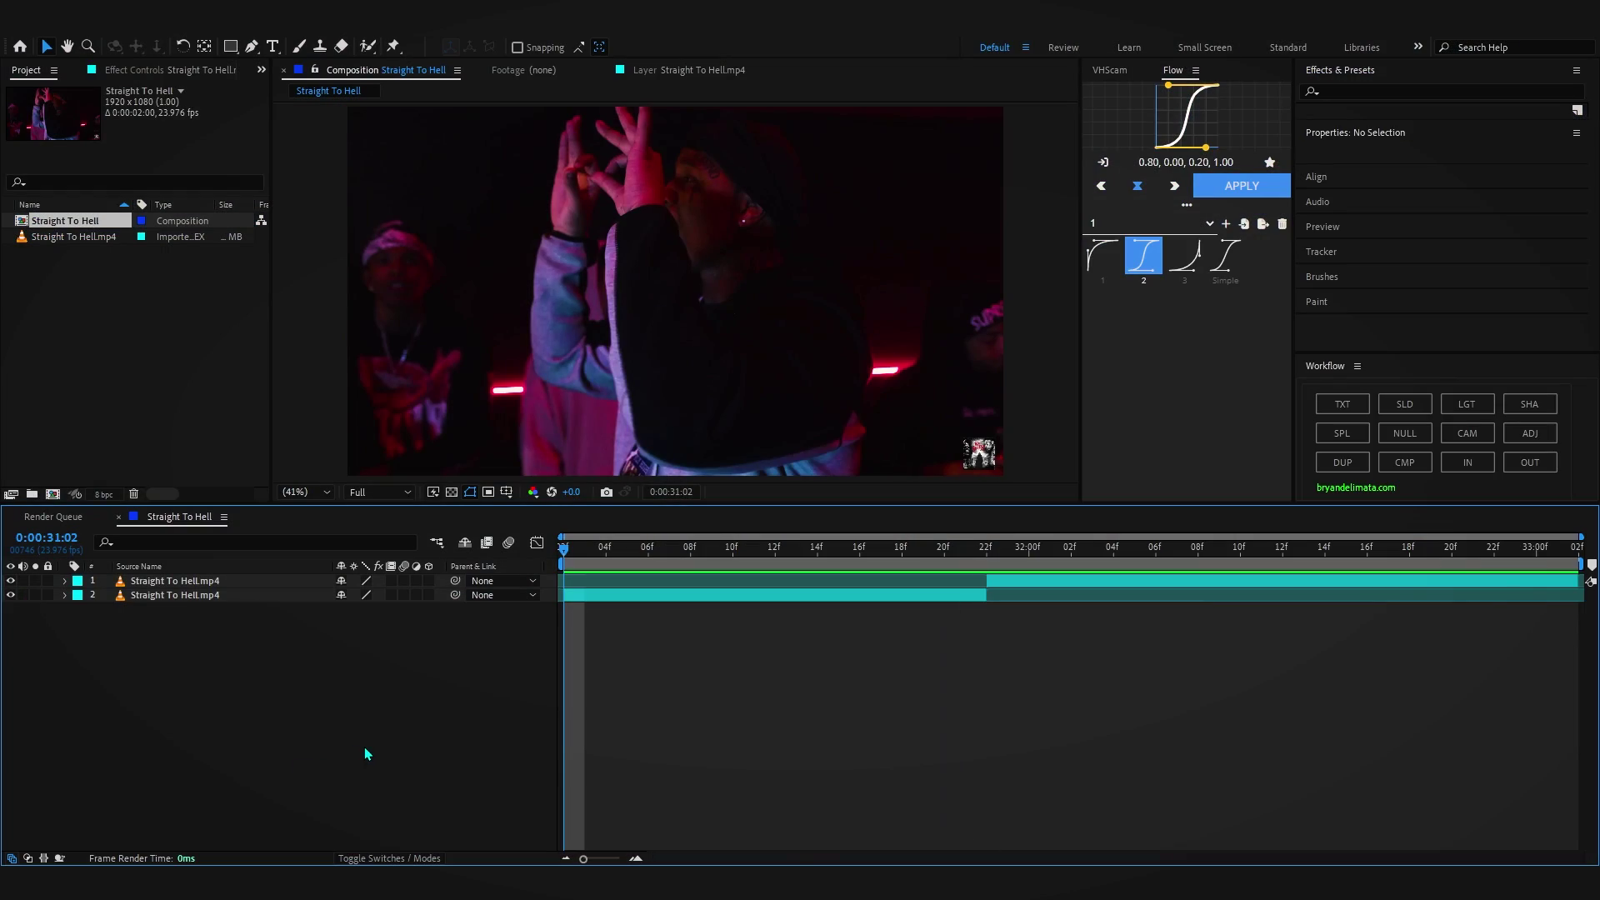
# Preview the two clips, and duplicate the upper Straight To Hell.mp4 layer with the playhead at the cut, 0:00:31:22
pyautogui.press('space')
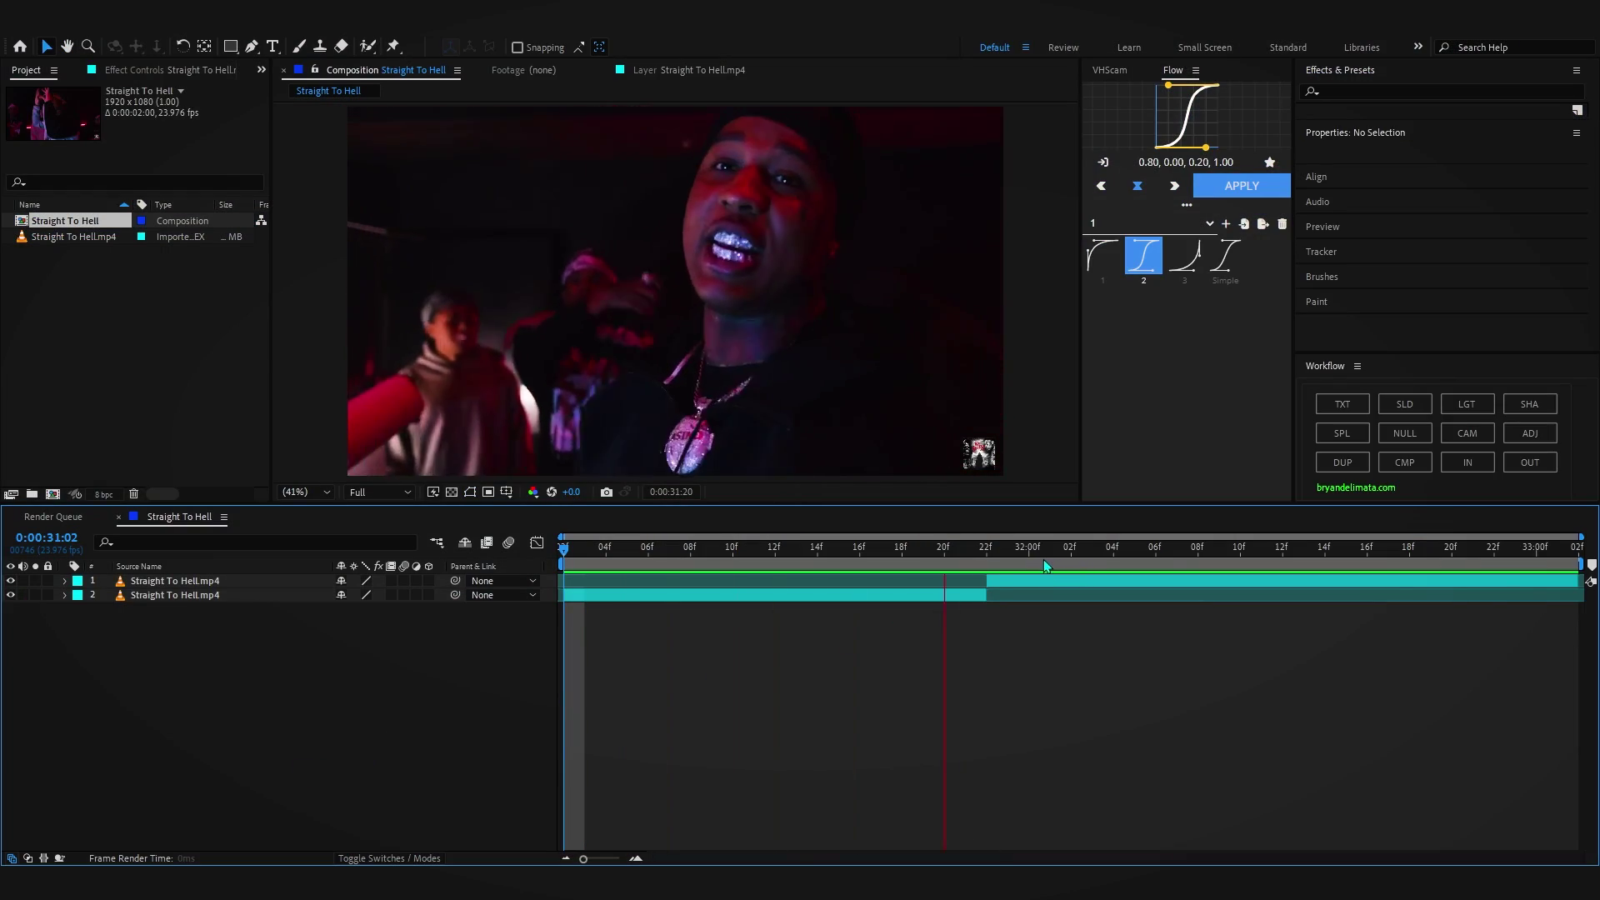
pyautogui.press('space')
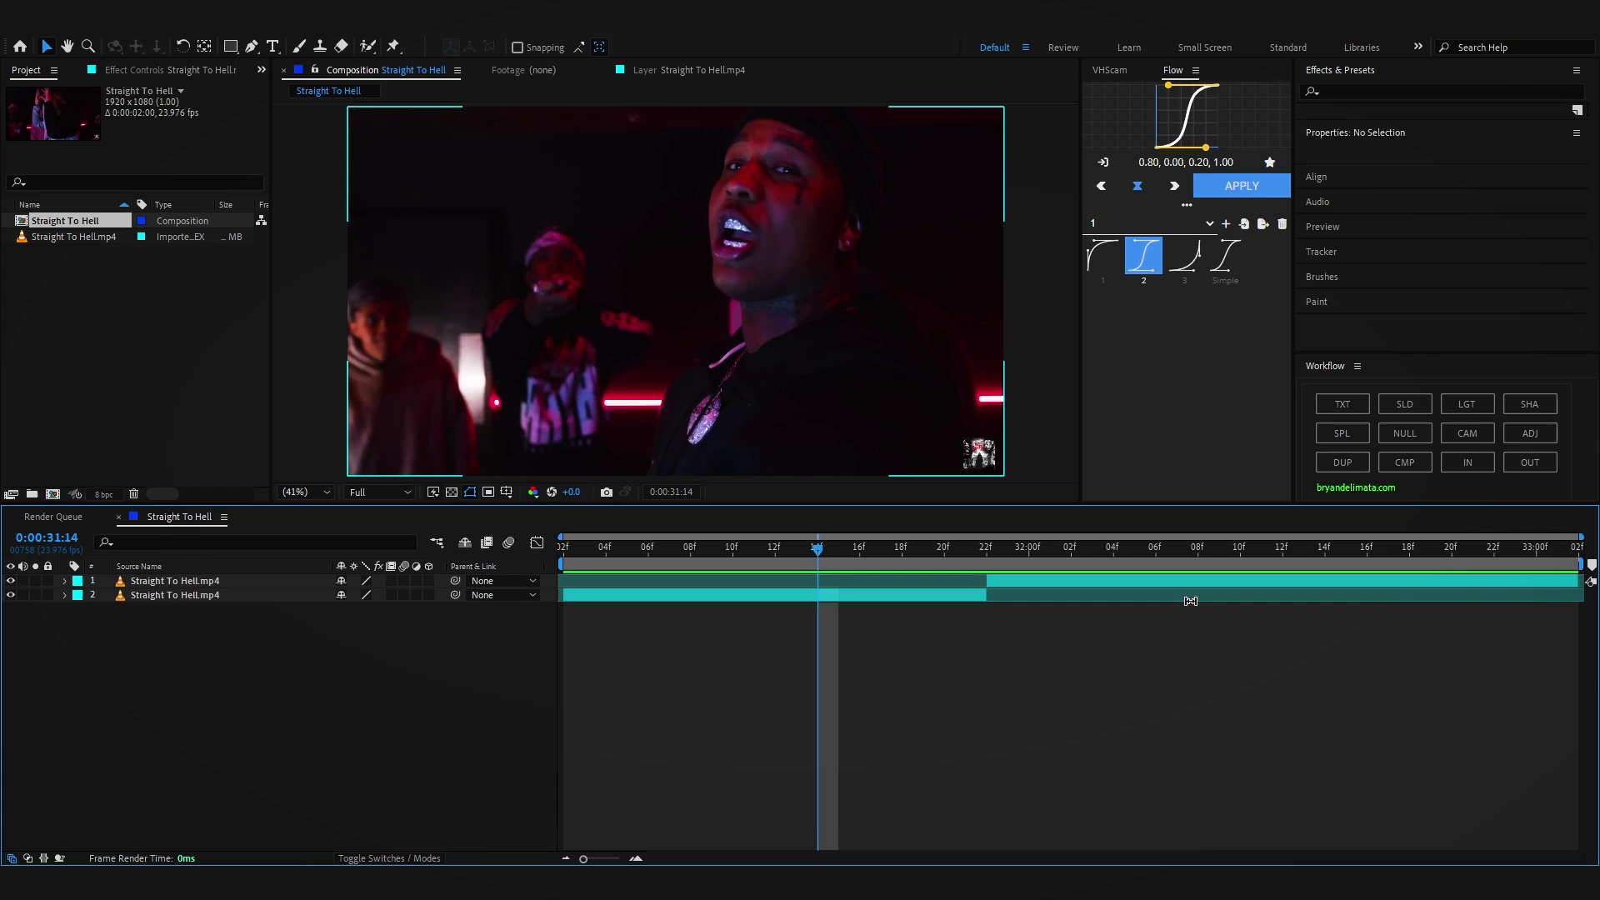
pyautogui.moveTo(927, 552); pyautogui.dragTo(987, 608)
pyautogui.click(1011, 581)
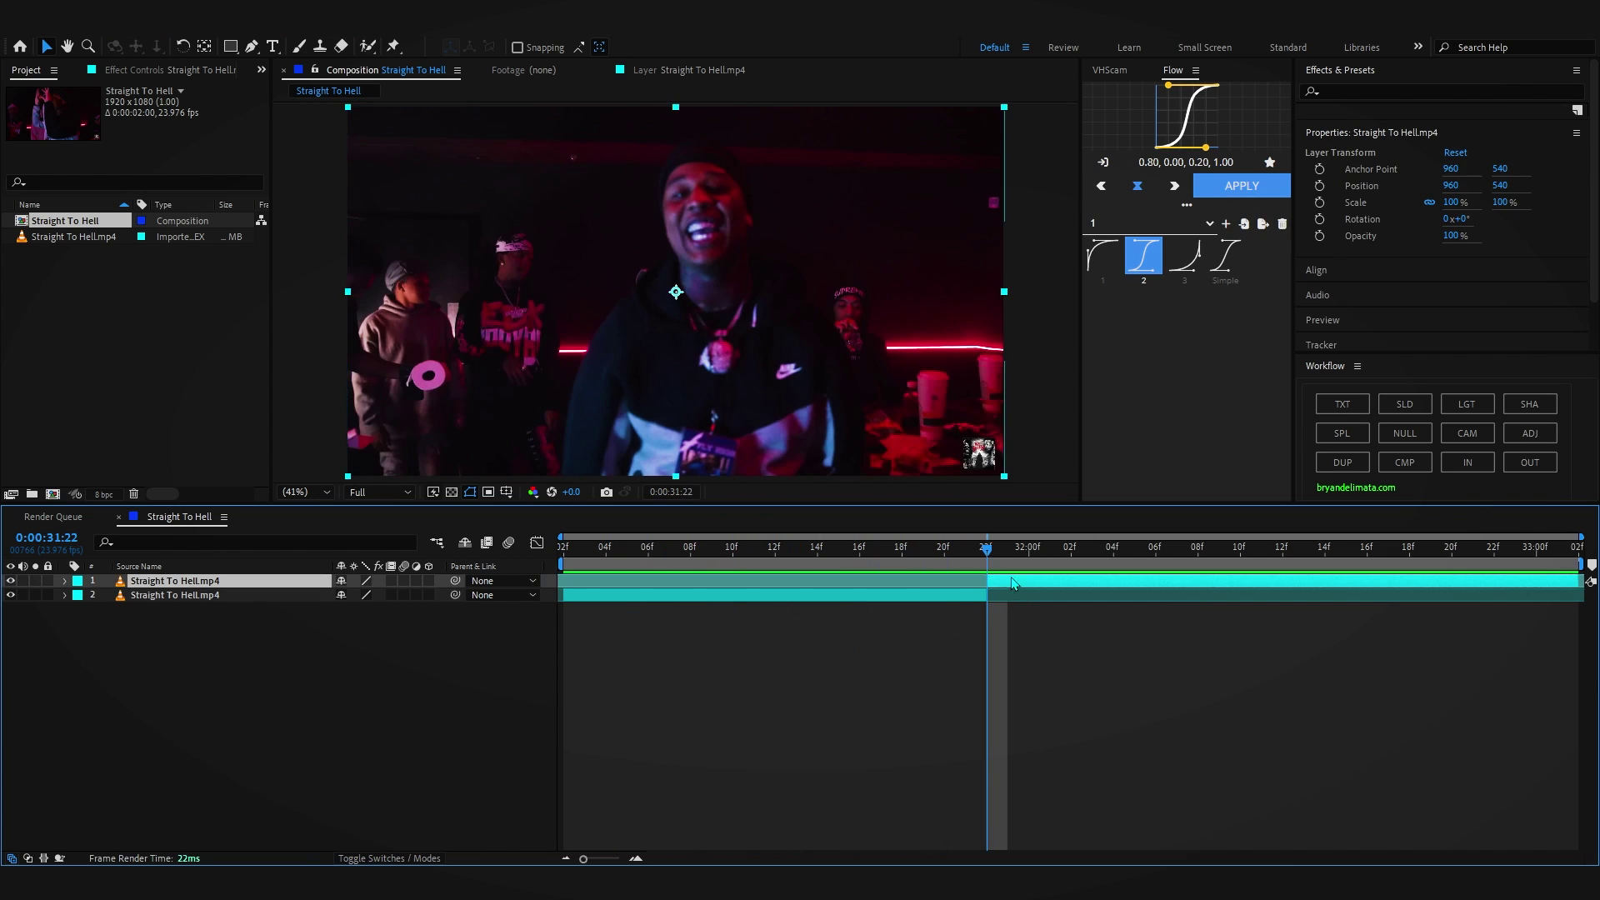
pyautogui.moveTo(988, 550); pyautogui.dragTo(987, 605)
pyautogui.hotkey('ctrl', 'd')
# Freeze the duplicated Straight To Hell.mp4 layer on its frame at 0:00:31:22
pyautogui.rightClick(151, 585)
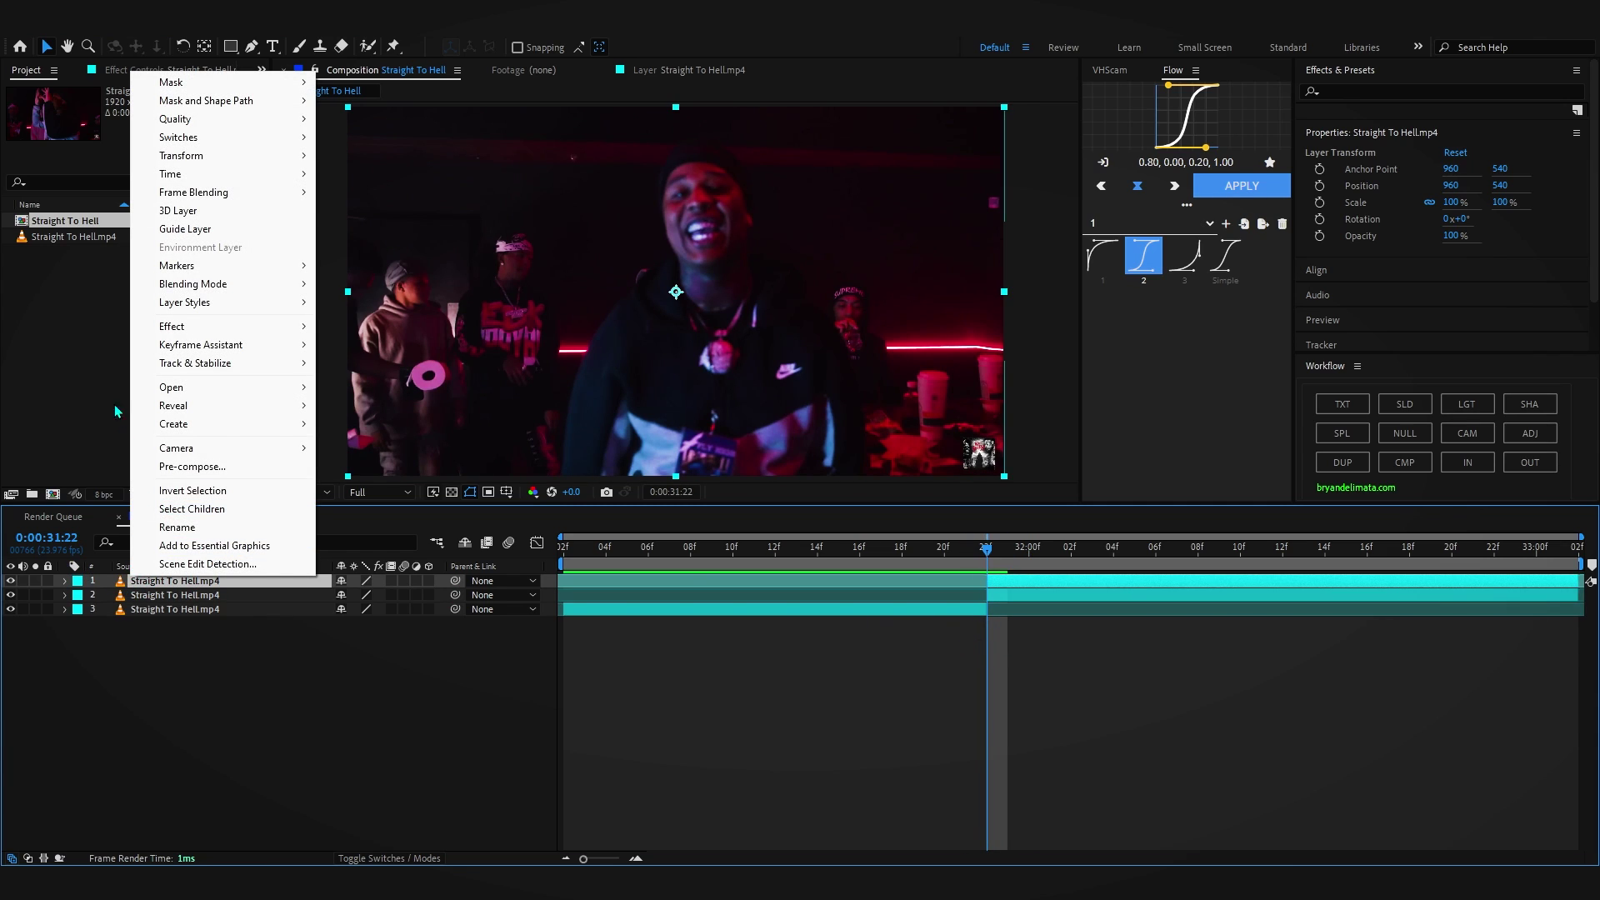
pyautogui.moveTo(171, 180)
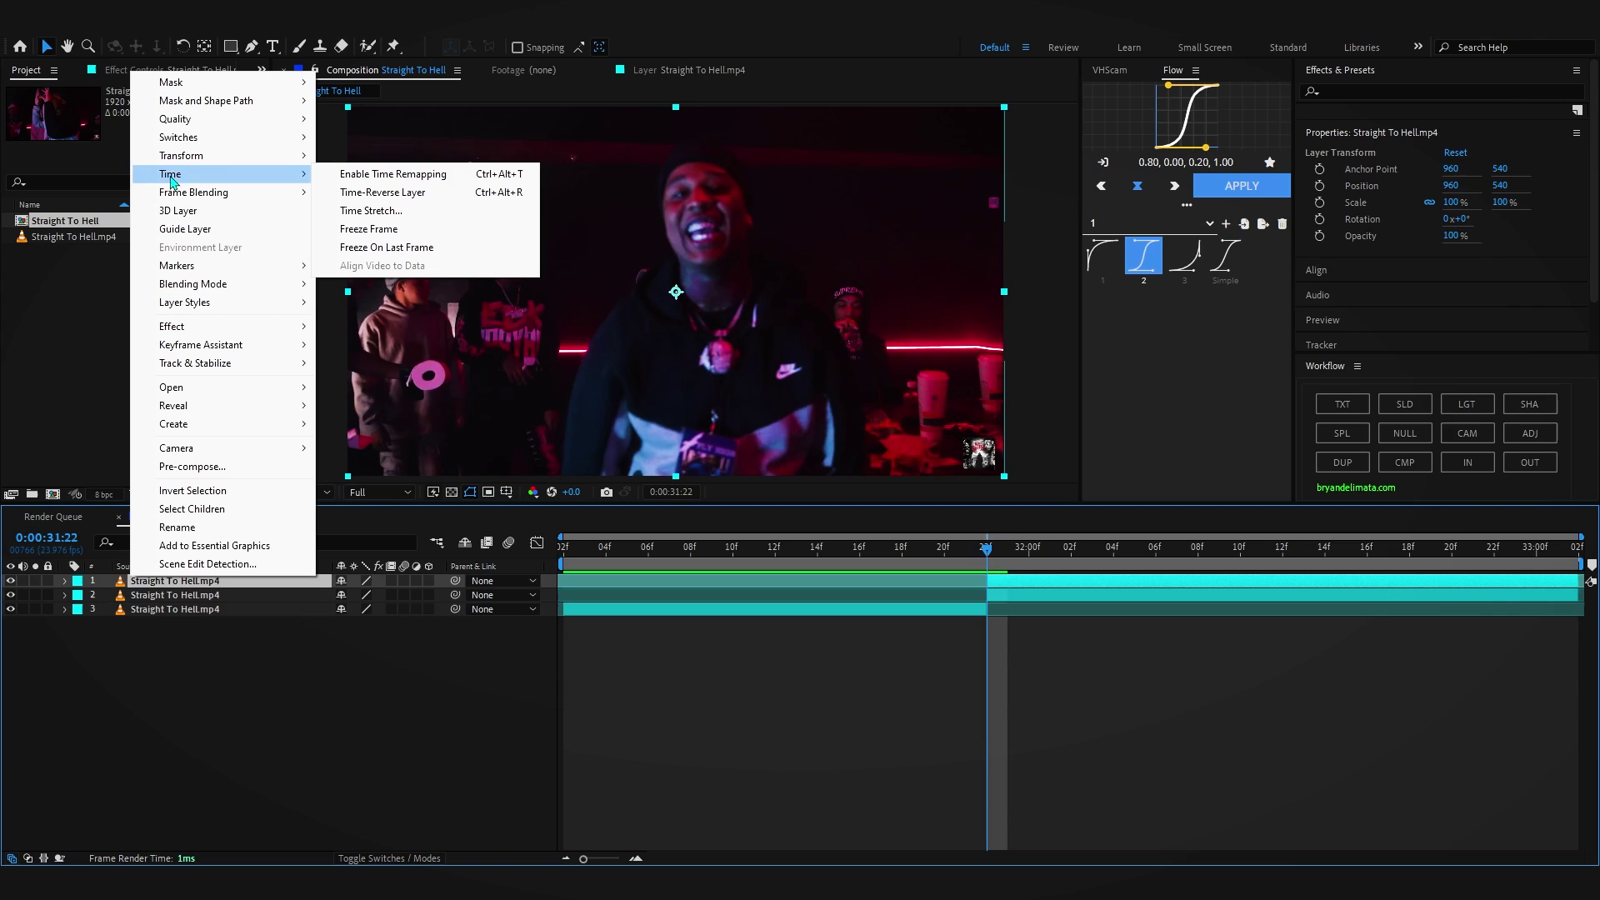
pyautogui.click(359, 230)
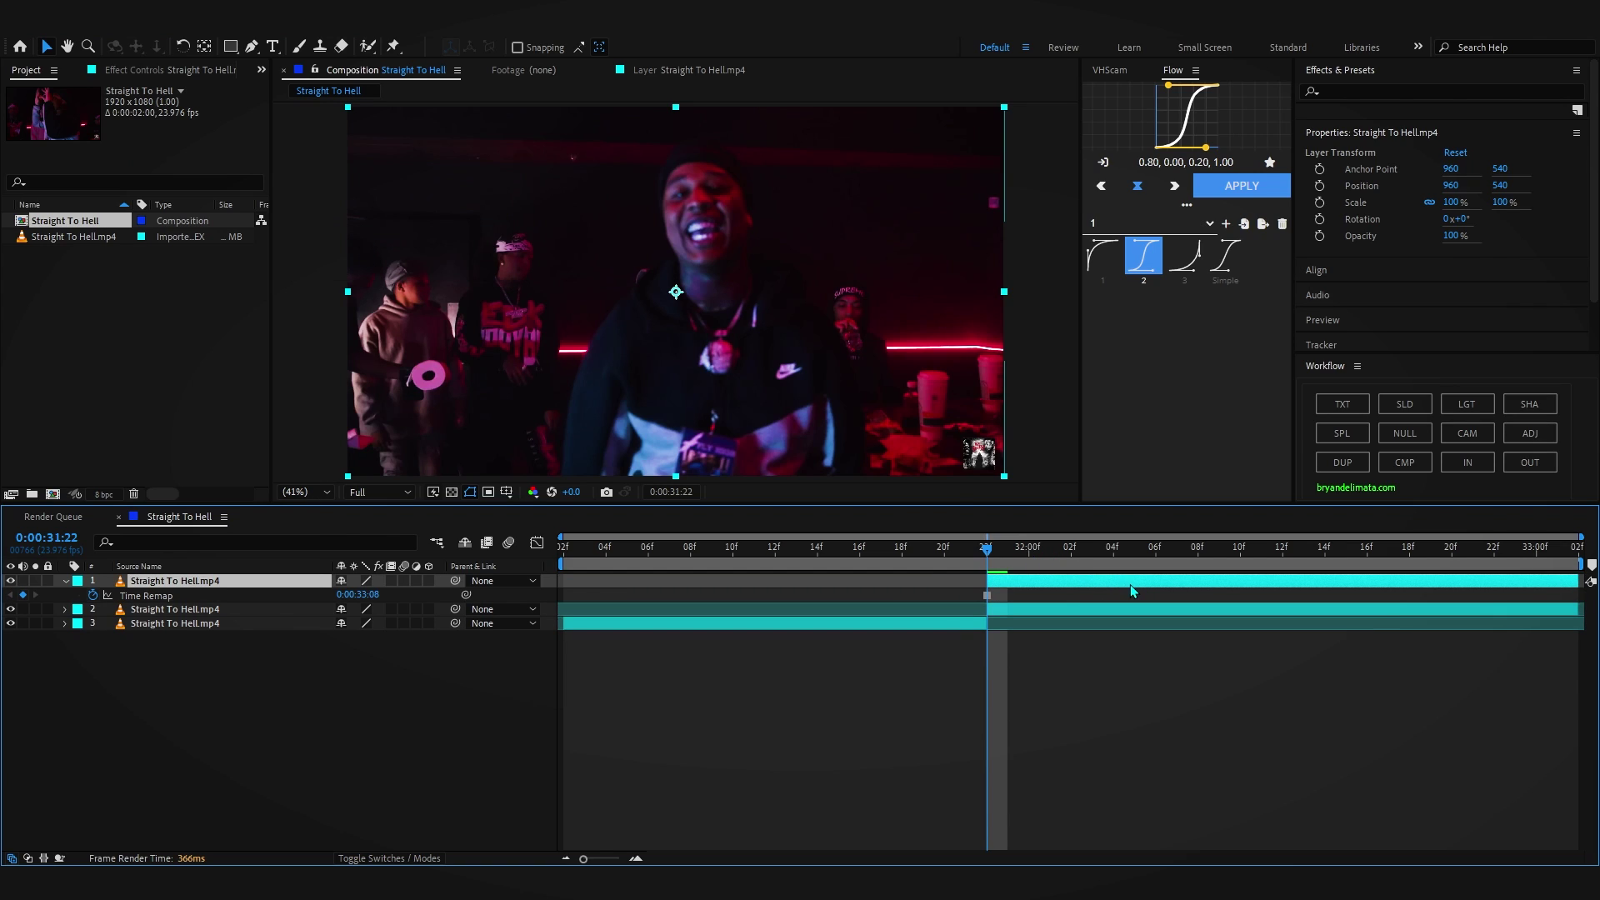
pyautogui.moveTo(1236, 571); pyautogui.dragTo(948, 543)
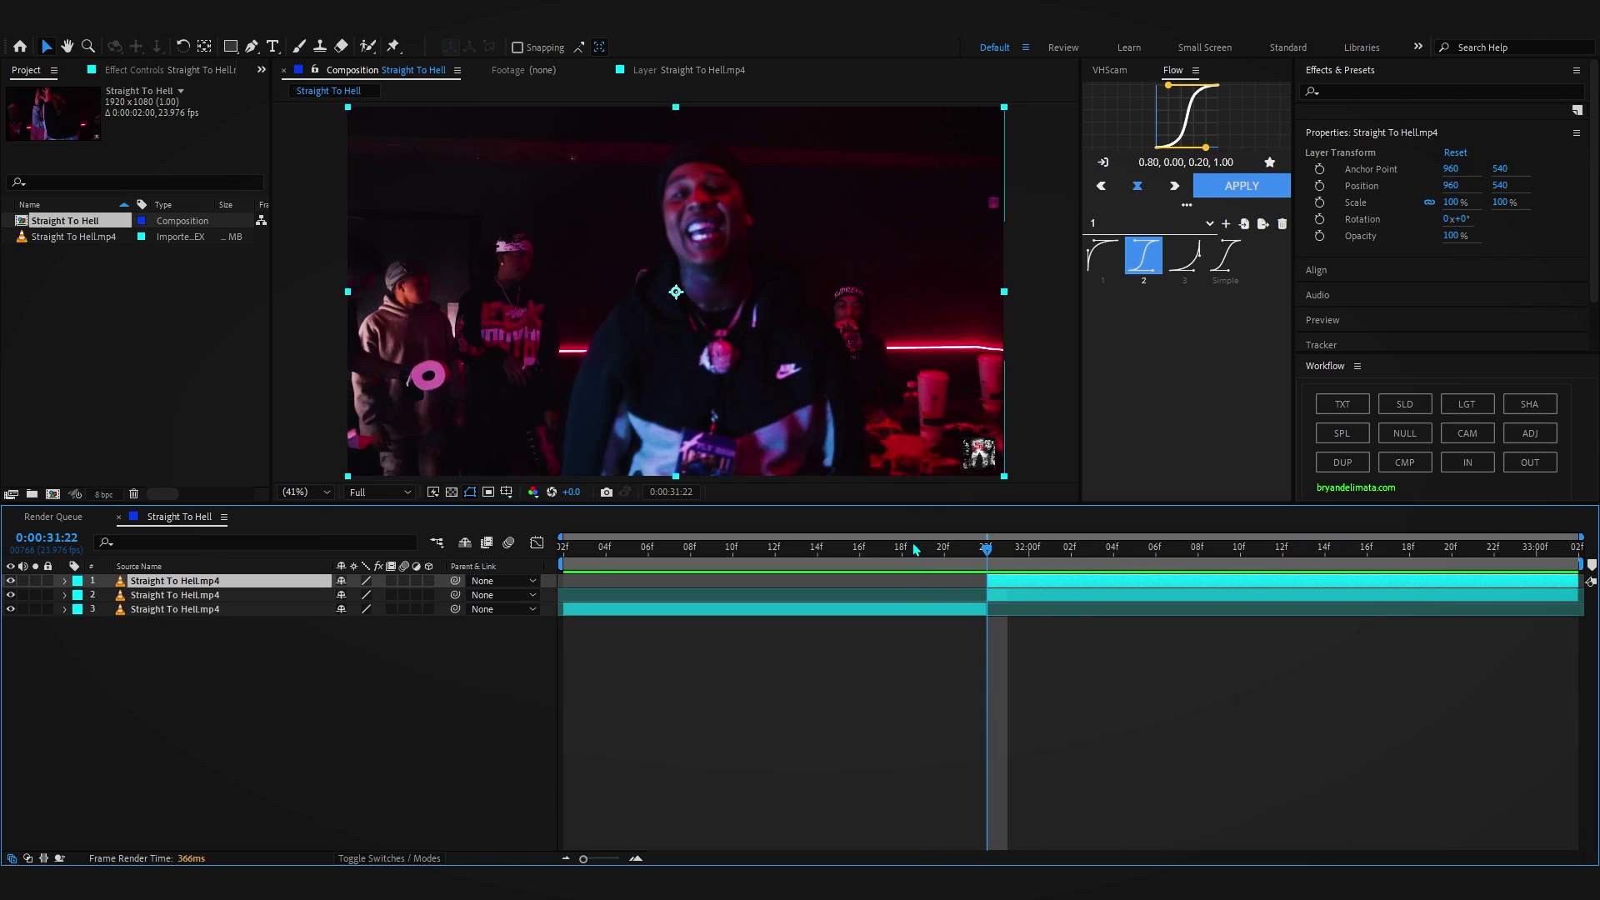
# Shift the frozen layer earlier to start at 0:00:31:06, and trim its end to the cut at 0:00:31:22
pyautogui.moveTo(1066, 582); pyautogui.dragTo(843, 584)
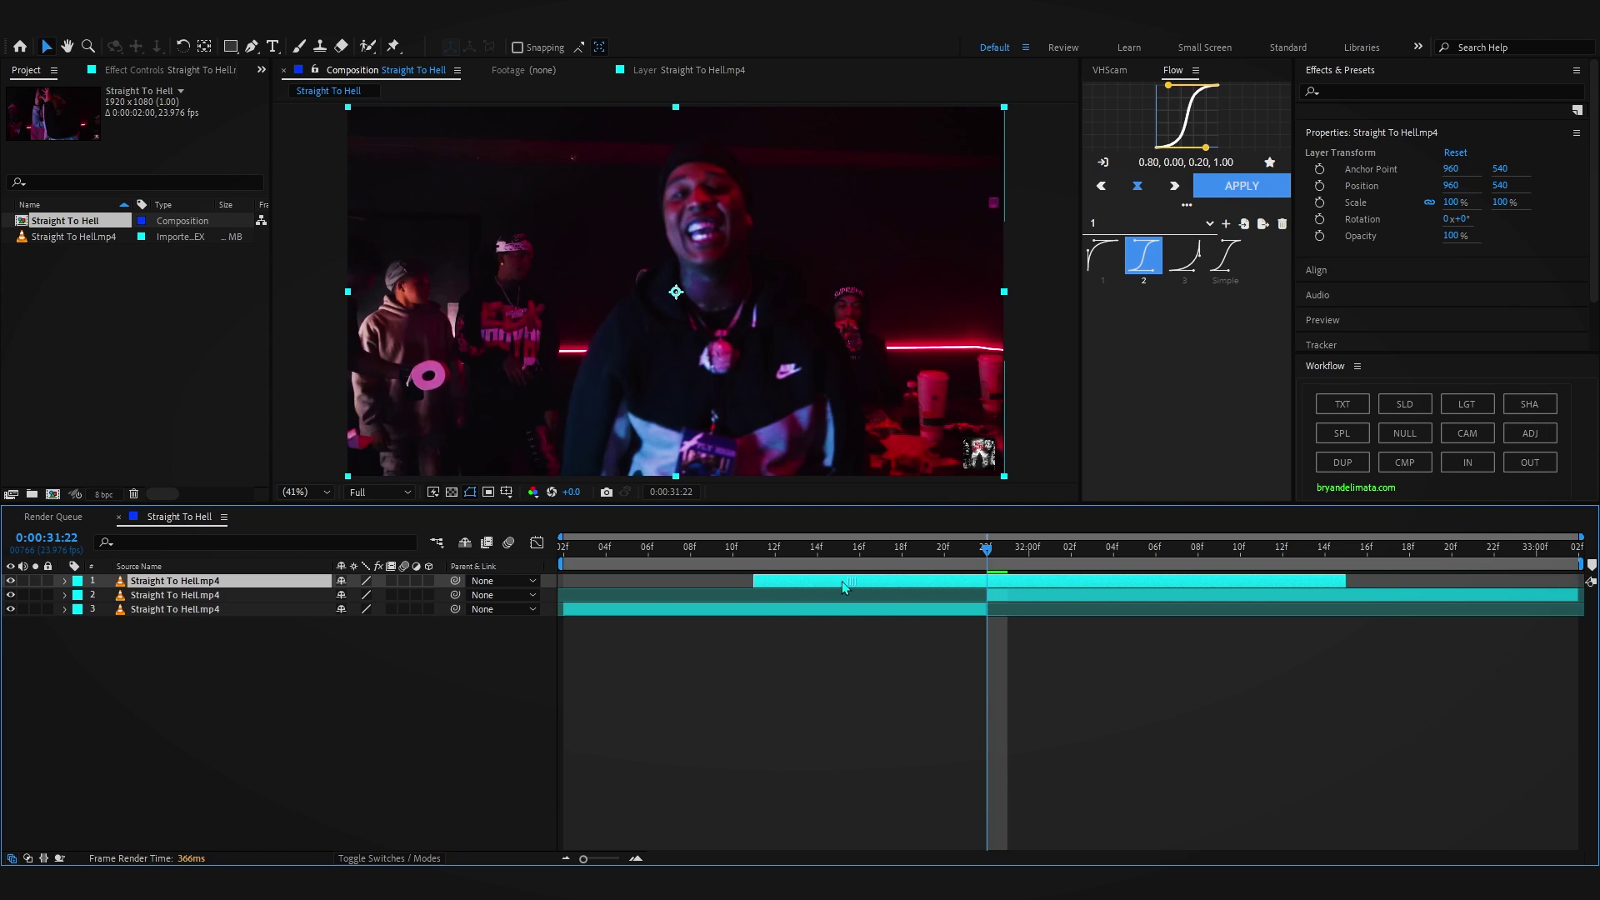
pyautogui.press('space')
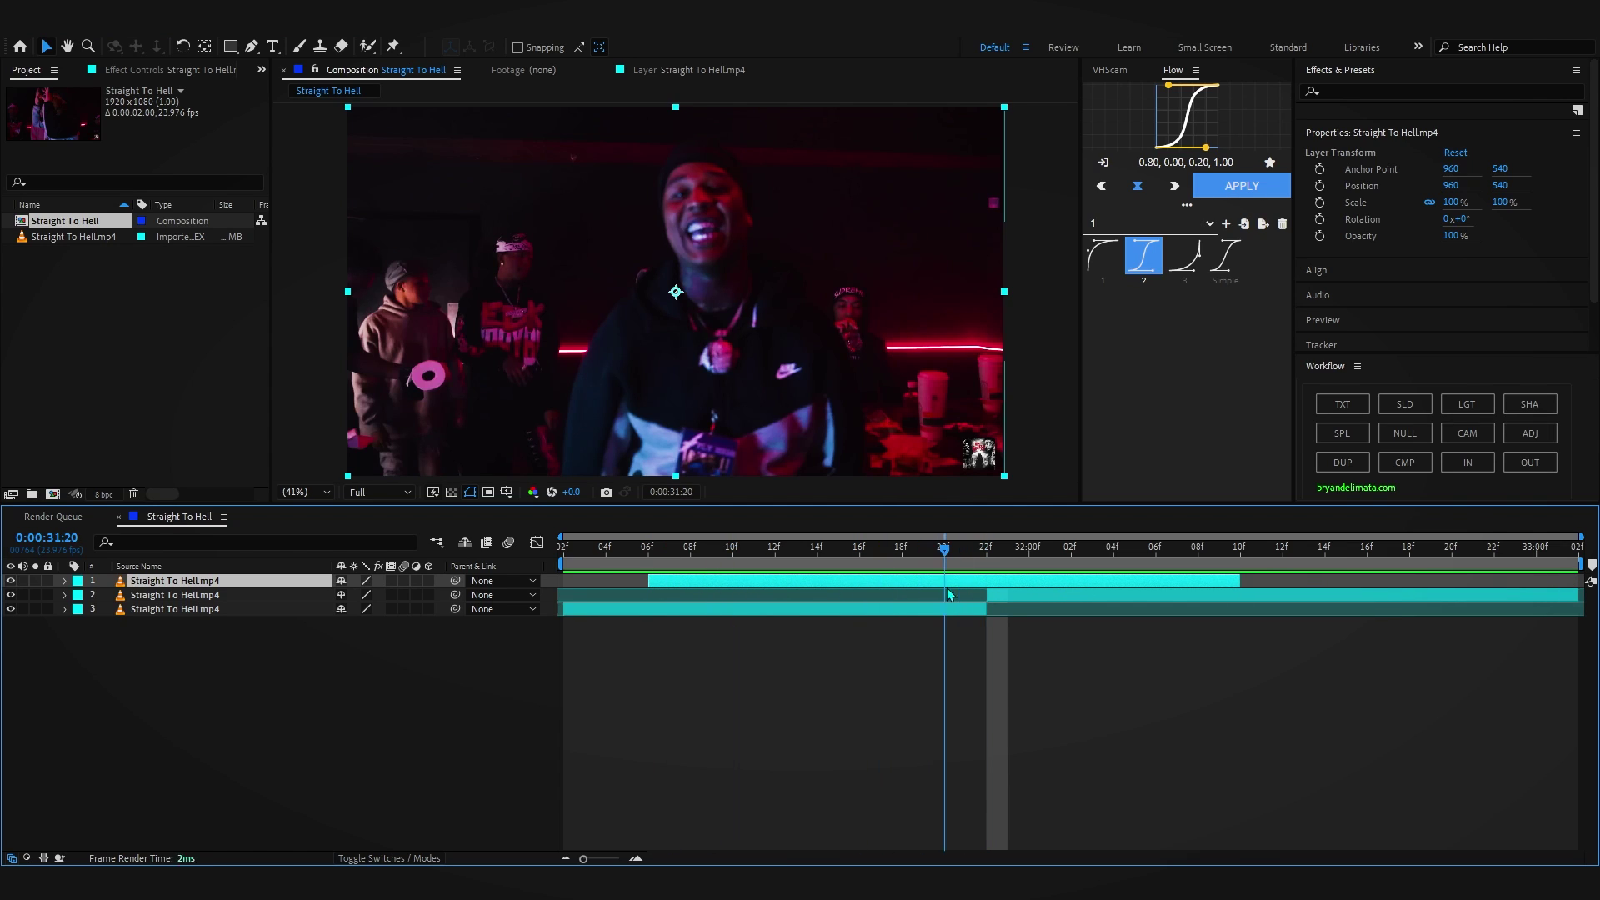
pyautogui.moveTo(950, 595); pyautogui.dragTo(967, 602)
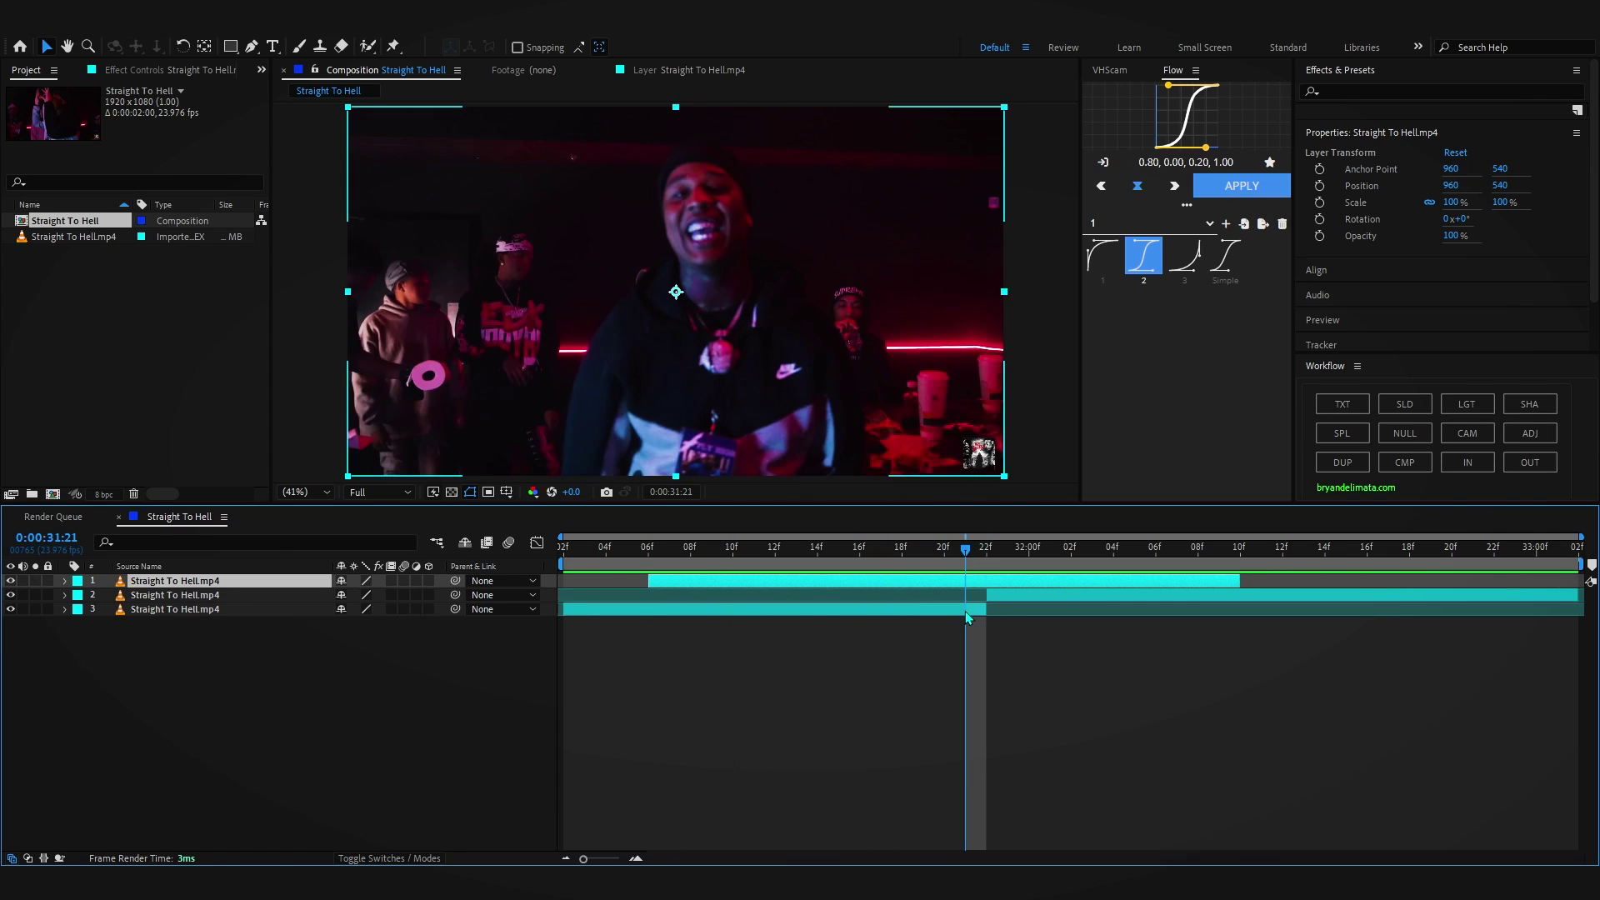
pyautogui.click(958, 610)
pyautogui.moveTo(871, 550); pyautogui.dragTo(923, 597)
pyautogui.press('pagedown')
pyautogui.press('pagedown')
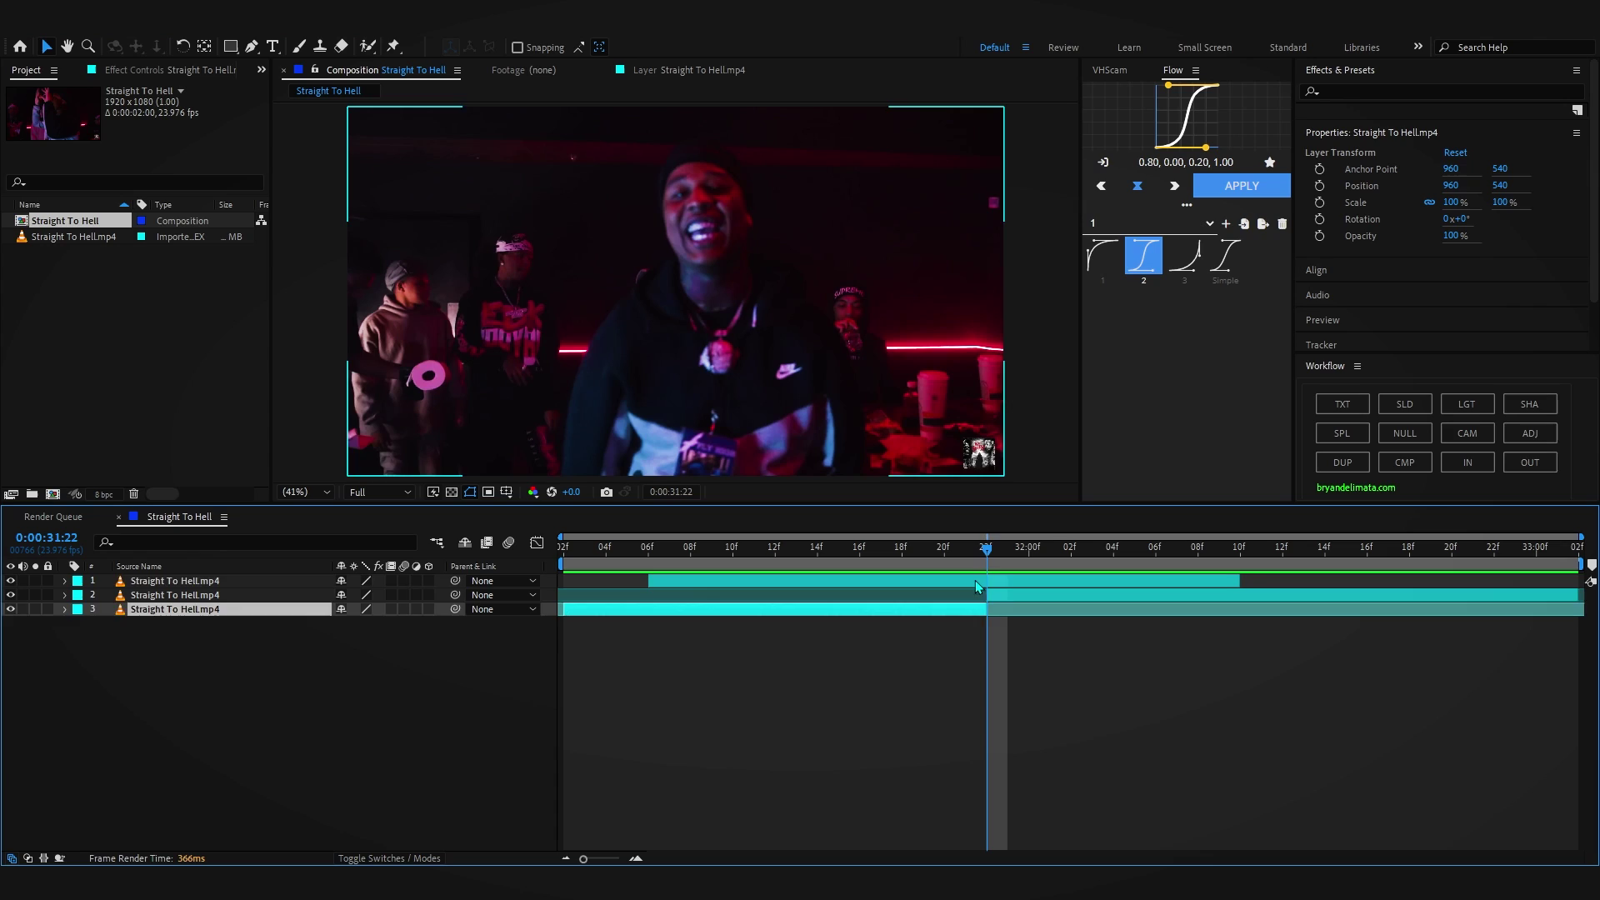
pyautogui.hotkey('ctrl', 'Up')
pyautogui.hotkey('ctrl', 'Up')
pyautogui.hotkey('alt', ']')
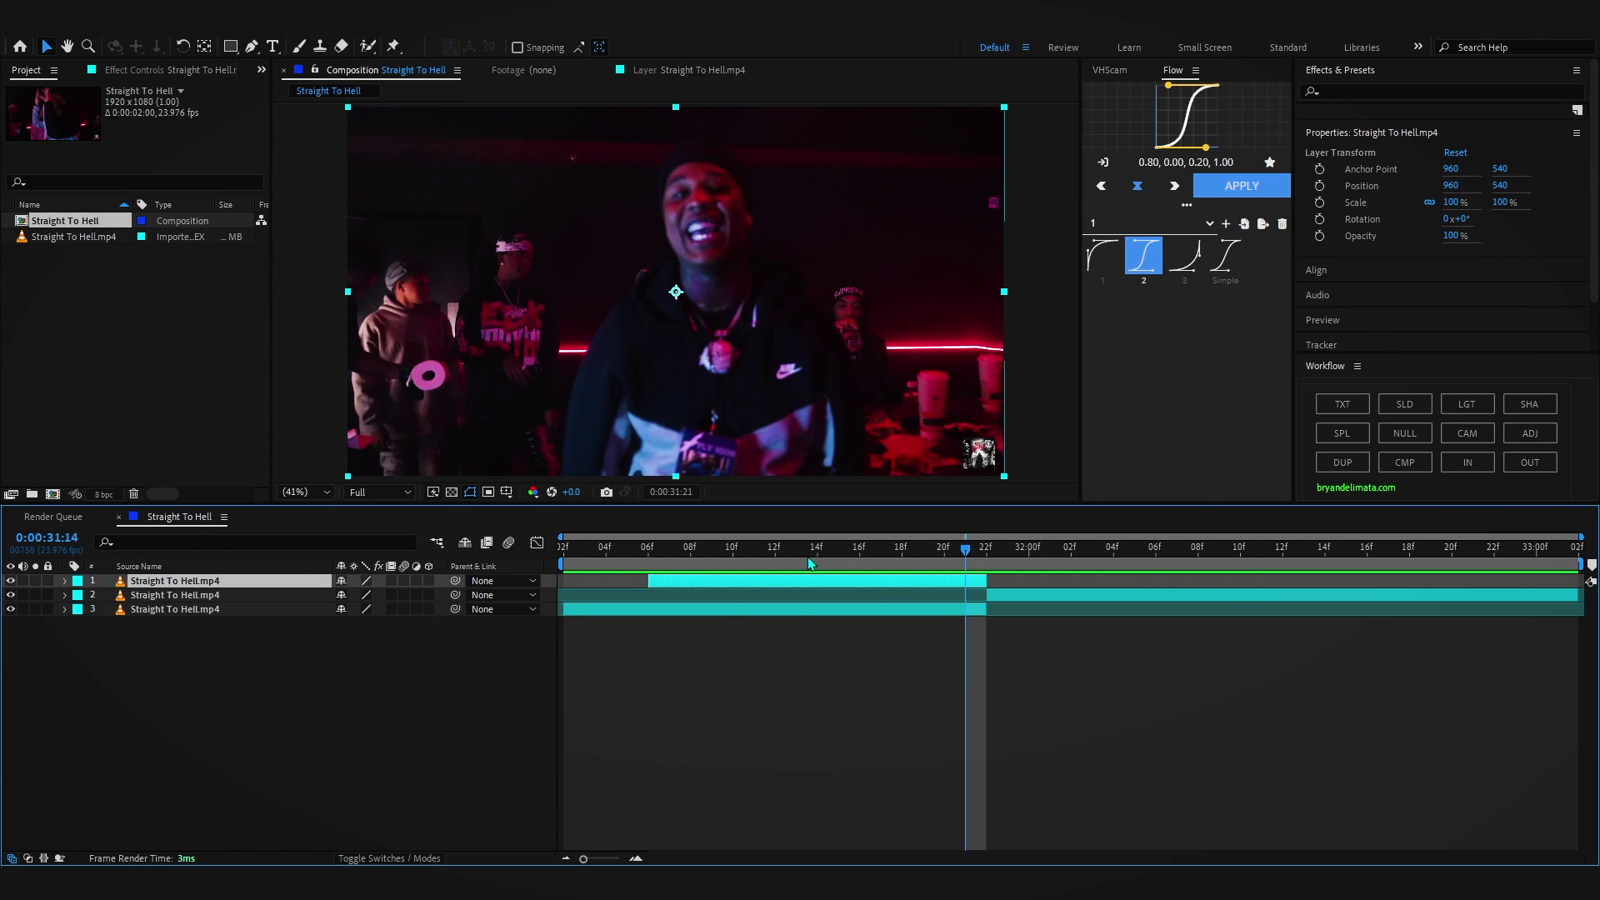
# Begin a Pen mask on the frozen layer at 0:00:31:06, tracing the front performer's outline from the lower arm up to the shoulder
pyautogui.press('i')
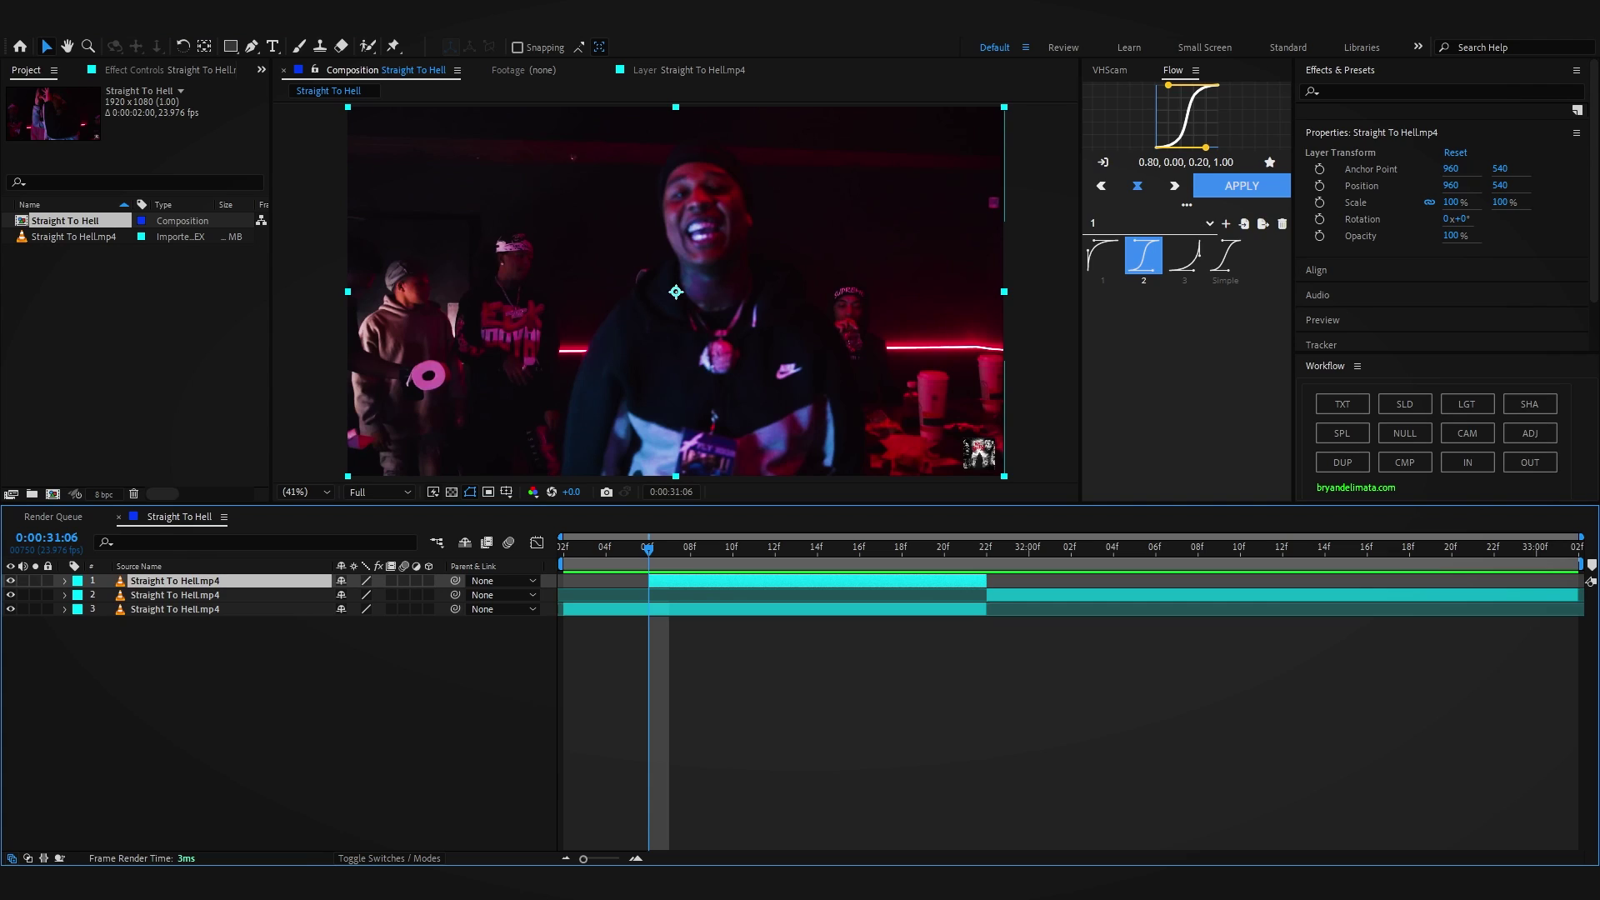
pyautogui.click(252, 47)
pyautogui.press('v')
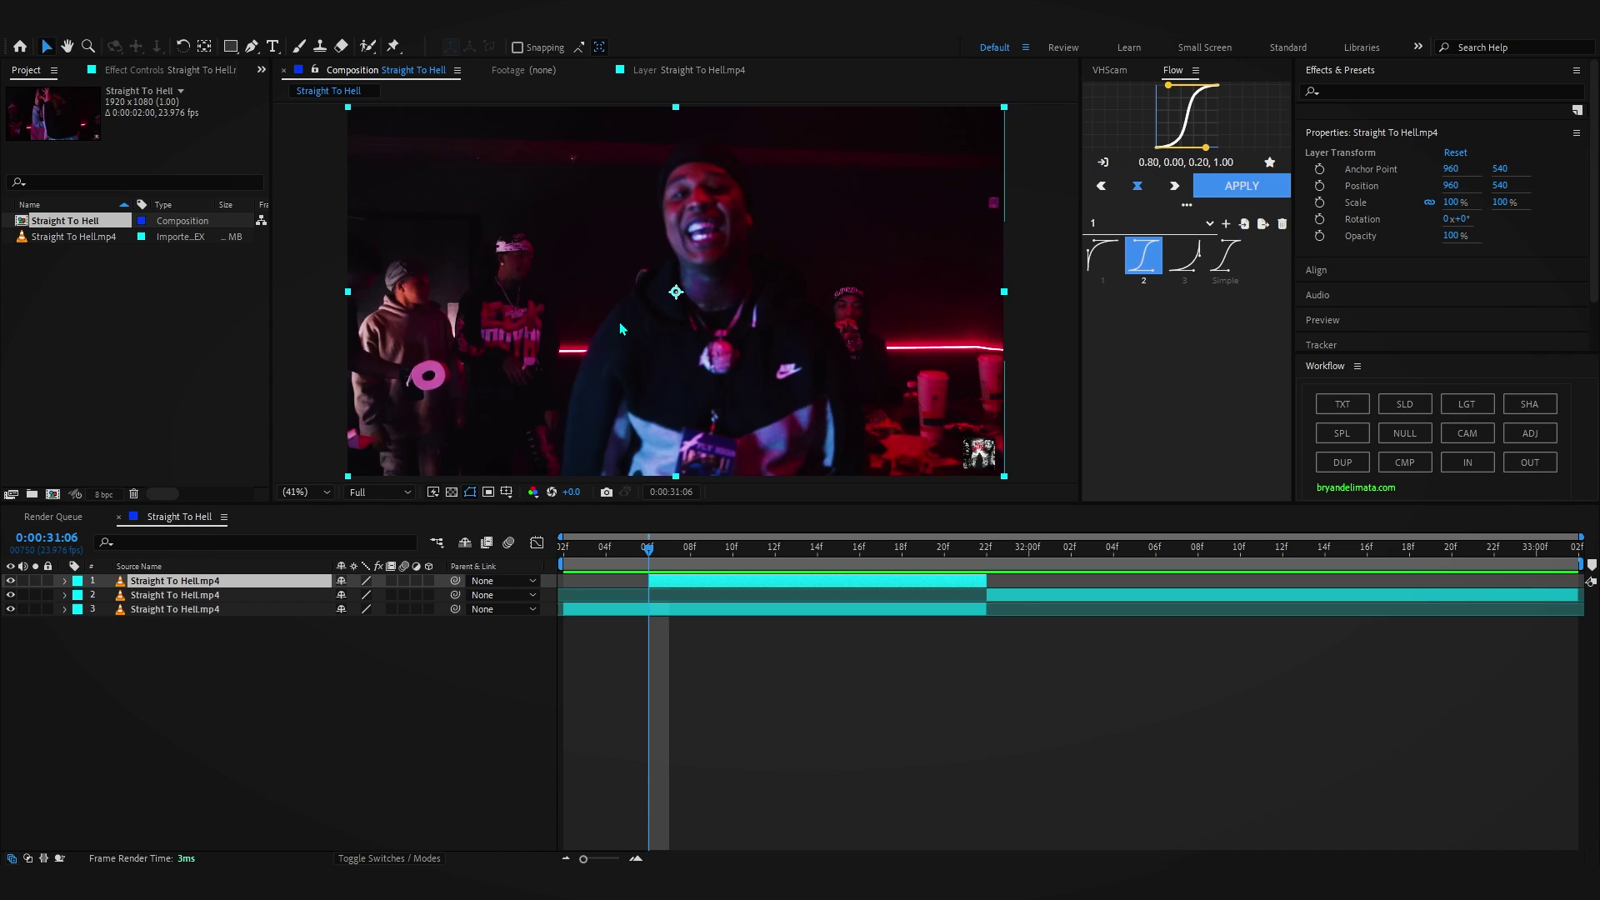
pyautogui.press('g')
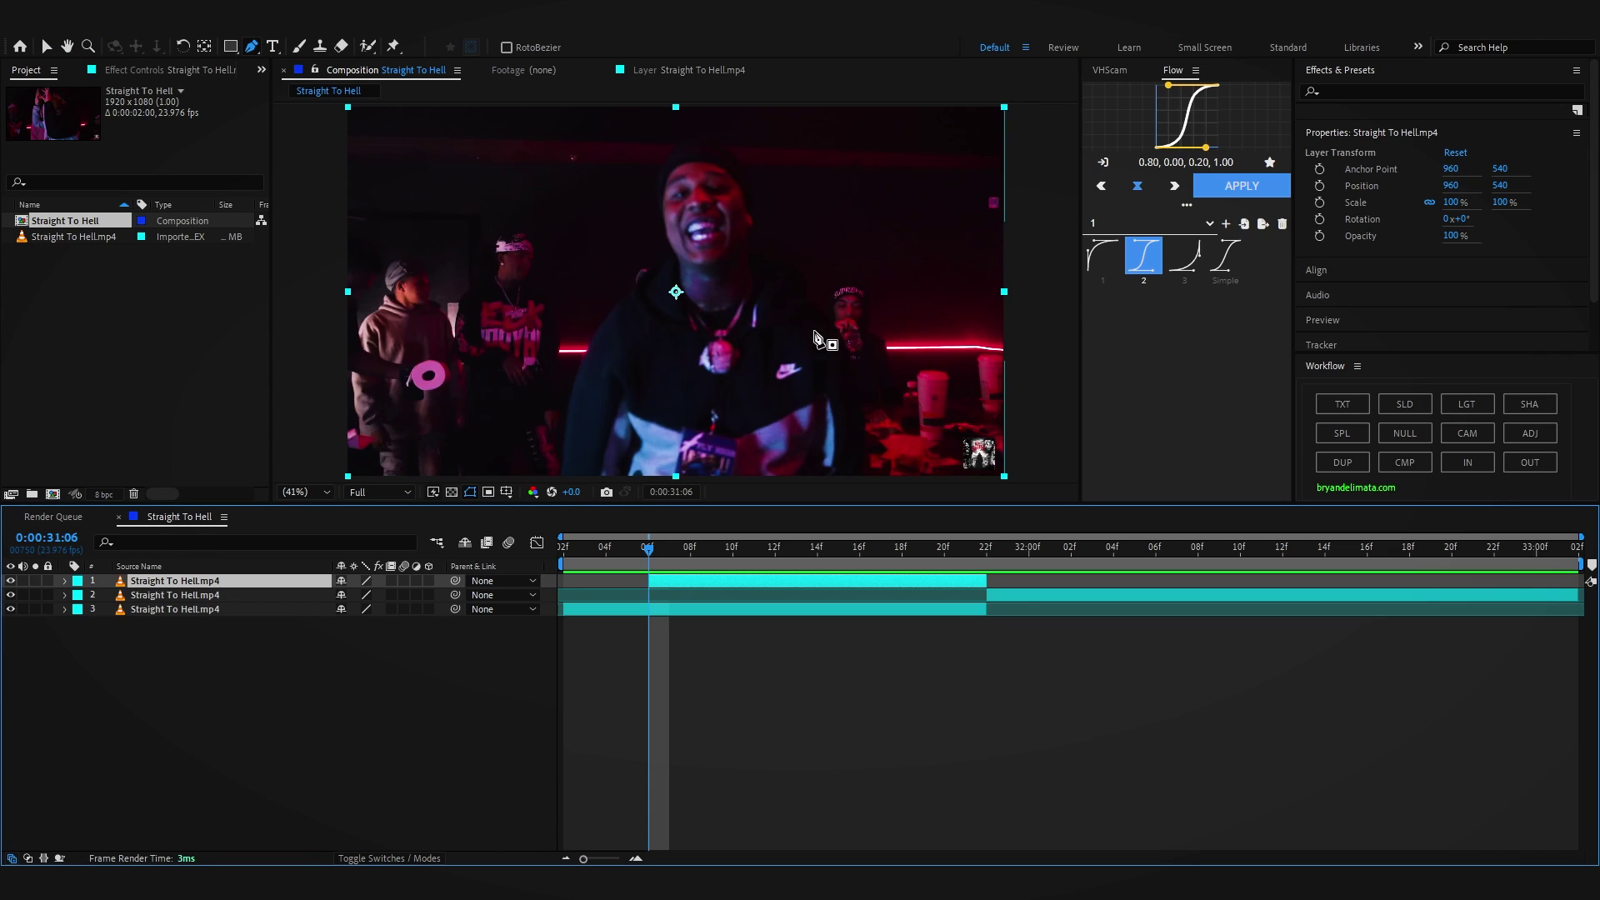
pyautogui.scroll(4, 680, 354)
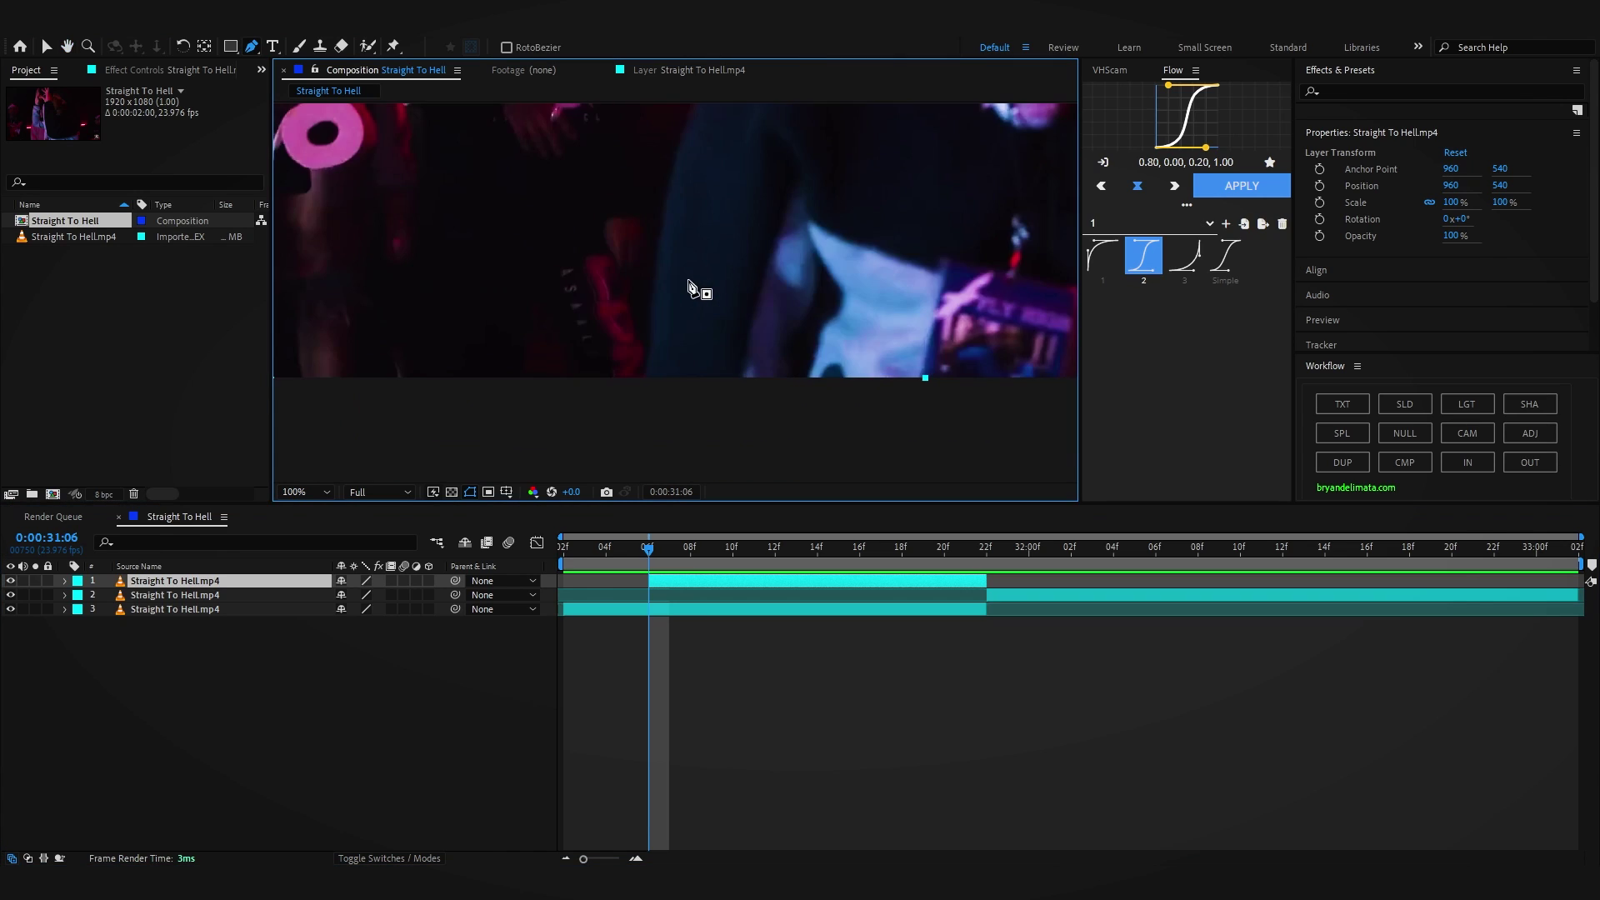
pyautogui.click(601, 414)
pyautogui.moveTo(616, 309)
pyautogui.mouseDown()
pyautogui.moveTo(634, 240)
pyautogui.moveTo(611, 297)
pyautogui.mouseUp()
pyautogui.hotkey('ctrl', 'z')
pyautogui.moveTo(628, 219); pyautogui.dragTo(648, 146)
pyautogui.moveTo(648, 146); pyautogui.dragTo(625, 463)
pyautogui.moveTo(623, 412); pyautogui.dragTo(639, 378)
pyautogui.moveTo(722, 198); pyautogui.dragTo(756, 165)
pyautogui.moveTo(783, 170); pyautogui.dragTo(725, 326)
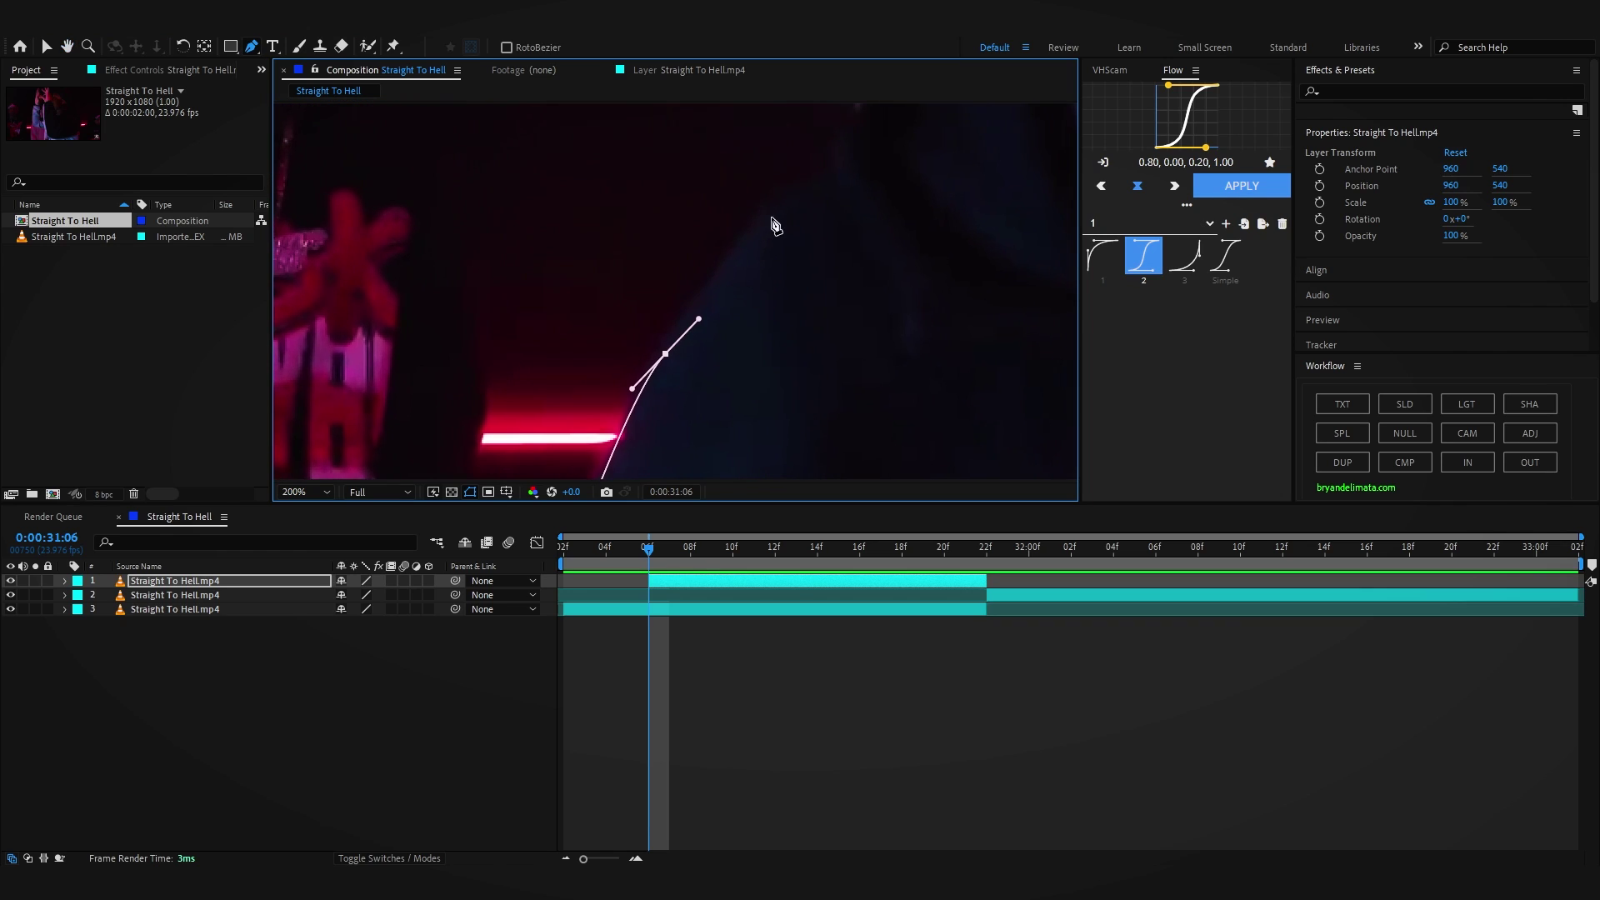
pyautogui.moveTo(771, 215); pyautogui.dragTo(727, 329)
pyautogui.moveTo(743, 266); pyautogui.dragTo(765, 233)
pyautogui.moveTo(834, 190); pyautogui.dragTo(691, 357)
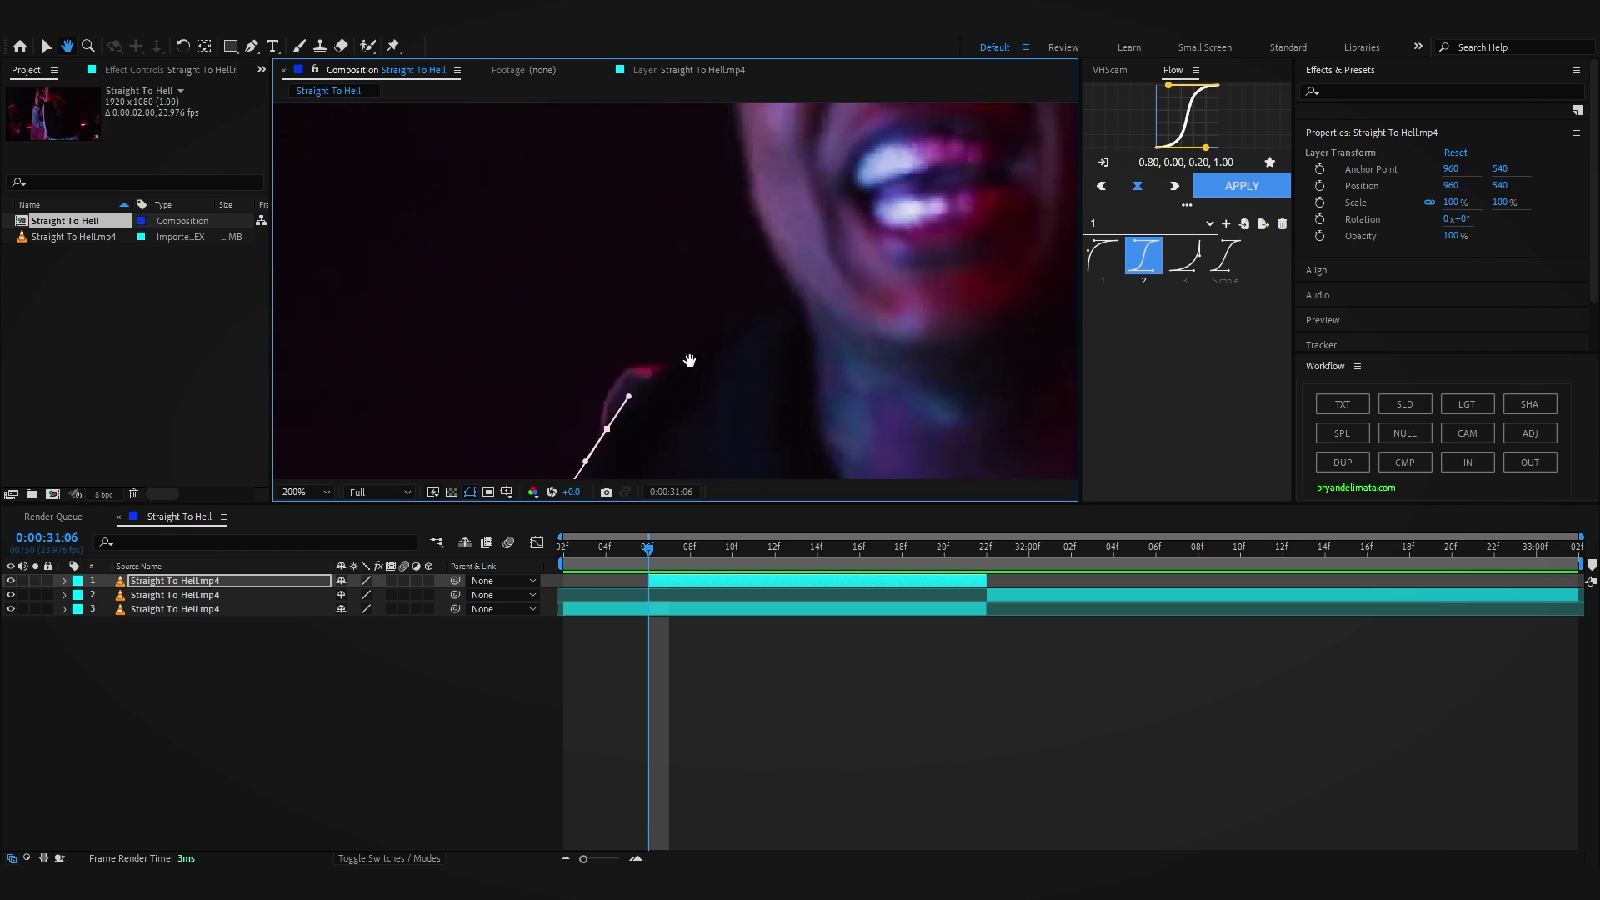
# Continue the mask around the front performer's neck, face and cap, and complete the outline down the other side of the body
pyautogui.moveTo(774, 298); pyautogui.dragTo(767, 225)
pyautogui.moveTo(745, 158); pyautogui.dragTo(734, 217)
pyautogui.moveTo(730, 134); pyautogui.dragTo(724, 325)
pyautogui.moveTo(728, 249); pyautogui.dragTo(747, 192)
pyautogui.moveTo(771, 204); pyautogui.dragTo(682, 343)
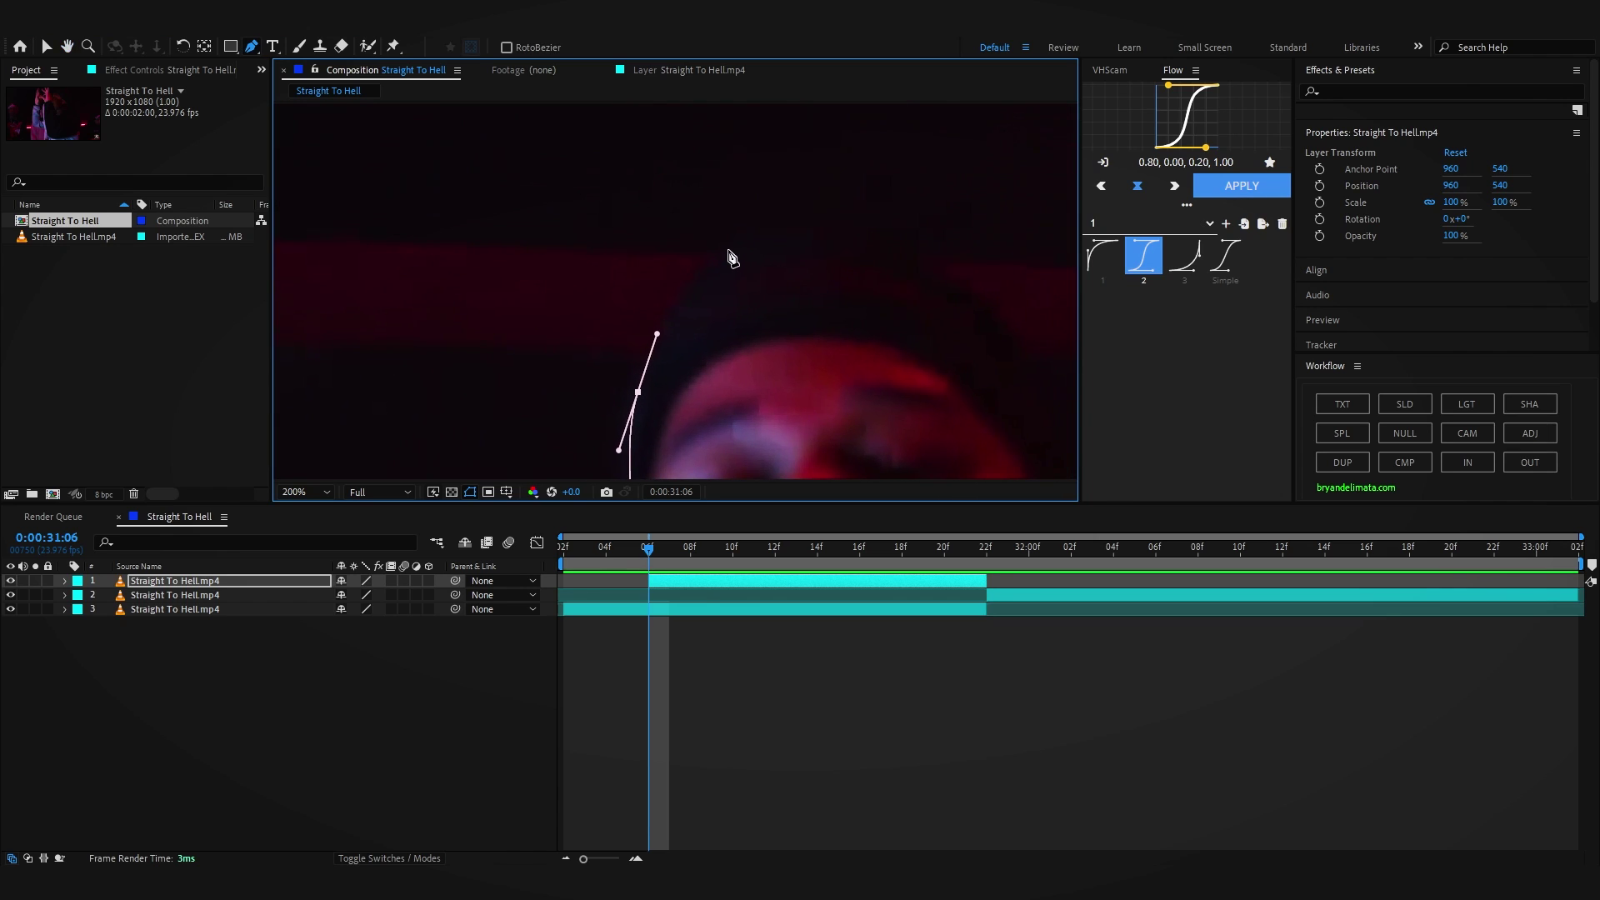
pyautogui.moveTo(732, 243); pyautogui.dragTo(779, 224)
pyautogui.moveTo(876, 265); pyautogui.dragTo(724, 231)
pyautogui.scroll(-1, 760, 267)
pyautogui.moveTo(685, 332); pyautogui.dragTo(689, 317)
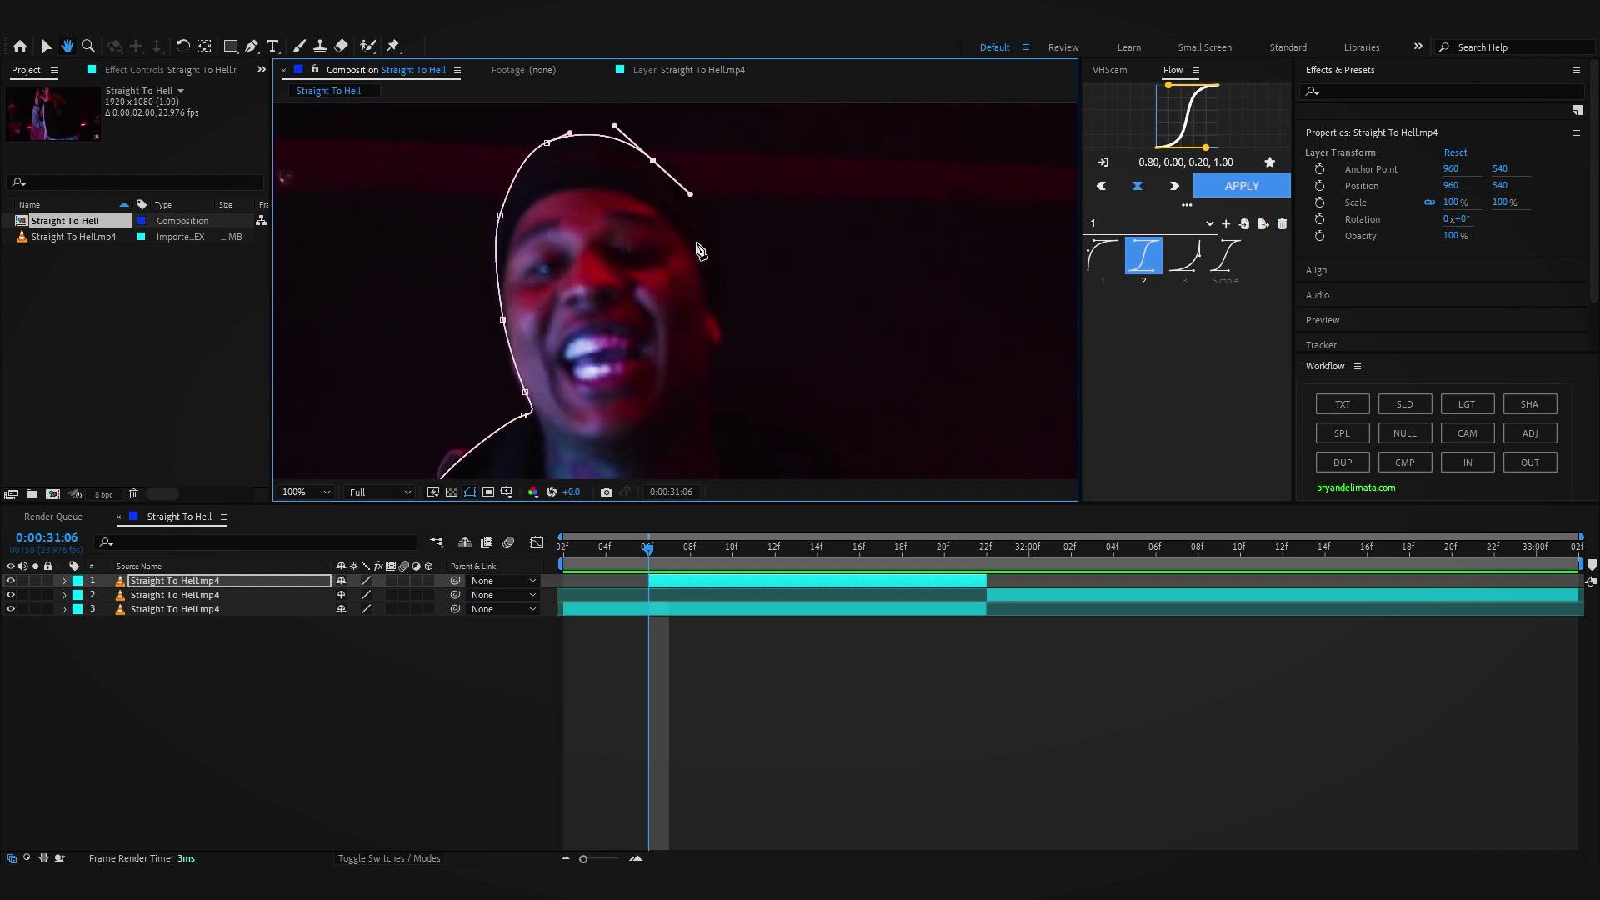
pyautogui.moveTo(718, 257); pyautogui.dragTo(722, 282)
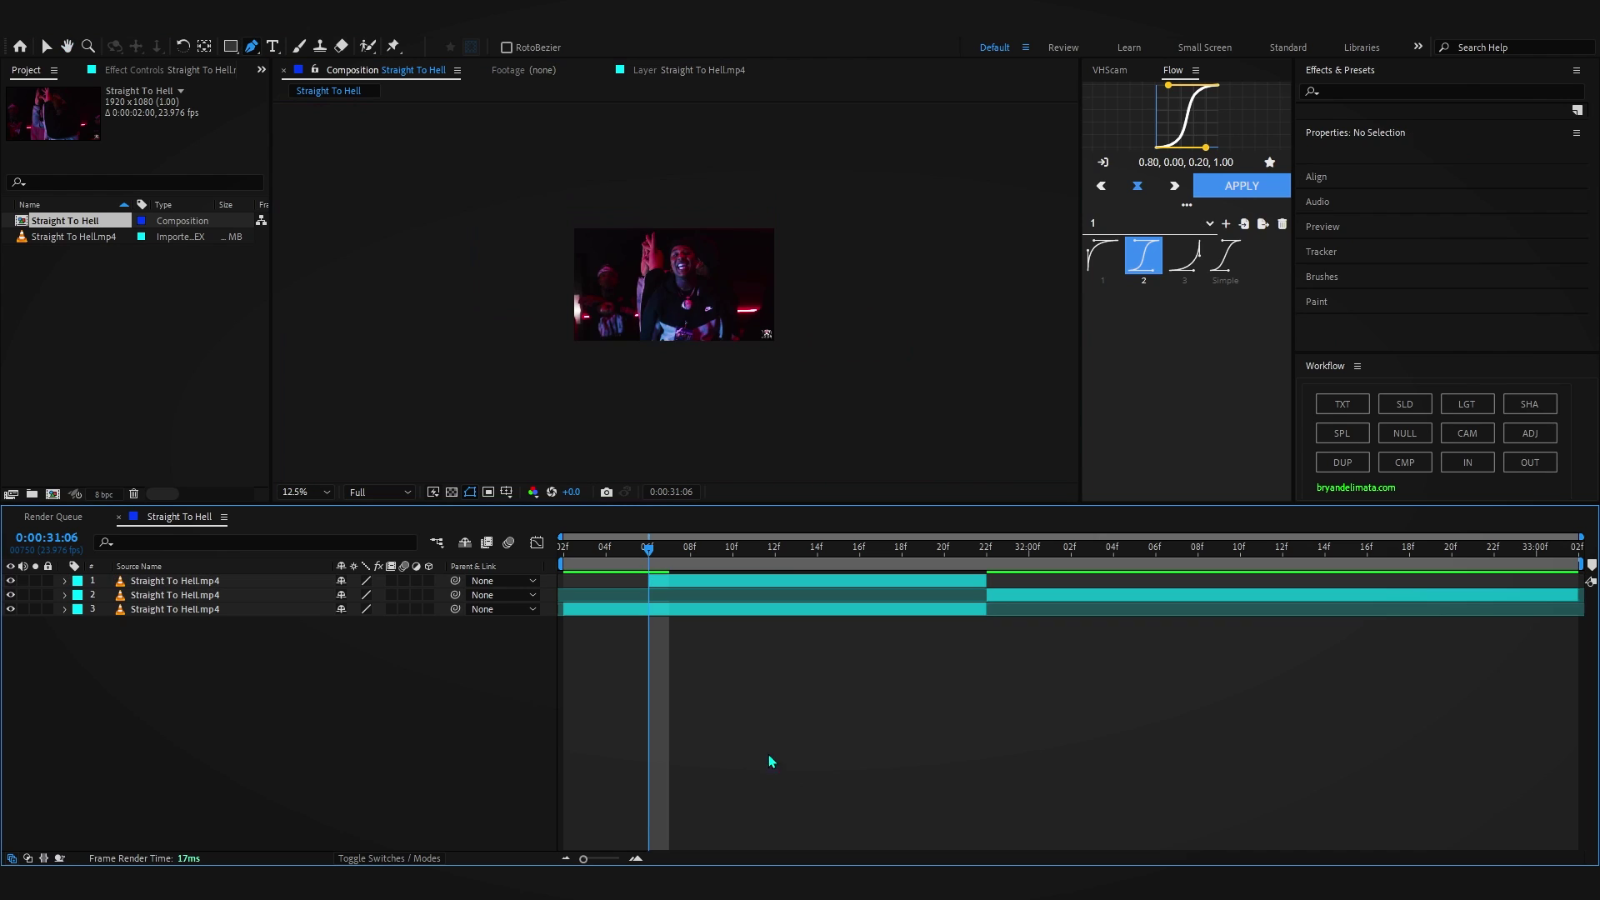
# Preview the masked freeze frame over the first clip, and trim the frozen layer's start to 0:00:31:12
pyautogui.scroll(3, 677, 322)
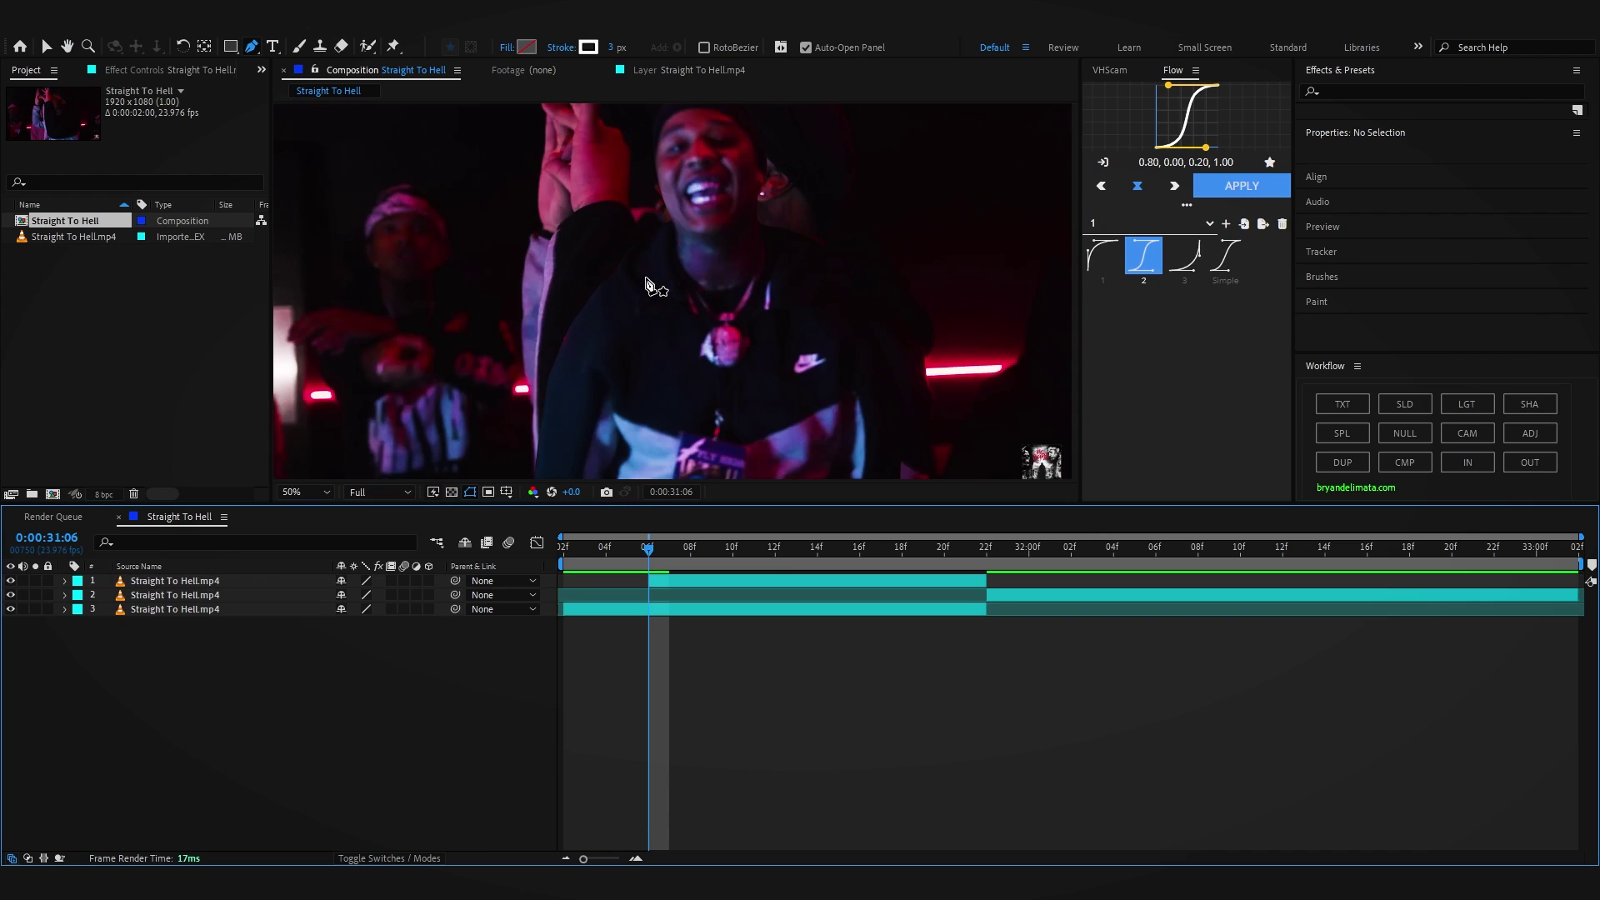
pyautogui.moveTo(678, 322); pyautogui.dragTo(678, 465)
pyautogui.moveTo(664, 545); pyautogui.dragTo(986, 609)
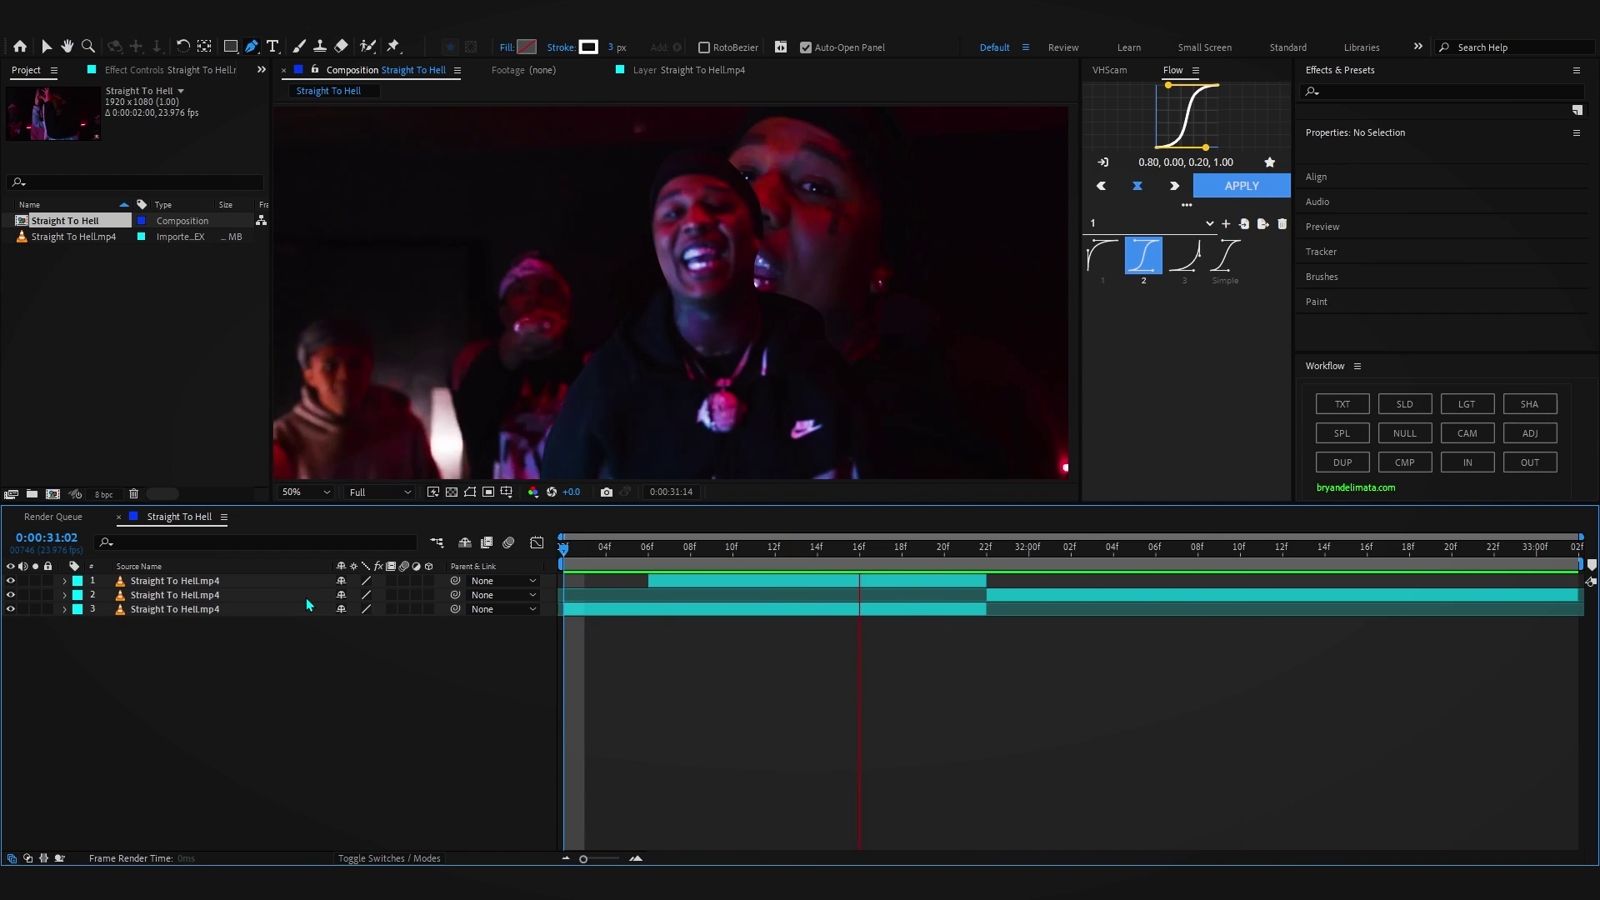
pyautogui.moveTo(981, 584)
pyautogui.mouseDown()
pyautogui.moveTo(840, 585)
pyautogui.moveTo(955, 584)
pyautogui.mouseUp()
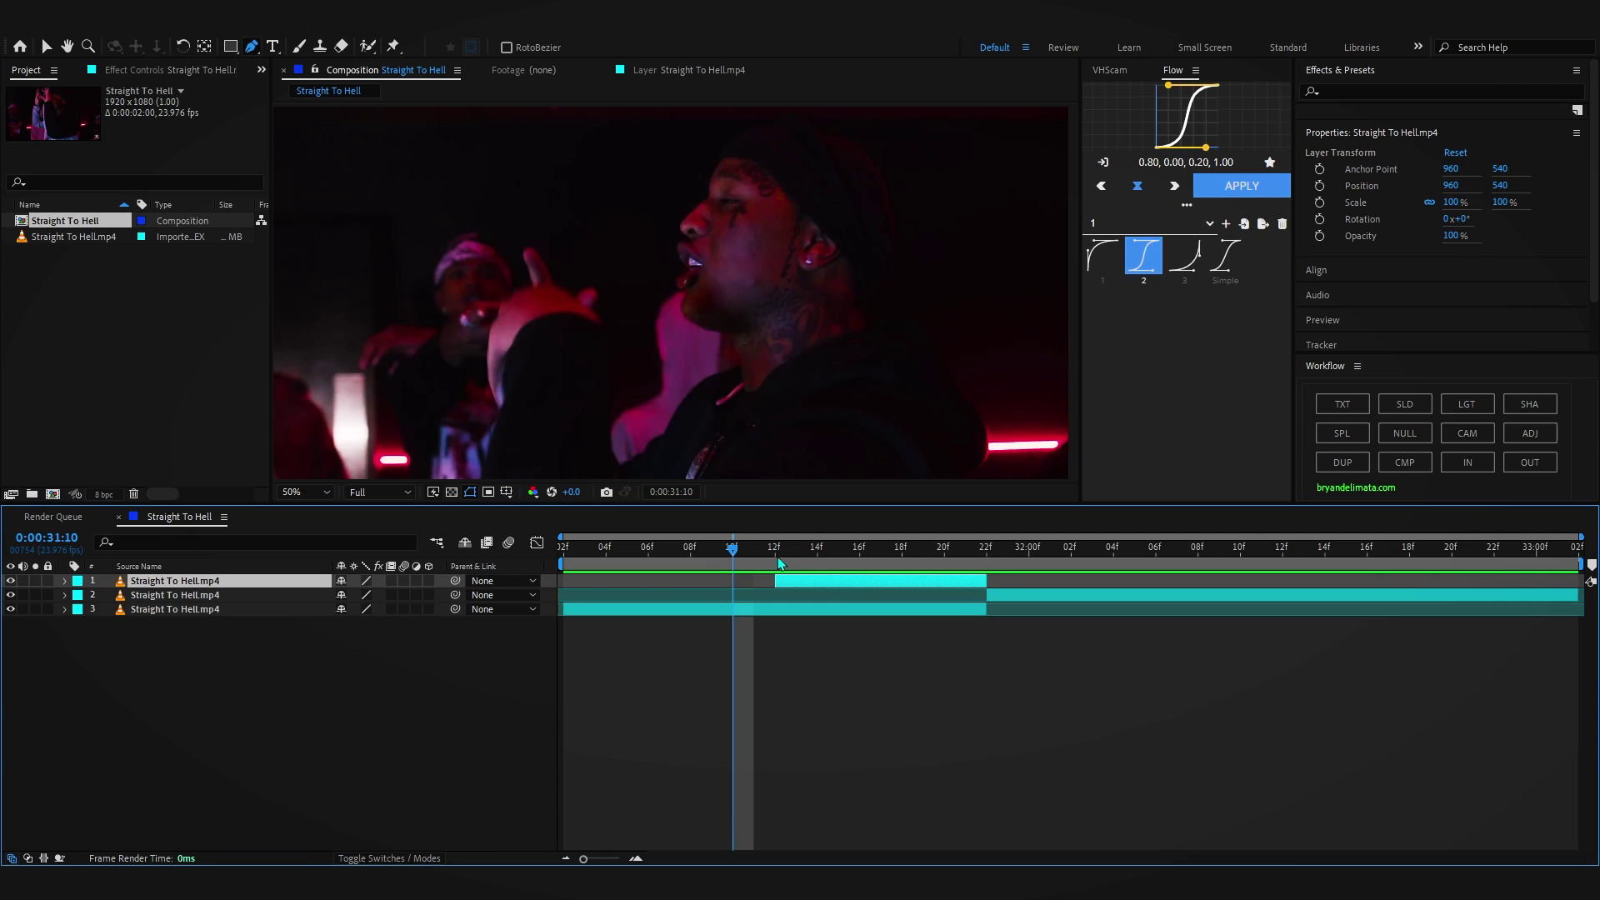
# Inspect the people in the frame at 0:00:31:22, and duplicate the masked frozen layer
pyautogui.moveTo(779, 550); pyautogui.dragTo(987, 593)
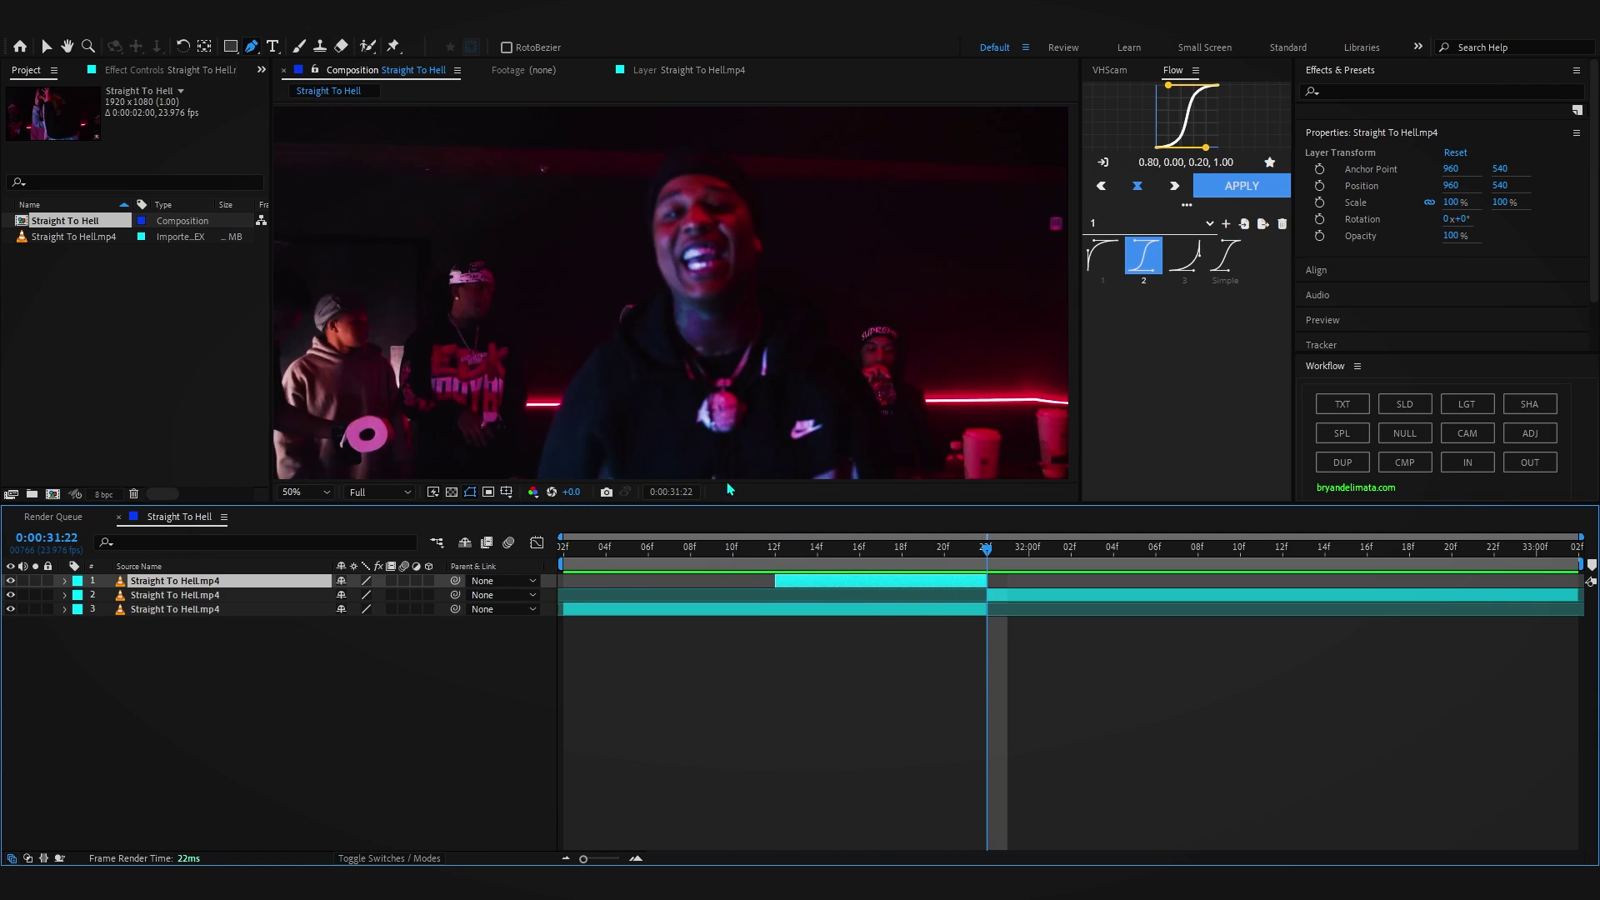
pyautogui.press('h')
pyautogui.moveTo(574, 339); pyautogui.dragTo(719, 242)
pyautogui.press('g')
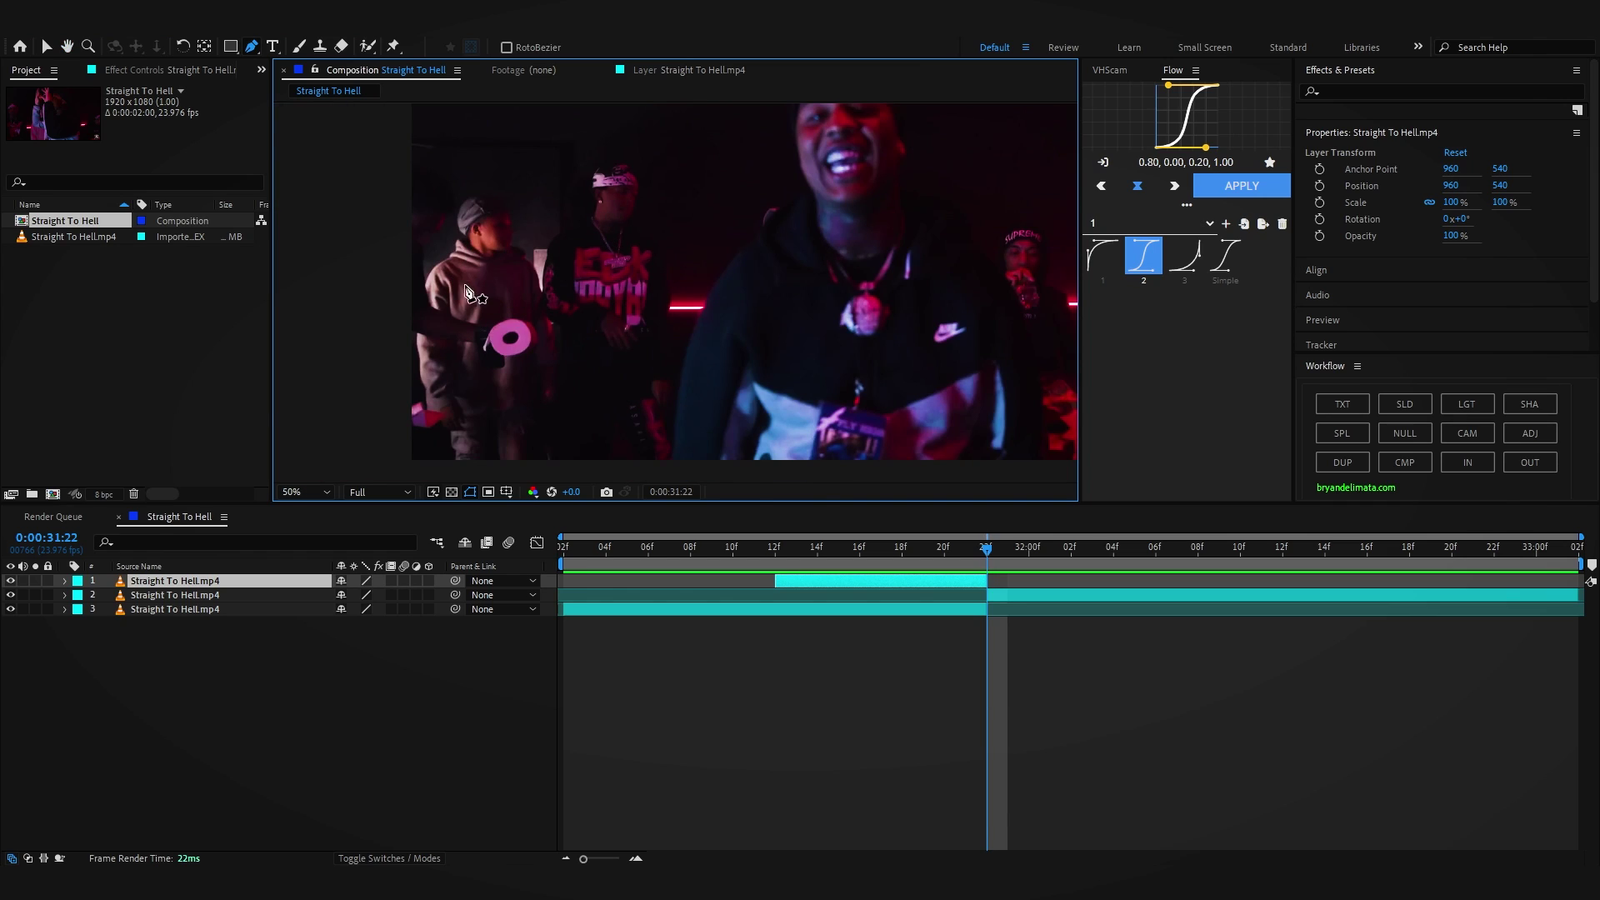
pyautogui.moveTo(972, 342); pyautogui.dragTo(855, 326)
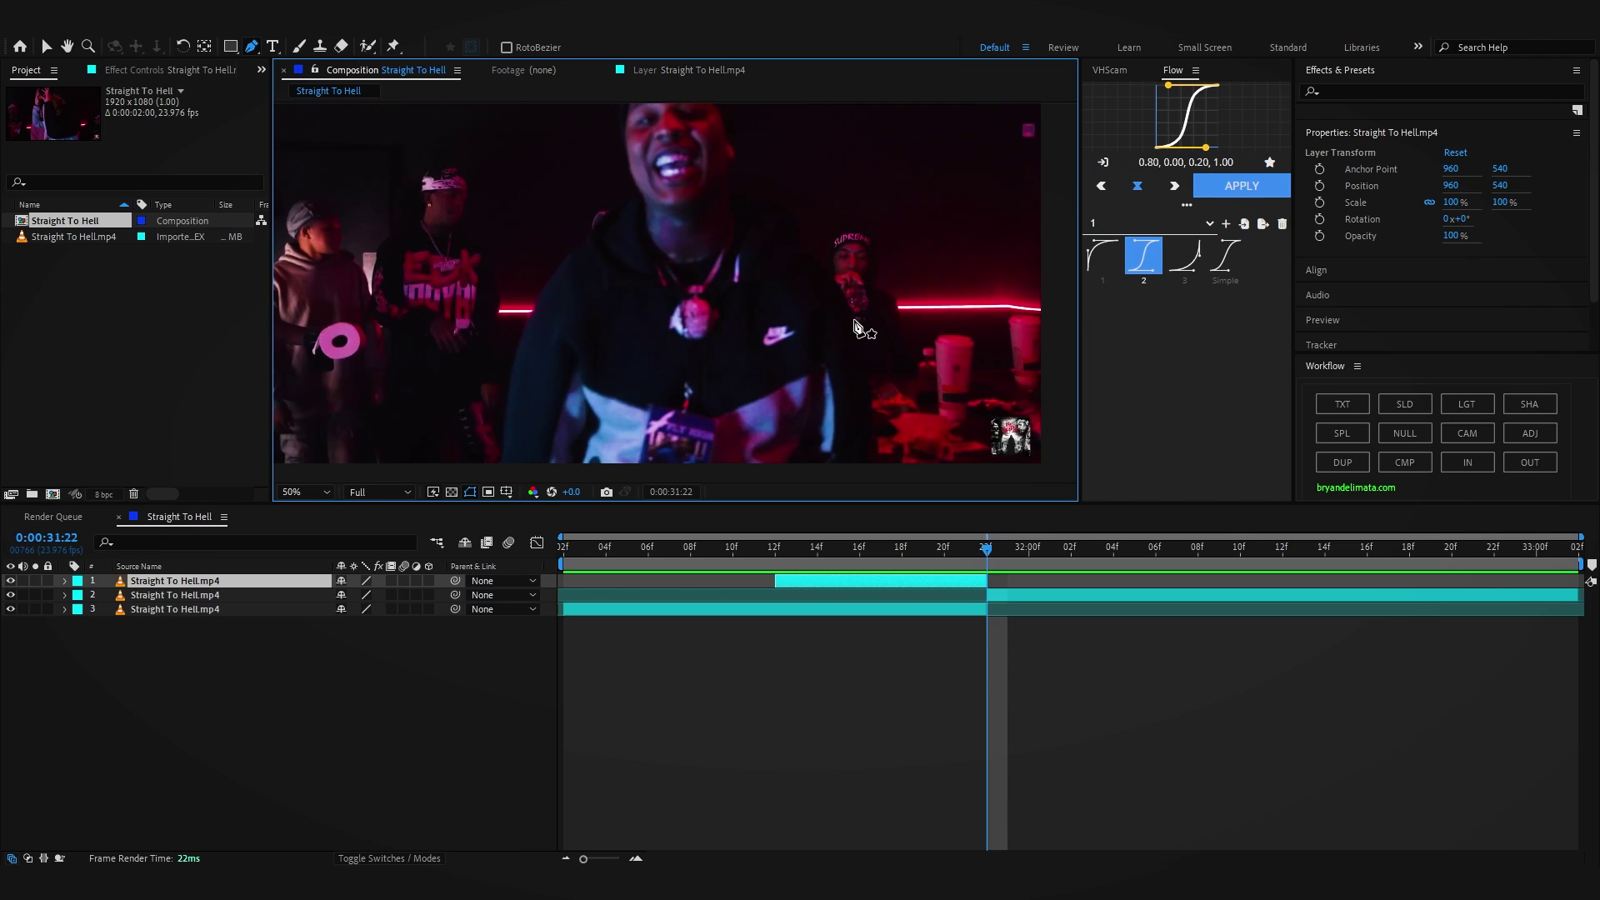
pyautogui.click(806, 592)
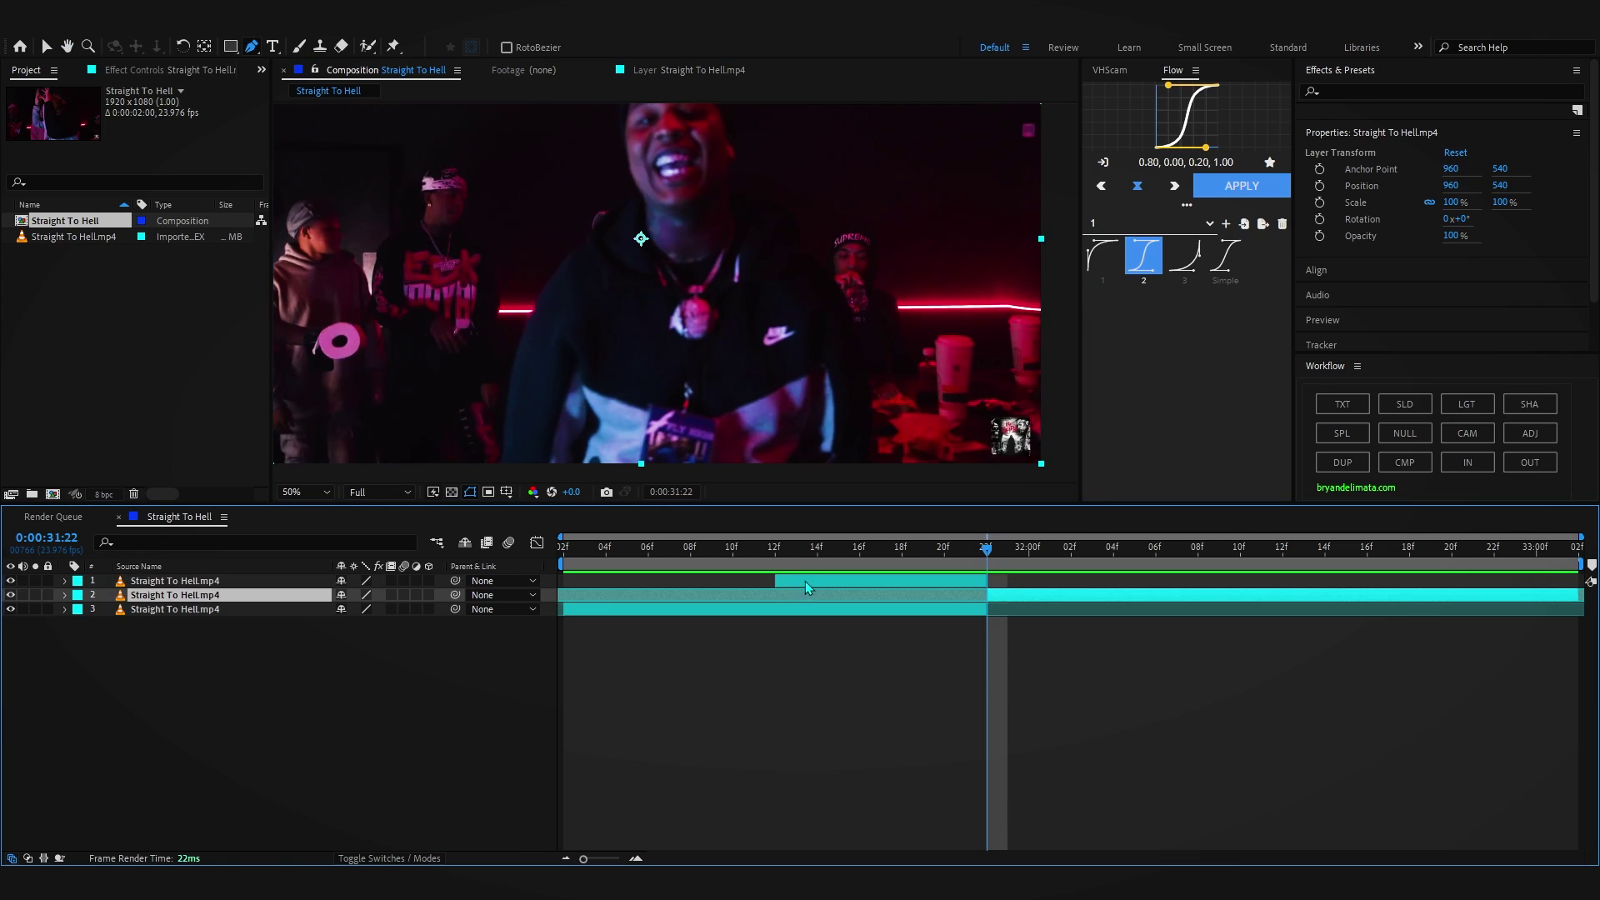
pyautogui.click(806, 582)
pyautogui.hotkey('ctrl', 'd')
# Delete the mask from the lower frozen copy, layer 2, with the playhead at 0:00:31:12
pyautogui.click(827, 596)
pyautogui.moveTo(787, 553); pyautogui.dragTo(775, 560)
pyautogui.press('m')
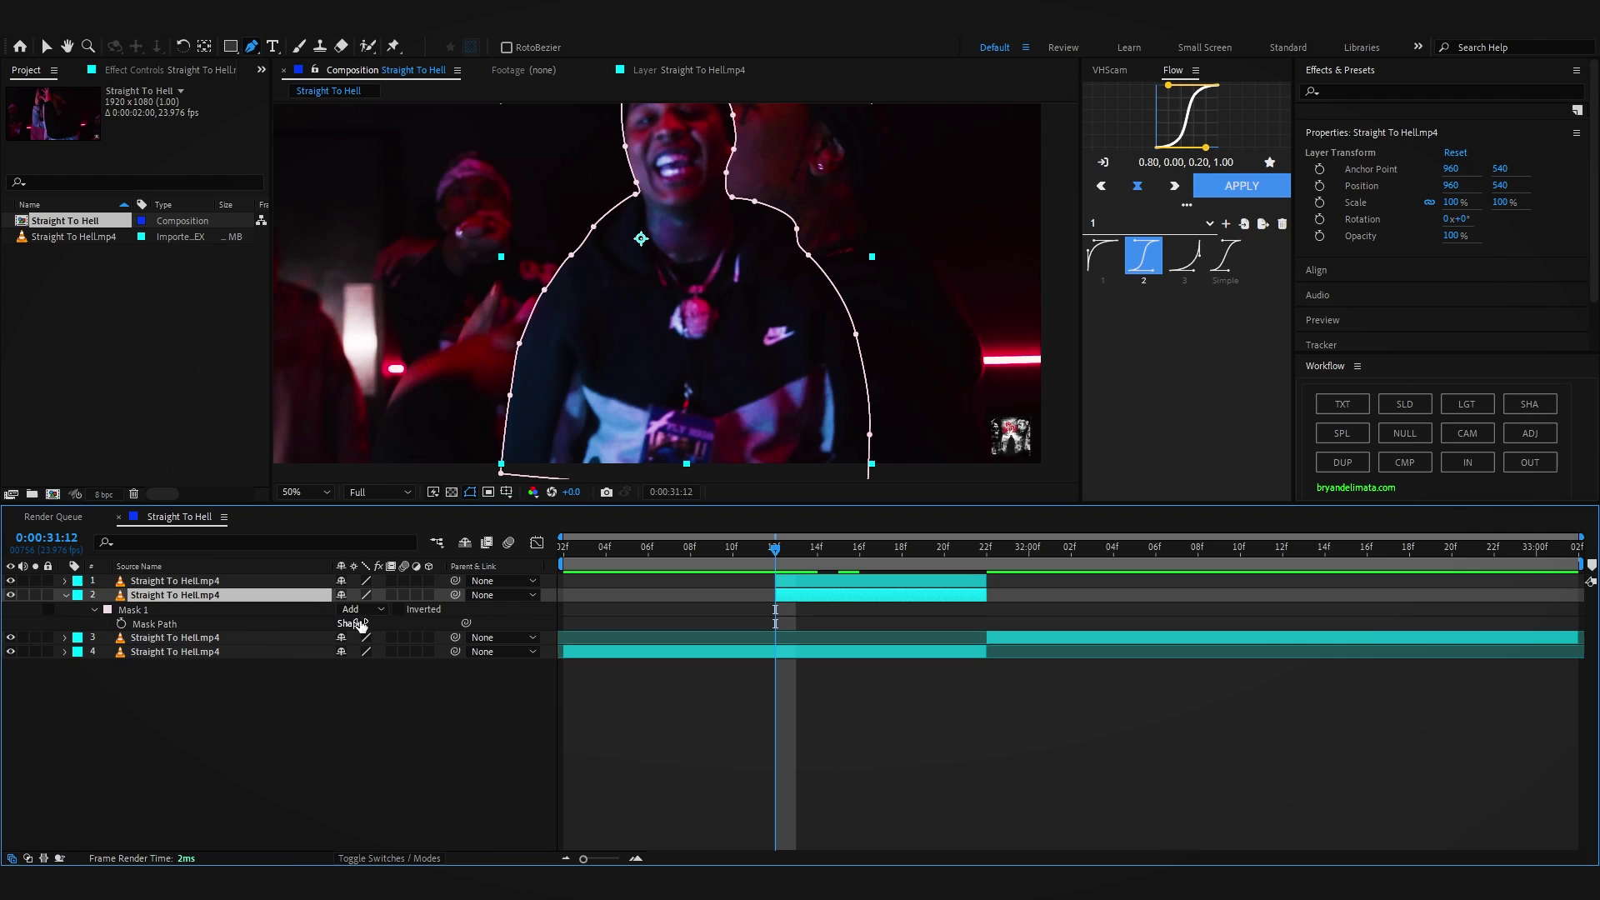
pyautogui.click(253, 628)
pyautogui.press('Delete')
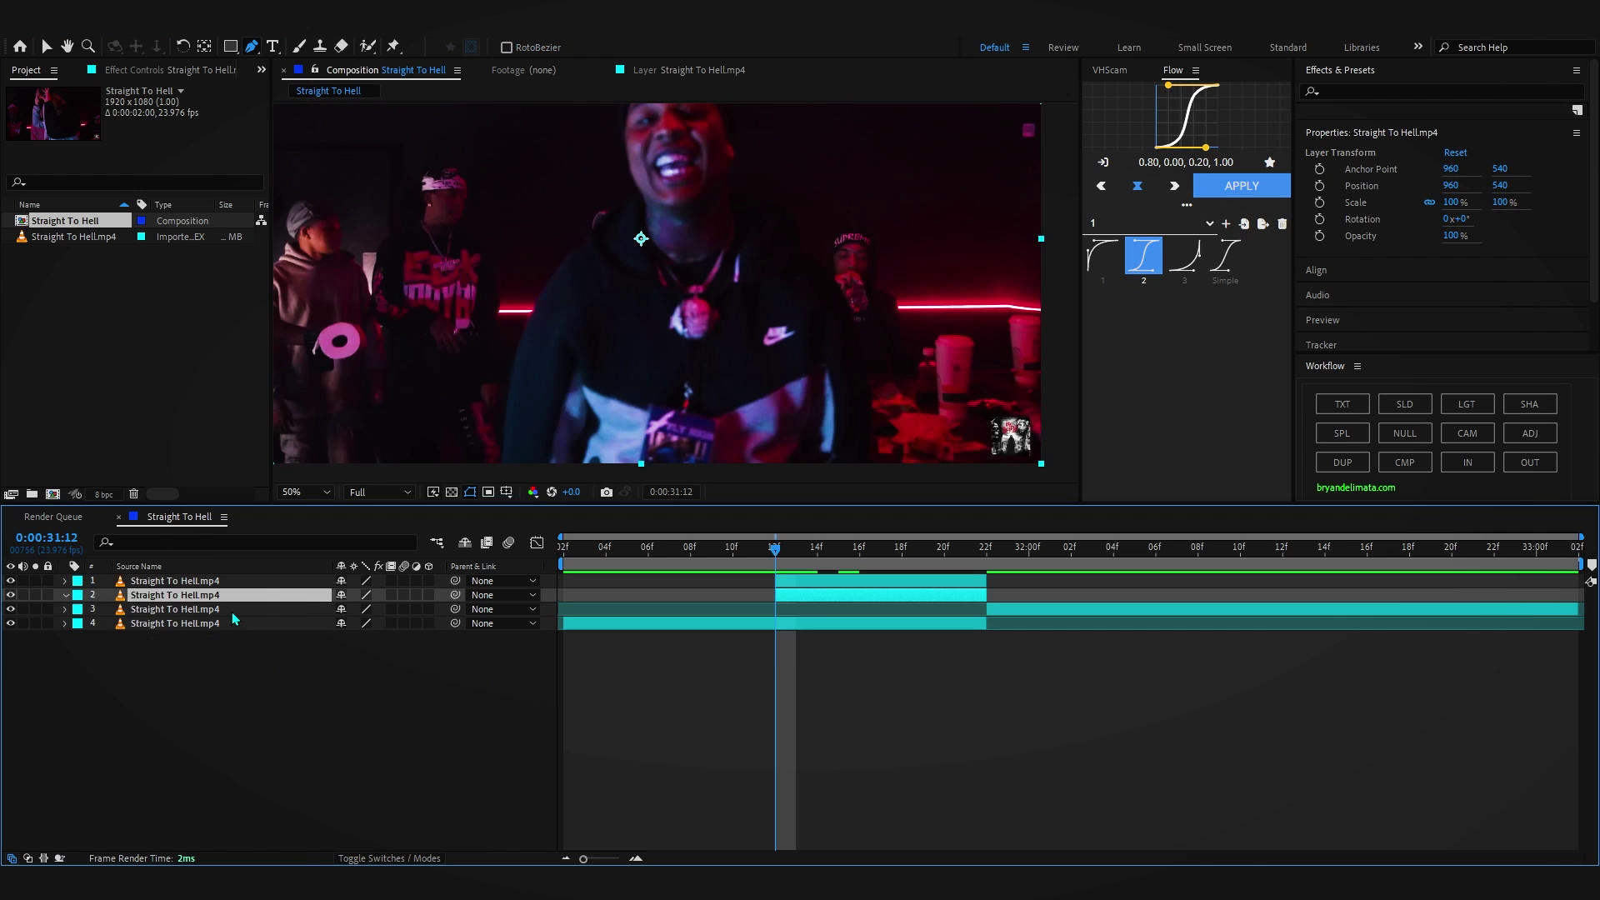
# Start a new Pen mask on layer 2, tracing the bandana-wearing background person's side from the legs up to the torso
pyautogui.scroll(4, 610, 404)
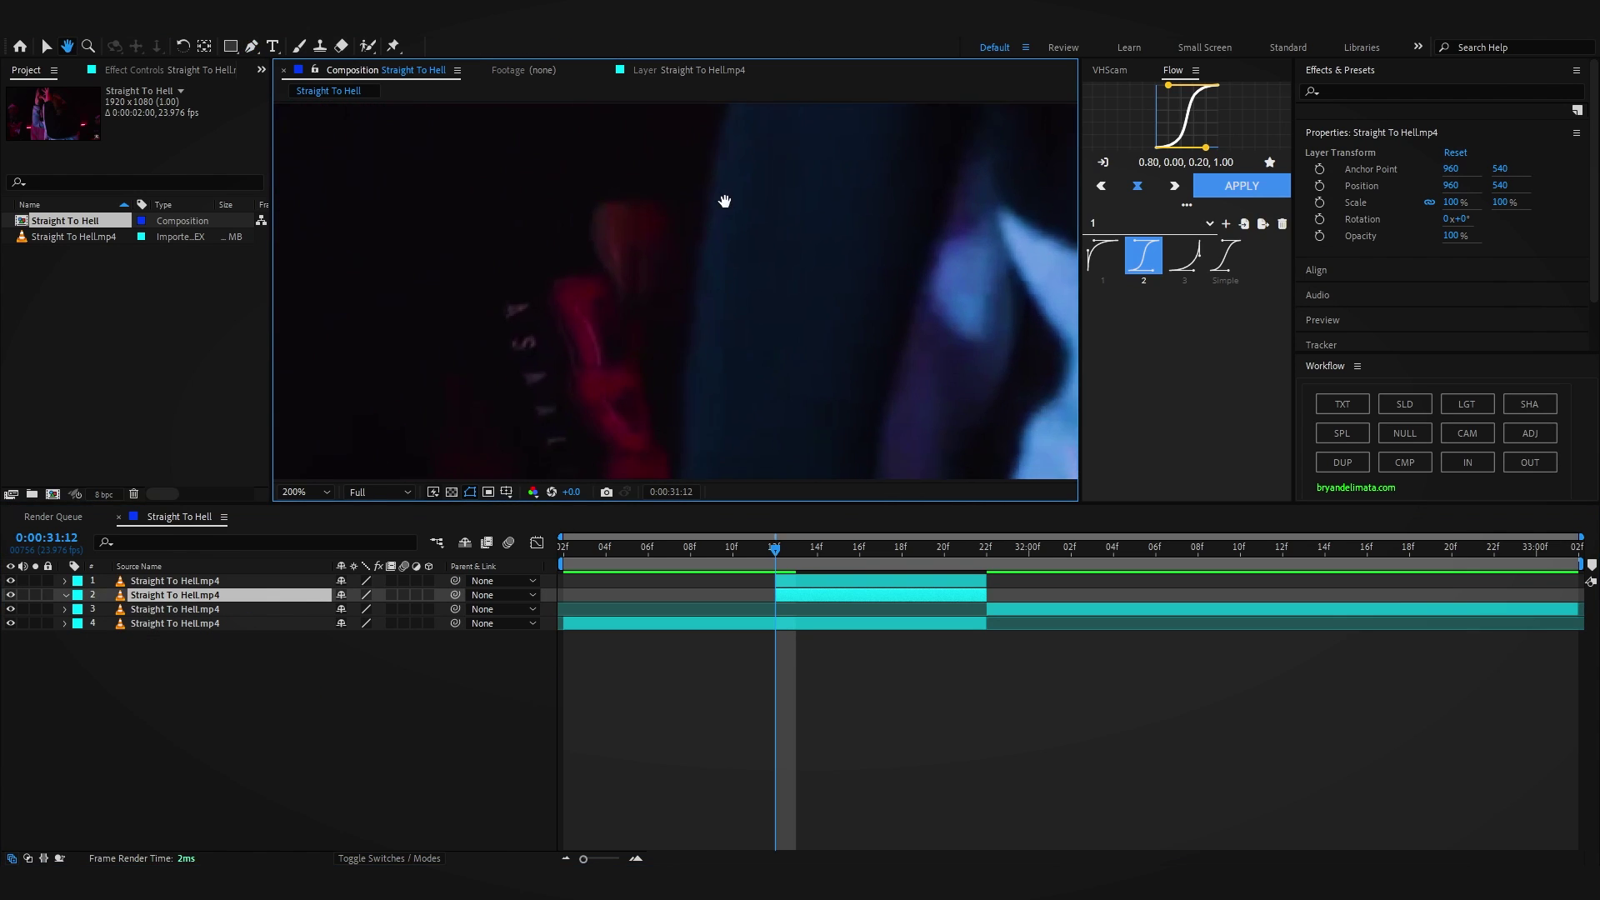
pyautogui.moveTo(759, 405); pyautogui.dragTo(759, 358)
pyautogui.moveTo(775, 436); pyautogui.dragTo(775, 424)
pyautogui.moveTo(730, 286); pyautogui.dragTo(745, 386)
pyautogui.click(781, 321)
pyautogui.moveTo(745, 367); pyautogui.dragTo(781, 295)
pyautogui.moveTo(783, 262); pyautogui.dragTo(777, 395)
pyautogui.moveTo(760, 336); pyautogui.dragTo(765, 390)
pyautogui.click(757, 341)
pyautogui.moveTo(760, 225); pyautogui.dragTo(762, 382)
pyautogui.moveTo(792, 373); pyautogui.dragTo(794, 335)
pyautogui.moveTo(783, 310); pyautogui.dragTo(758, 229)
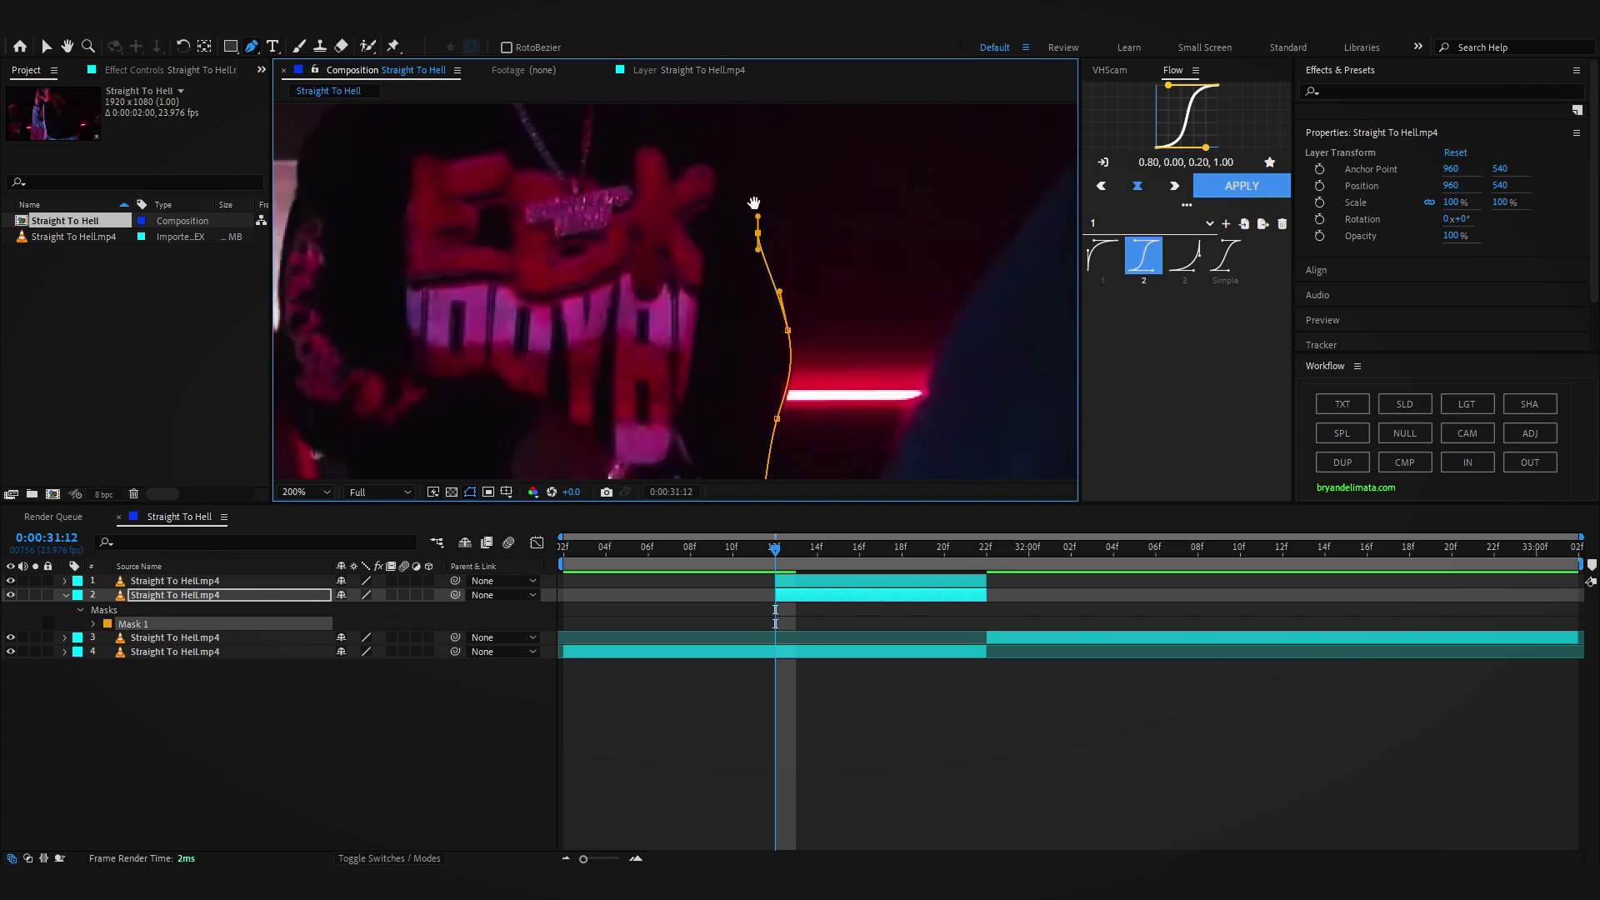
# Continue the mask on layer 2 up the bandana-wearing person's shoulder, along the face and over the top of the head
pyautogui.moveTo(741, 173); pyautogui.dragTo(803, 391)
pyautogui.click(780, 342)
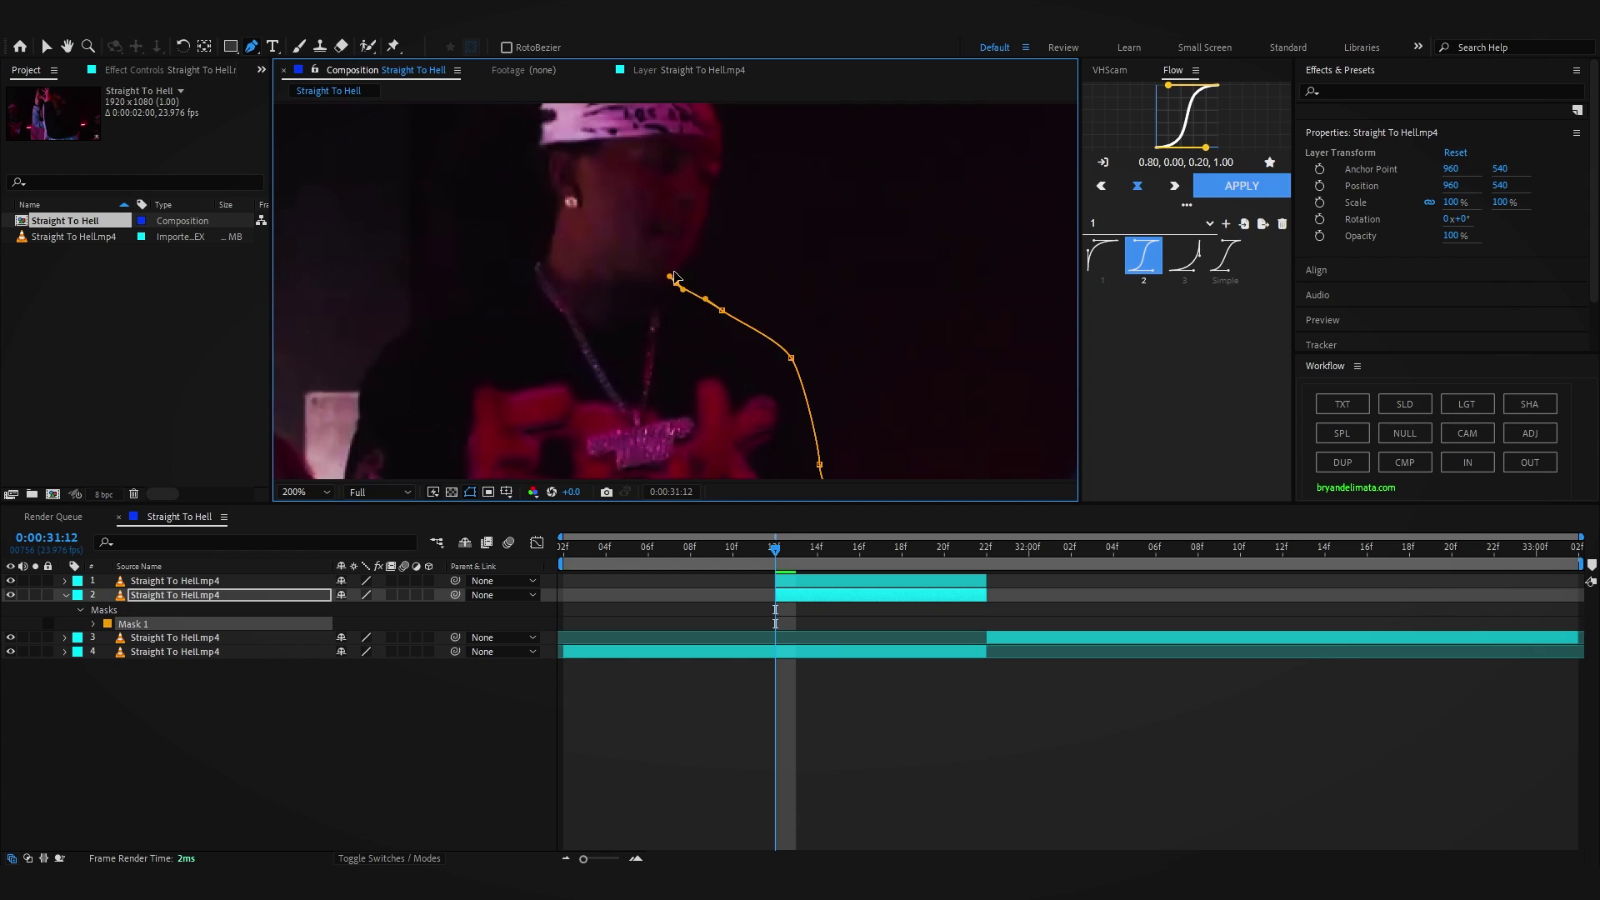
pyautogui.moveTo(673, 277); pyautogui.dragTo(697, 386)
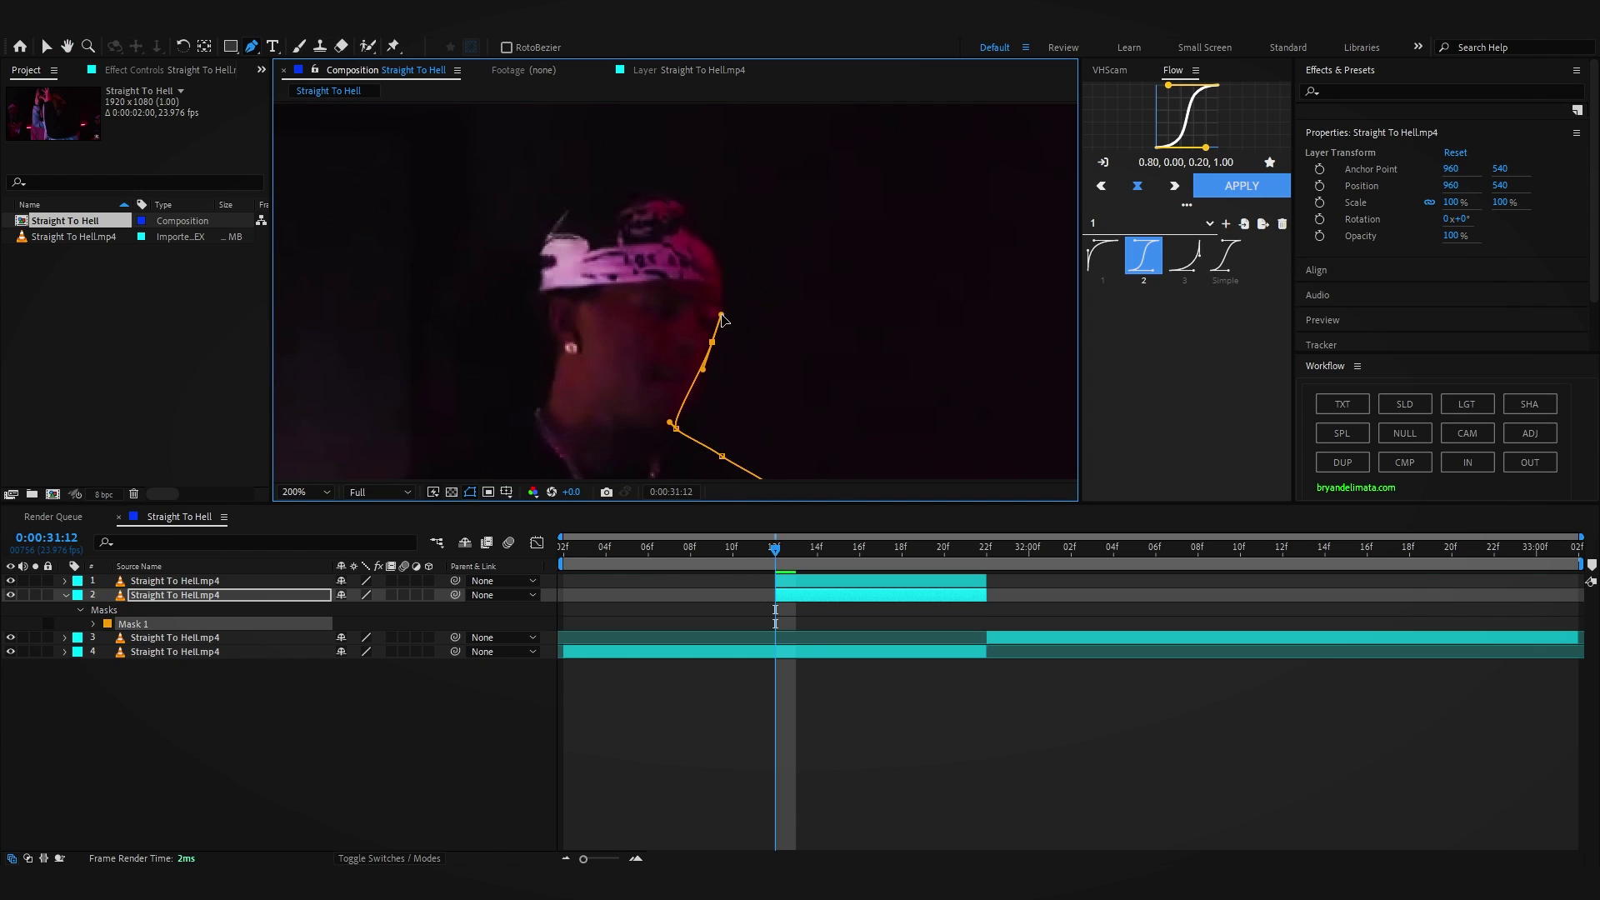
pyautogui.moveTo(727, 263); pyautogui.dragTo(759, 385)
pyautogui.click(701, 320)
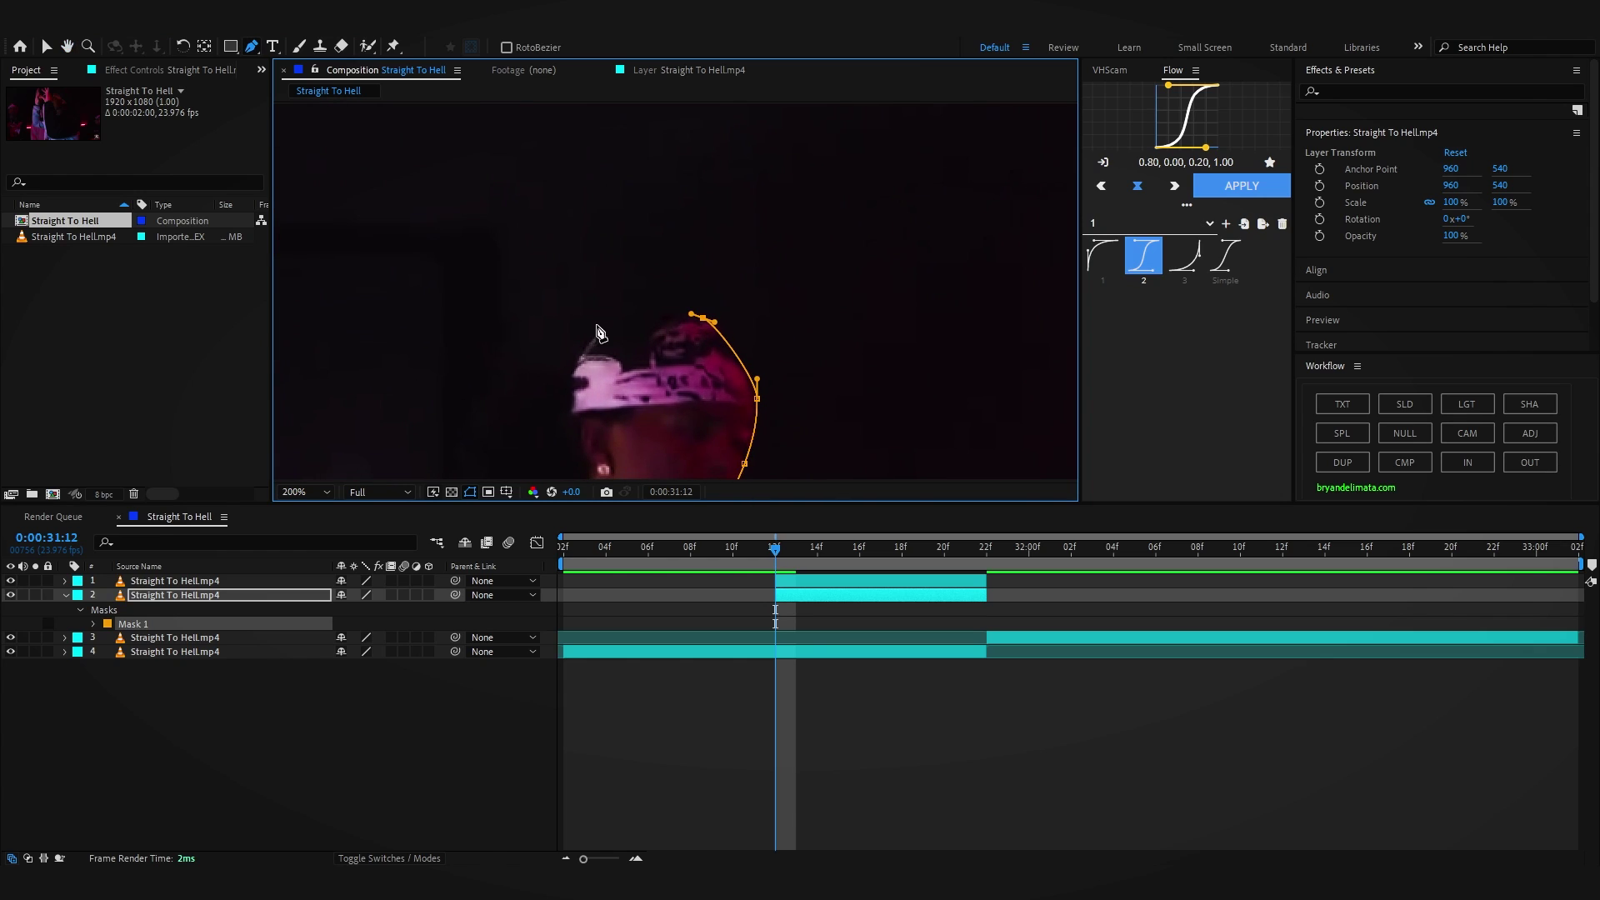
pyautogui.moveTo(558, 385); pyautogui.dragTo(717, 282)
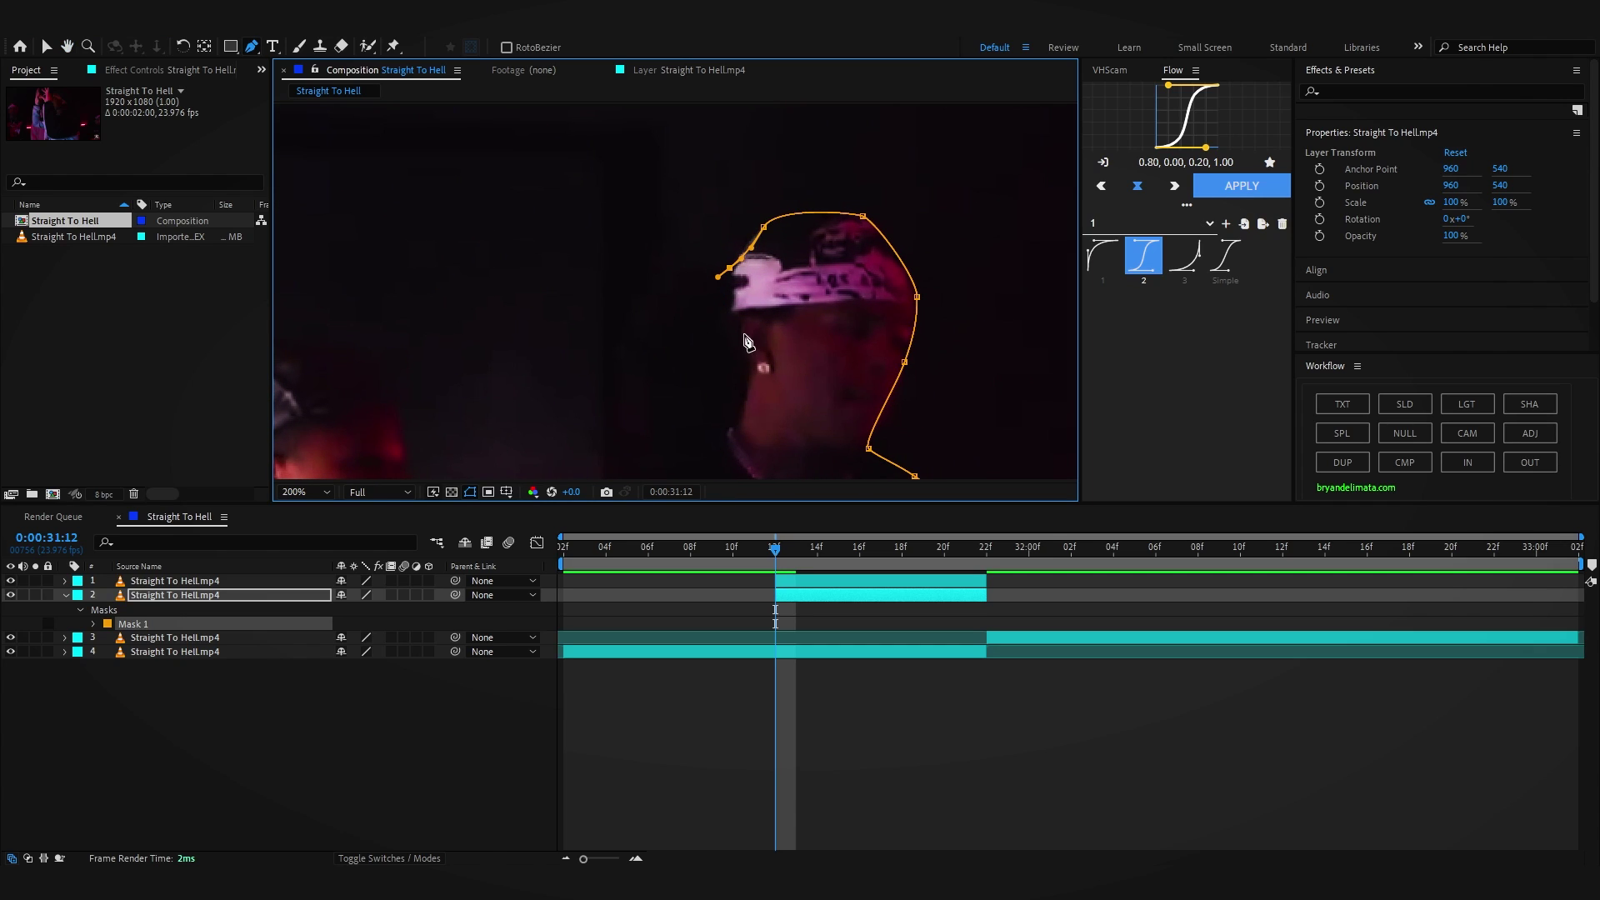
# Trace the mask down the other side of the bandana-wearing person, from the back of the head along the arm and leg to below the frame
pyautogui.moveTo(656, 454); pyautogui.dragTo(756, 305)
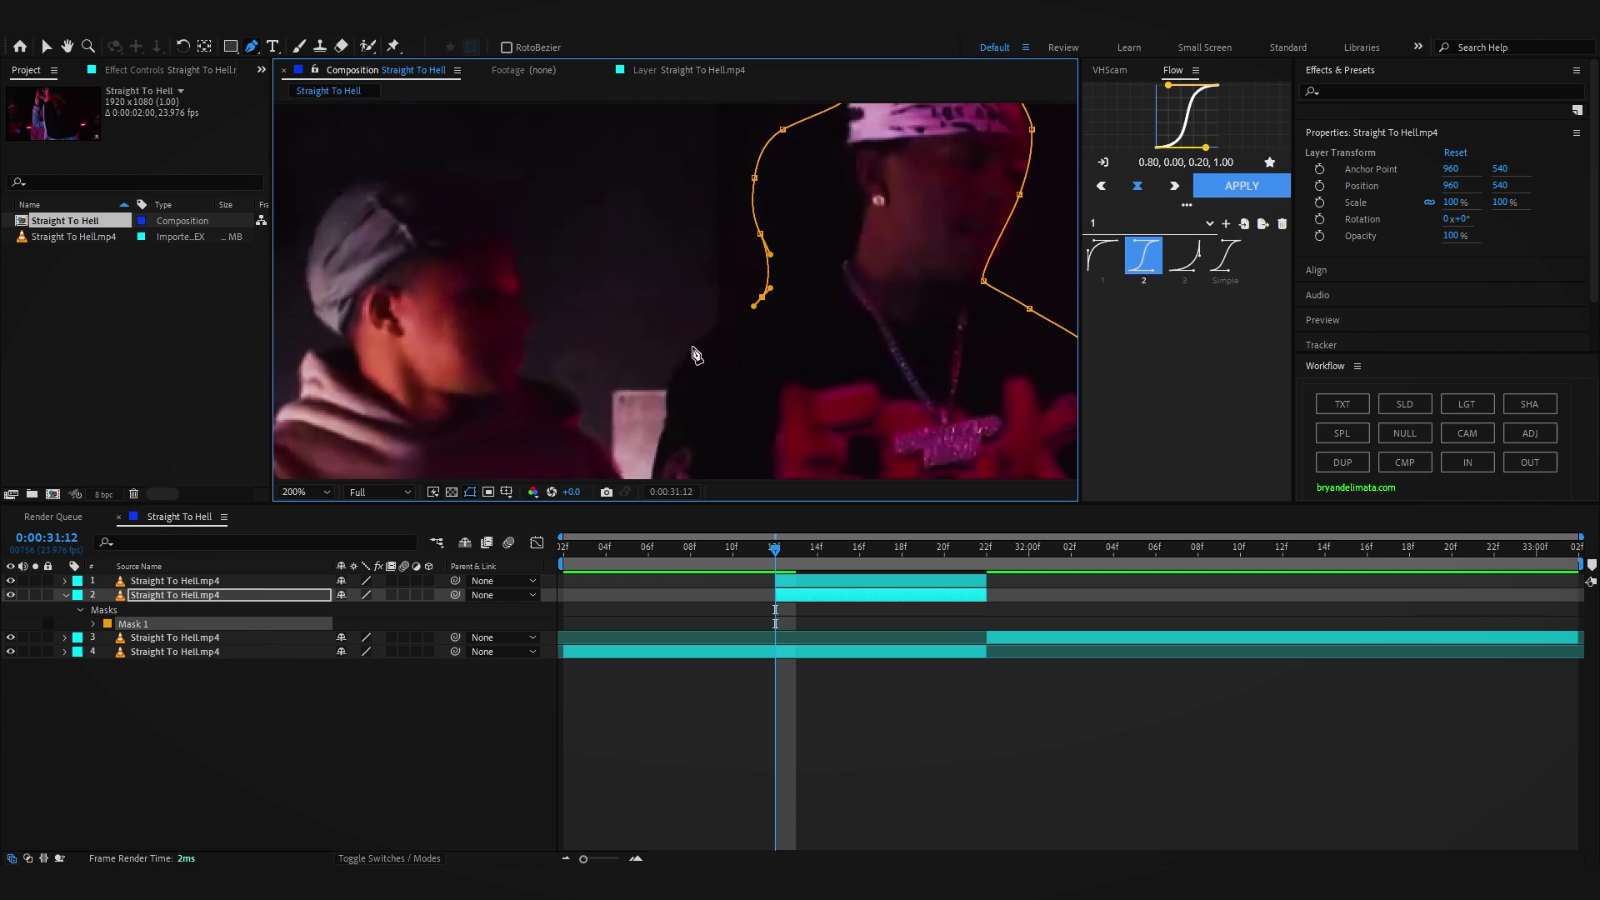
pyautogui.moveTo(690, 351); pyautogui.dragTo(672, 383)
pyautogui.moveTo(669, 448); pyautogui.dragTo(745, 283)
pyautogui.moveTo(727, 363); pyautogui.dragTo(721, 397)
pyautogui.moveTo(723, 398); pyautogui.dragTo(743, 348)
pyautogui.moveTo(783, 342); pyautogui.dragTo(791, 351)
pyautogui.moveTo(795, 471); pyautogui.dragTo(781, 306)
pyautogui.scroll(-2, 679, 287)
pyautogui.moveTo(771, 467); pyautogui.dragTo(710, 237)
pyautogui.scroll(2, 680, 290)
pyautogui.scroll(-1, 692, 267)
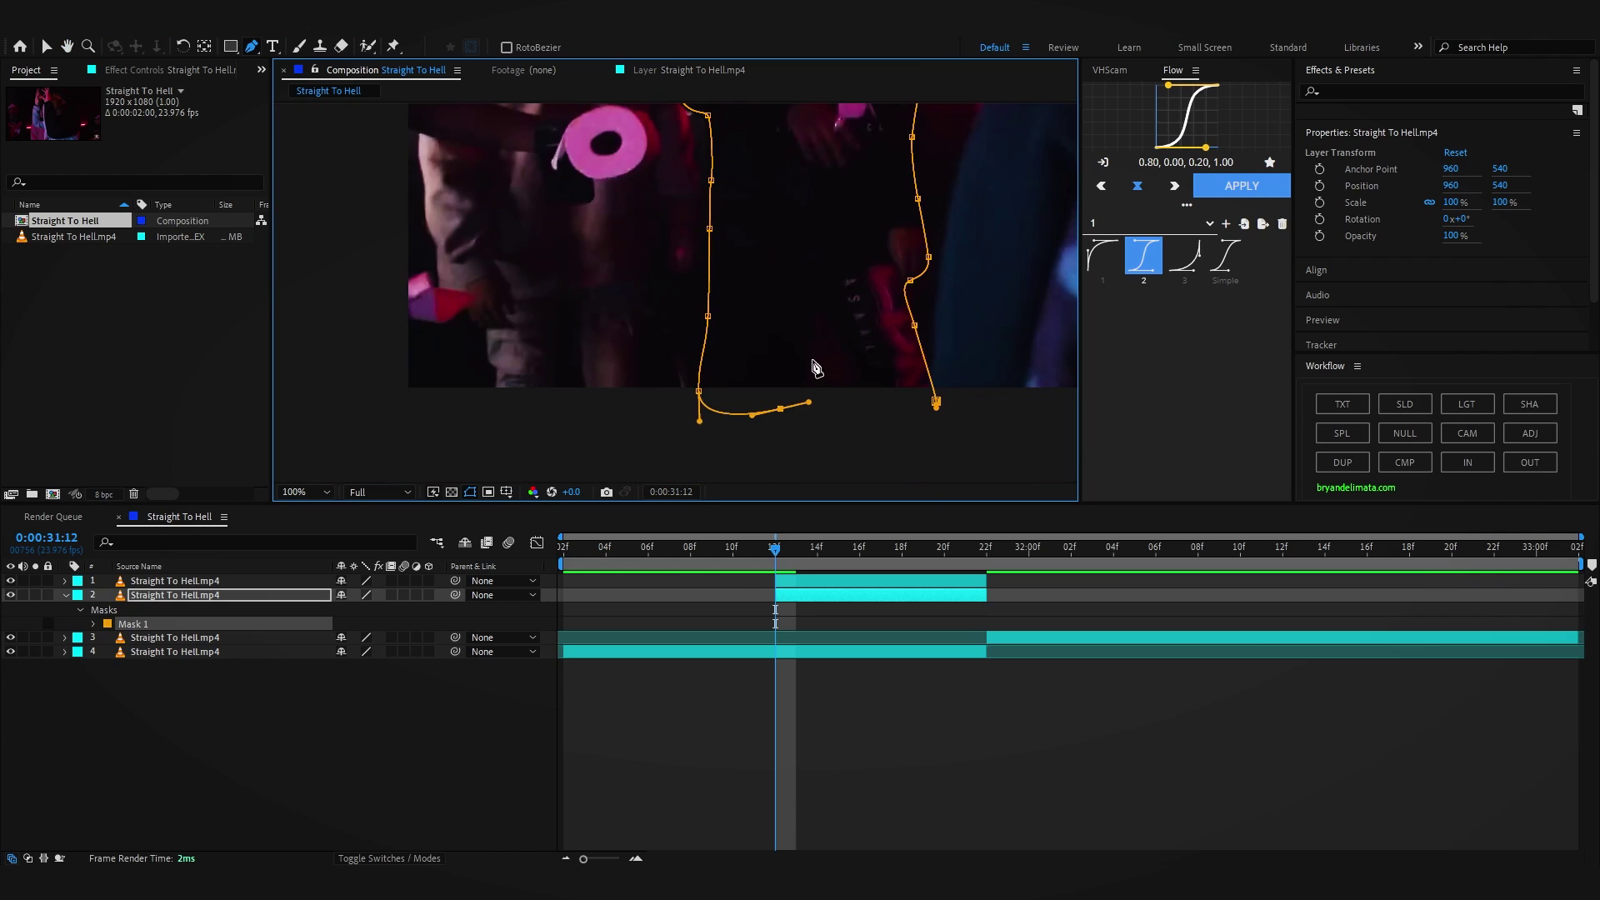
# Trace the gap between the person's legs and close the layer 2 mask at its starting point below the frame
pyautogui.moveTo(810, 356); pyautogui.dragTo(814, 331)
pyautogui.click(818, 269)
pyautogui.moveTo(846, 347); pyautogui.dragTo(854, 369)
pyautogui.moveTo(878, 411); pyautogui.dragTo(894, 432)
pyautogui.click(936, 401)
pyautogui.moveTo(886, 290); pyautogui.dragTo(814, 396)
pyautogui.scroll(-1, 821, 416)
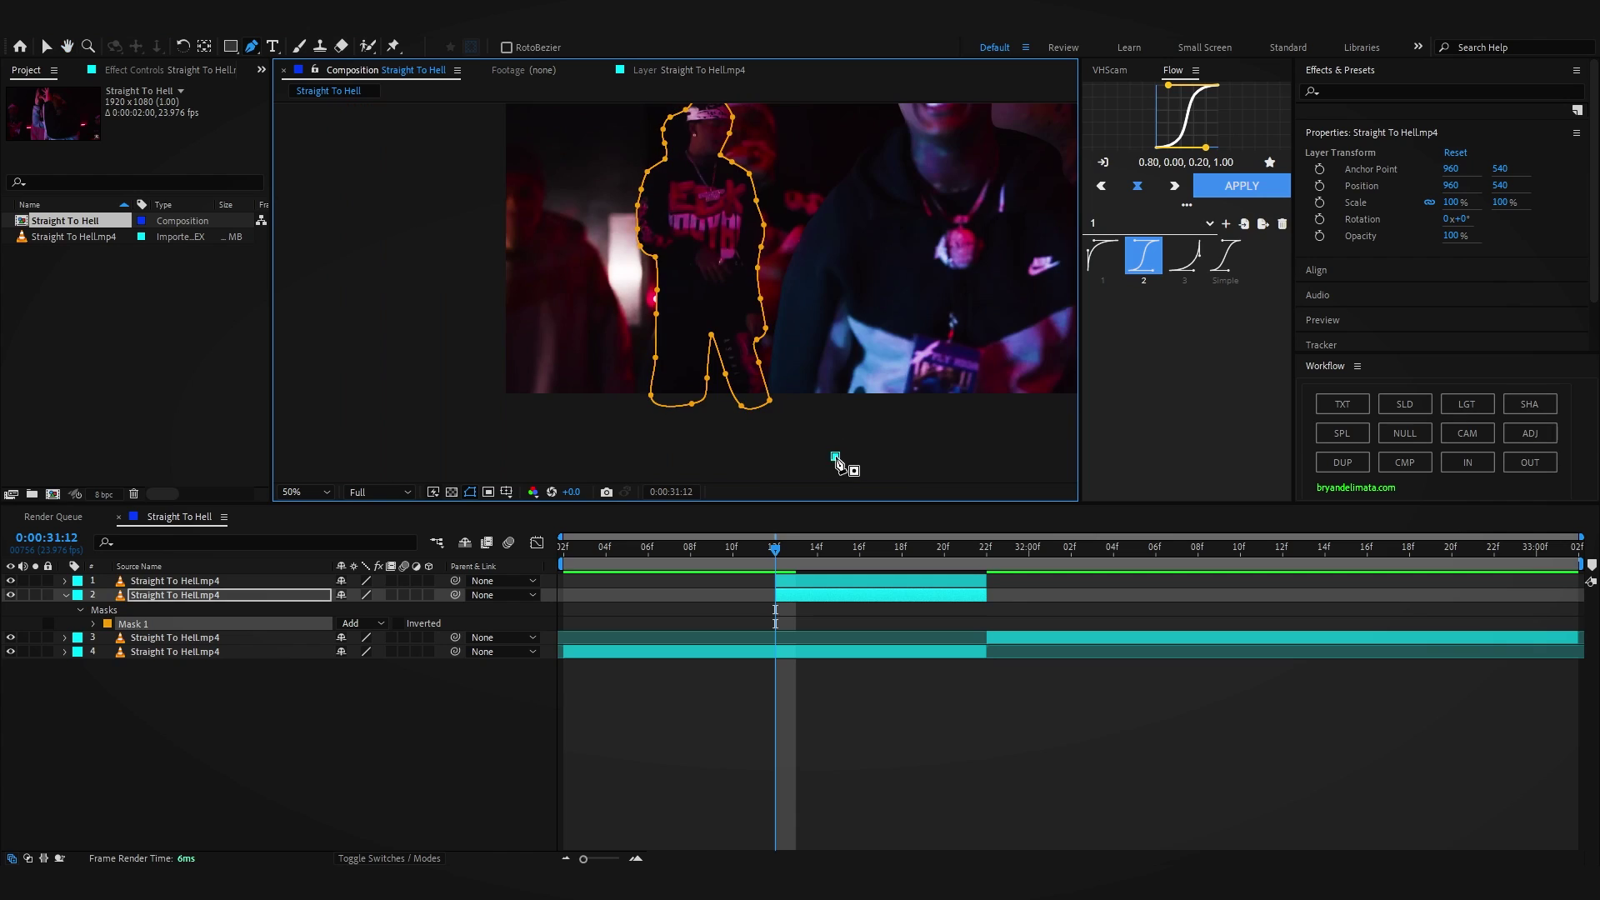
pyautogui.click(835, 457)
pyautogui.moveTo(719, 216); pyautogui.dragTo(697, 253)
pyautogui.hotkey('ctrl', 'z')
# Trim the start of the bandana-wearing person's cutout, layer 2, to 0:00:31:13, one frame after layer 1
pyautogui.click(840, 615)
pyautogui.scroll(-2, 775, 349)
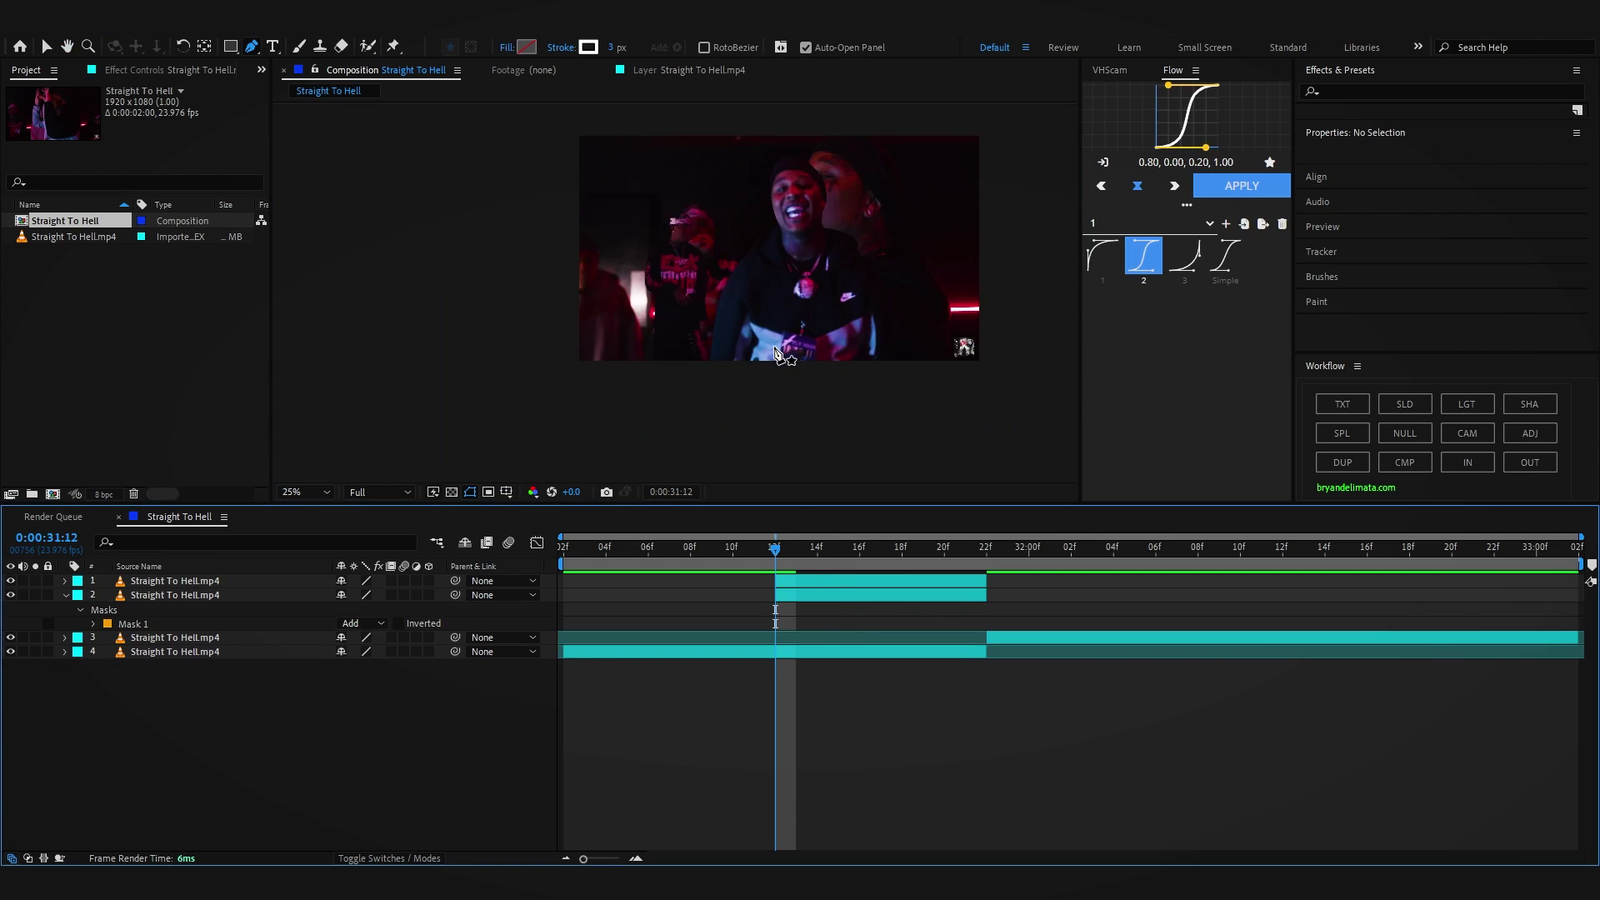
pyautogui.scroll(1, 737, 338)
pyautogui.press('v')
pyautogui.click(693, 210)
pyautogui.moveTo(788, 328); pyautogui.dragTo(729, 366)
pyautogui.click(875, 634)
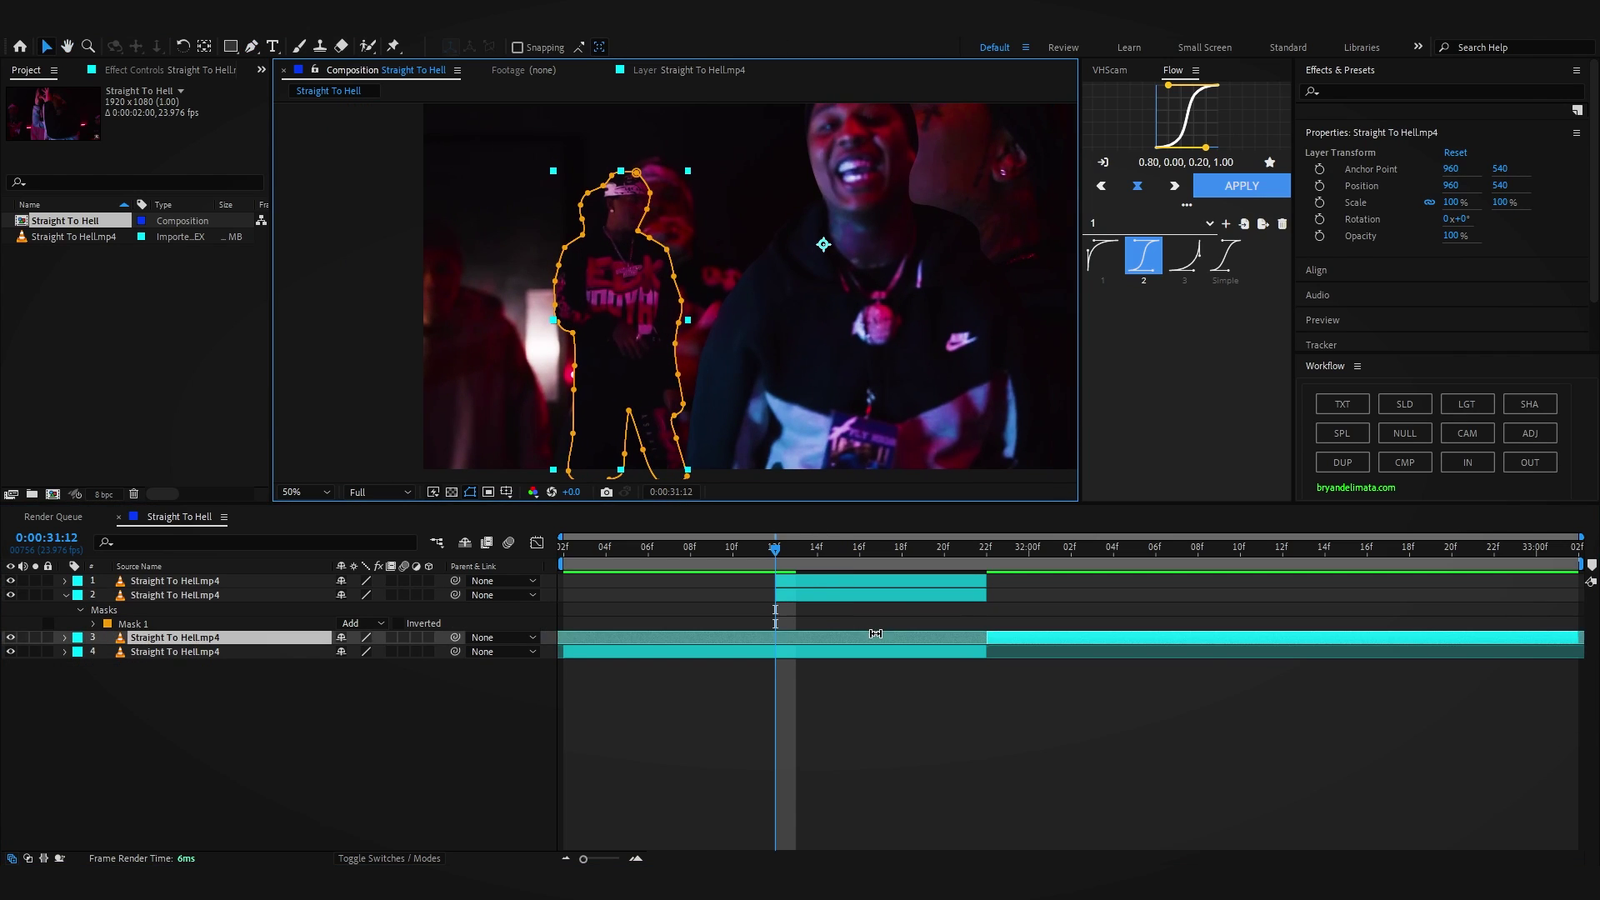
pyautogui.moveTo(772, 551); pyautogui.dragTo(791, 591)
pyautogui.click(726, 599)
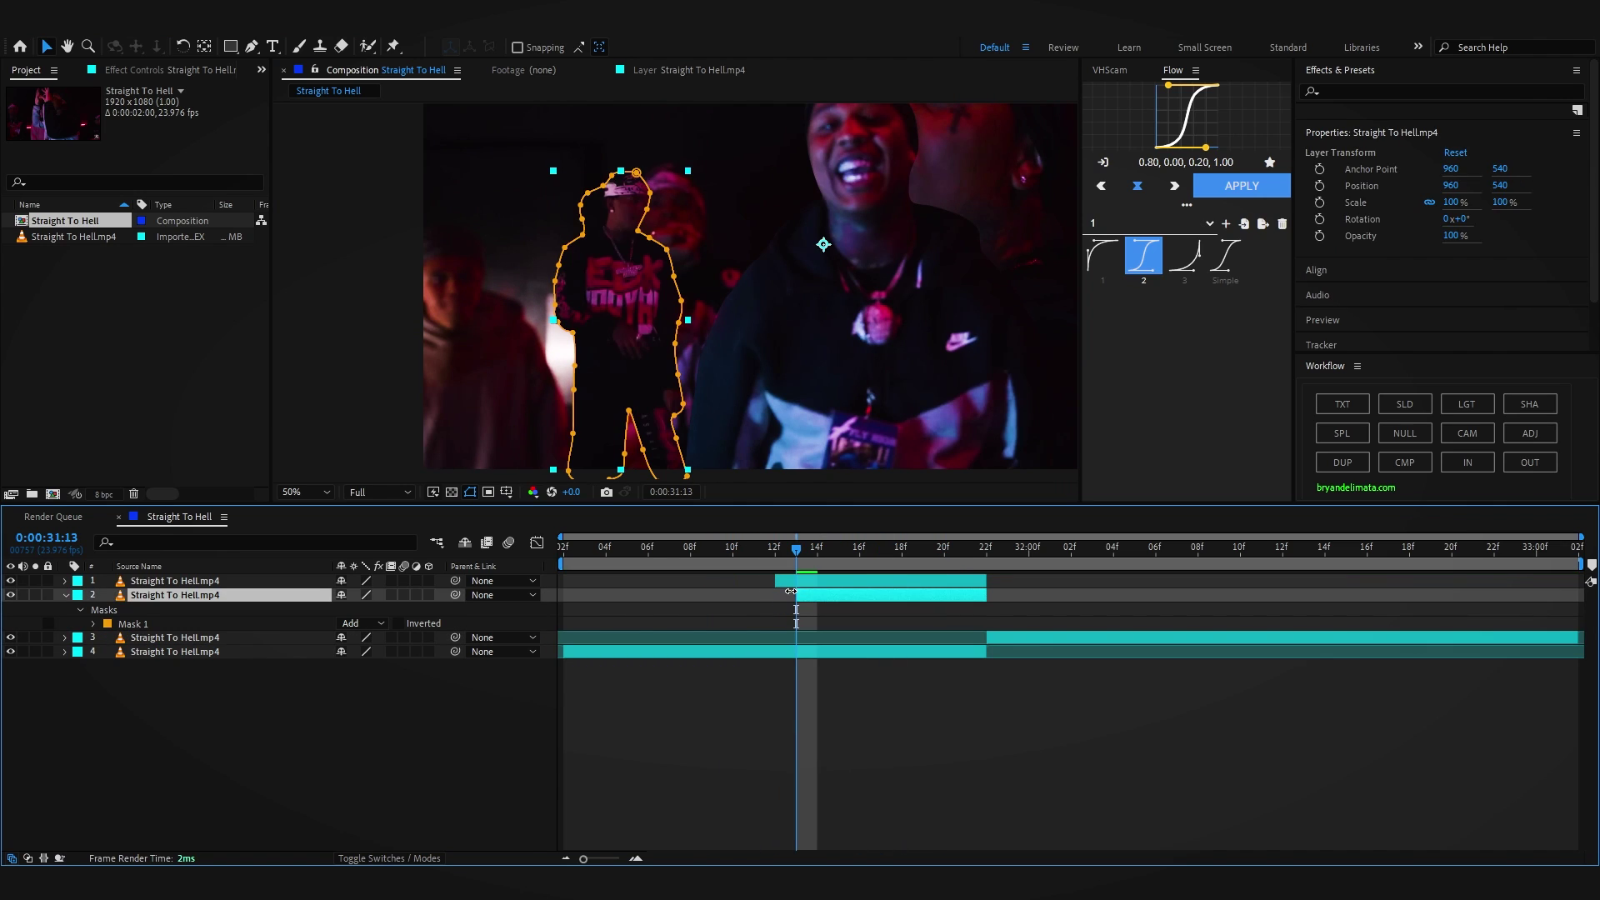
# Duplicate layer 2, delete the mask from the lower copy, layer 3, and trim that copy's start to 0:00:31:14
pyautogui.click(776, 550)
pyautogui.click(778, 580)
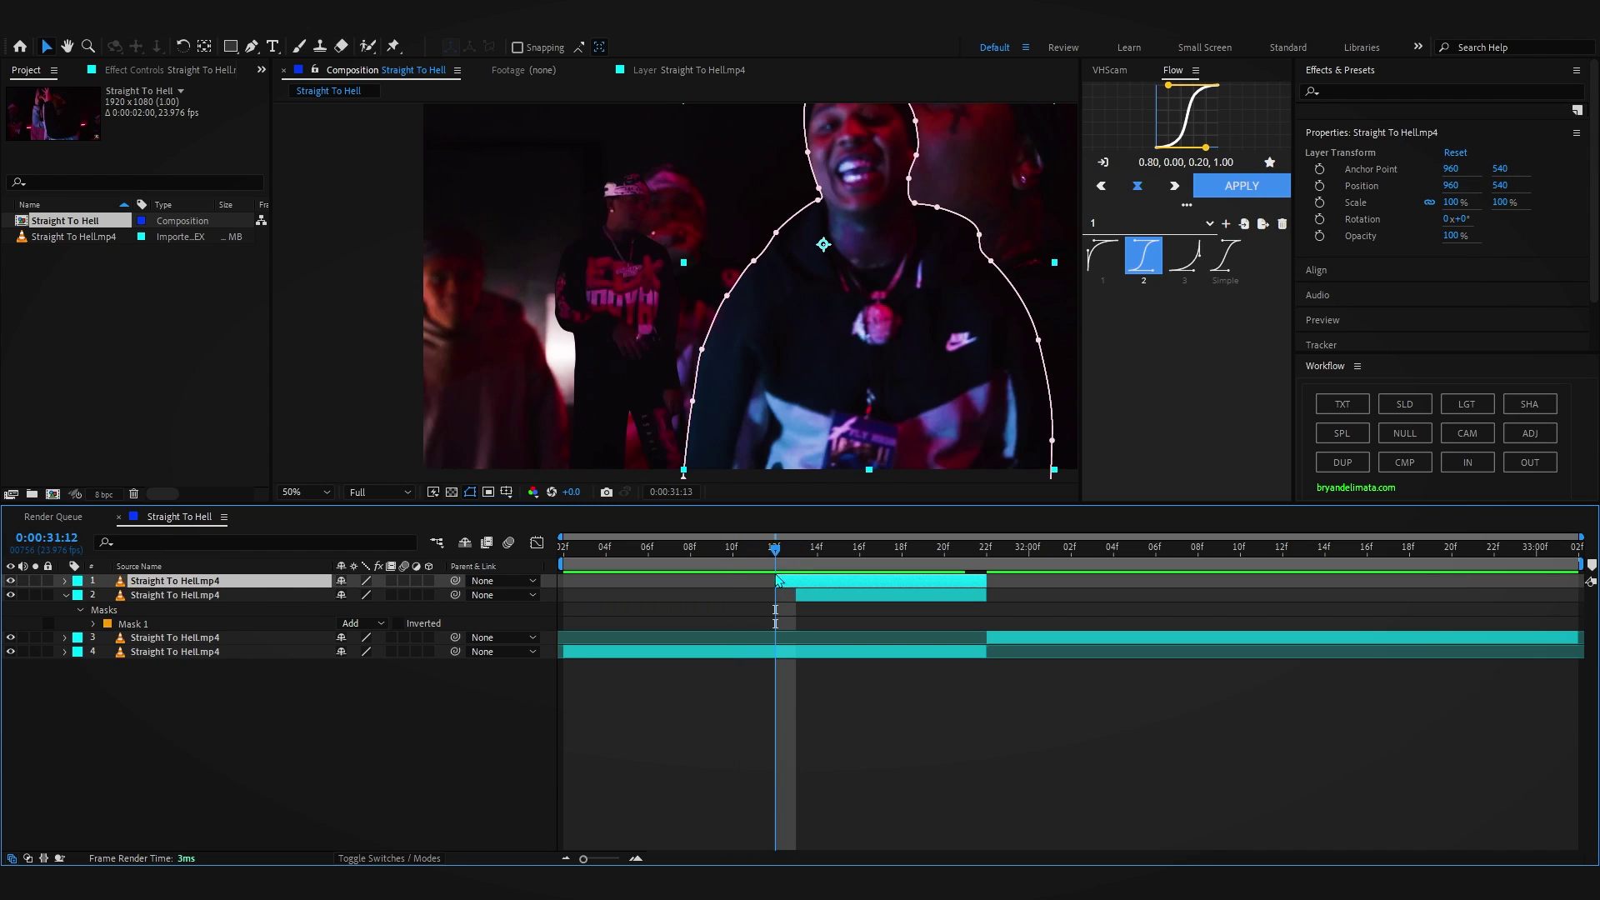
pyautogui.moveTo(776, 575); pyautogui.dragTo(788, 638)
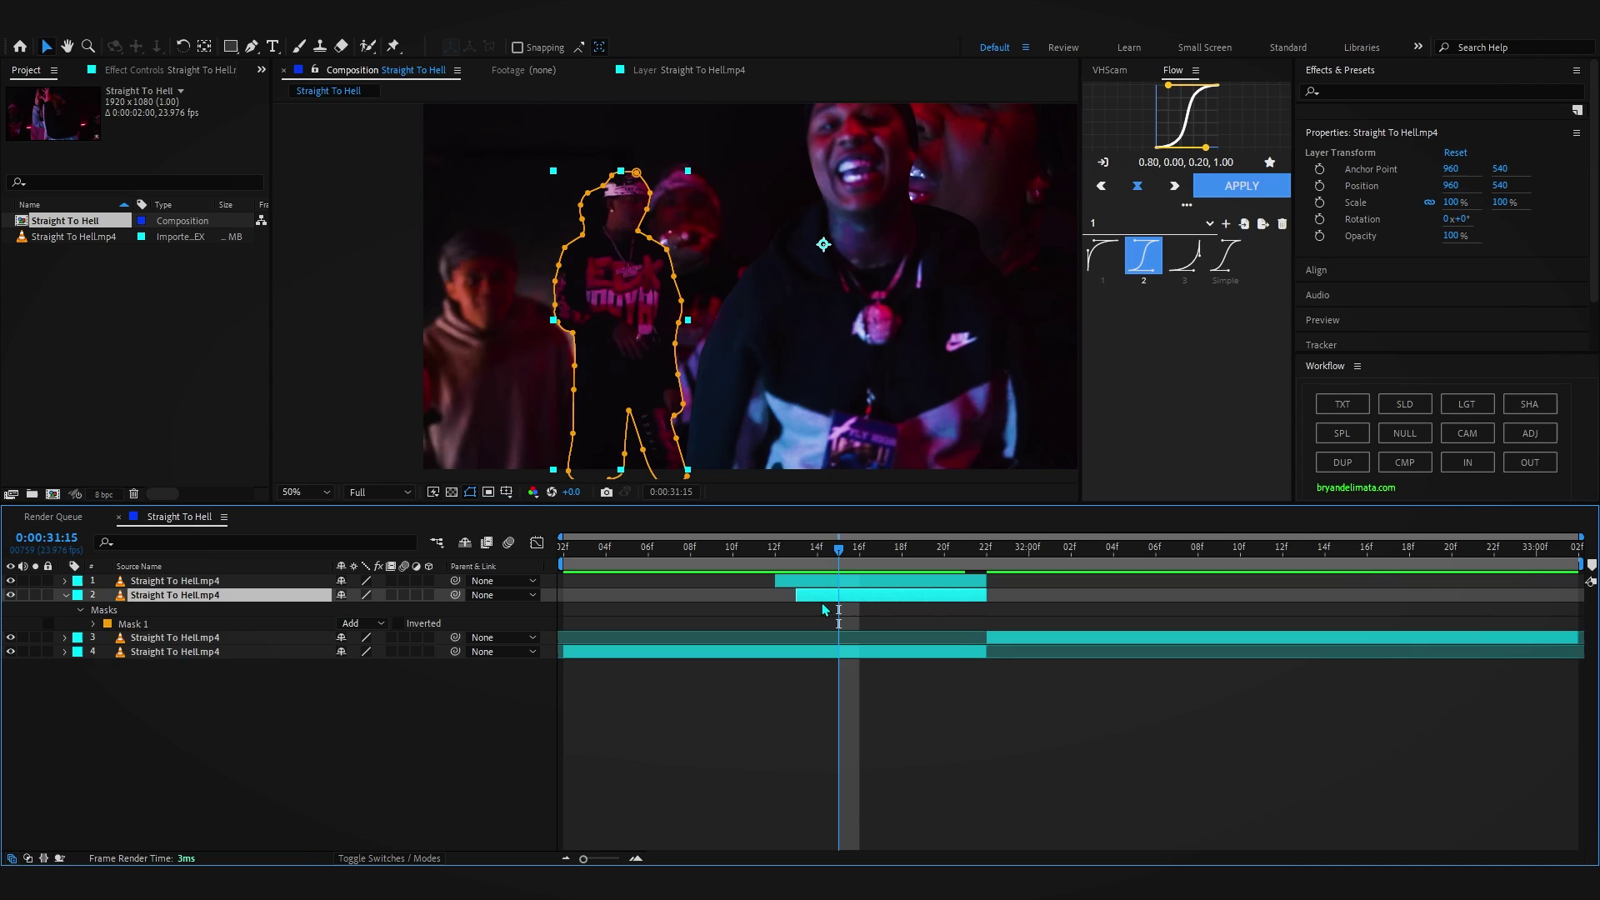
pyautogui.hotkey('ctrl', 'd')
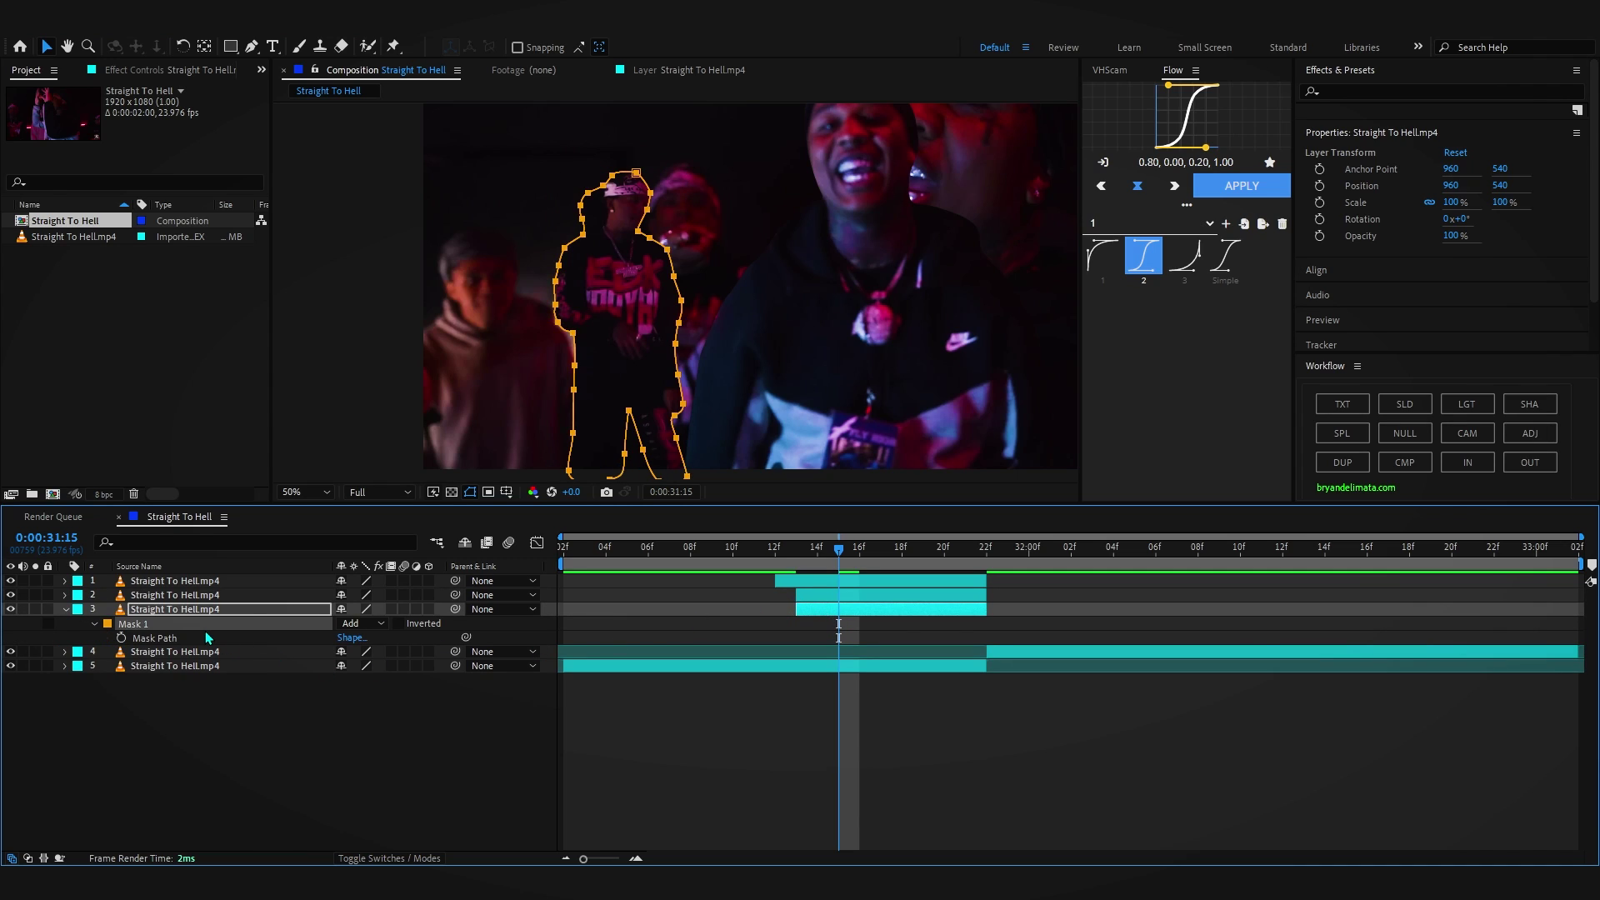
pyautogui.press('Delete')
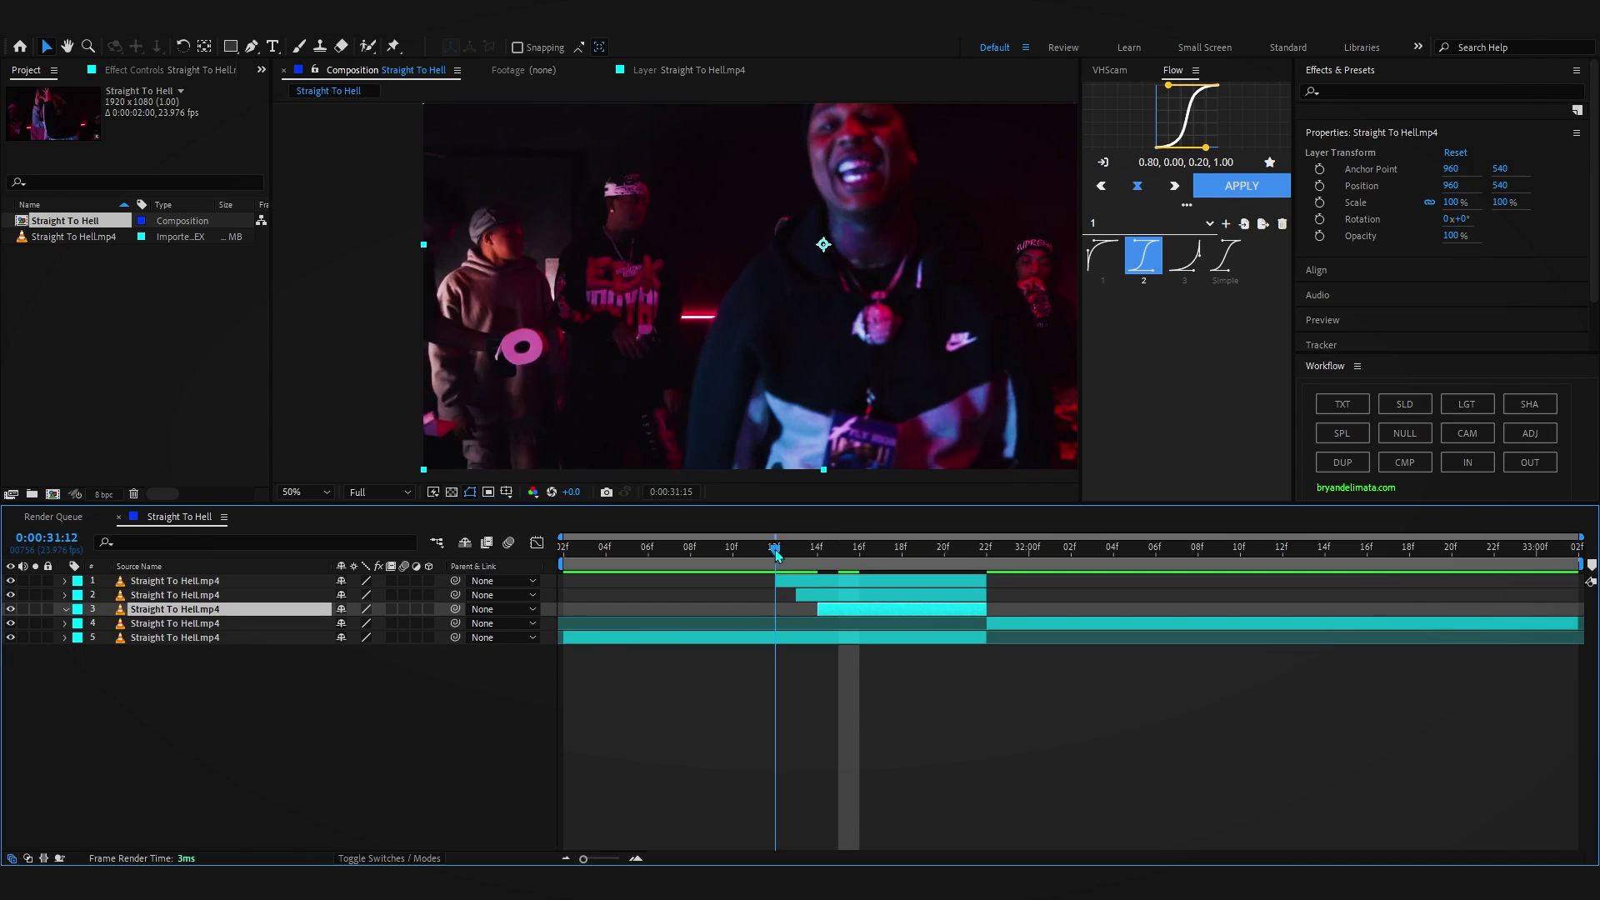
# Draw a closed Pen mask on layer 3 around the hoodie-wearing person holding the pink roll, with the playhead at 0:00:31:14
pyautogui.moveTo(776, 554); pyautogui.dragTo(814, 575)
pyautogui.scroll(2, 407, 250)
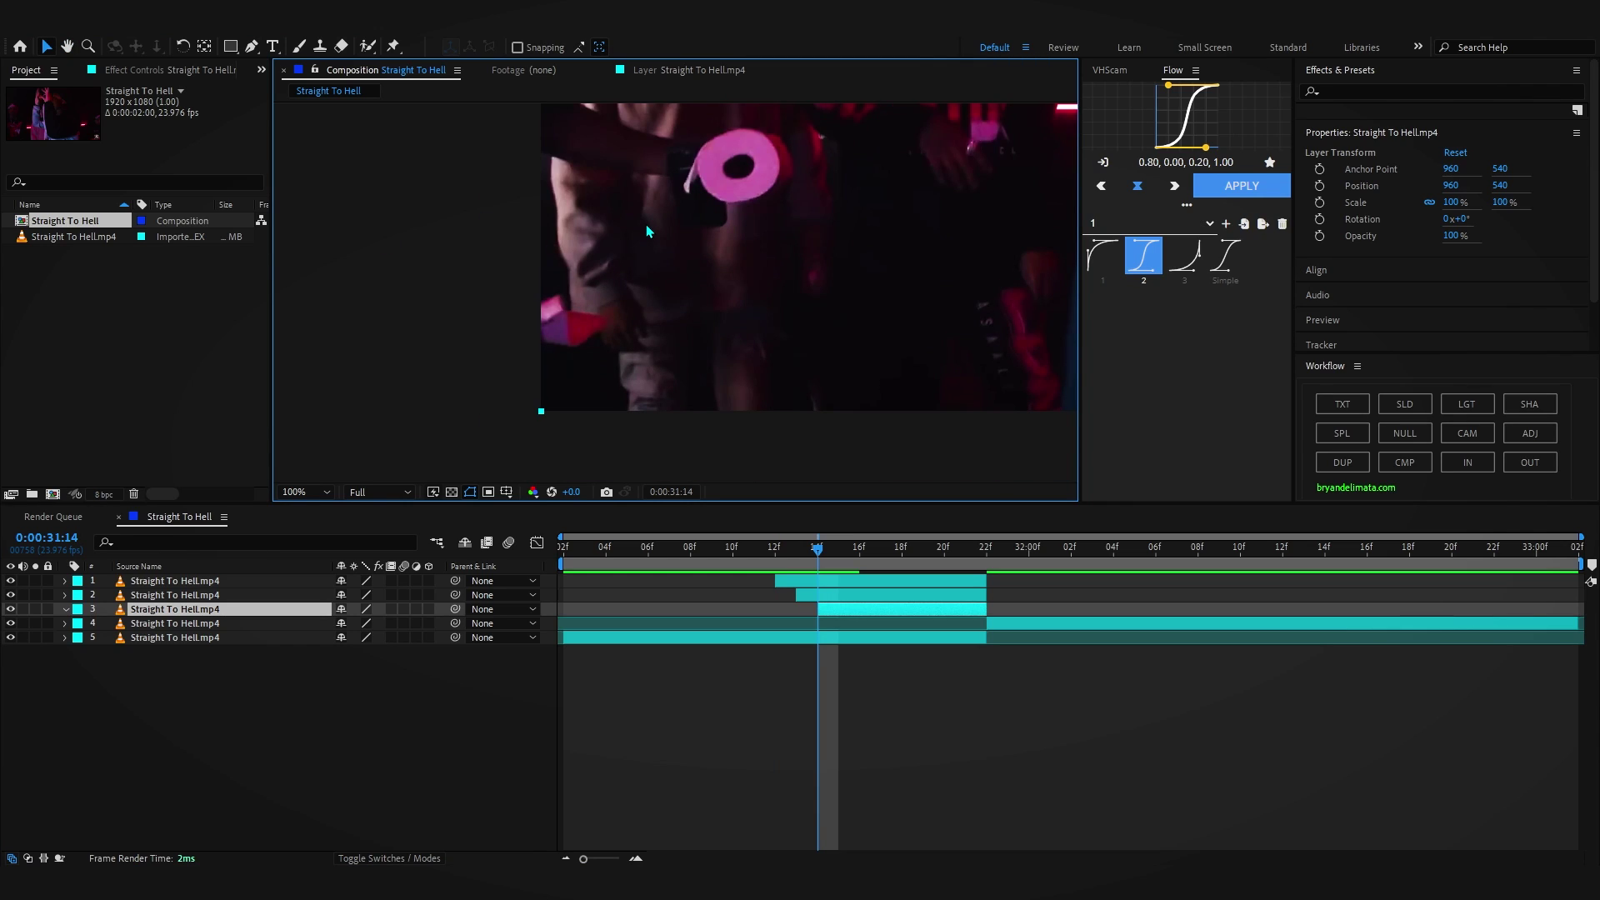
pyautogui.click(253, 47)
pyautogui.moveTo(617, 202); pyautogui.dragTo(686, 96)
pyautogui.scroll(1, 670, 293)
pyautogui.moveTo(728, 353); pyautogui.dragTo(728, 342)
pyautogui.click(734, 293)
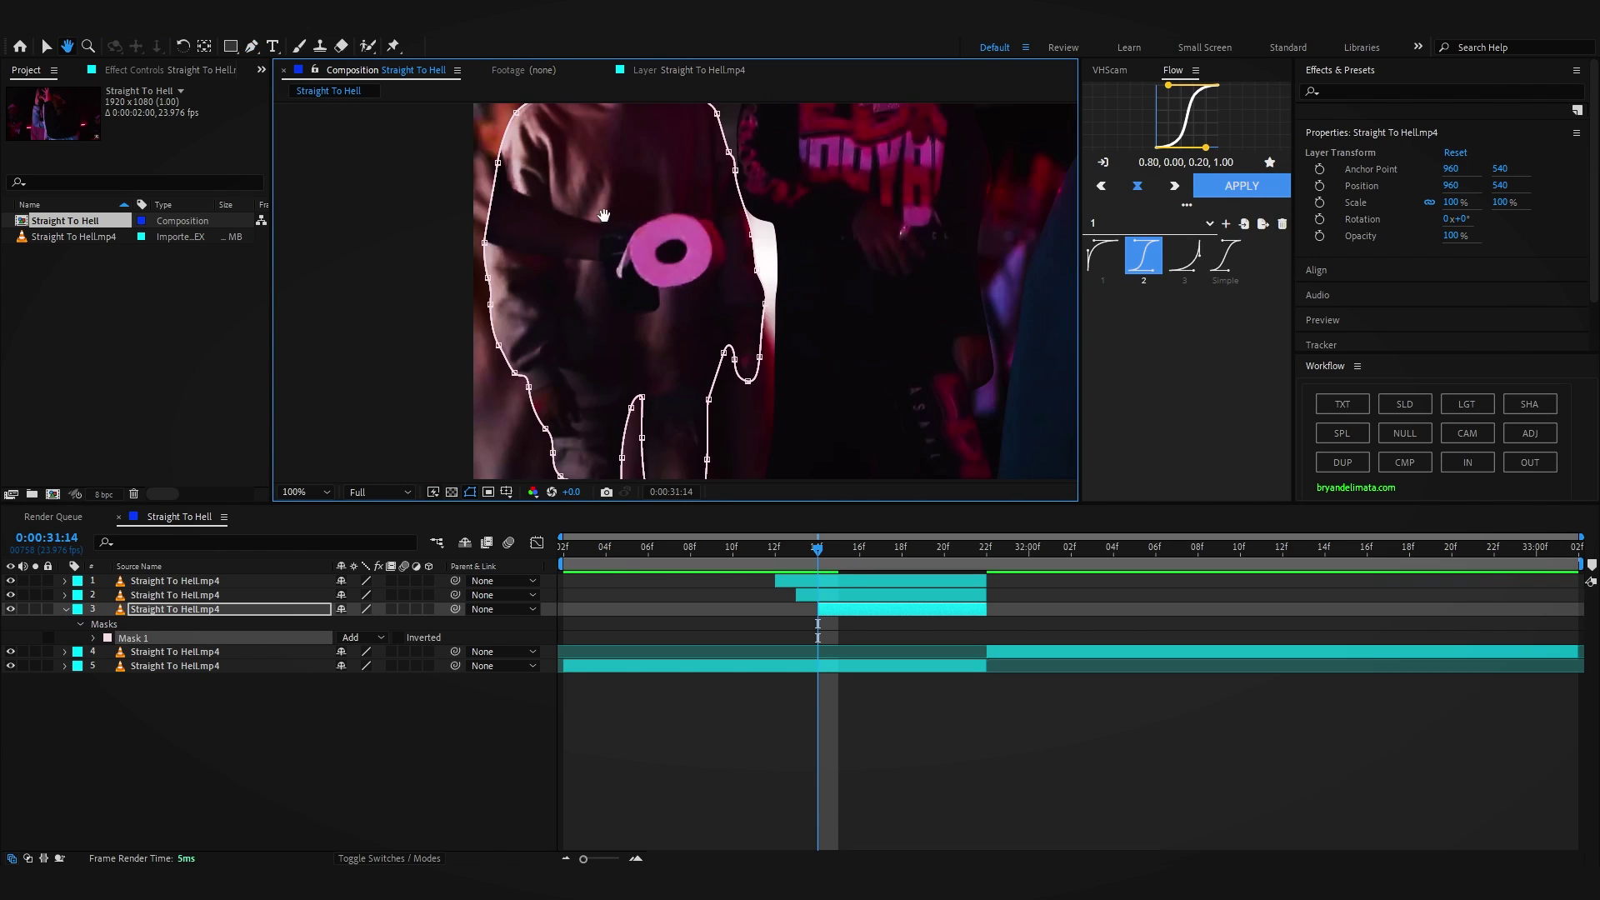
pyautogui.moveTo(604, 215); pyautogui.dragTo(652, 302)
pyautogui.scroll(-1, 615, 277)
pyautogui.click(799, 719)
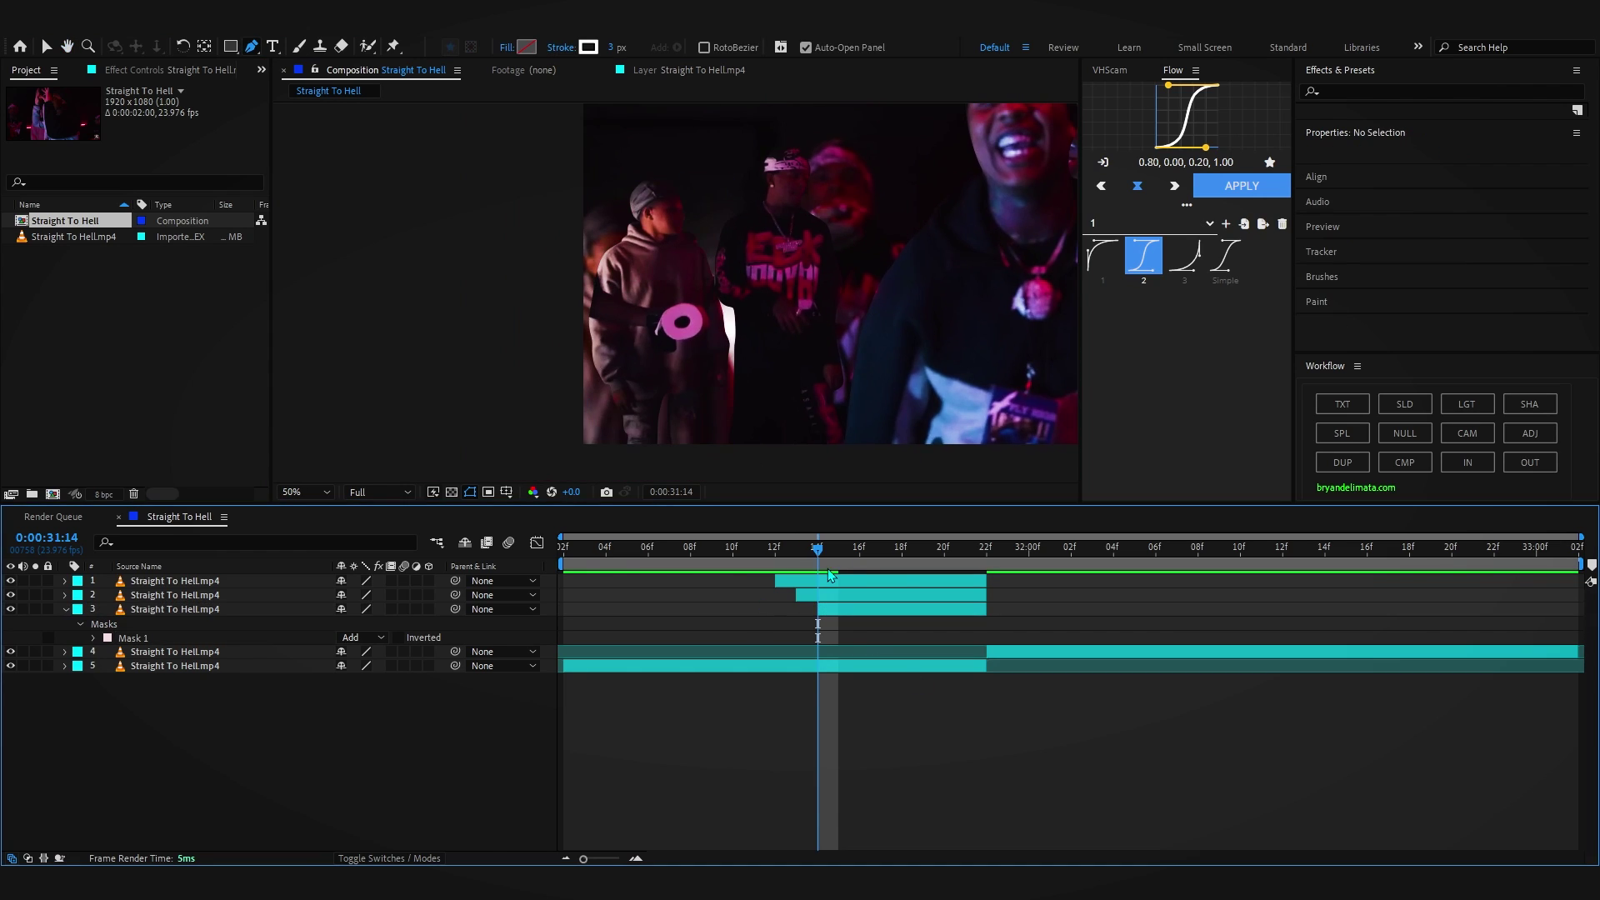
# Duplicate layer 3, trim the lower copy's start to 0:00:31:15 and delete the copy's mask
pyautogui.moveTo(814, 549); pyautogui.dragTo(864, 558)
pyautogui.moveTo(797, 268); pyautogui.dragTo(631, 281)
pyautogui.rightClick(631, 281)
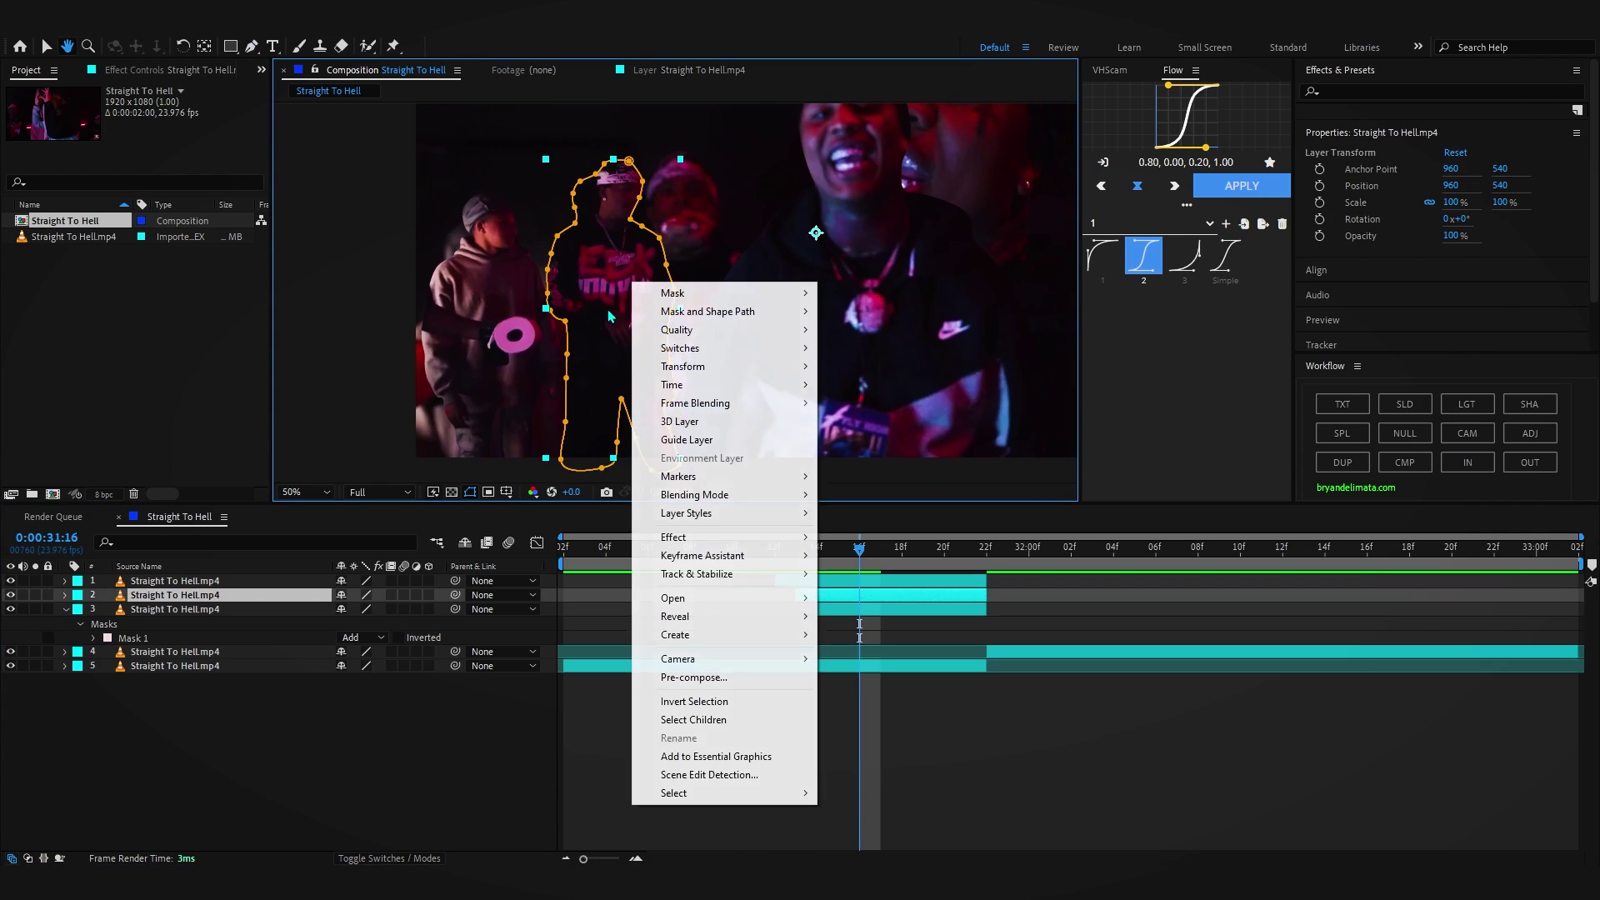
pyautogui.click(833, 650)
pyautogui.click(855, 608)
pyautogui.click(855, 610)
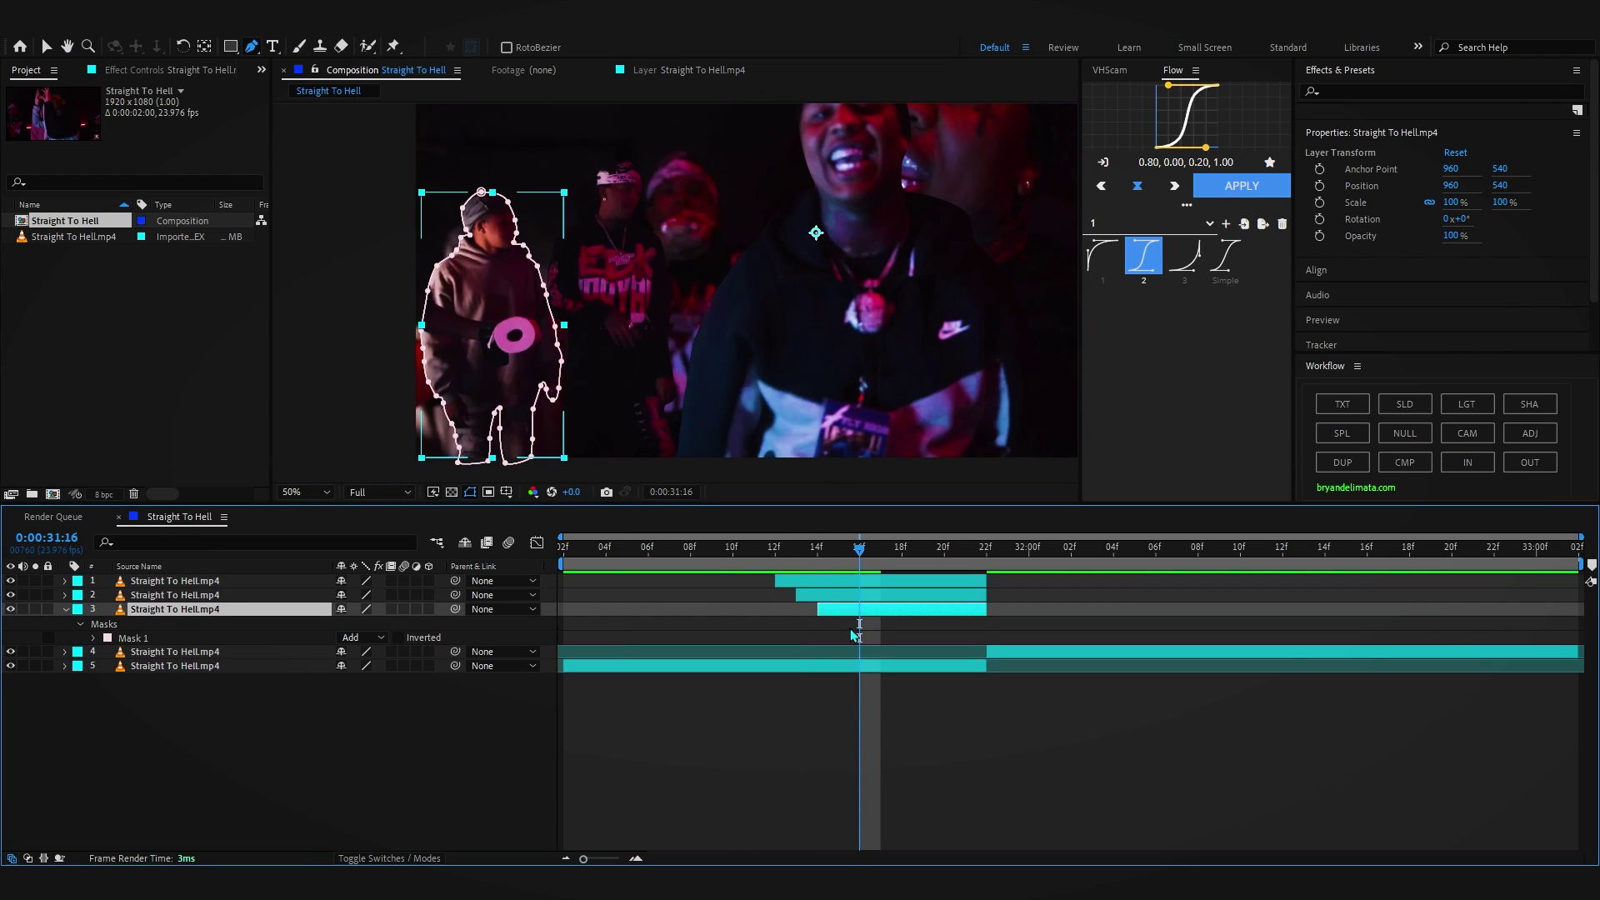
pyautogui.hotkey('ctrl', 'd')
pyautogui.press('pageup')
pyautogui.hotkey('alt', '[')
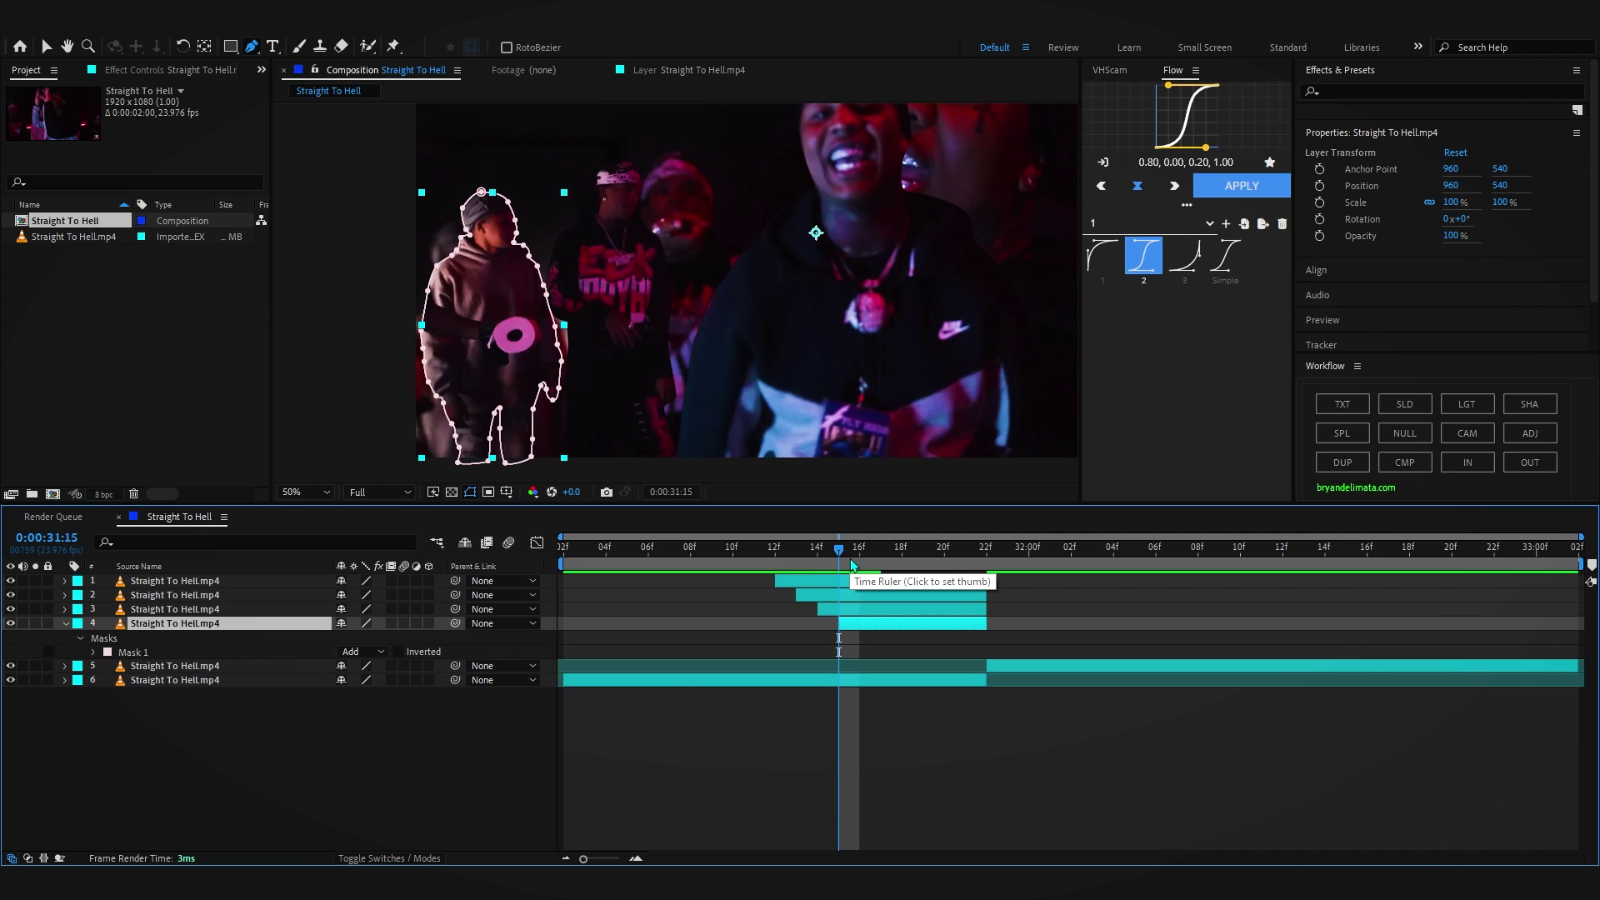
pyautogui.click(201, 639)
pyautogui.press('Delete')
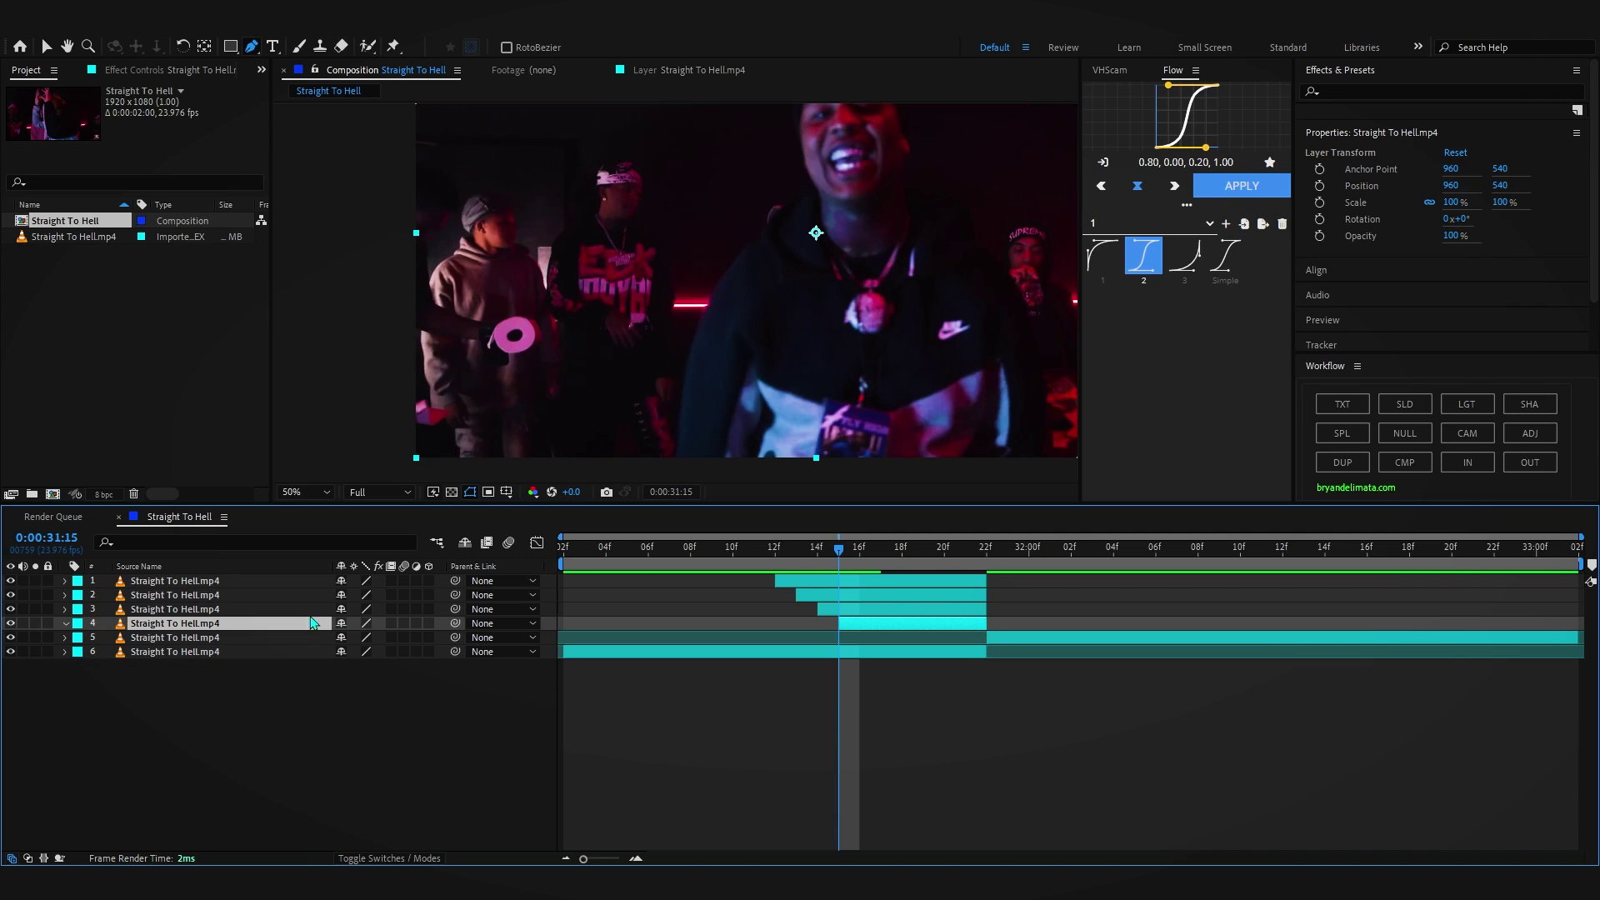
# Start a new Pen mask on layer 4, tracing the Supreme-beanie person in the background from one shoulder over the head
pyautogui.press('space')
pyautogui.moveTo(898, 310); pyautogui.dragTo(565, 306)
pyautogui.scroll(2, 677, 287)
pyautogui.moveTo(745, 205); pyautogui.dragTo(676, 380)
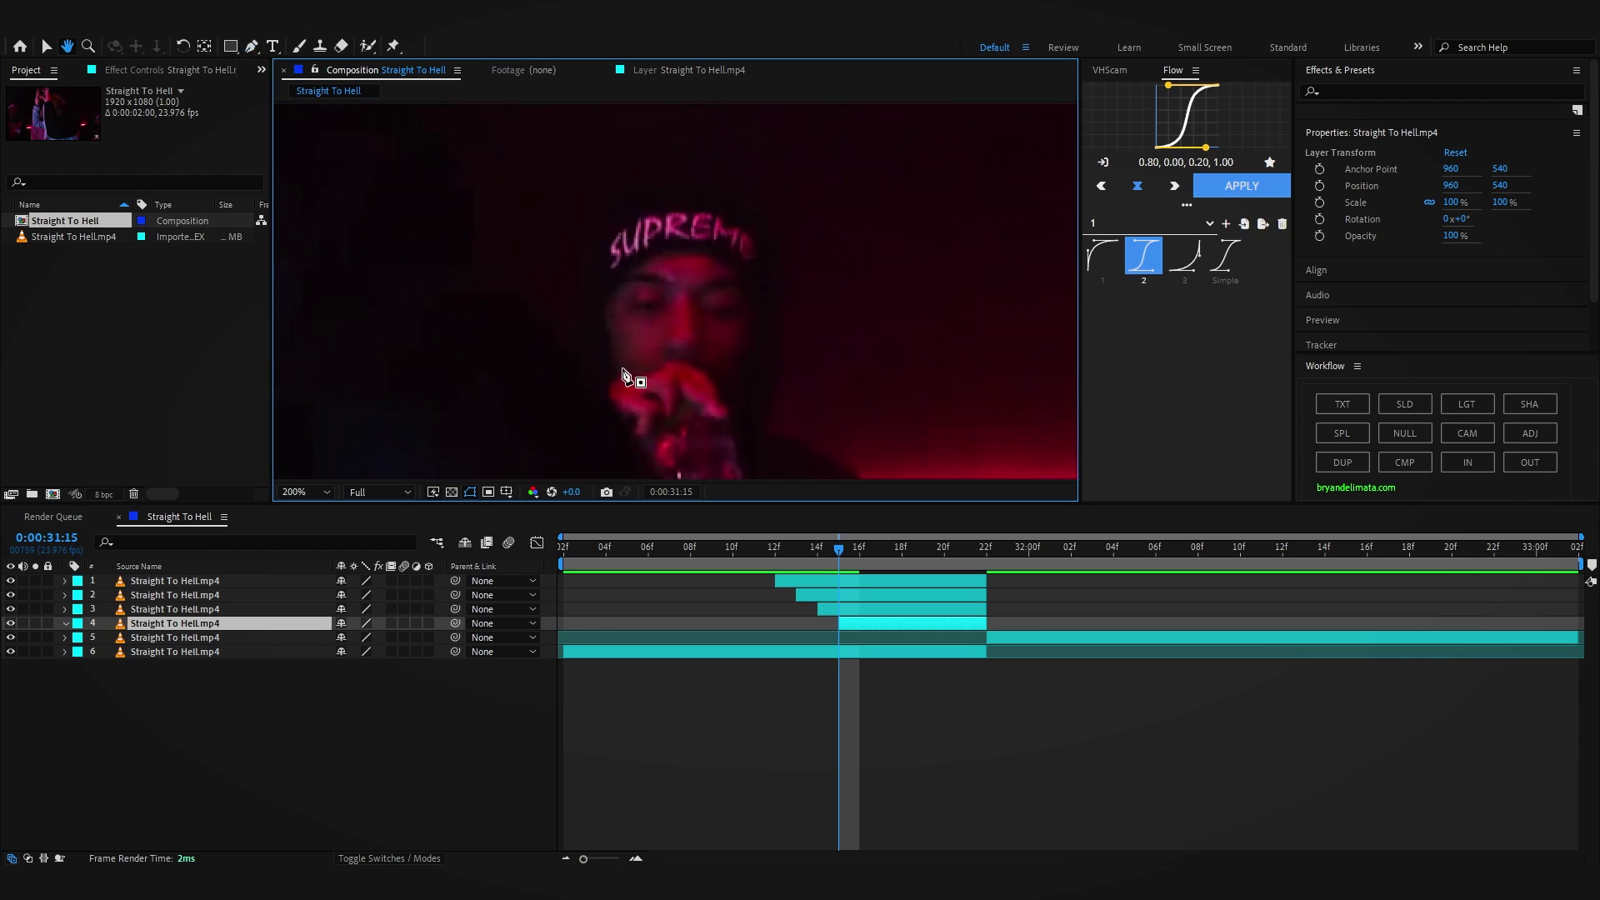
pyautogui.moveTo(513, 414); pyautogui.dragTo(517, 409)
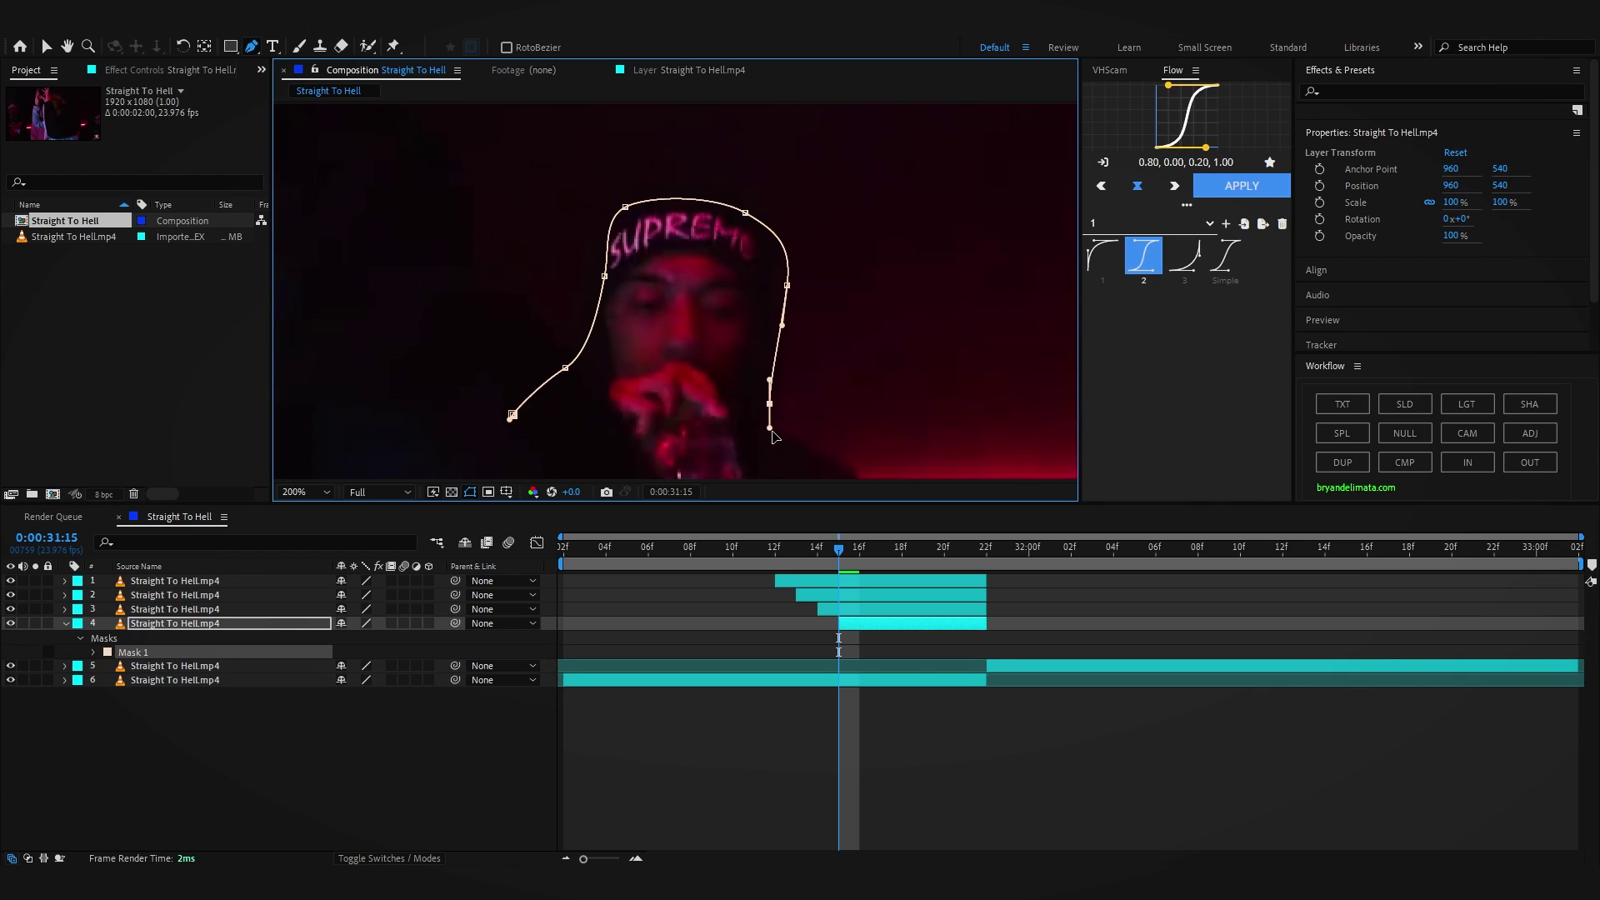
# Trace the rest of the Supreme-beanie person's body past the waist and close the mask on layer 4
pyautogui.moveTo(836, 456); pyautogui.dragTo(788, 393)
pyautogui.moveTo(791, 405); pyautogui.dragTo(782, 262)
pyautogui.moveTo(790, 342); pyautogui.dragTo(803, 378)
pyautogui.moveTo(797, 408); pyautogui.dragTo(846, 408)
pyautogui.moveTo(703, 405); pyautogui.dragTo(666, 366)
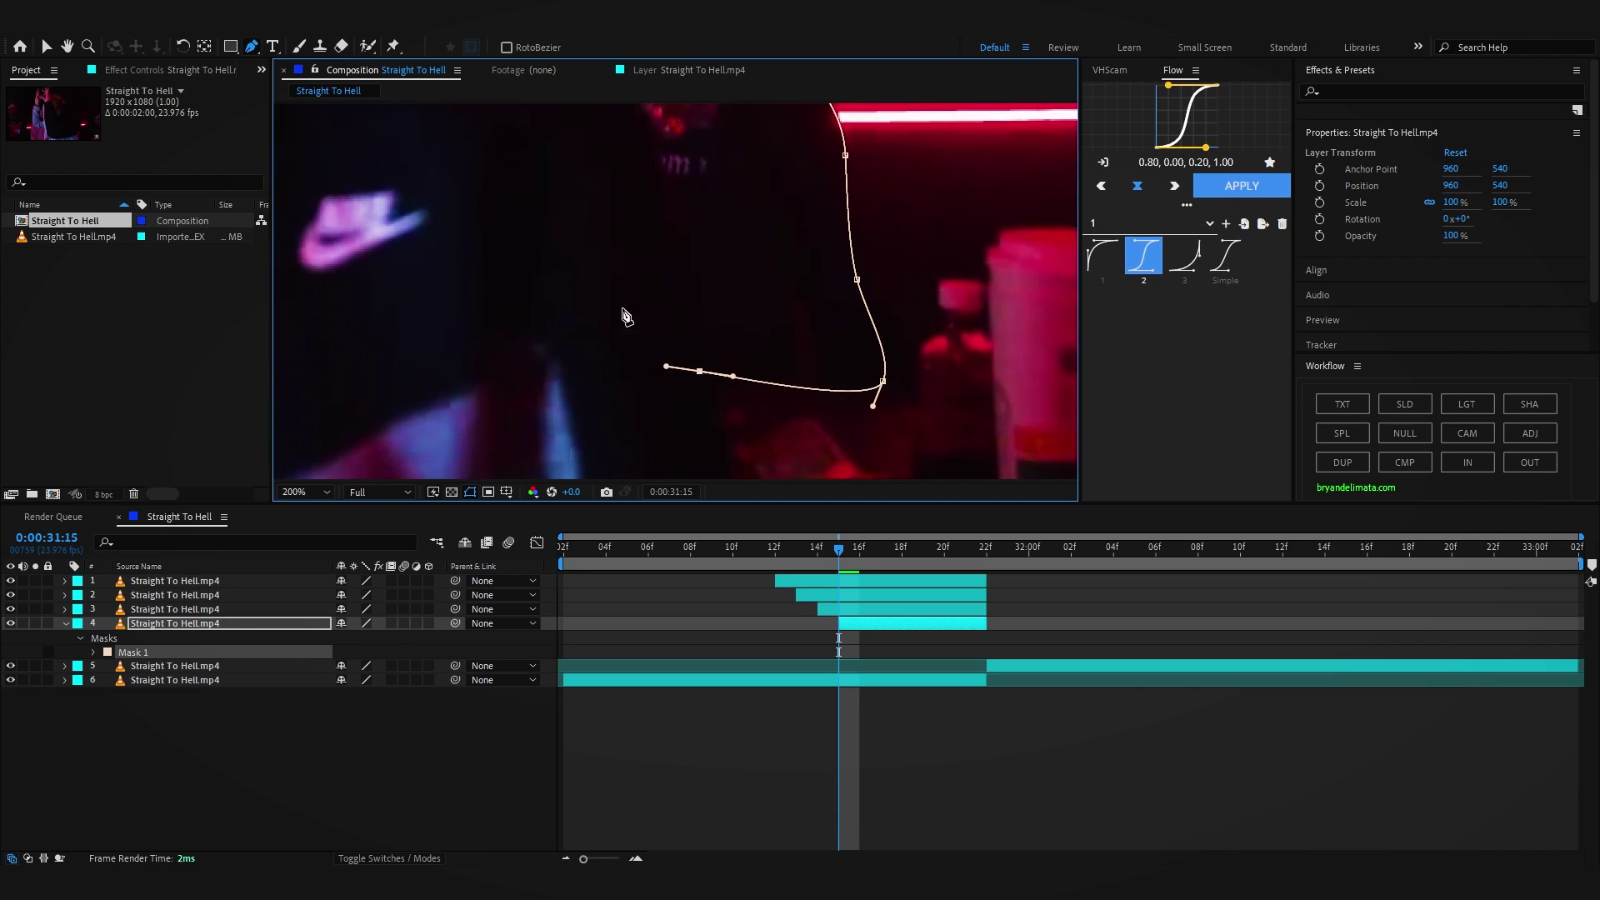
pyautogui.moveTo(570, 194); pyautogui.dragTo(675, 367)
pyautogui.click(589, 194)
pyautogui.scroll(-2, 667, 291)
pyautogui.click(675, 589)
# Play back the transition from about 0:00:31:06 to review the four cutouts appearing one after another
pyautogui.moveTo(584, 268); pyautogui.dragTo(728, 274)
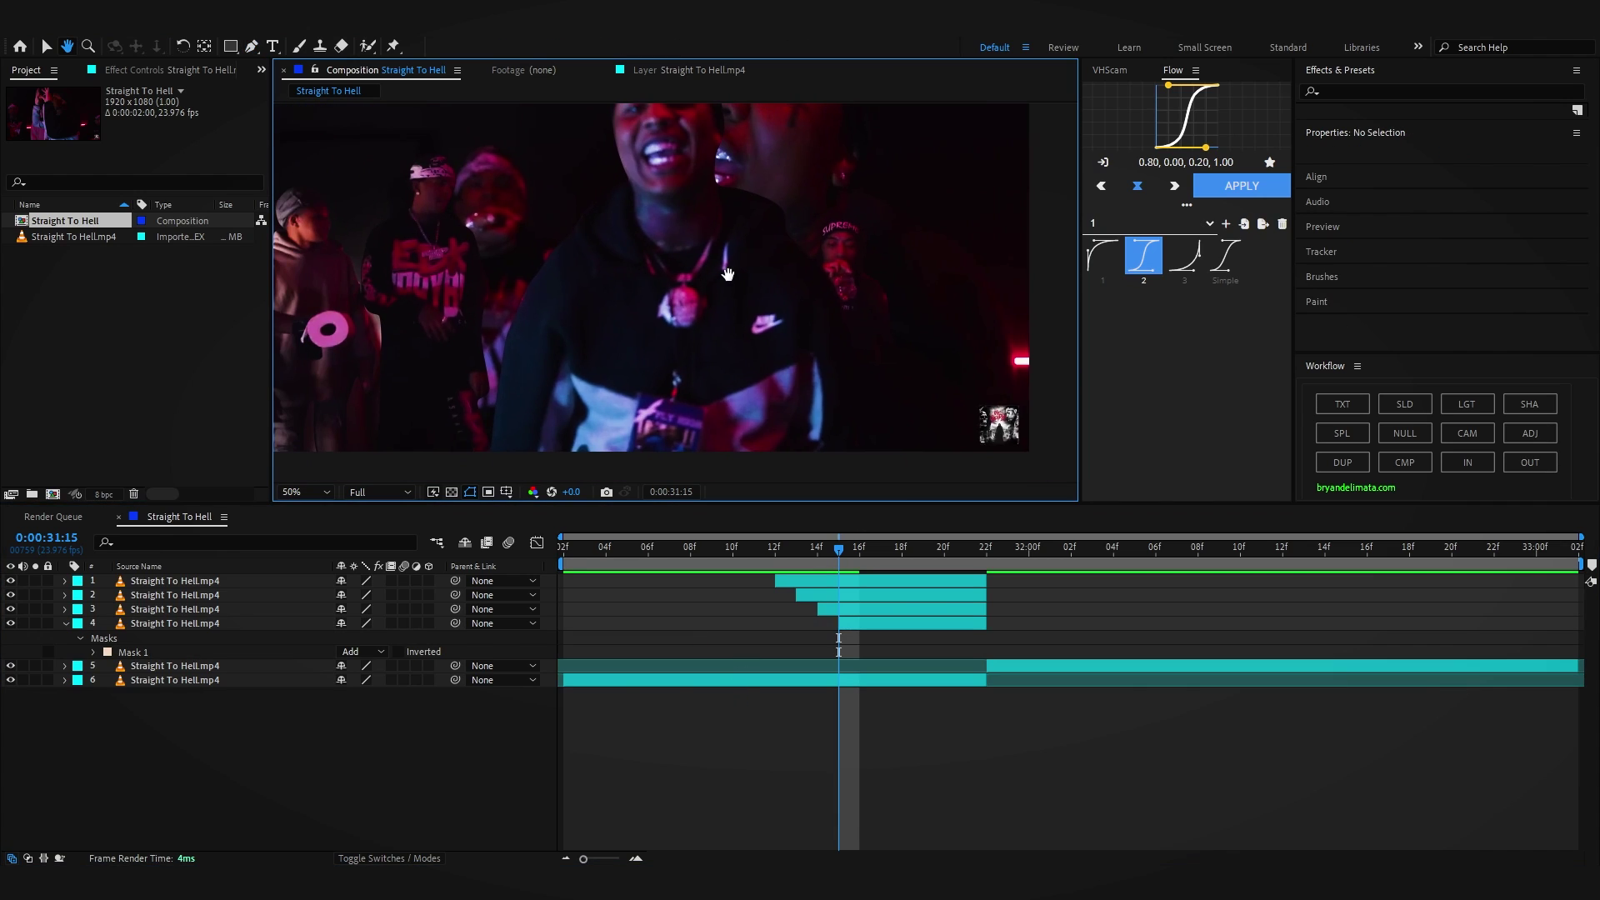
pyautogui.press('g')
pyautogui.scroll(-1, 730, 246)
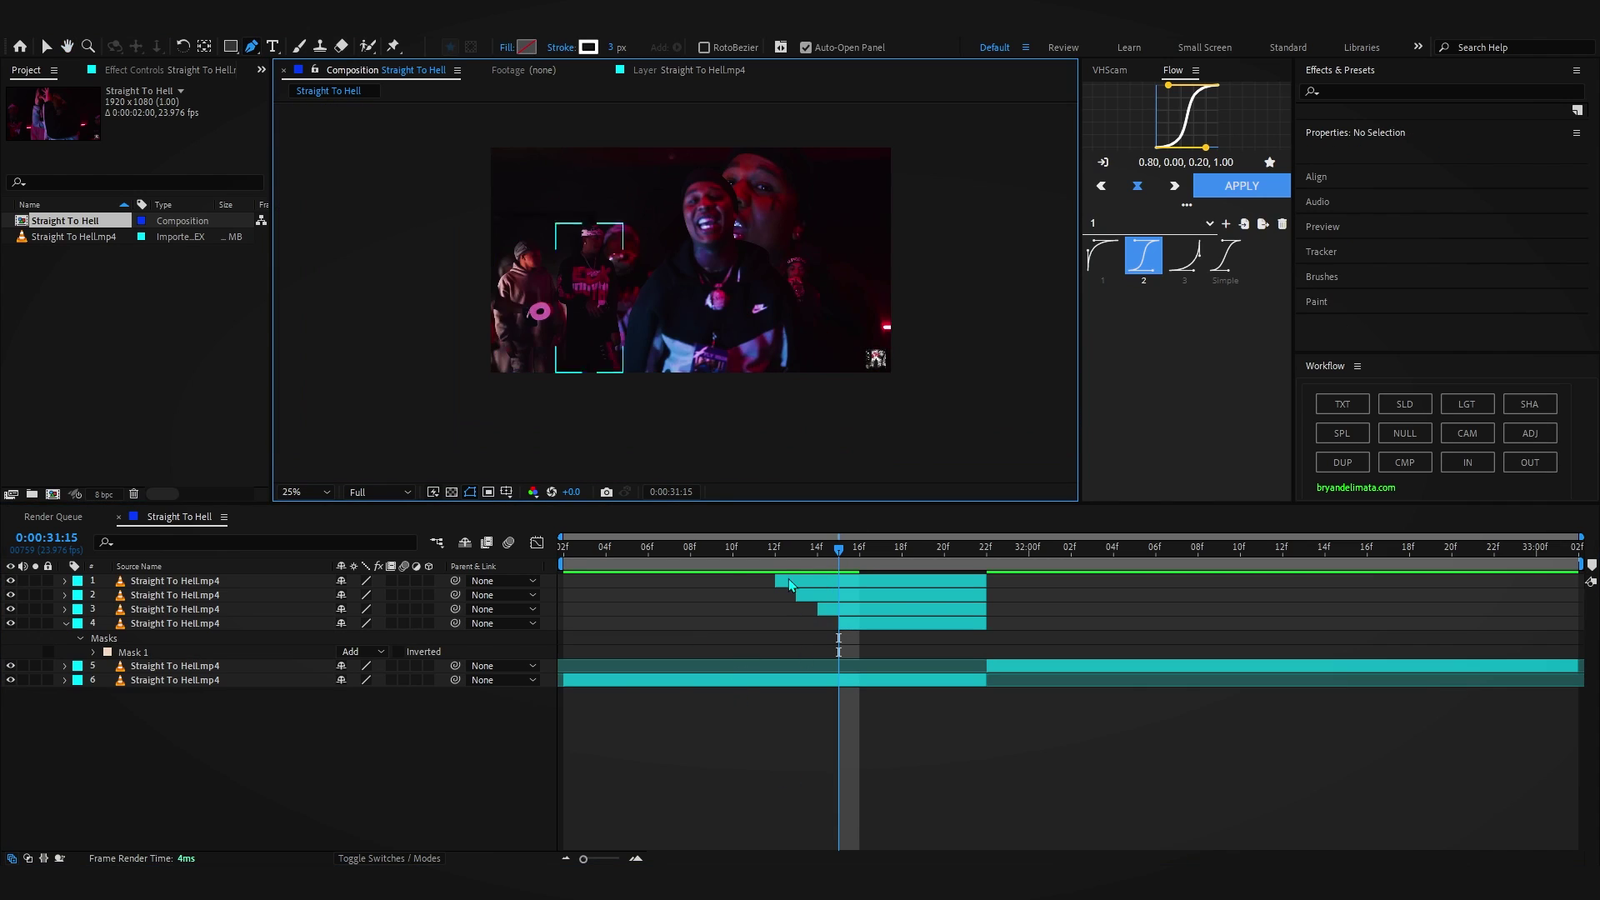
pyautogui.click(662, 551)
pyautogui.press('space')
pyautogui.click(657, 553)
pyautogui.press('space')
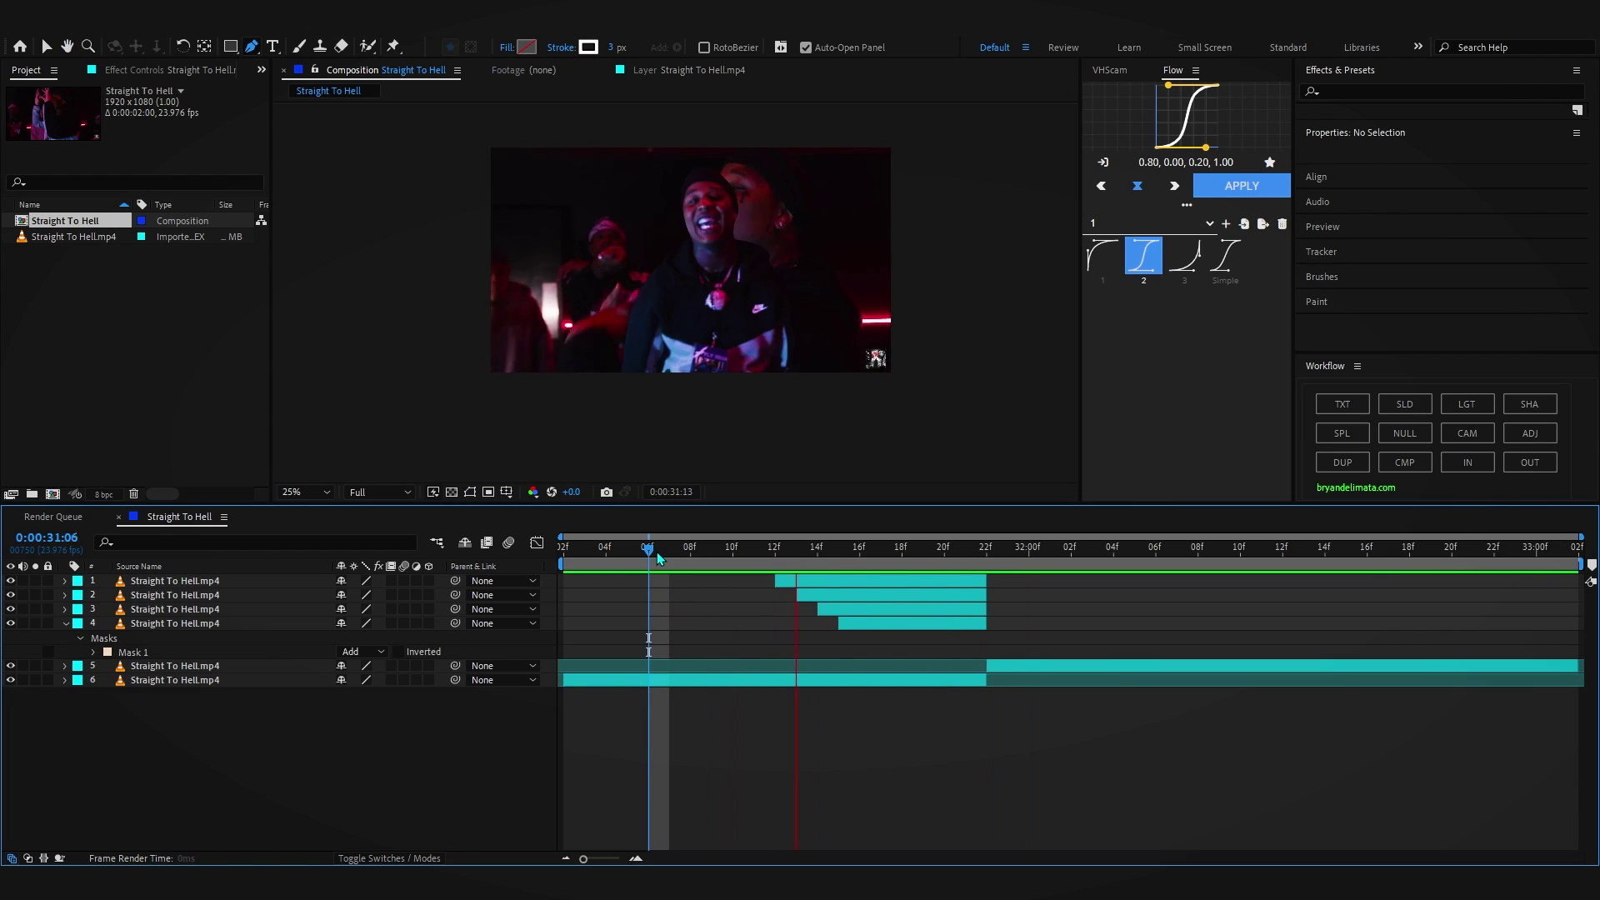
pyautogui.moveTo(658, 558); pyautogui.dragTo(902, 792)
pyautogui.click(709, 558)
pyautogui.press('space')
pyautogui.moveTo(712, 645); pyautogui.dragTo(881, 645)
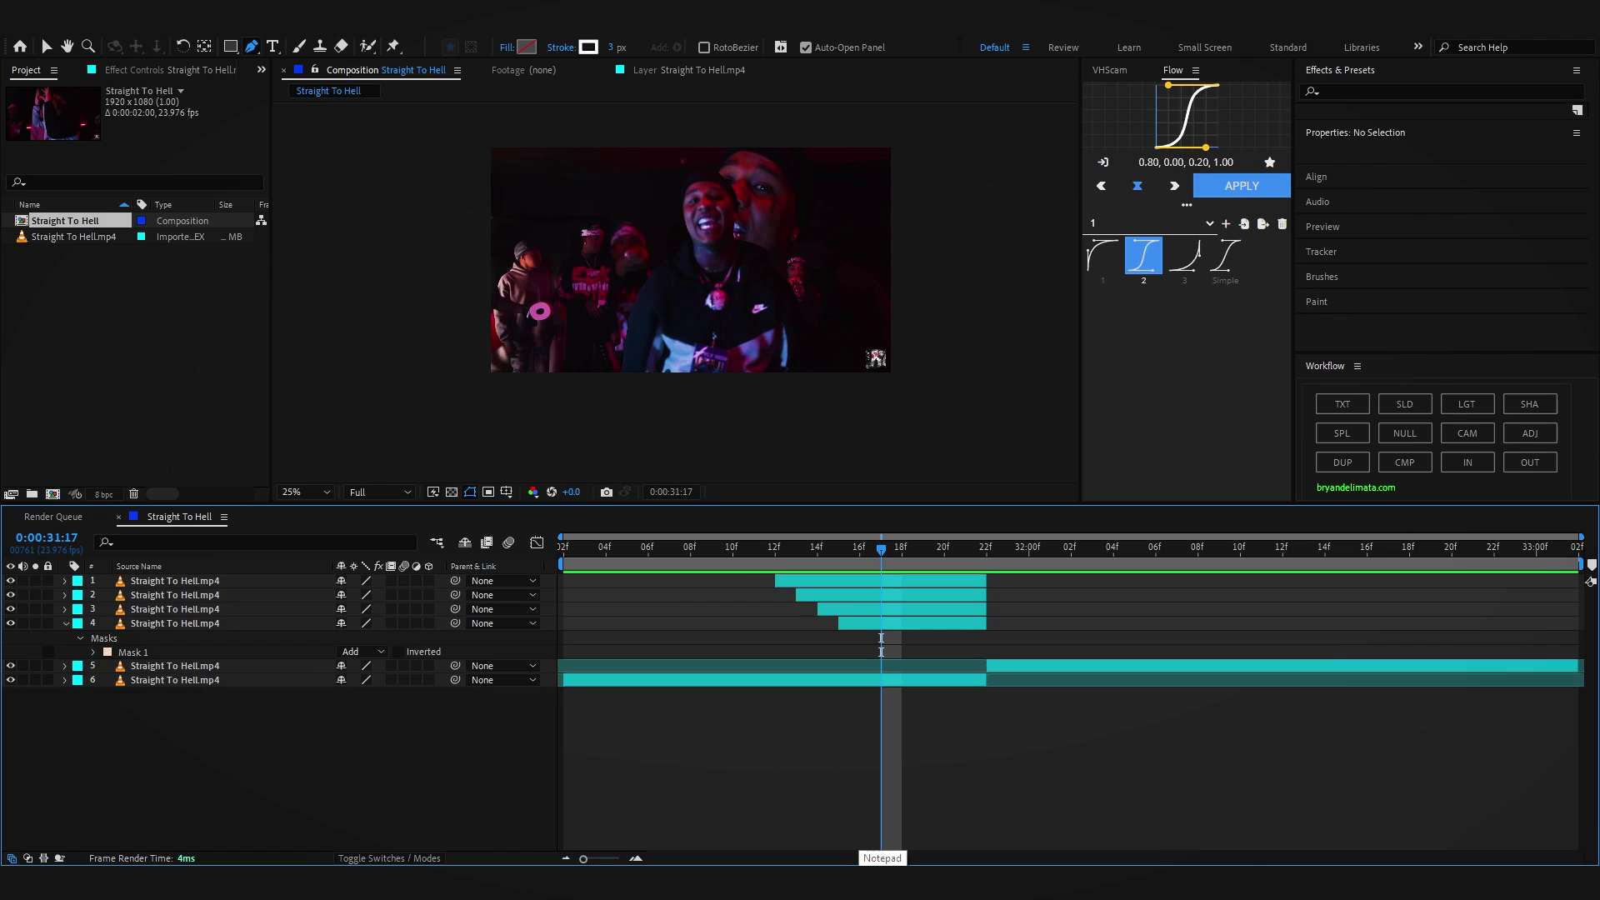
# Try the Optical Glow effect on the main performer's cutout, layer 1, at 0:00:31:12
pyautogui.click(774, 548)
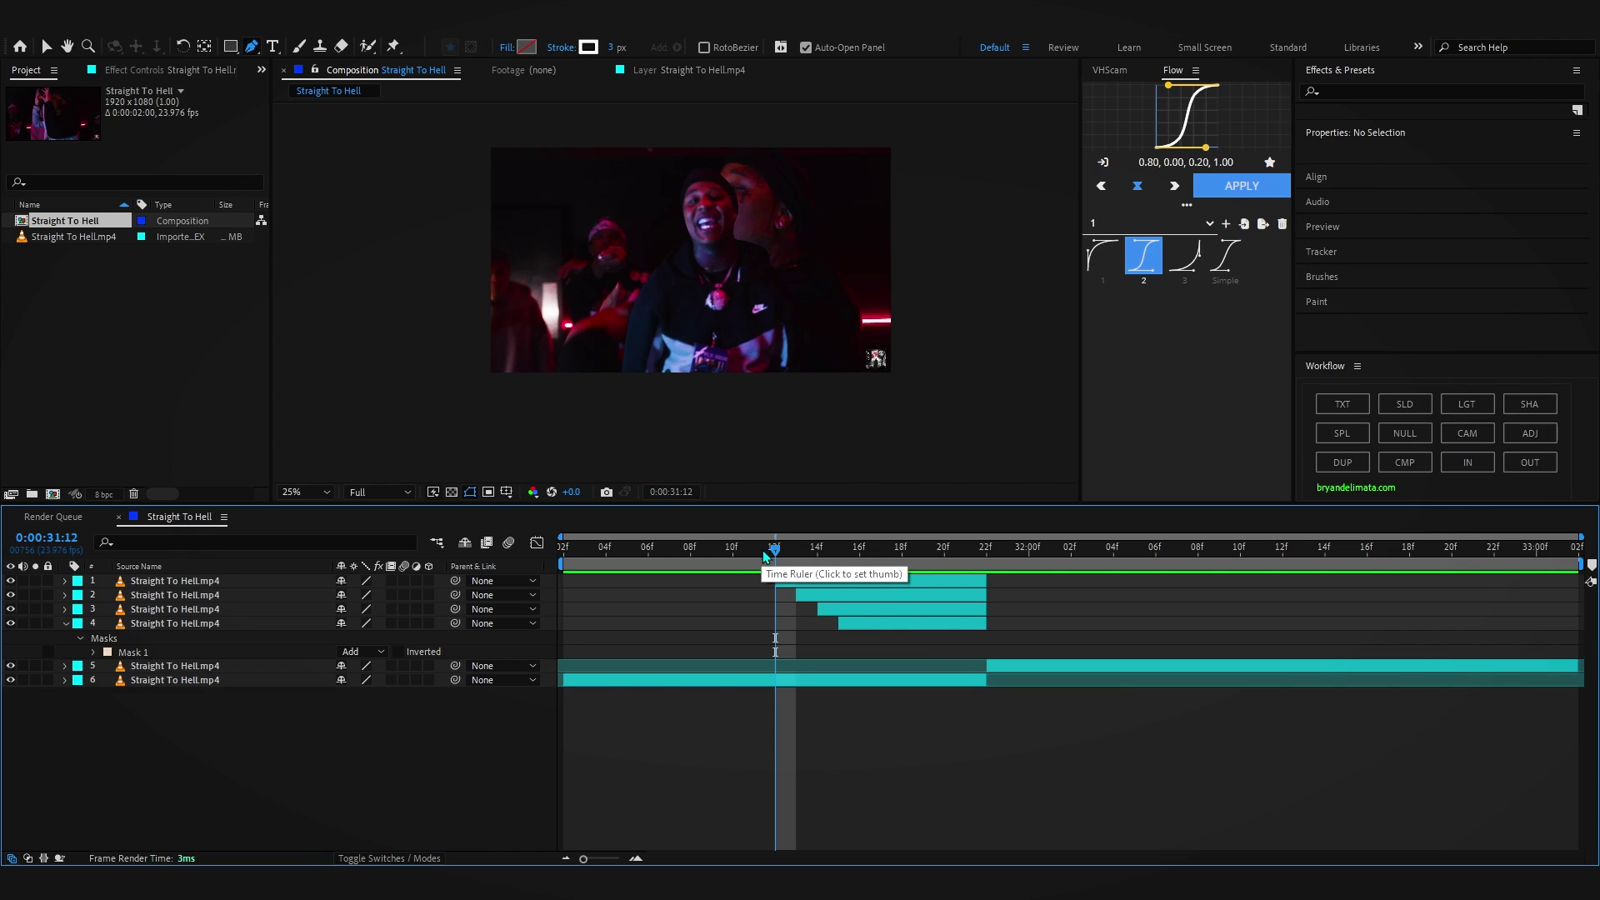
pyautogui.click(825, 582)
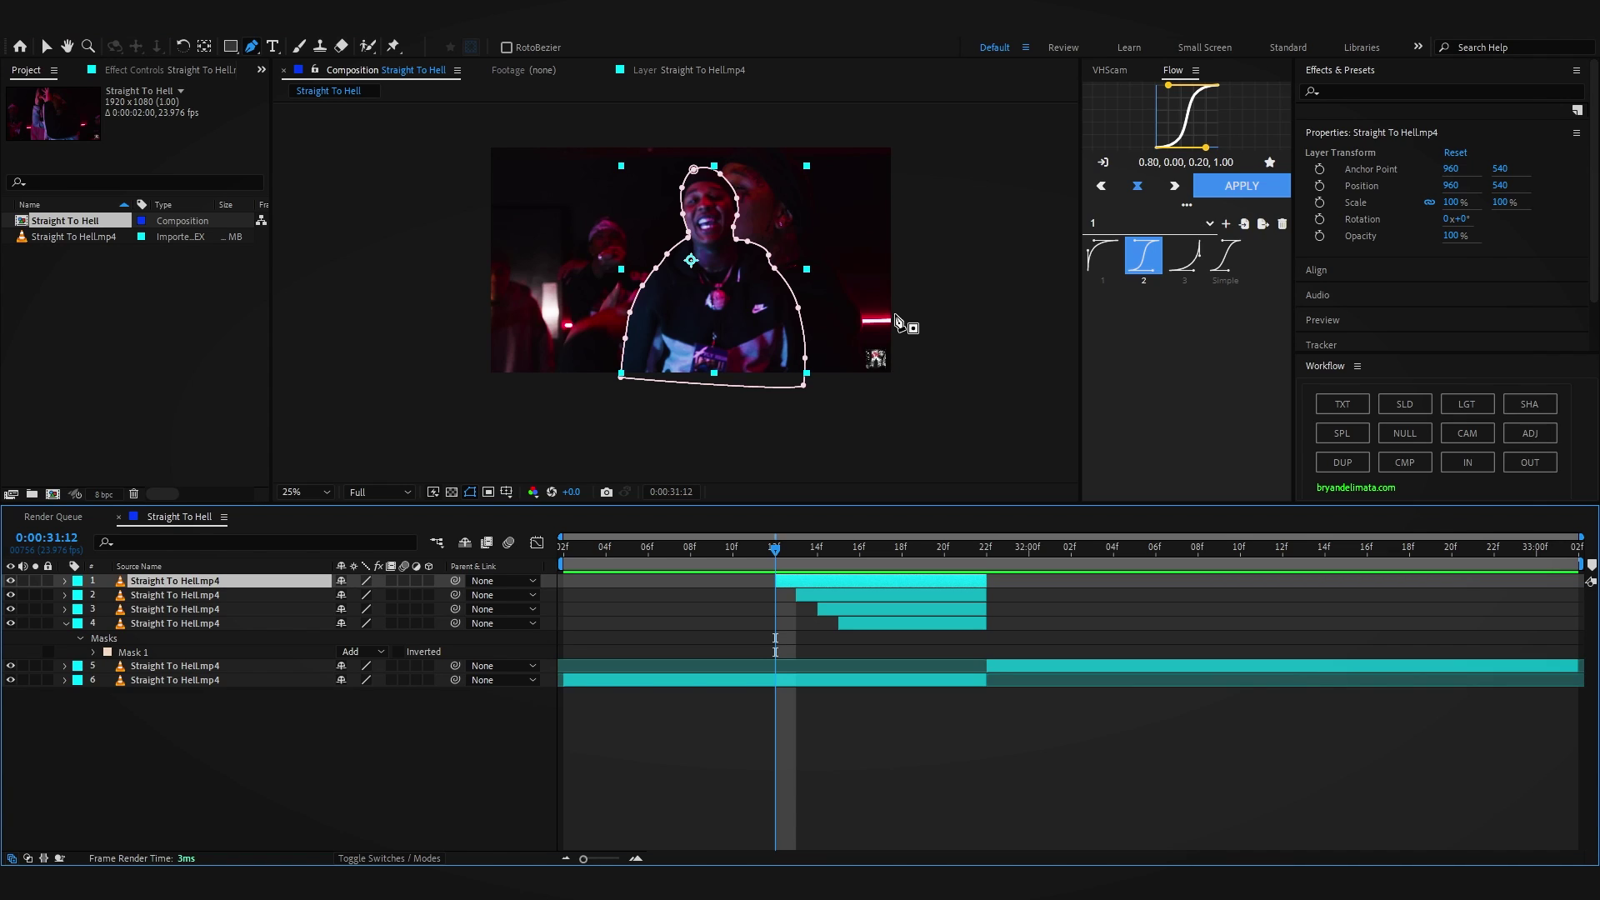
pyautogui.hotkey('ctrl', 'space')
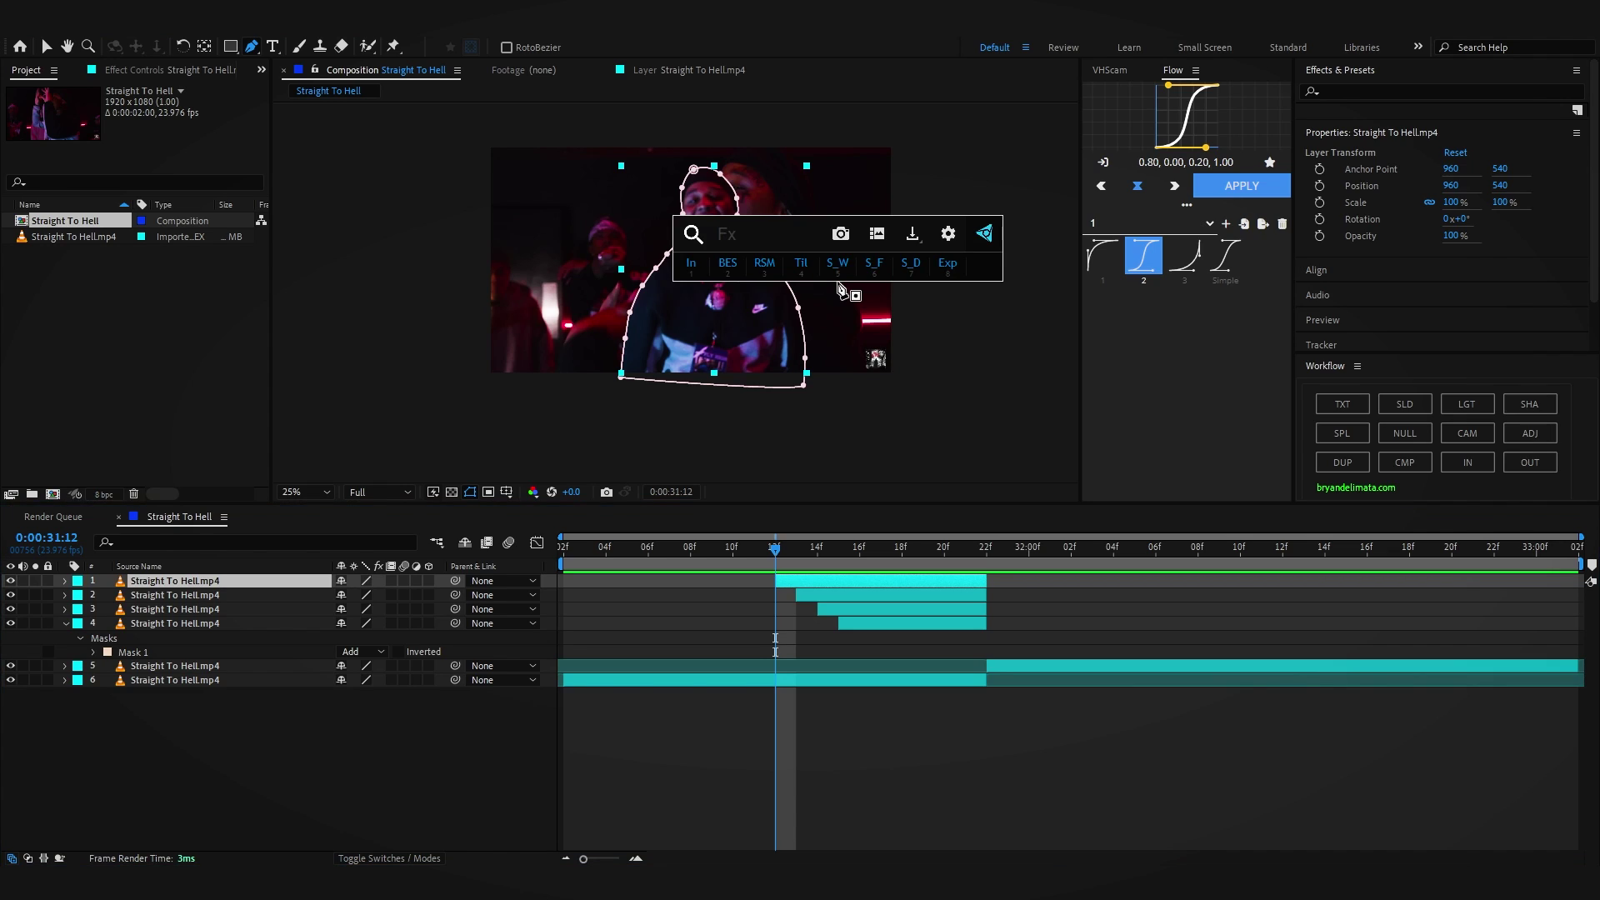
pyautogui.write('op')
pyautogui.click(840, 288)
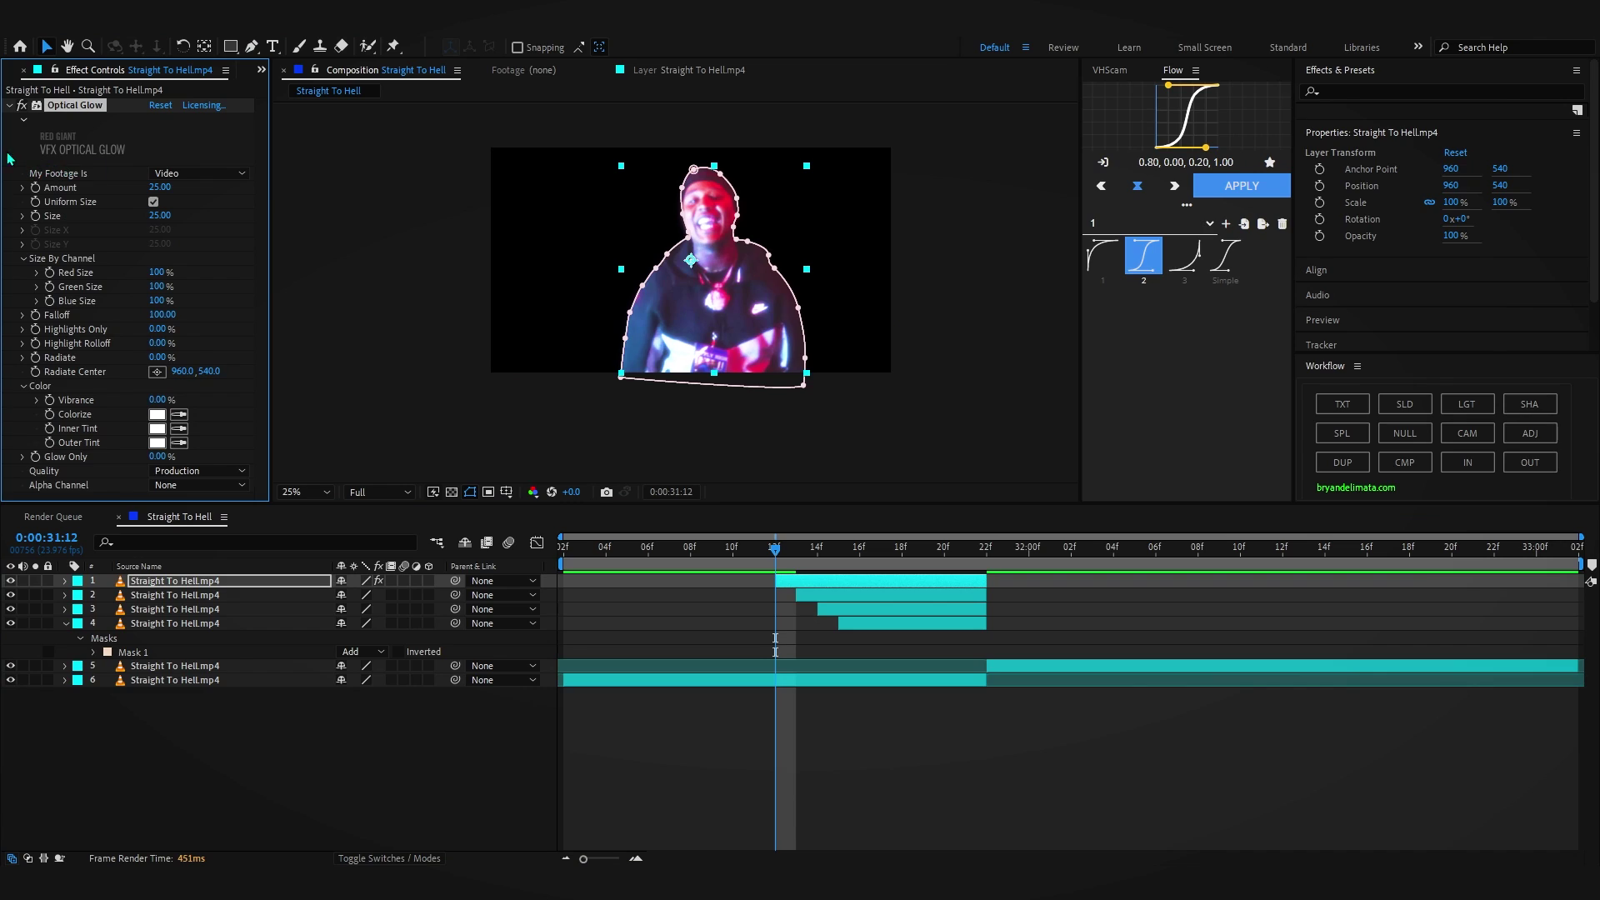
pyautogui.press('Delete')
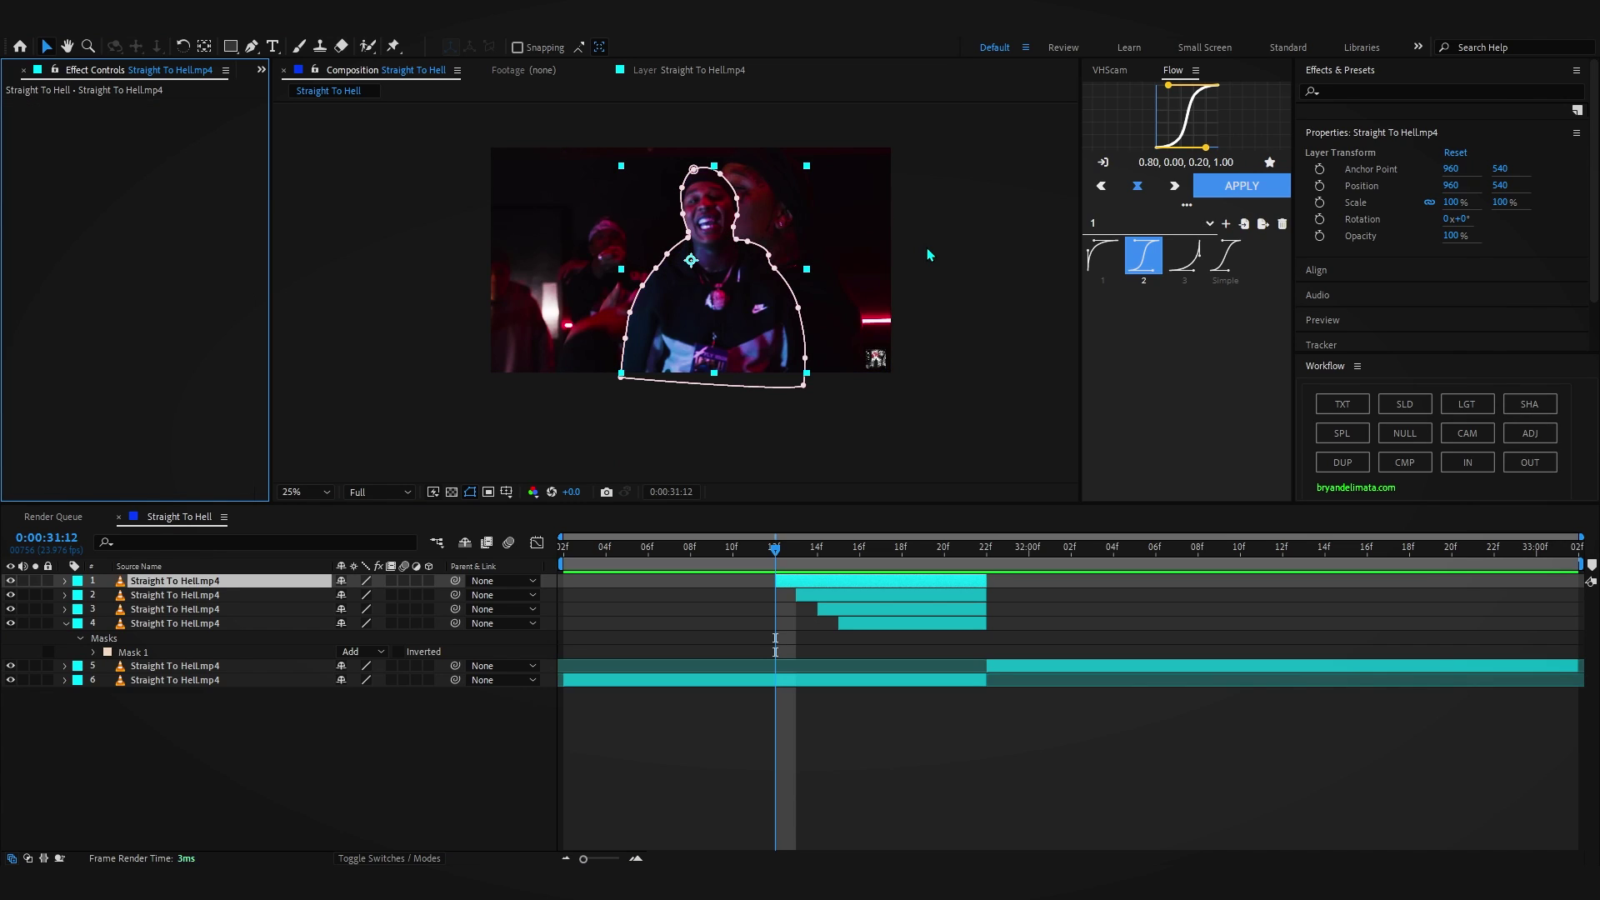
# Apply the Glow effect to the main performer's cutout on layer 1
pyautogui.hotkey('ctrl', 'space')
pyautogui.write('glow')
pyautogui.press('Return')
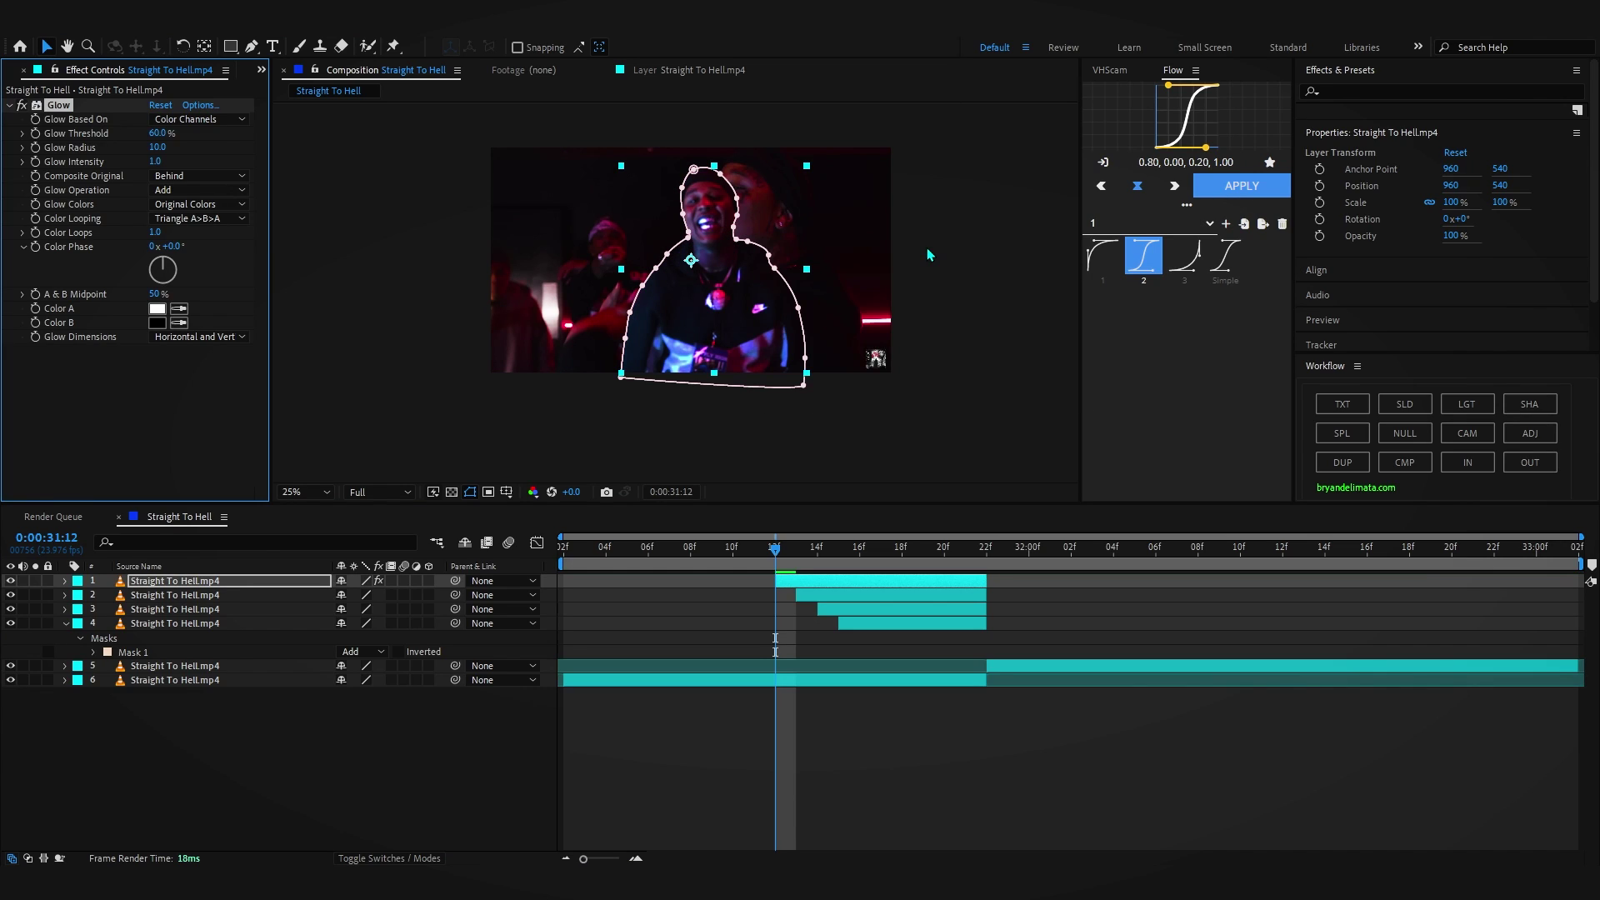
pyautogui.scroll(2, 665, 267)
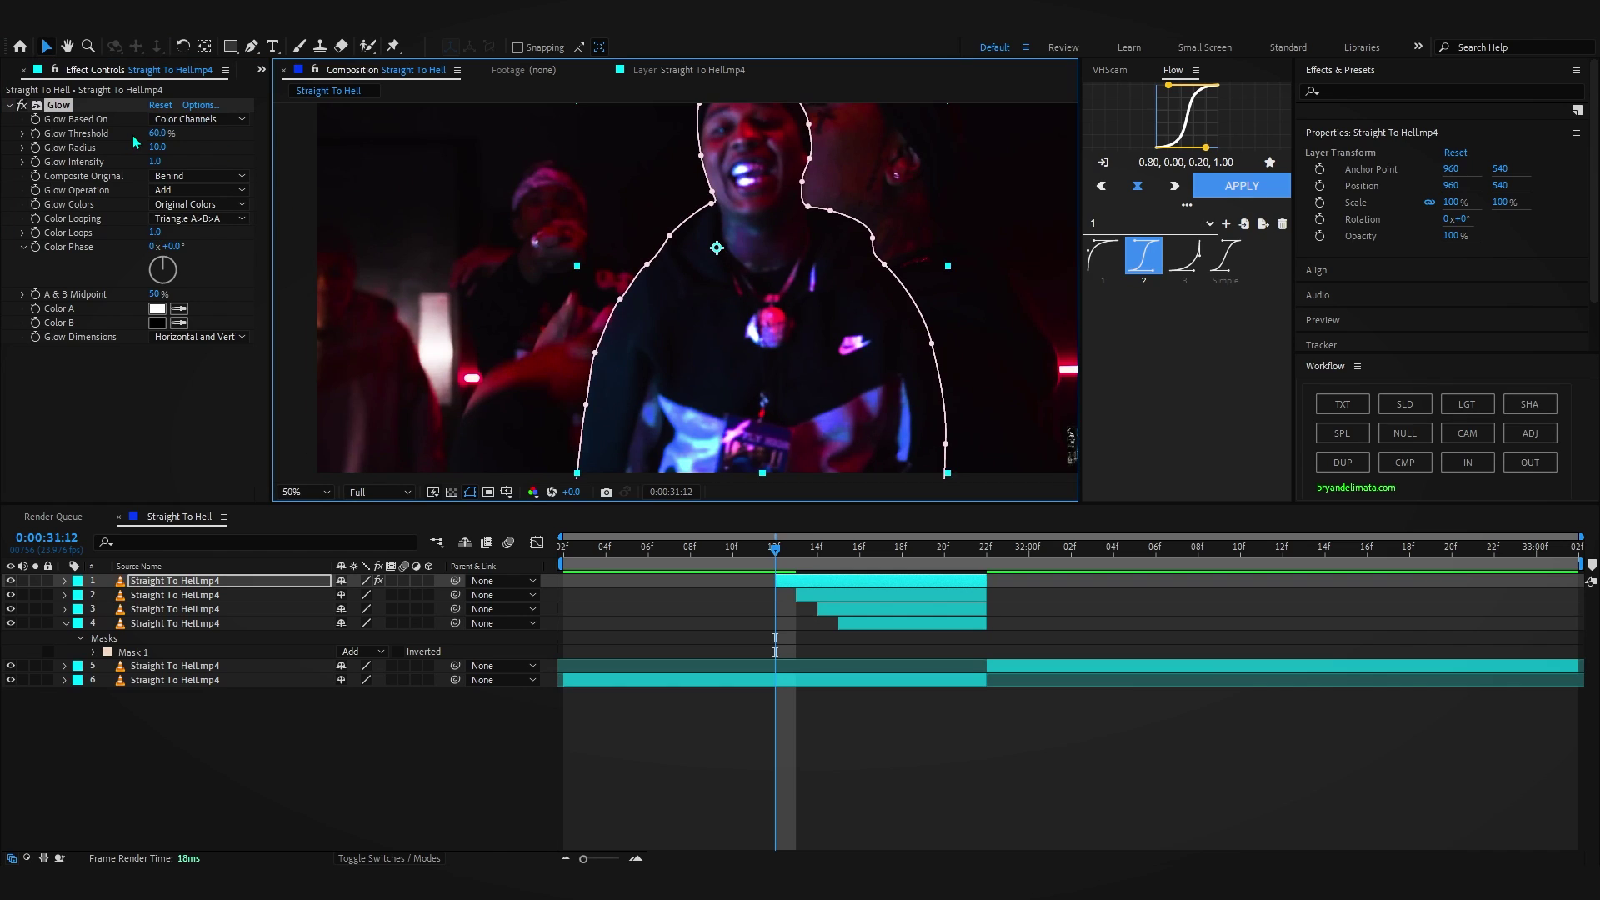
# Set the Glow on layer 1 to a 25.5% threshold, a radius of 163 and an intensity of 1.4
pyautogui.moveTo(155, 135); pyautogui.dragTo(182, 163)
pyautogui.press(',')
pyautogui.scroll(2, 584, 283)
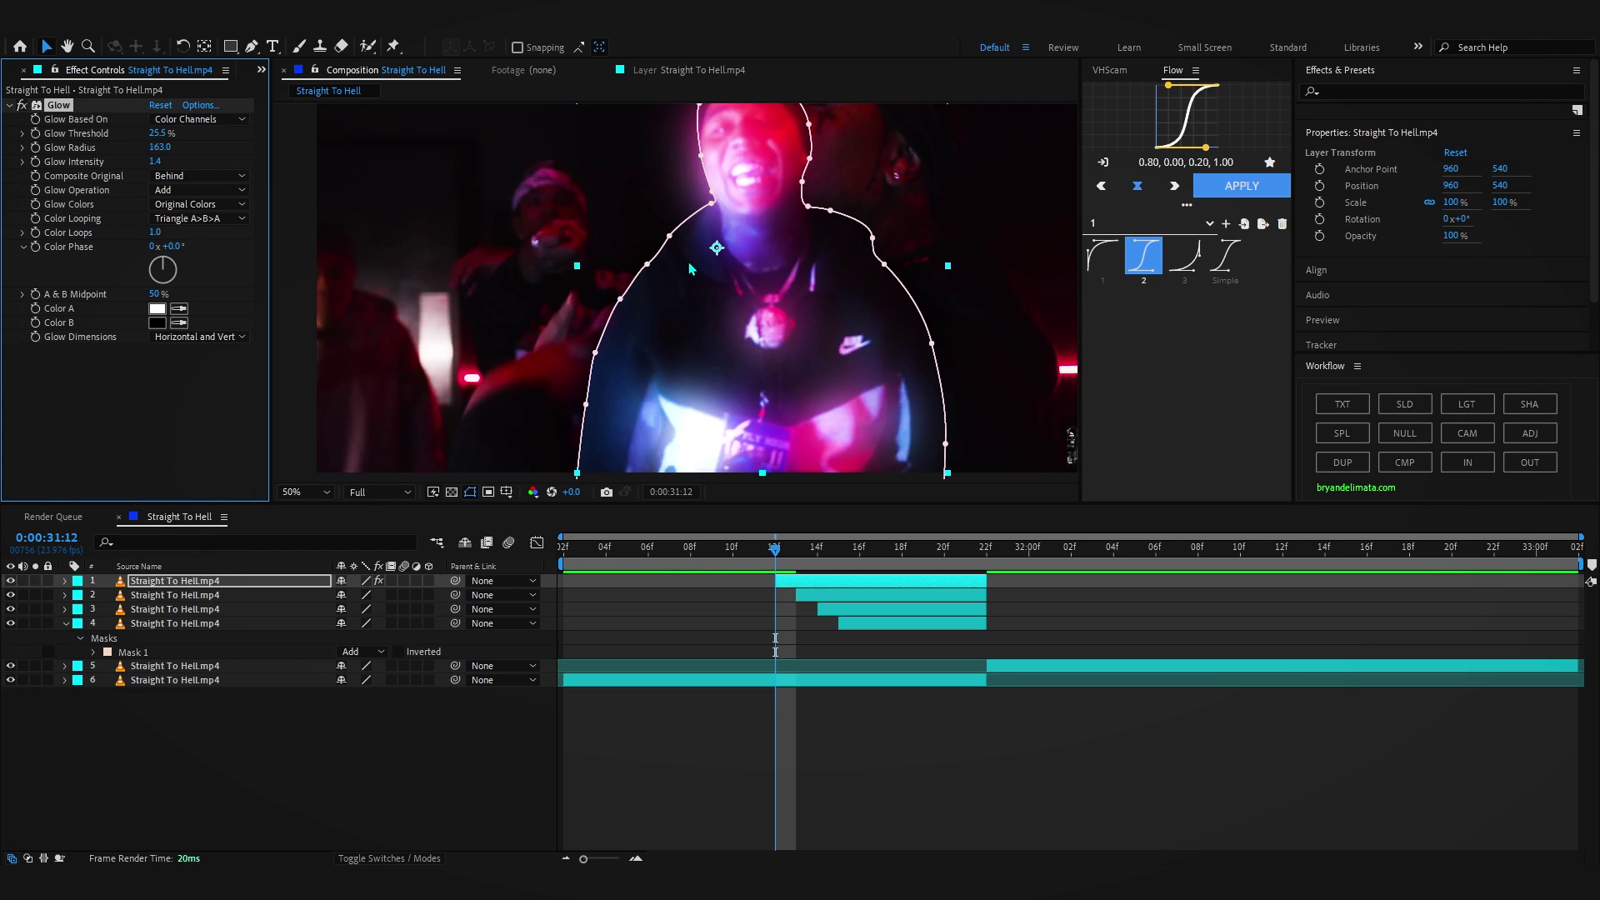
pyautogui.moveTo(583, 284); pyautogui.dragTo(563, 288)
pyautogui.click(821, 727)
pyautogui.press(',')
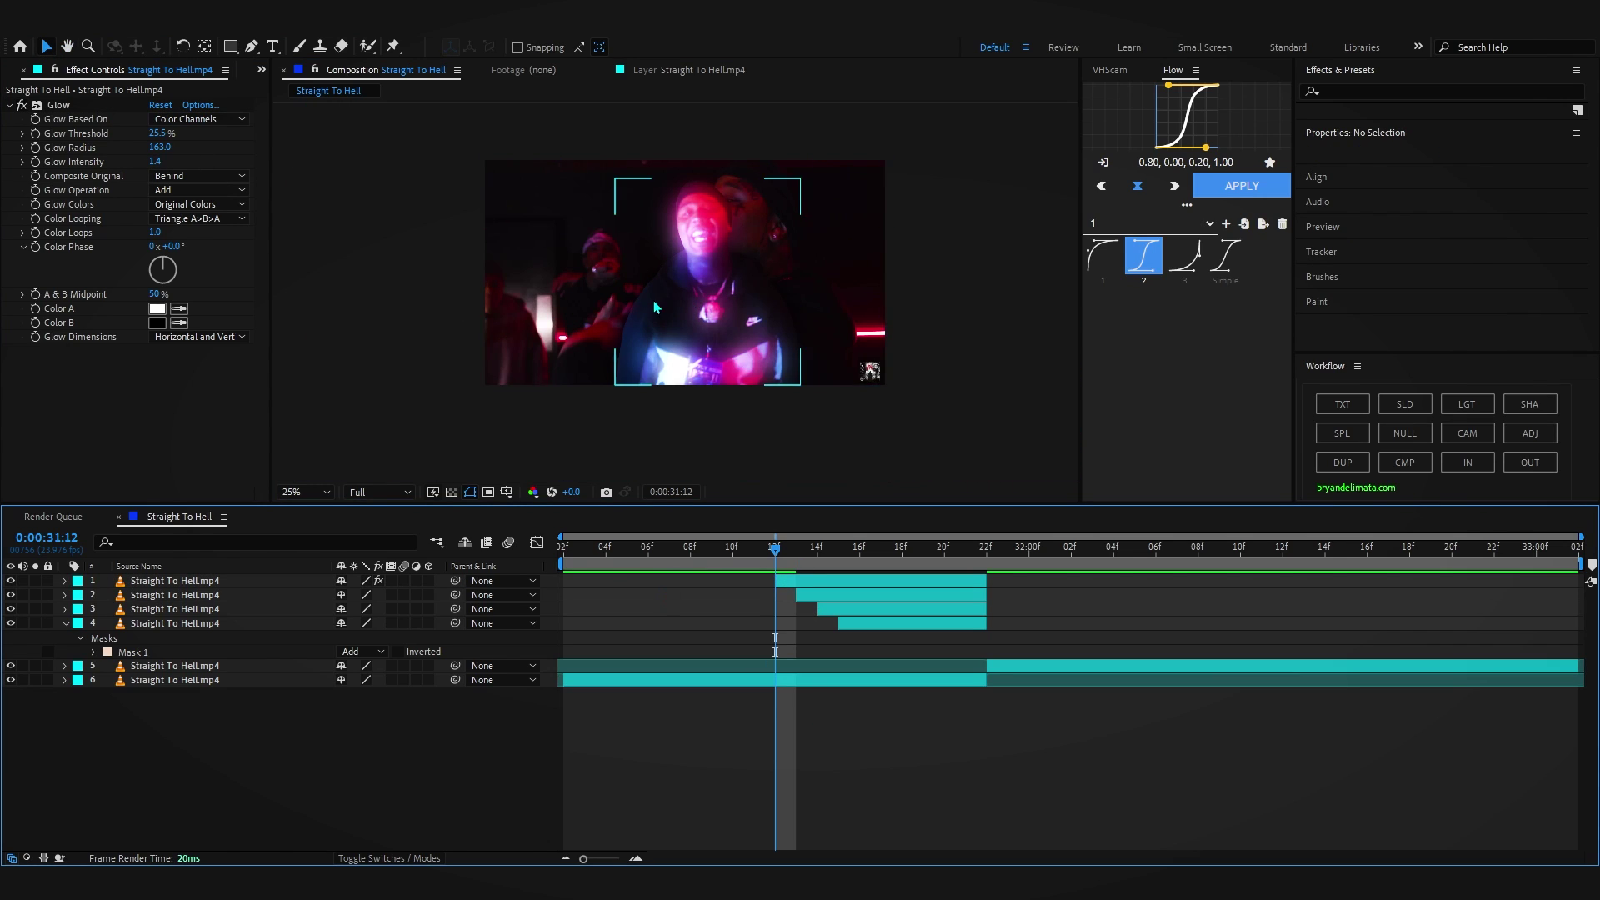
# Duplicate the Glow on layer 1, set the copy's radius to 594 and intensity to 0.2, and lower the first Glow's intensity to 1.1
pyautogui.click(639, 305)
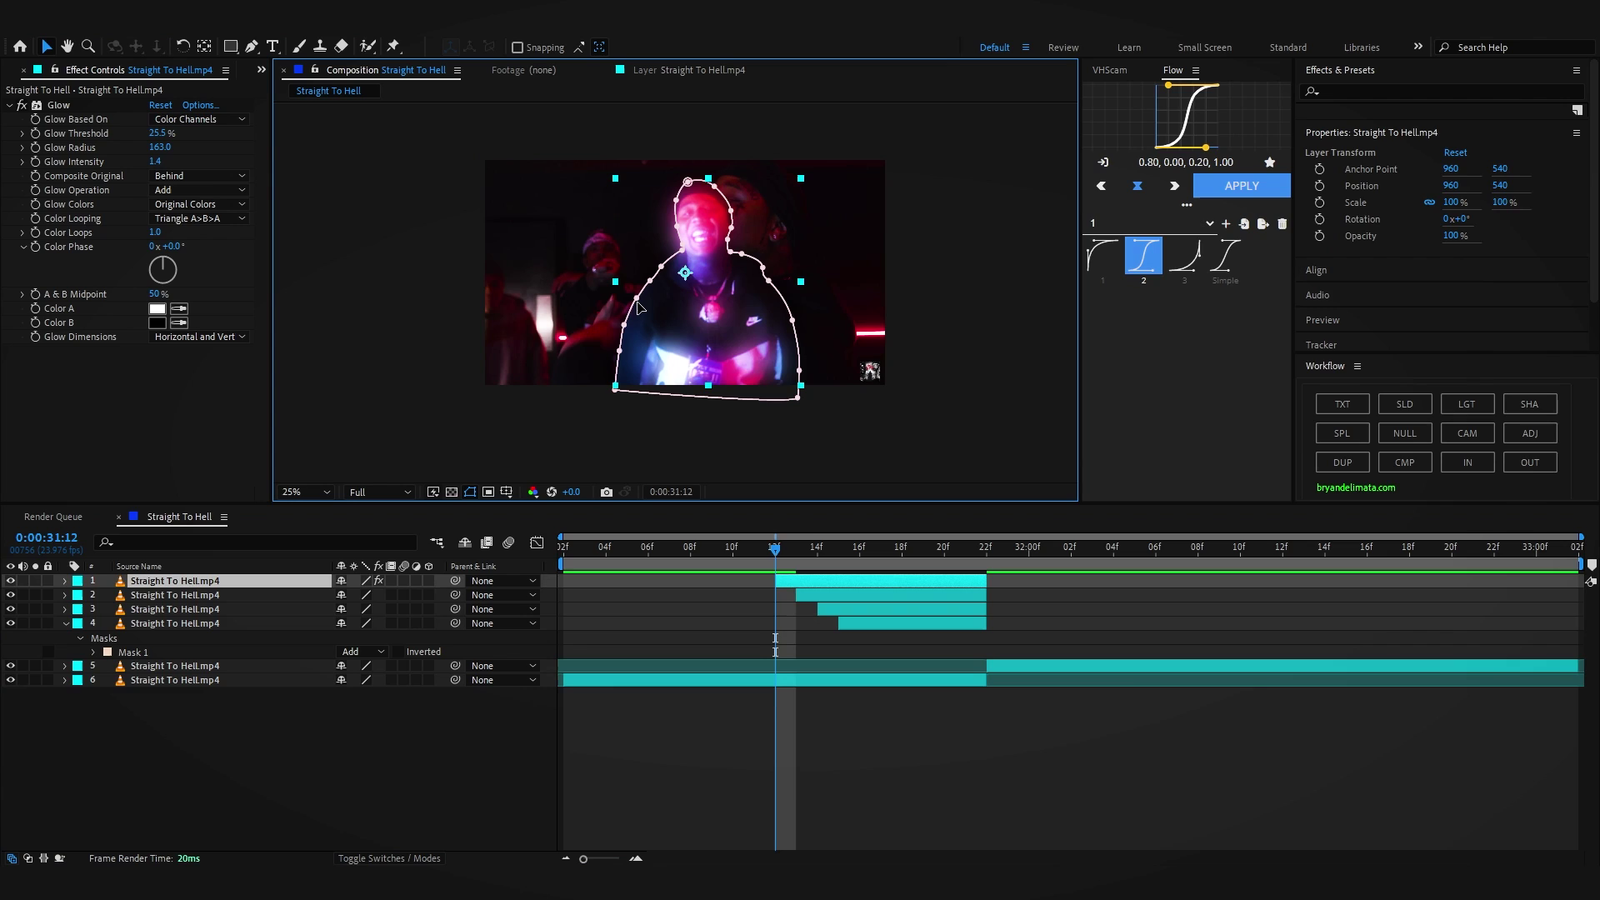
pyautogui.hotkey('ctrl', 'd')
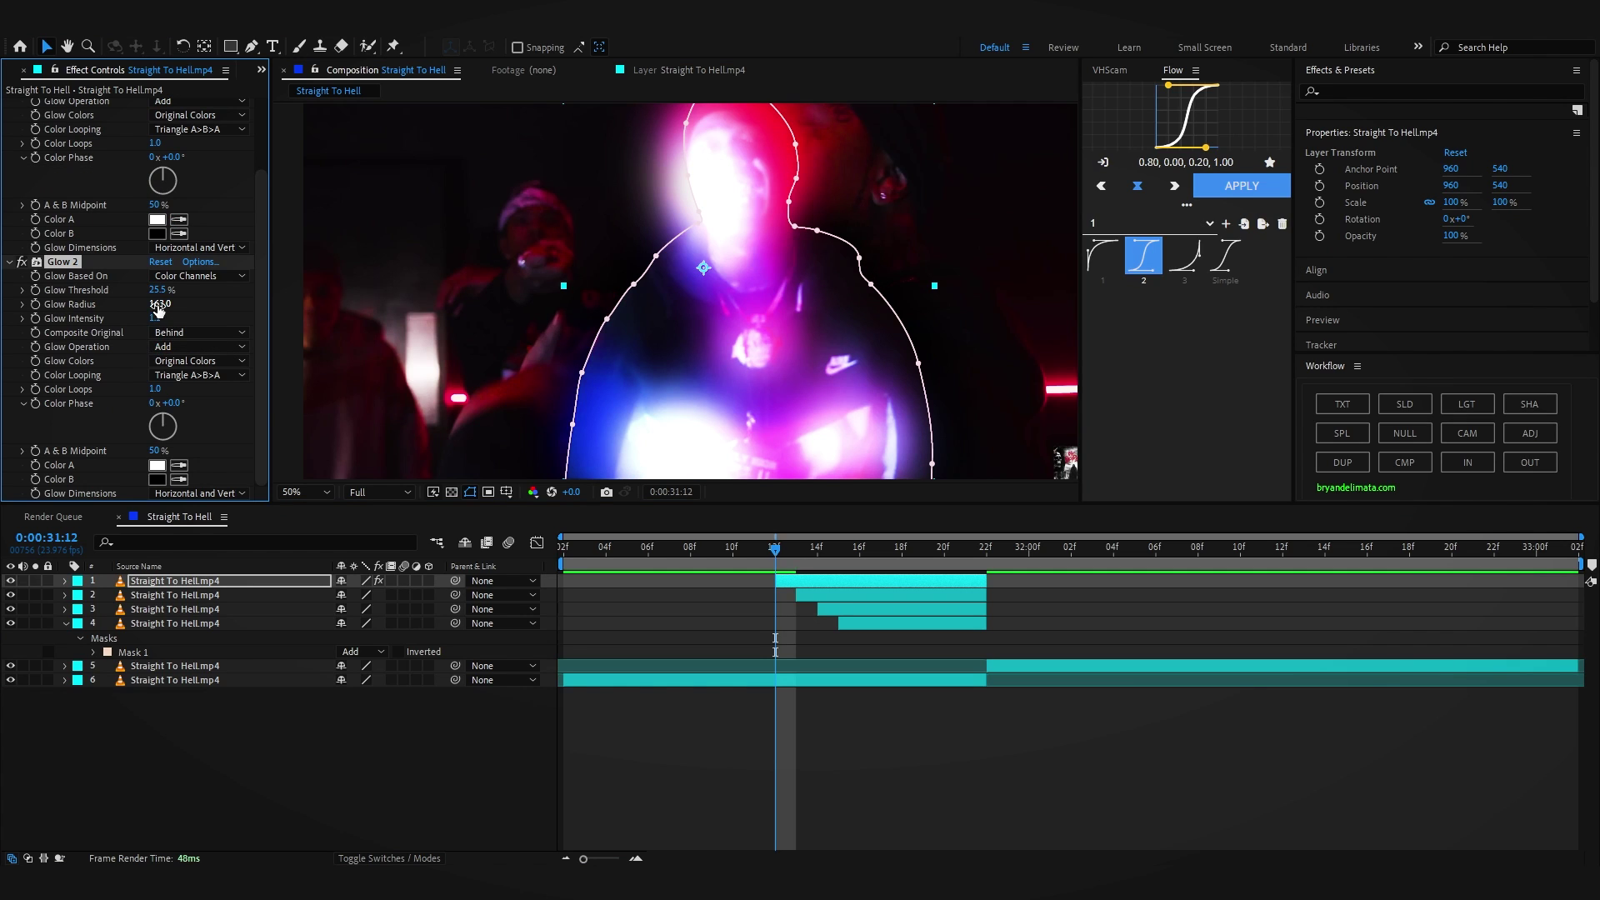
pyautogui.moveTo(156, 306); pyautogui.dragTo(97, 333)
pyautogui.click(507, 738)
pyautogui.scroll(-2, 593, 332)
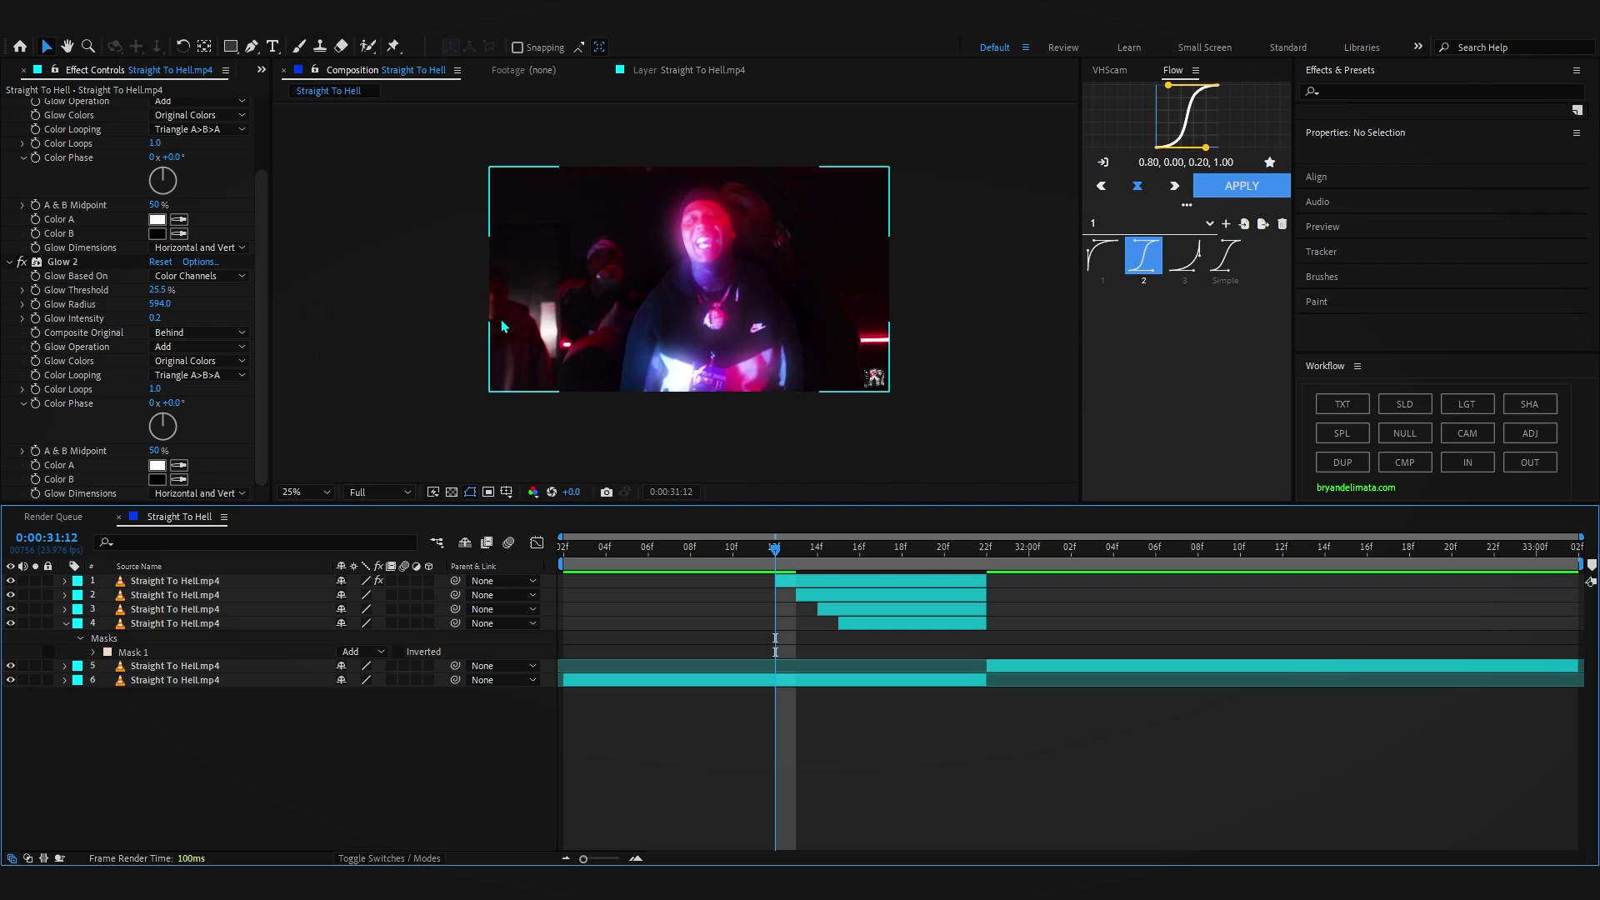
# Delete both Glow effects from layer 1 and apply the Optical Glow effect instead
pyautogui.scroll(3, 138, 266)
pyautogui.click(73, 206)
pyautogui.hotkey('ctrl', 'a')
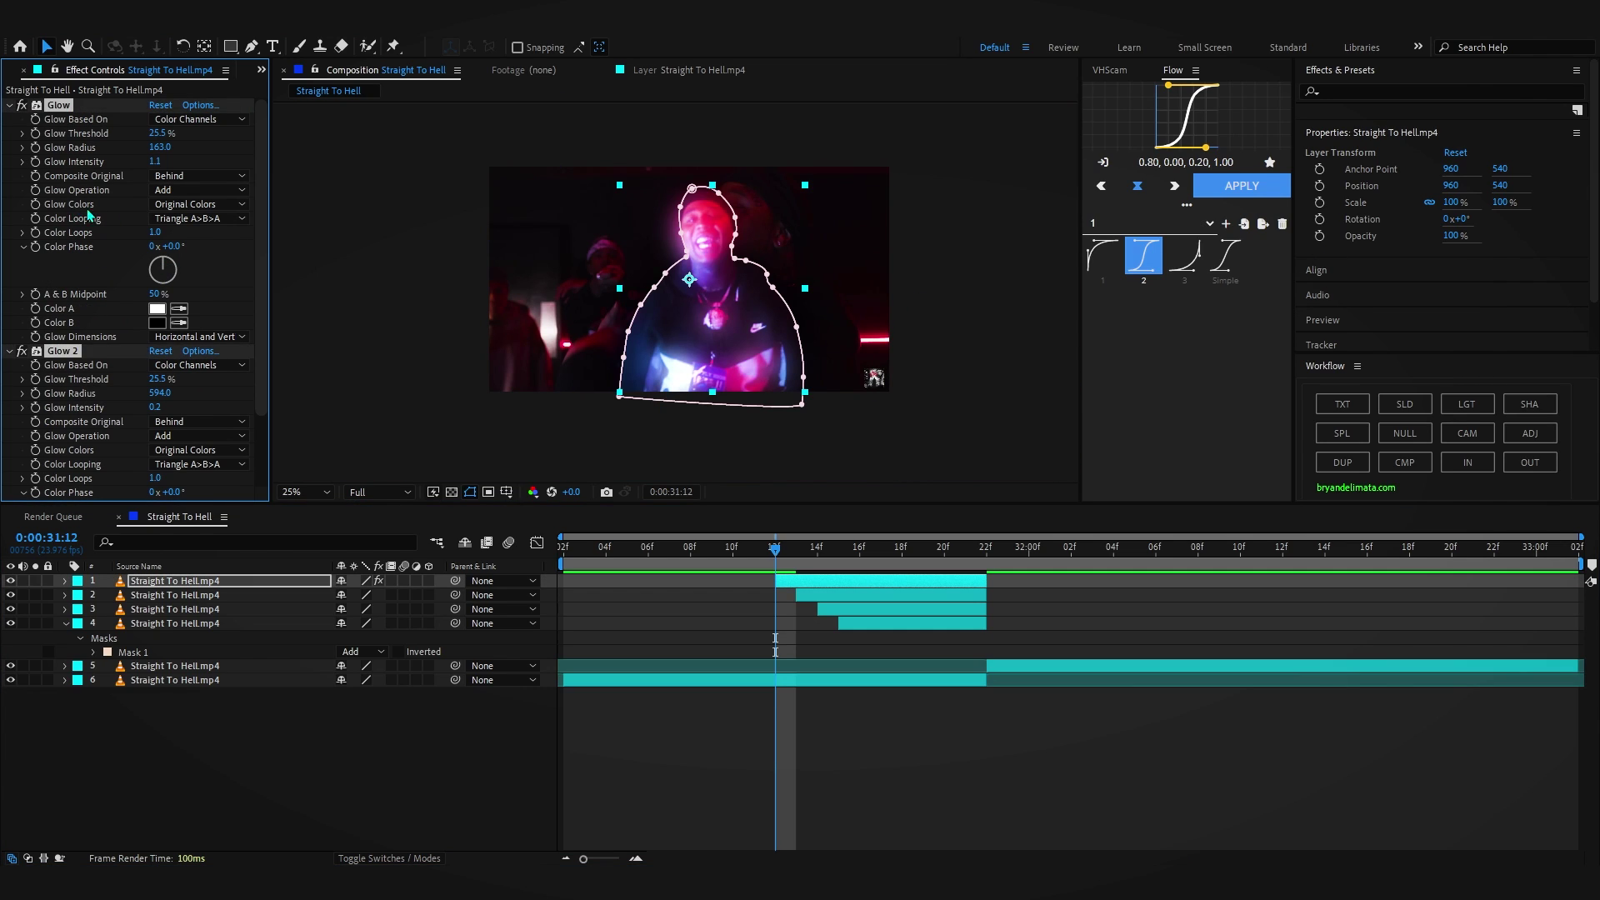
pyautogui.press('Delete')
pyautogui.hotkey('ctrl', 'space')
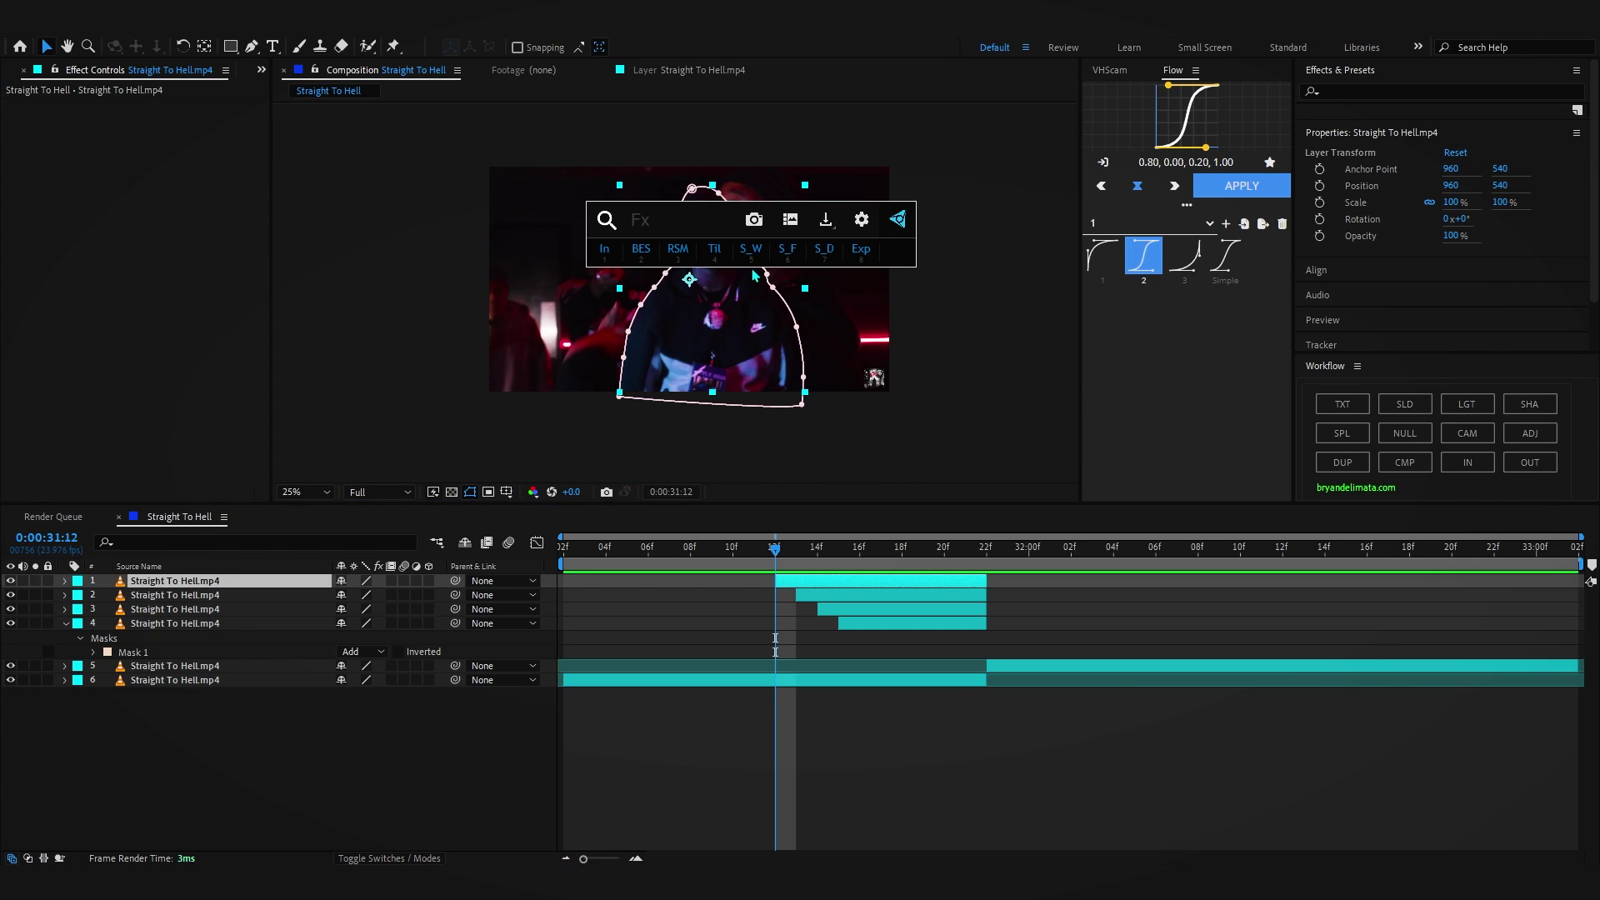
pyautogui.write('opt')
pyautogui.press('Return')
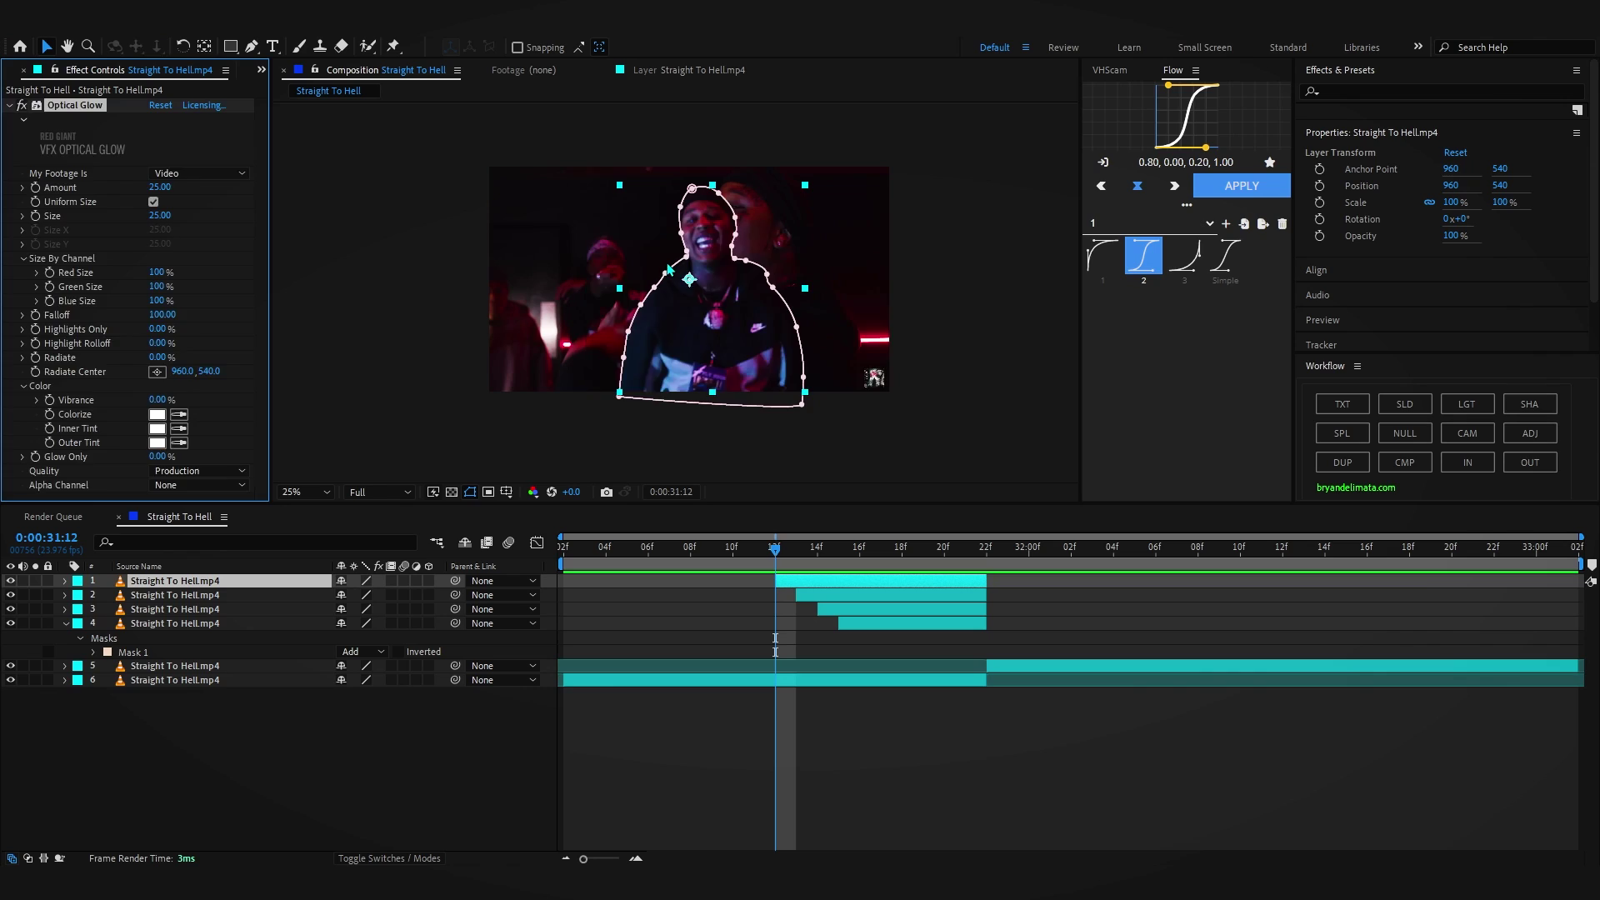
# Set Optical Glow to size 253, amount 49, Highlights Only 18% and the Extend (Unmult) alpha channel
pyautogui.moveTo(160, 215); pyautogui.dragTo(356, 227)
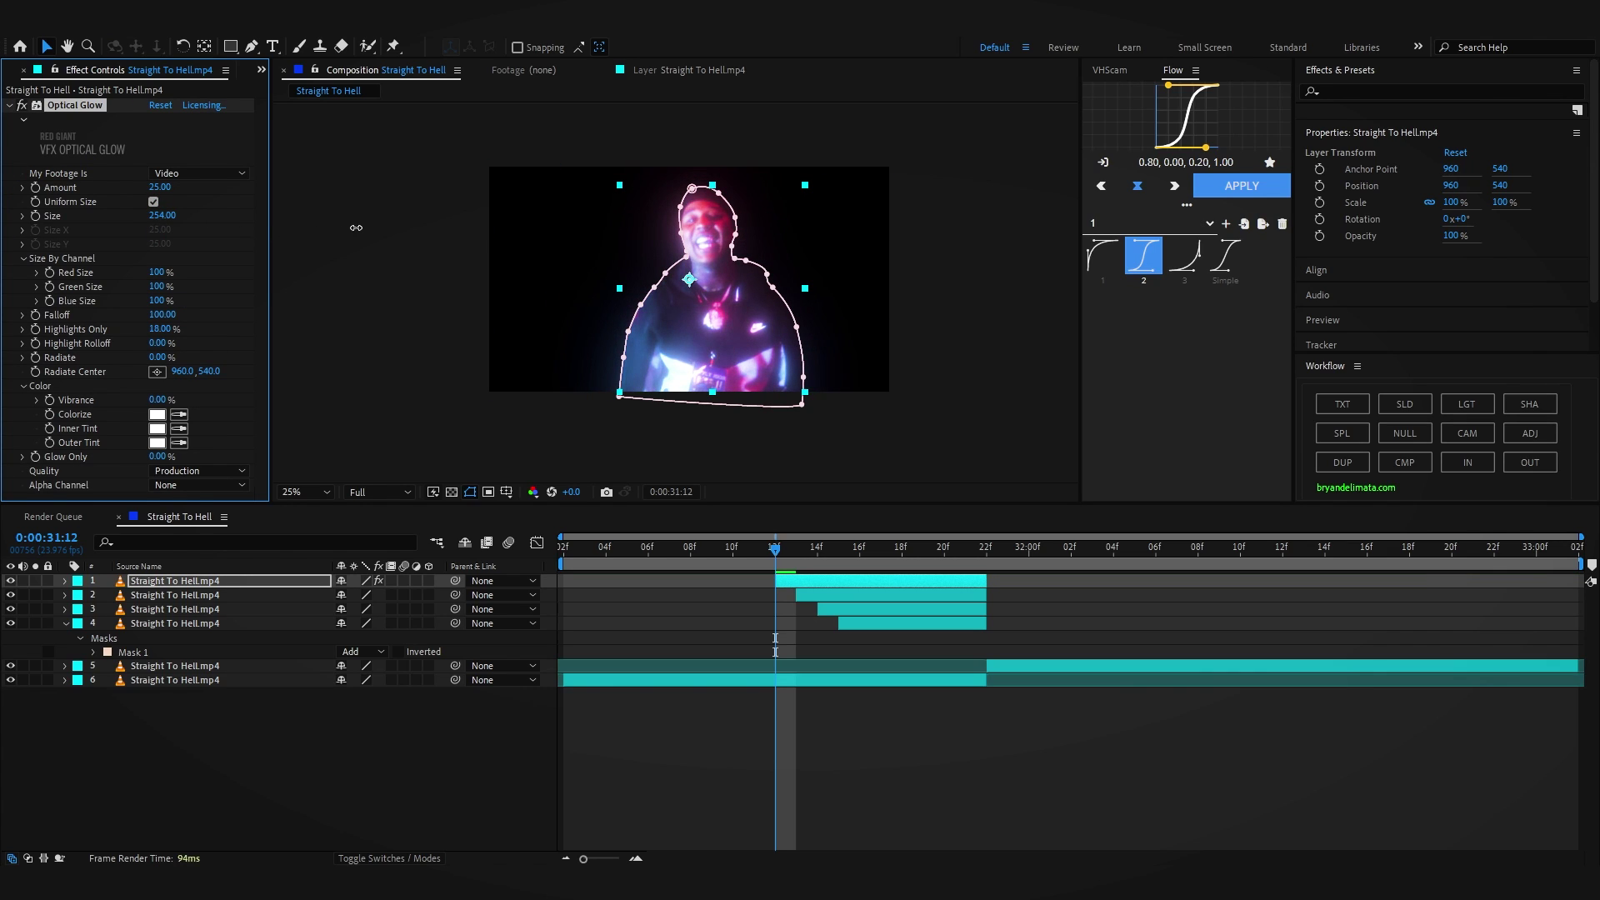
pyautogui.moveTo(153, 190); pyautogui.dragTo(171, 191)
pyautogui.click(167, 189)
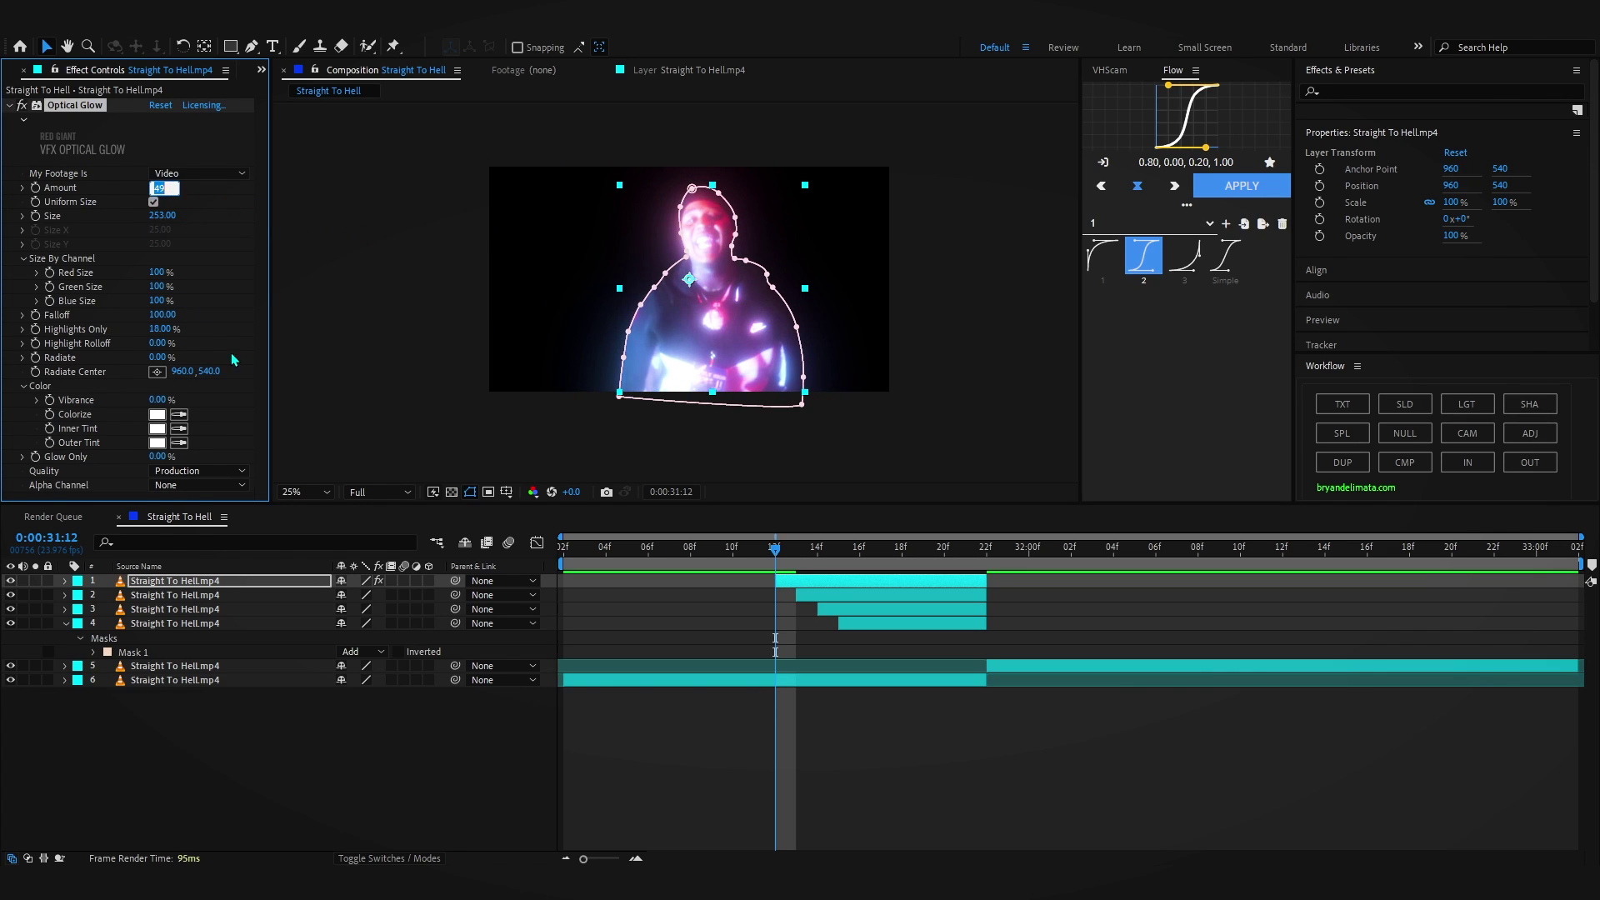
pyautogui.click(320, 396)
pyautogui.click(198, 485)
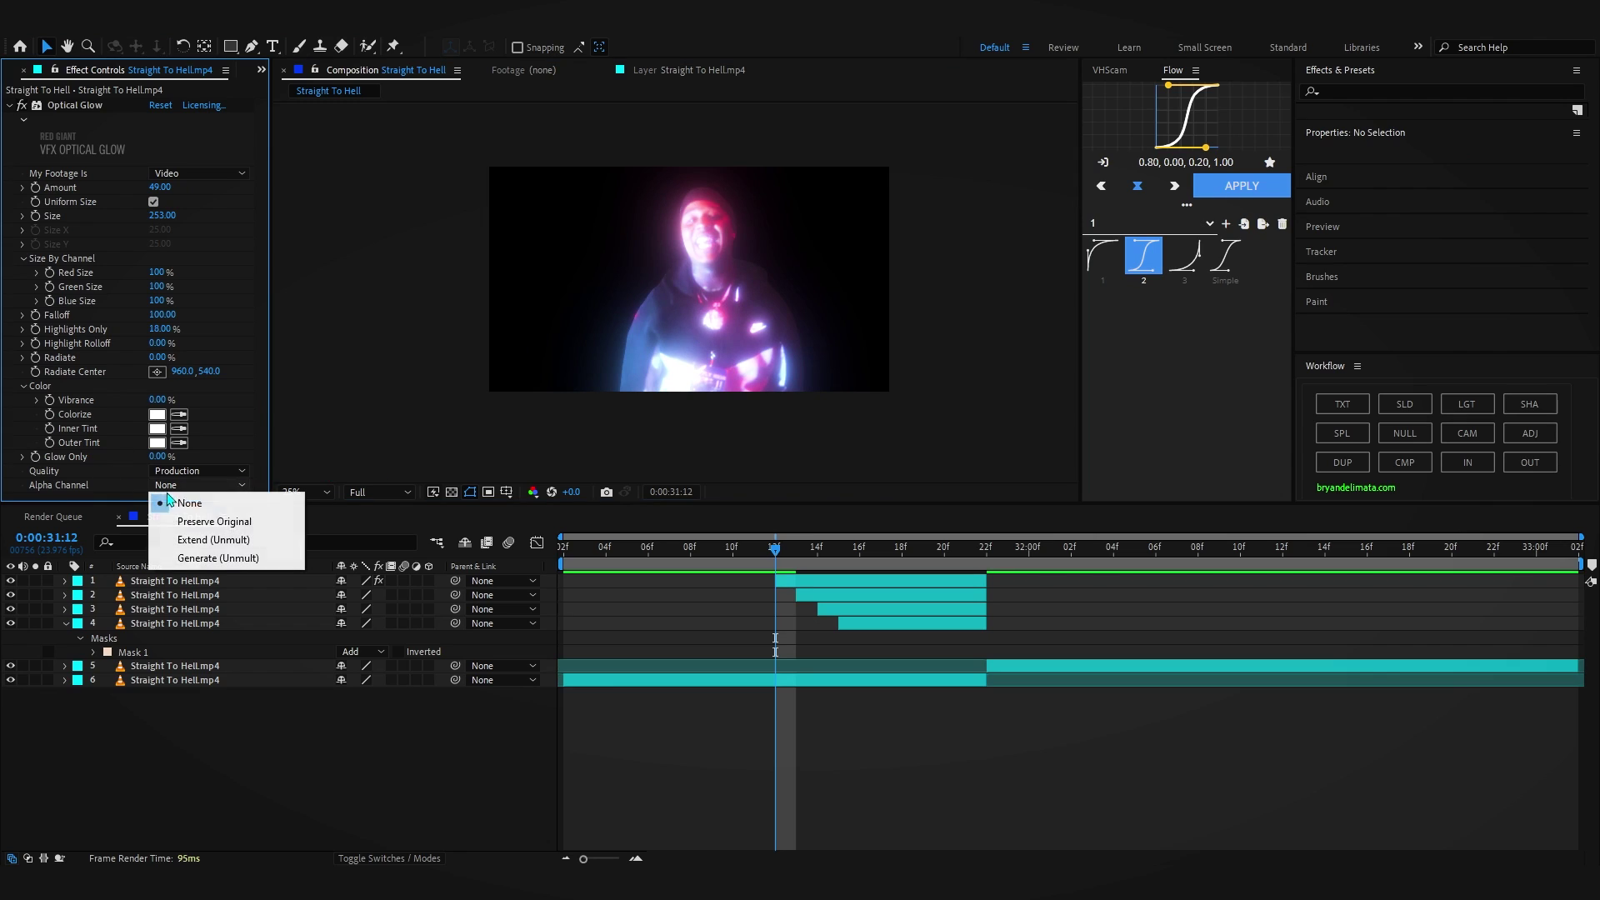
pyautogui.click(217, 540)
# Examine the glow around the main performer's cutout against the first clip, up close and in the whole frame
pyautogui.click(638, 378)
pyautogui.click(823, 709)
pyautogui.scroll(-1, 735, 325)
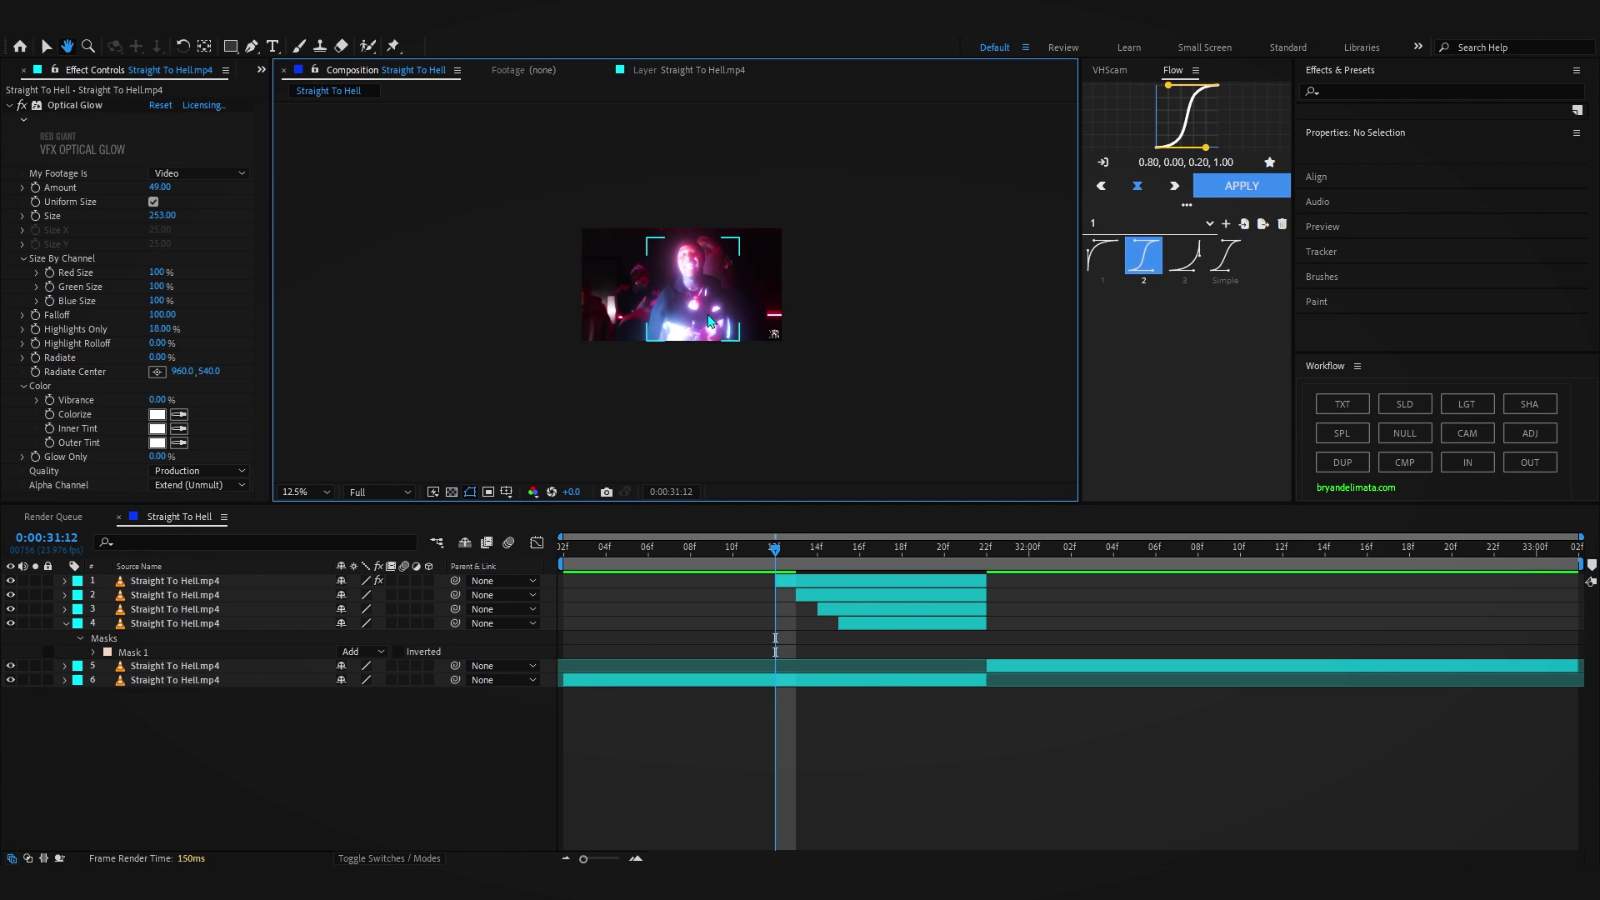
pyautogui.click(735, 325)
pyautogui.scroll(3, 735, 325)
pyautogui.scroll(-4, 734, 323)
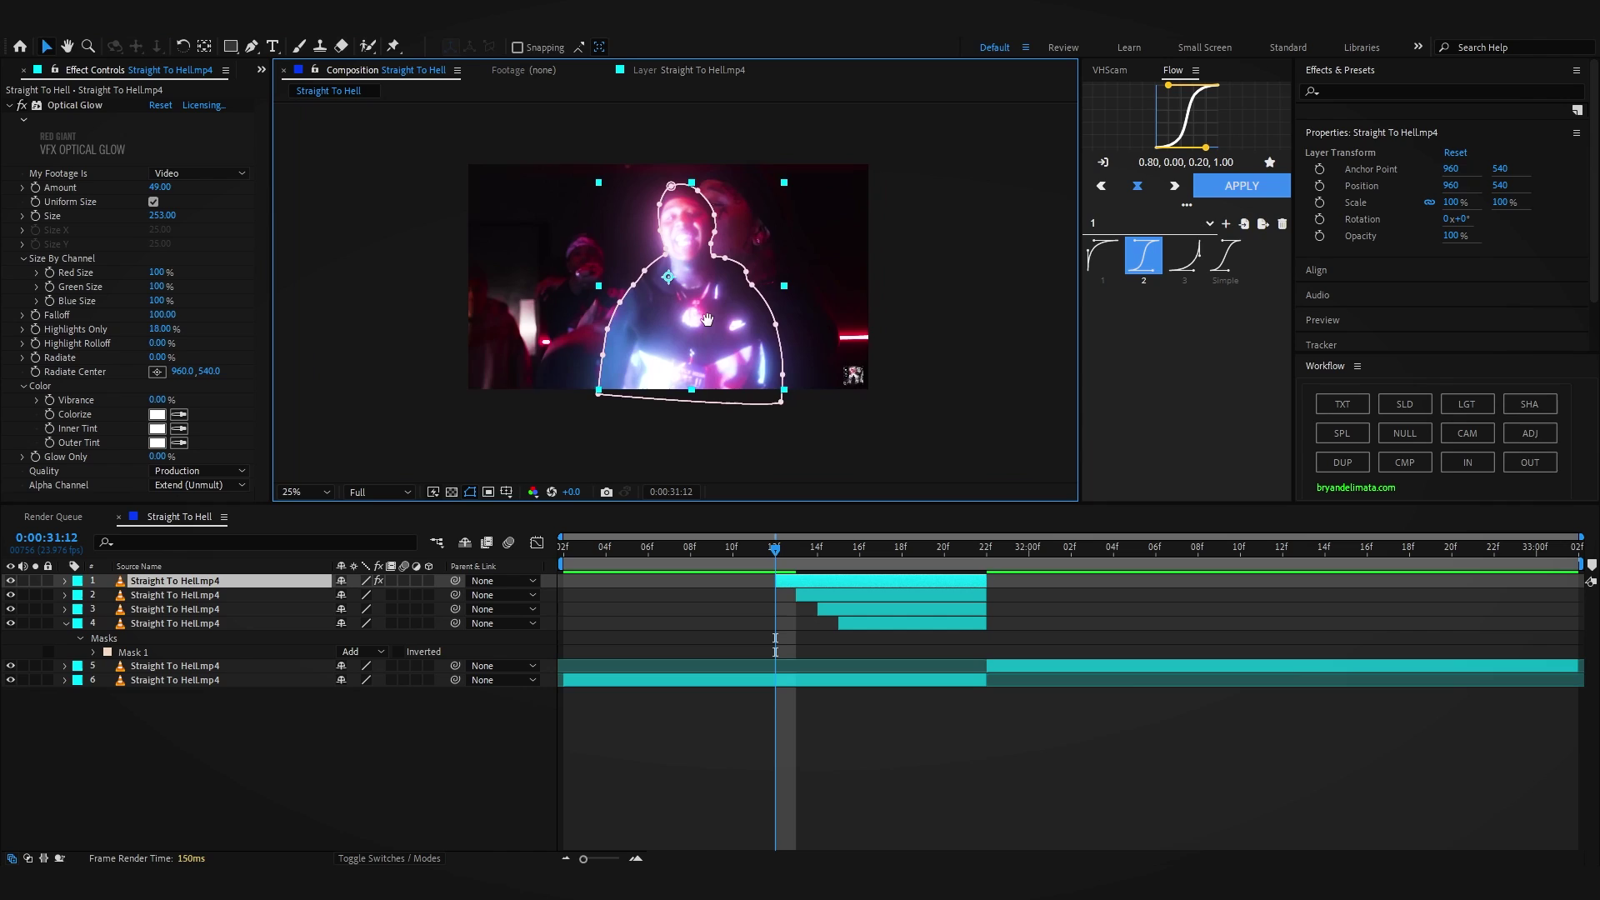
pyautogui.scroll(2, 707, 322)
pyautogui.click(307, 492)
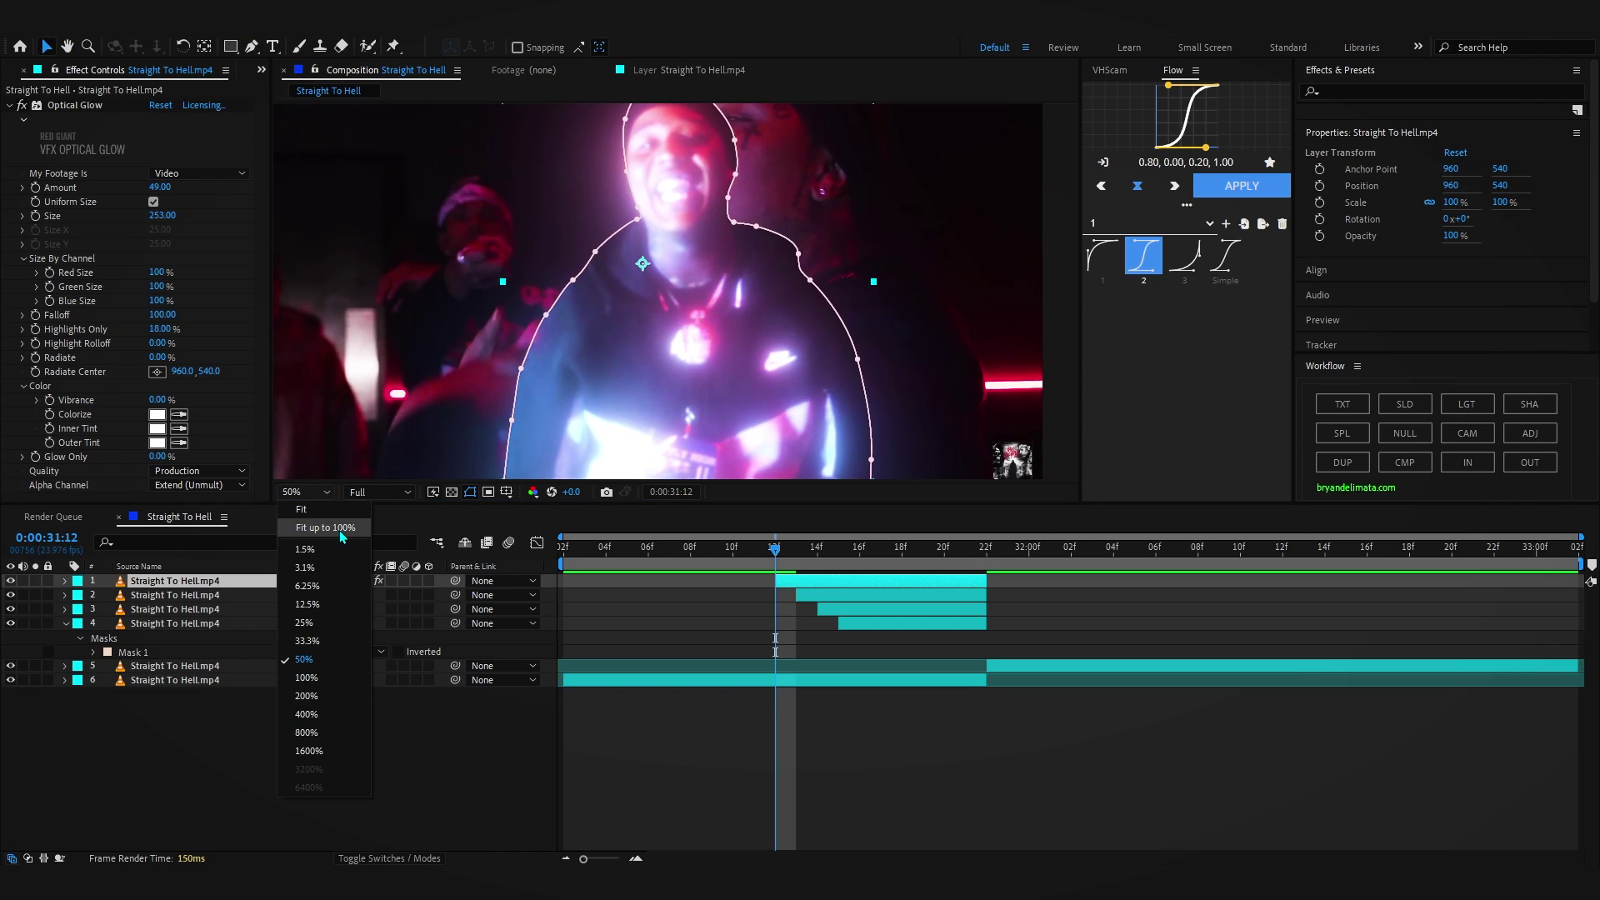
pyautogui.click(341, 530)
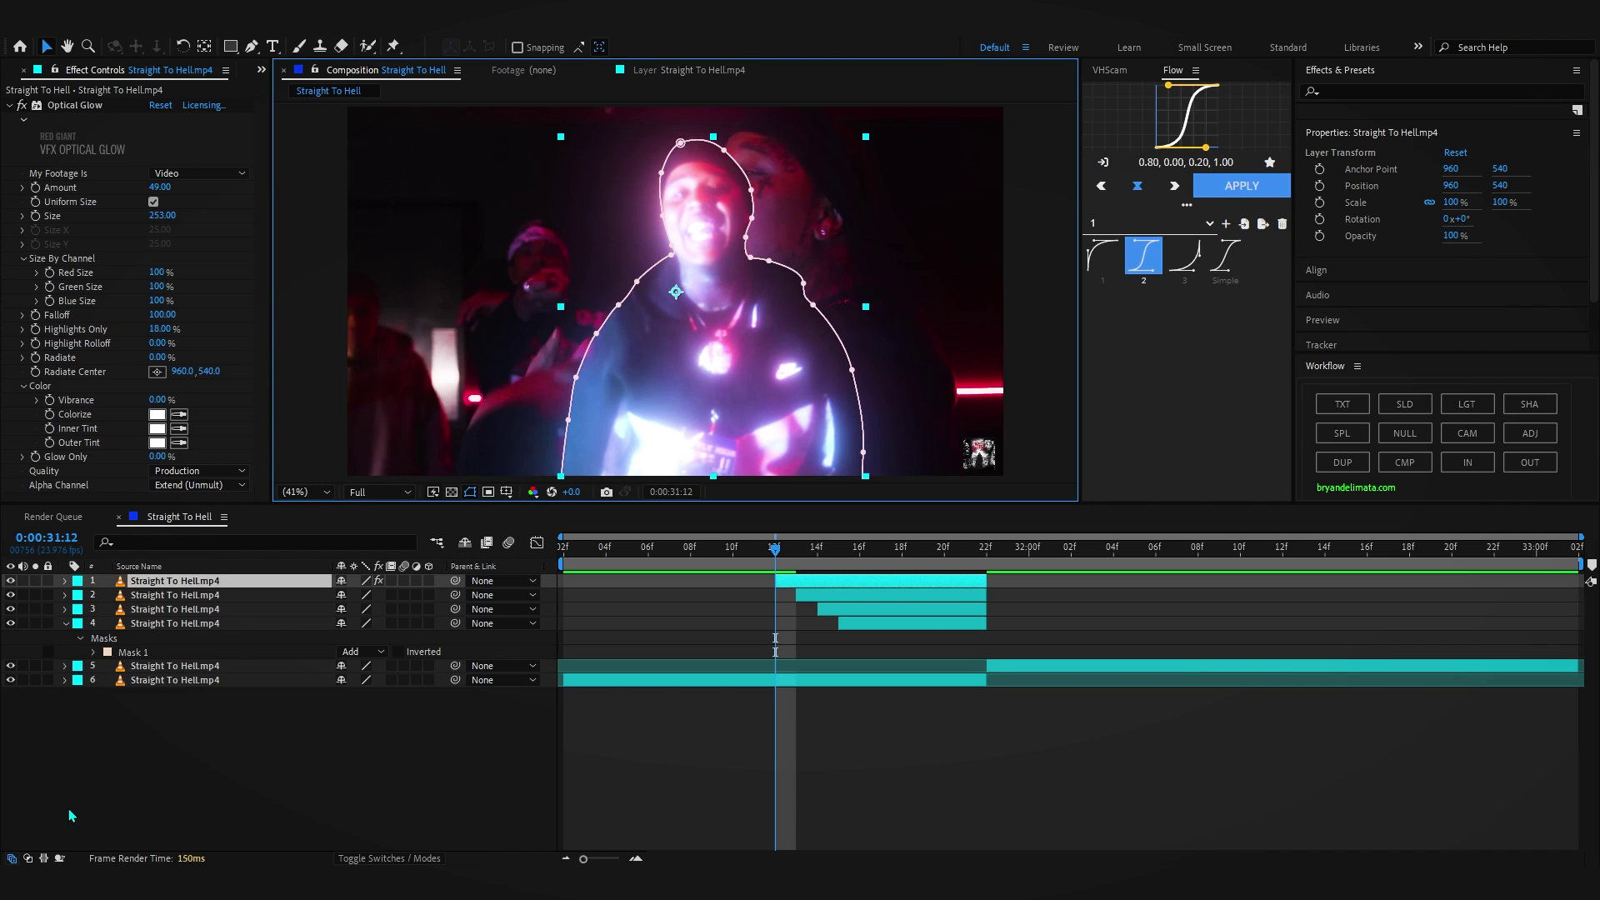
# Keyframe the Optical Glow amount on layer 1 from 49 at 0:00:31:12 to 0 at 0:00:31:21
pyautogui.press('u')
pyautogui.click(35, 188)
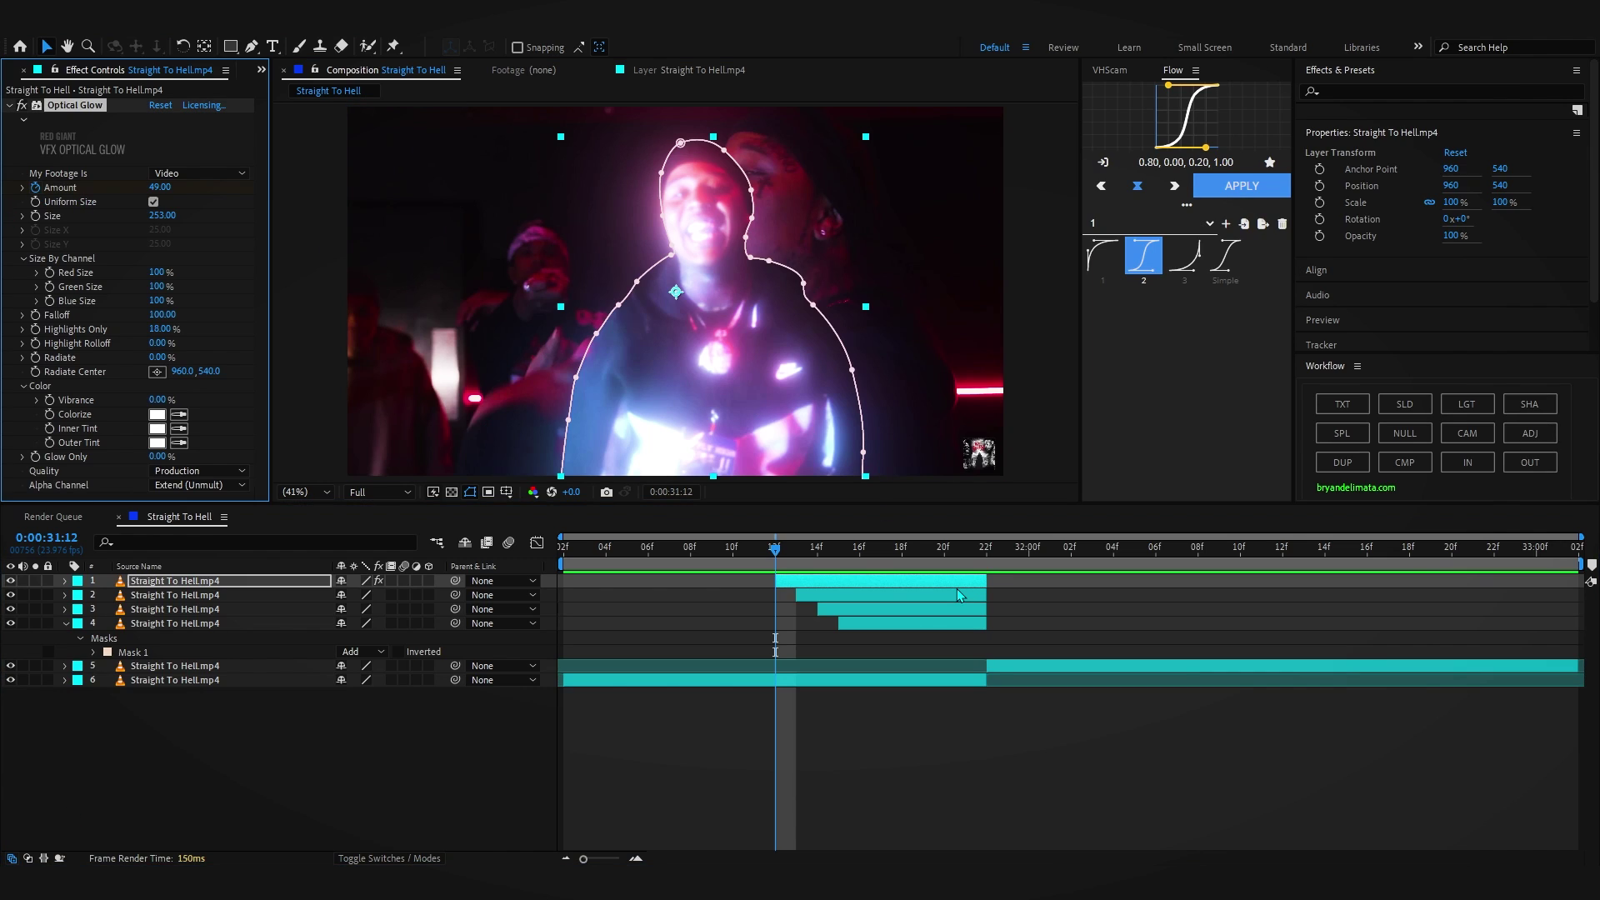
pyautogui.press('u')
pyautogui.moveTo(776, 586); pyautogui.dragTo(965, 578)
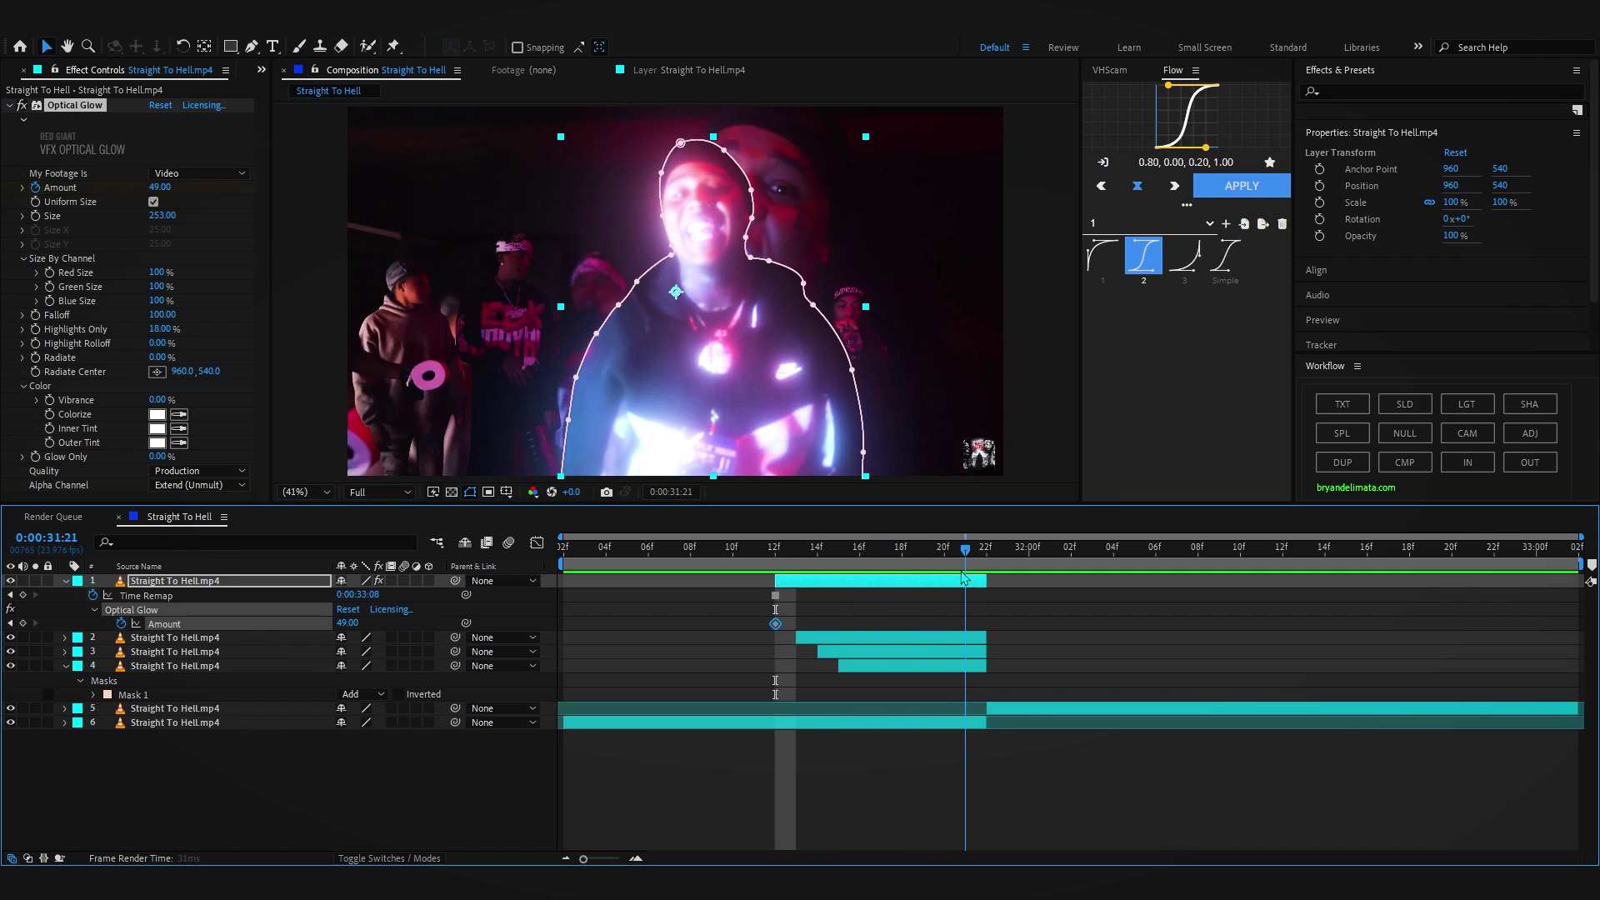
pyautogui.click(347, 623)
pyautogui.write('0')
pyautogui.click(641, 640)
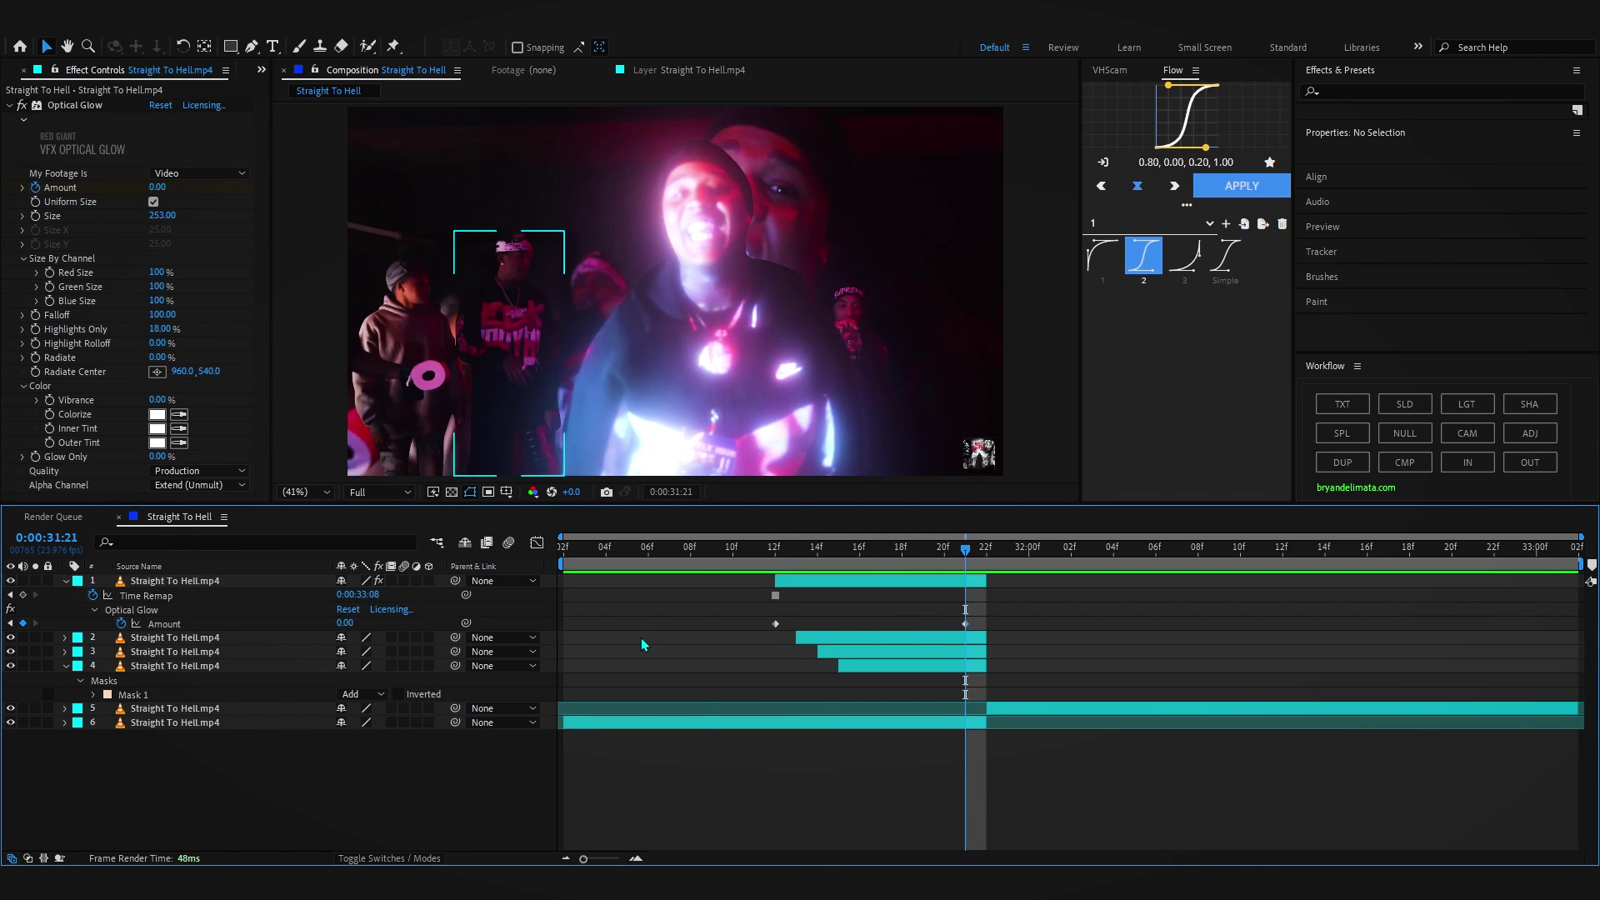
# Play back the transition to review the glow fading out on the main performer's cutout
pyautogui.click(692, 554)
pyautogui.press('space')
pyautogui.click(732, 557)
pyautogui.press('space')
pyautogui.moveTo(779, 555); pyautogui.dragTo(965, 575)
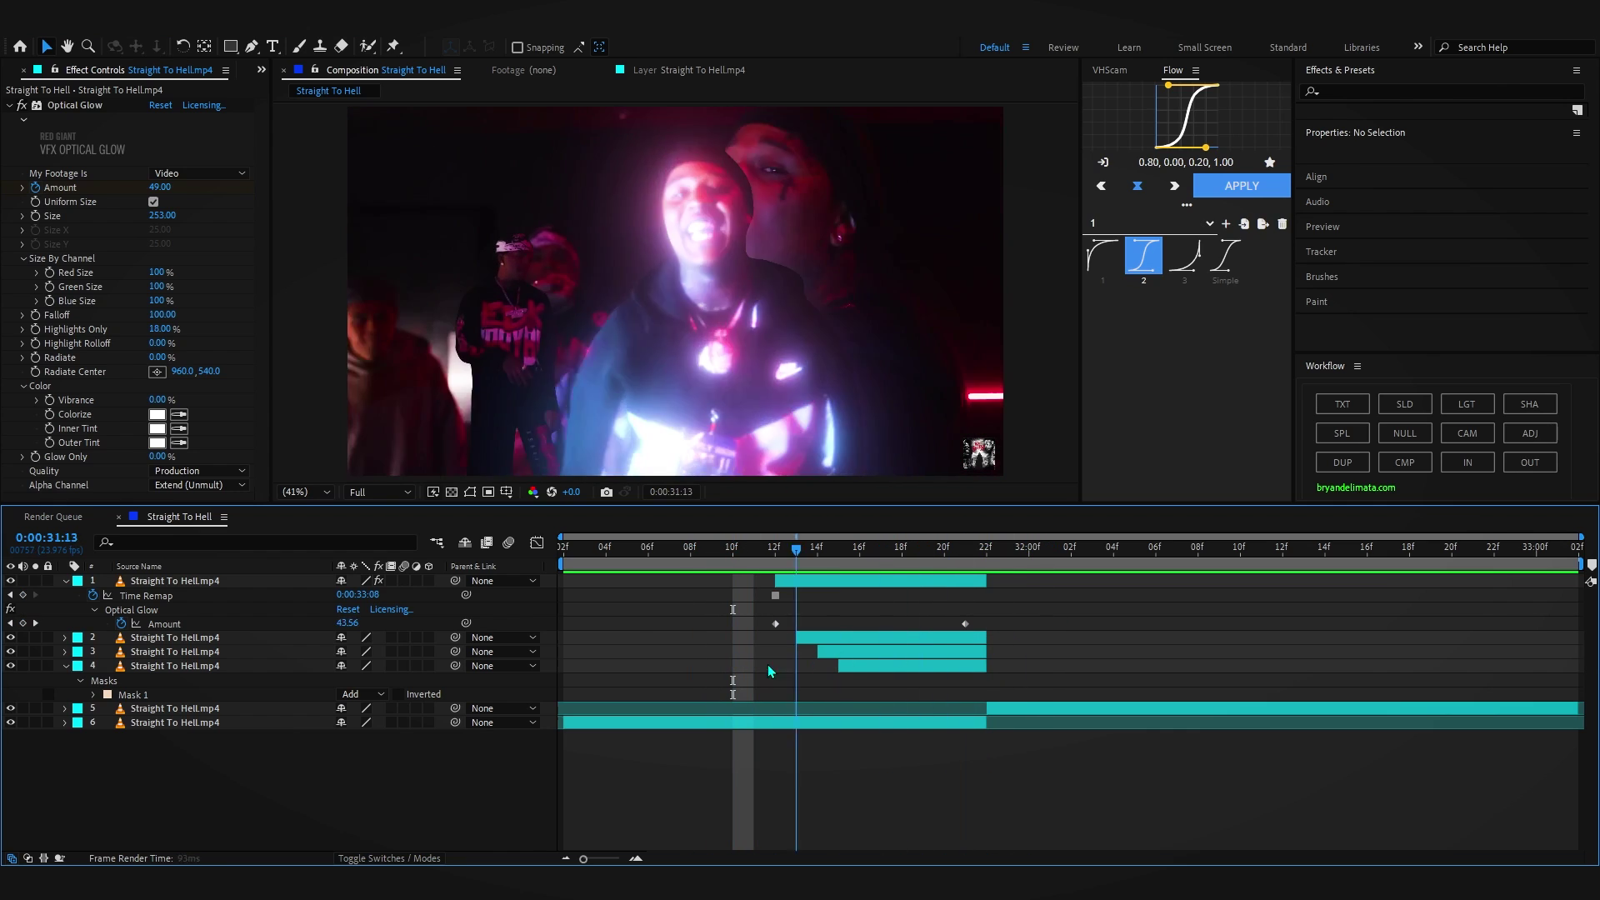
pyautogui.press('space')
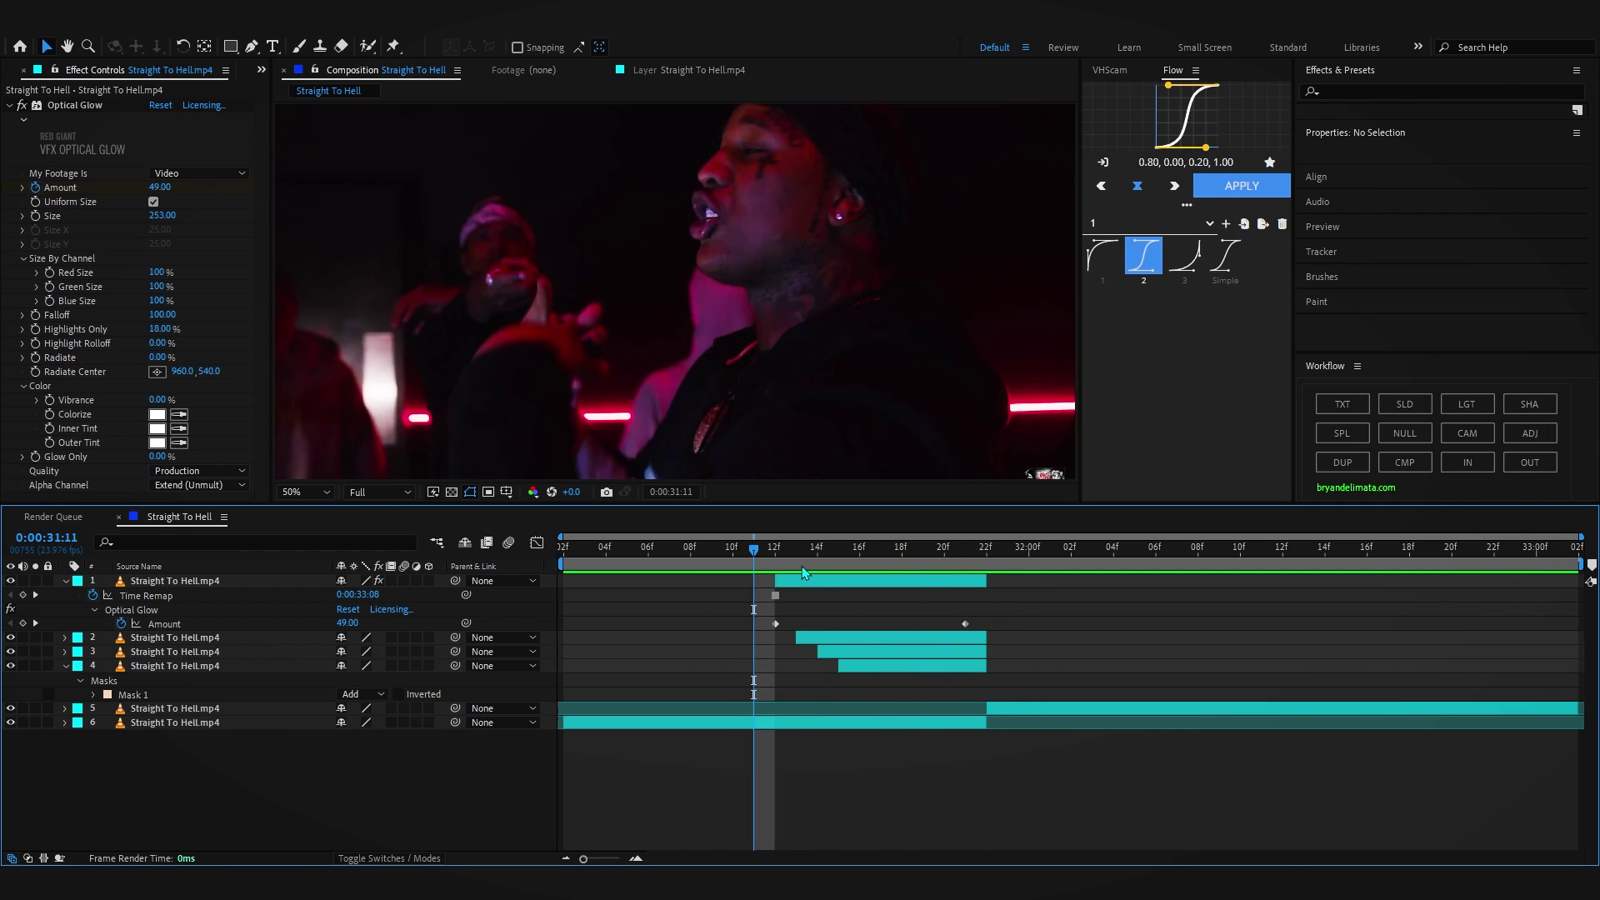
# Ease both Optical Glow amount keyframes and reshape their value curve to drop steeply at first and flatten out toward the end
pyautogui.press('pagedown')
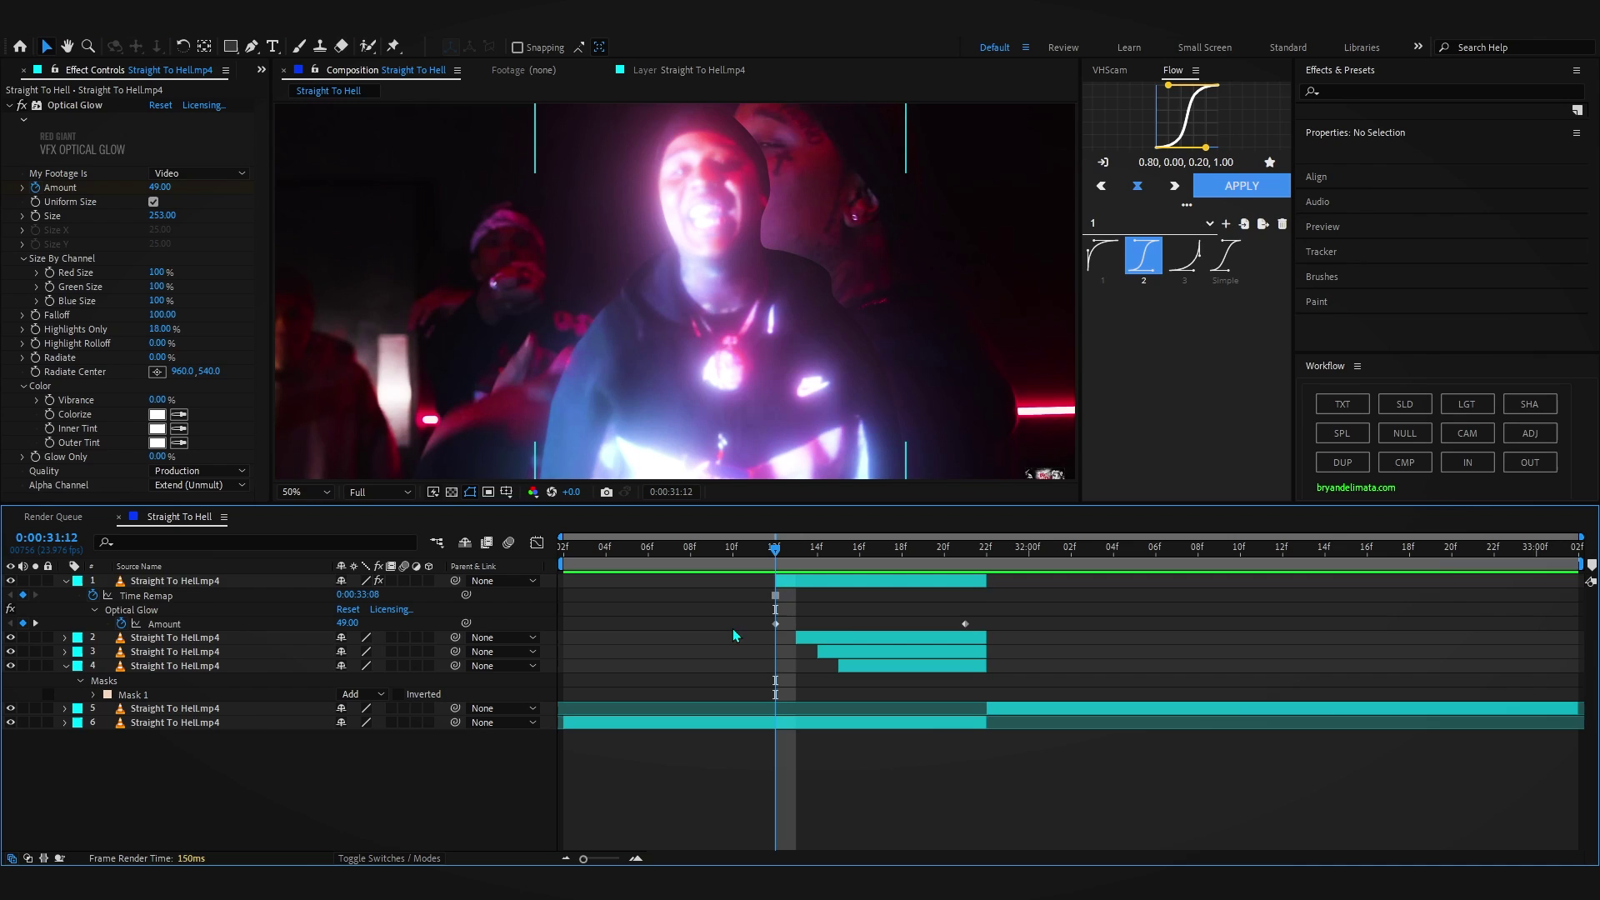
pyautogui.moveTo(732, 621); pyautogui.dragTo(1067, 649)
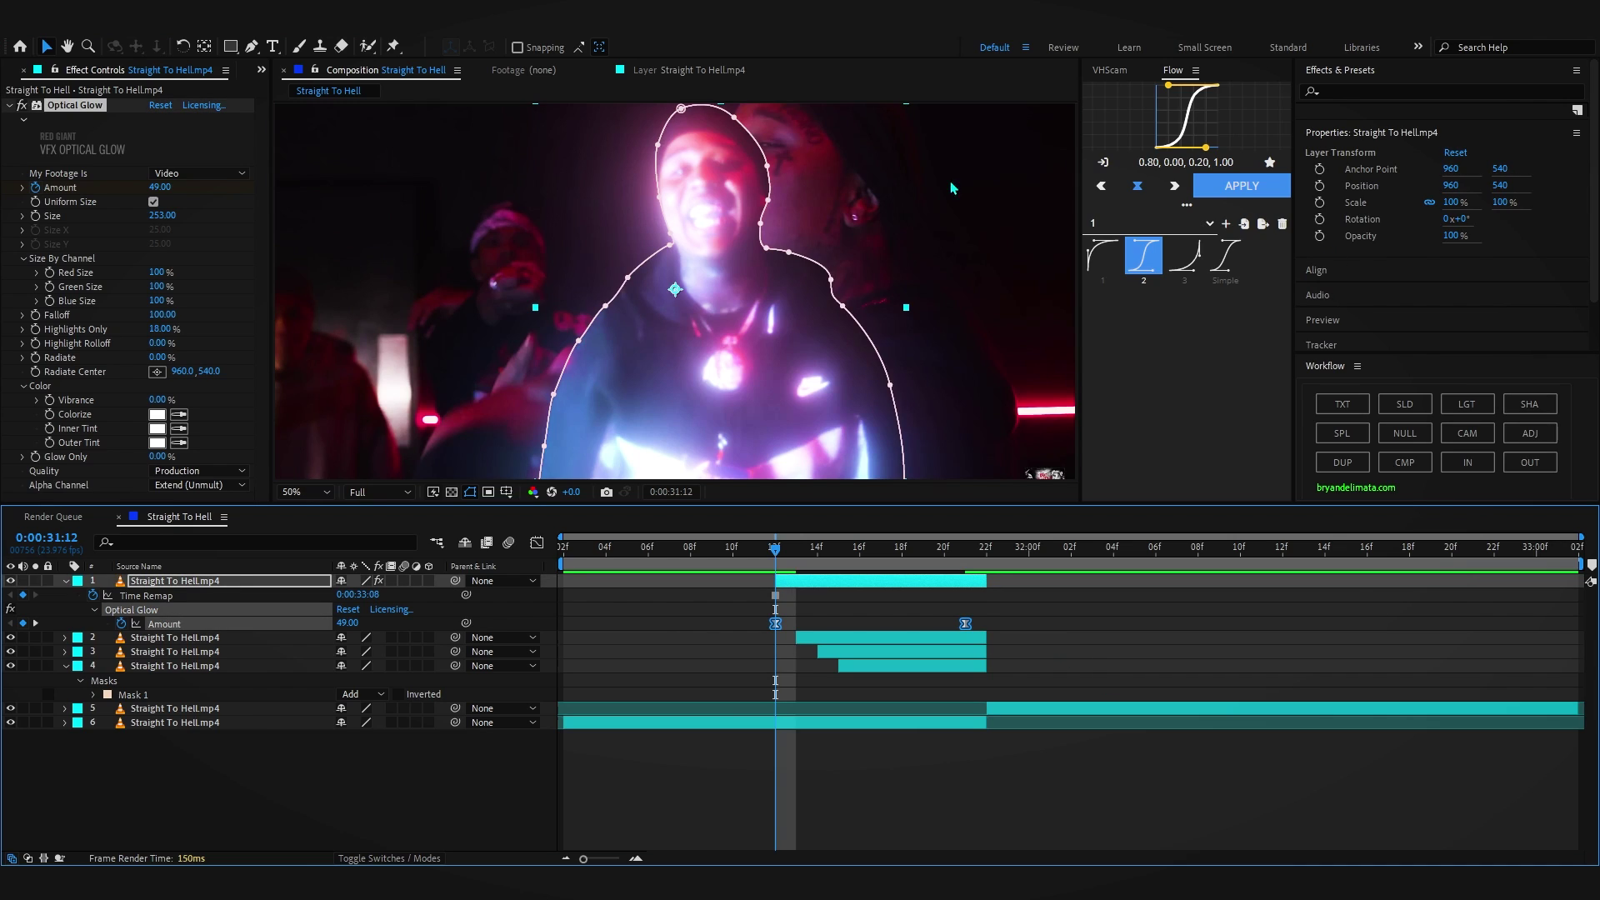
pyautogui.click(538, 543)
pyautogui.moveTo(815, 590); pyautogui.dragTo(650, 690)
pyautogui.moveTo(838, 592); pyautogui.dragTo(761, 715)
# Play back the transition from before 0:00:31:12 to review the eased glow fade
pyautogui.moveTo(775, 550); pyautogui.dragTo(648, 550)
pyautogui.press('space')
pyautogui.press('space')
pyautogui.press('space')
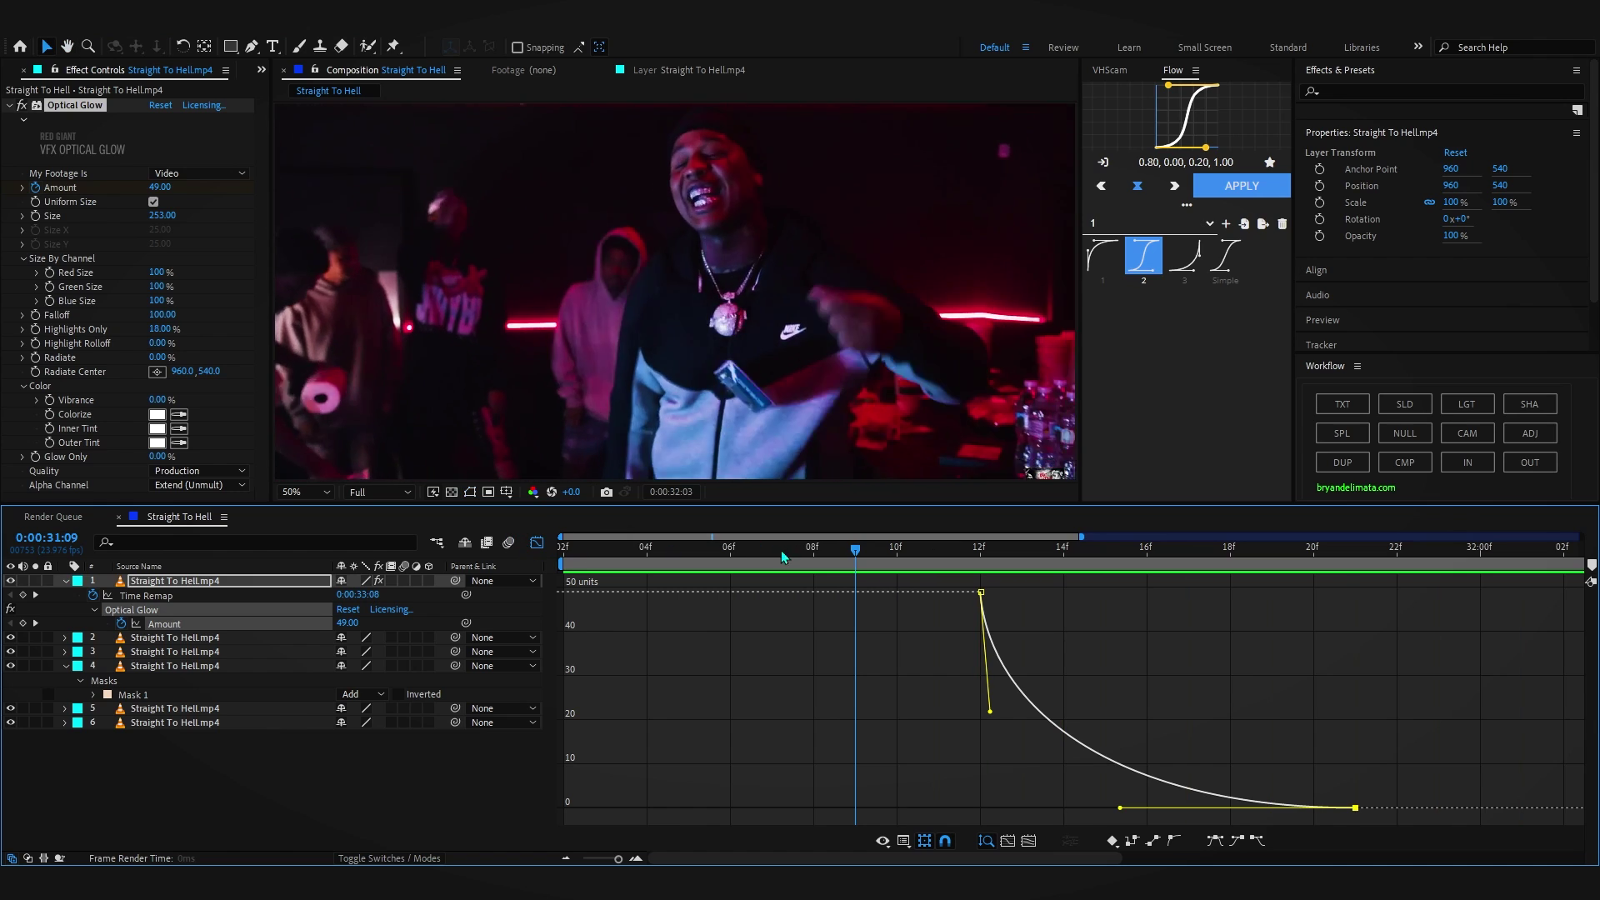
pyautogui.click(891, 553)
pyautogui.press('space')
pyautogui.press('space')
# Apply the Exposure effect to layer 1 and place it above Optical Glow
pyautogui.hotkey('ctrl', 'space')
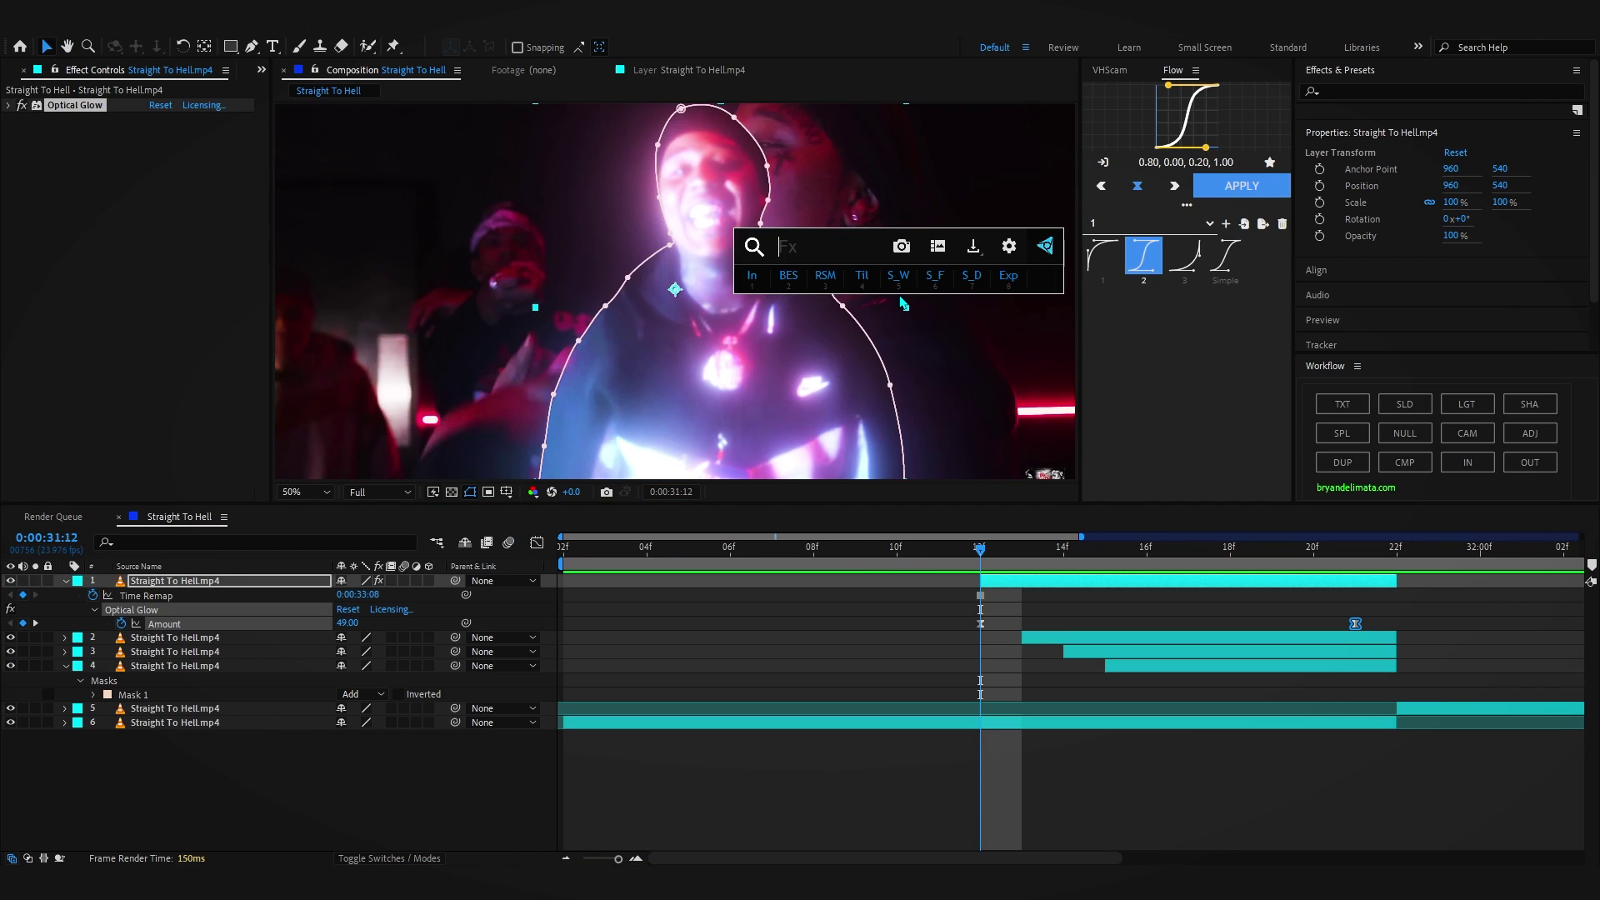
pyautogui.write('expos')
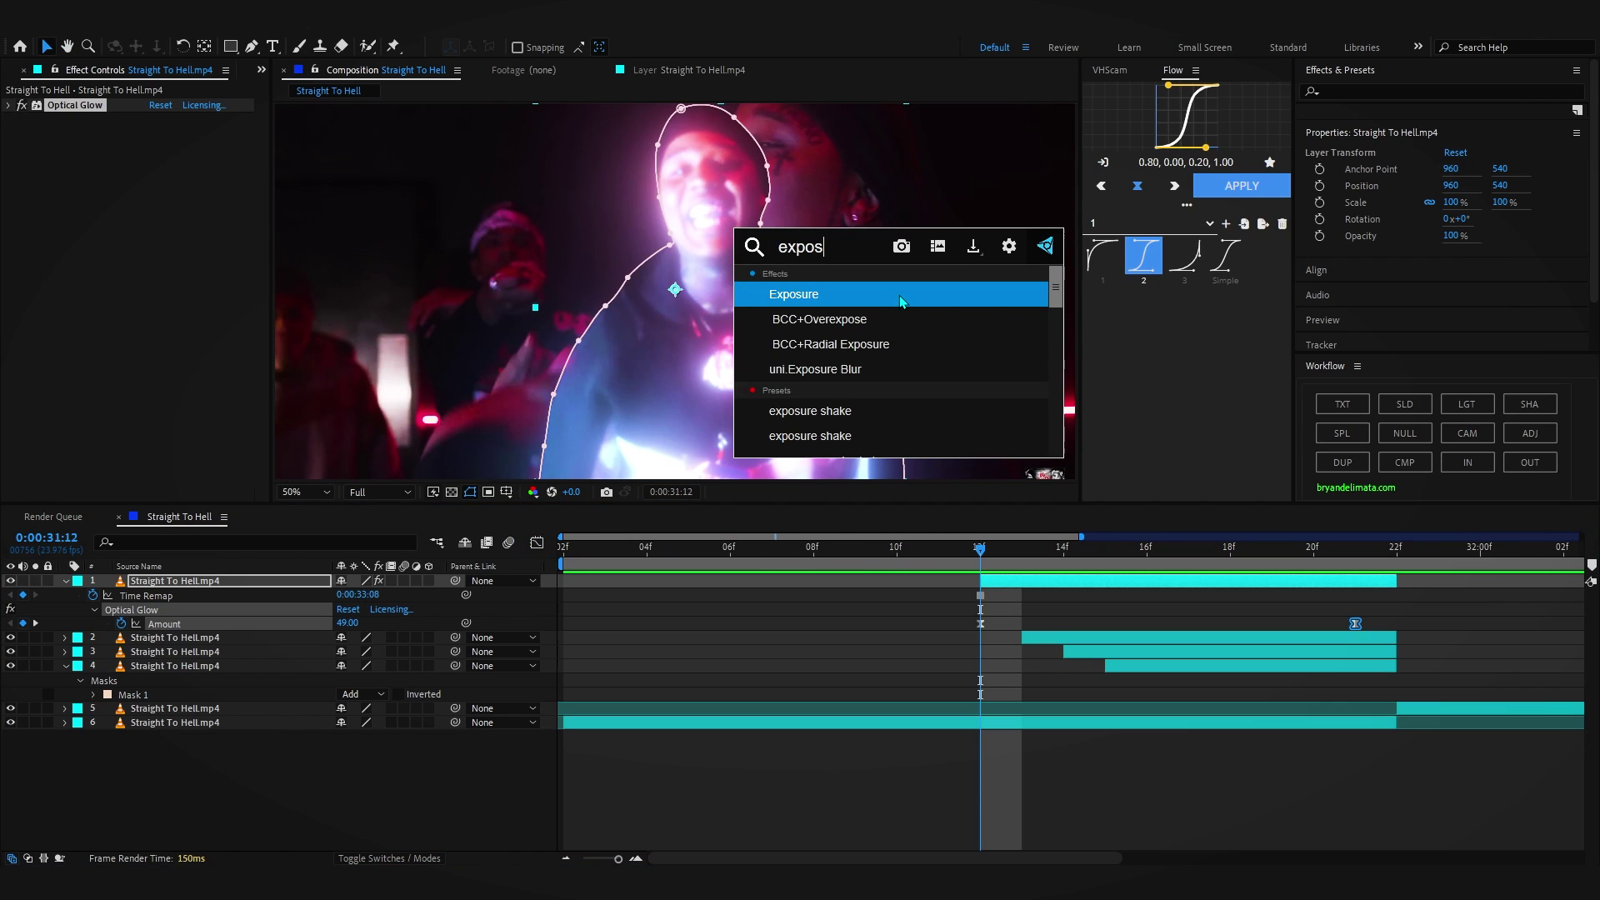
pyautogui.click(901, 302)
pyautogui.moveTo(60, 127); pyautogui.dragTo(60, 109)
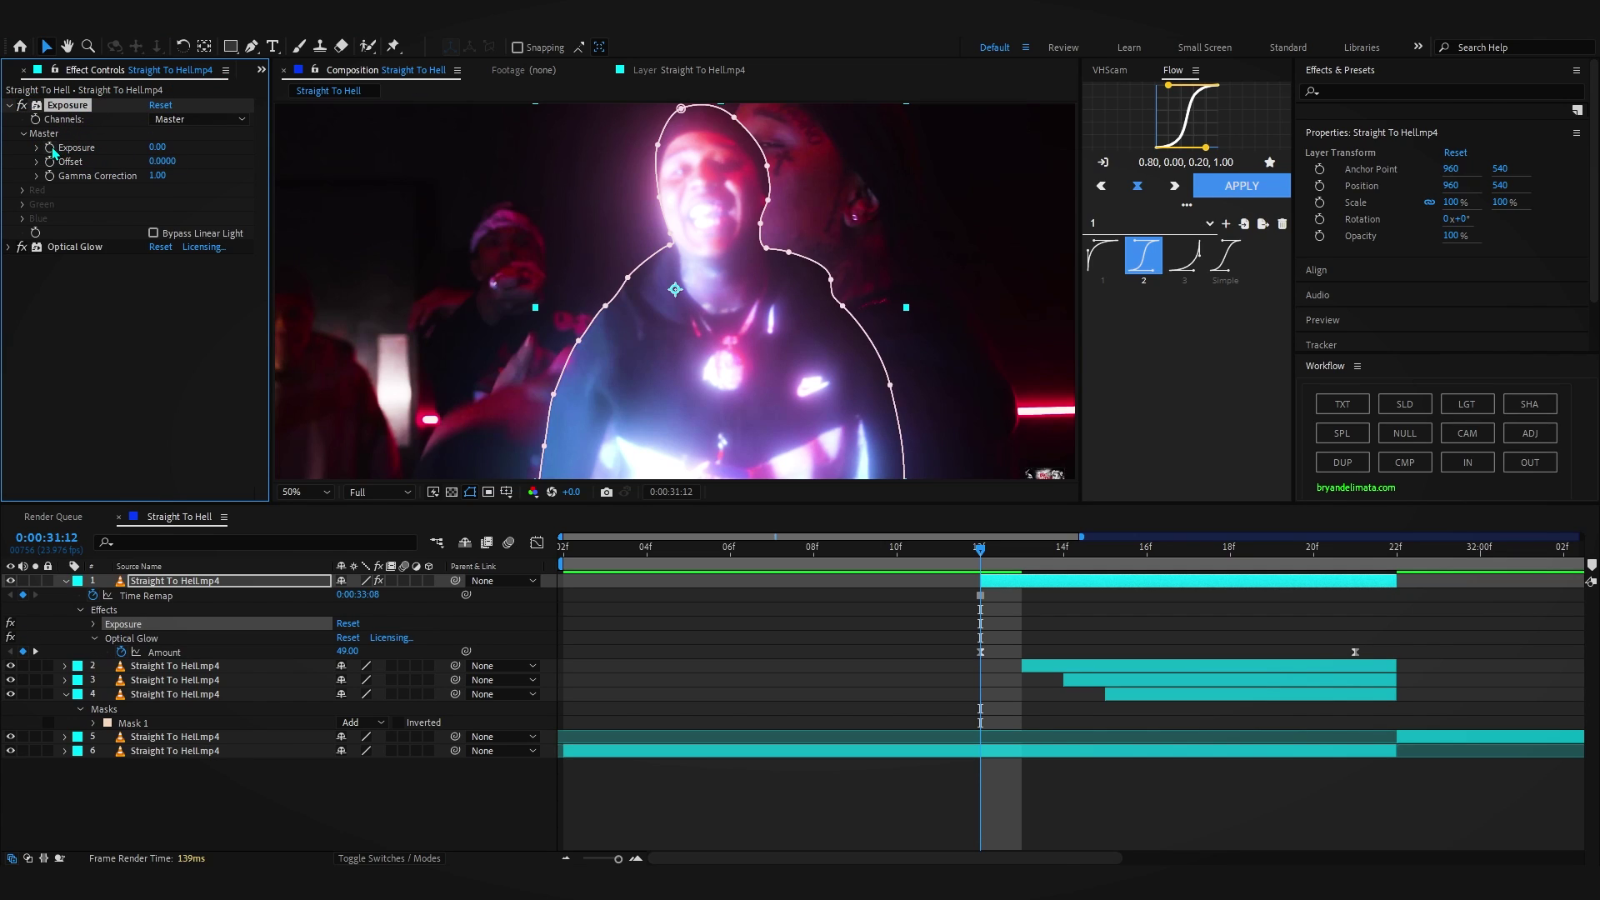
# Keyframe the Exposure on layer 1 from 2.51 at 0:00:31:12 to 0 at 0:00:31:18
pyautogui.press('u')
pyautogui.press('u')
pyautogui.moveTo(980, 624); pyautogui.dragTo(1230, 625)
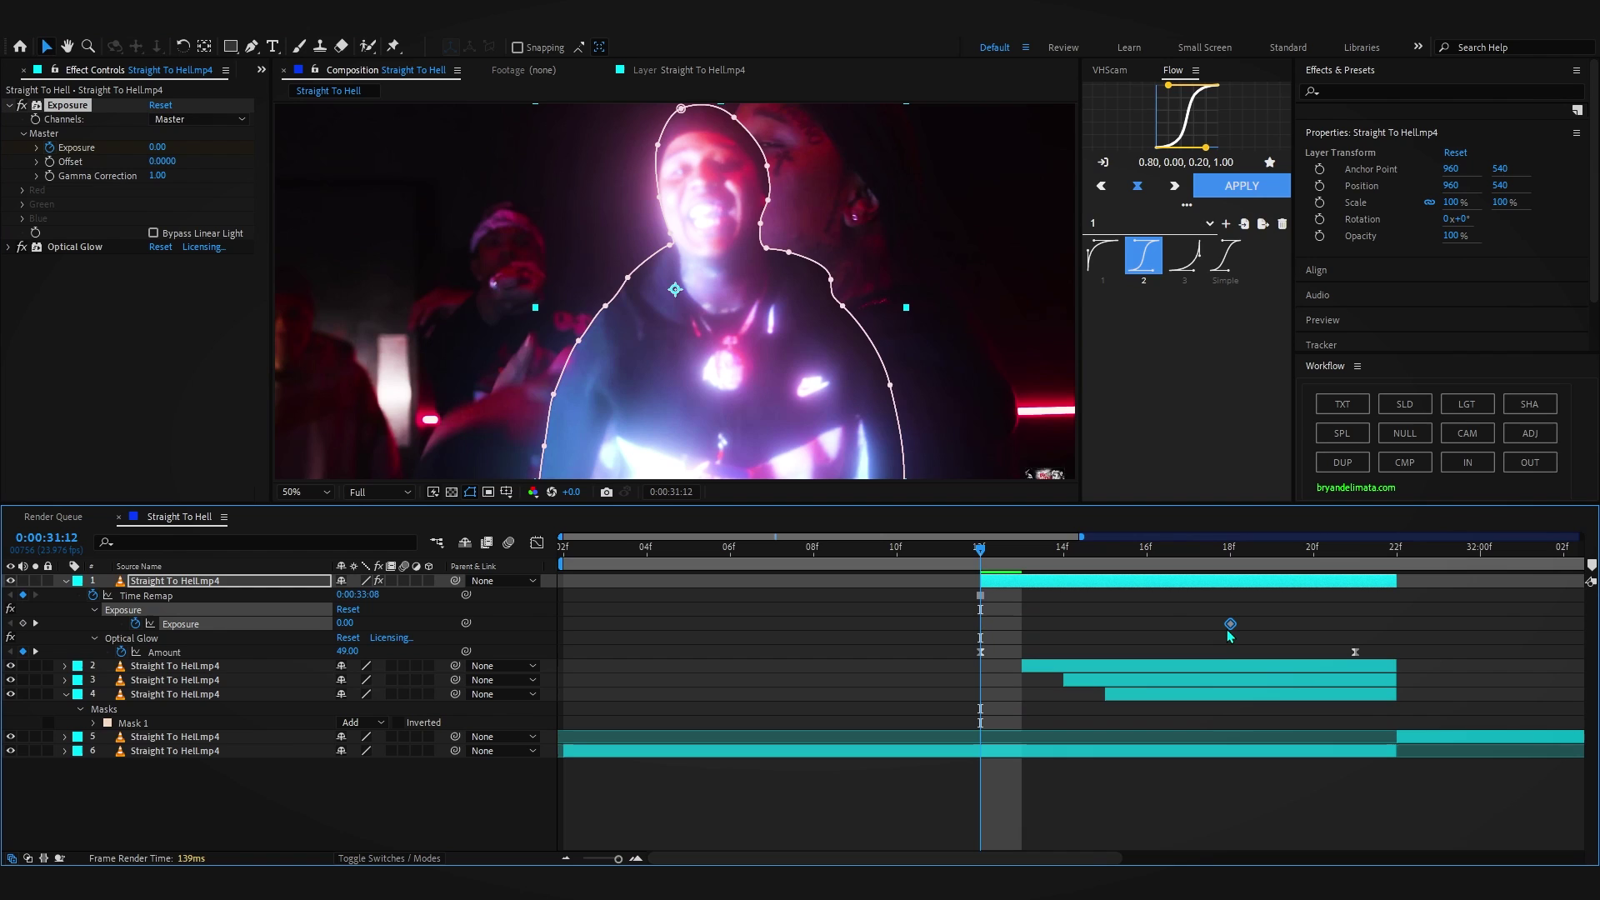
pyautogui.moveTo(348, 623); pyautogui.dragTo(560, 628)
# Play back the transition from 0:00:31:09 several times to review the exposure flash on the main performer's cutout
pyautogui.moveTo(954, 569); pyautogui.dragTo(855, 567)
pyautogui.press('space')
pyautogui.press('space')
pyautogui.press('space')
pyautogui.press('space')
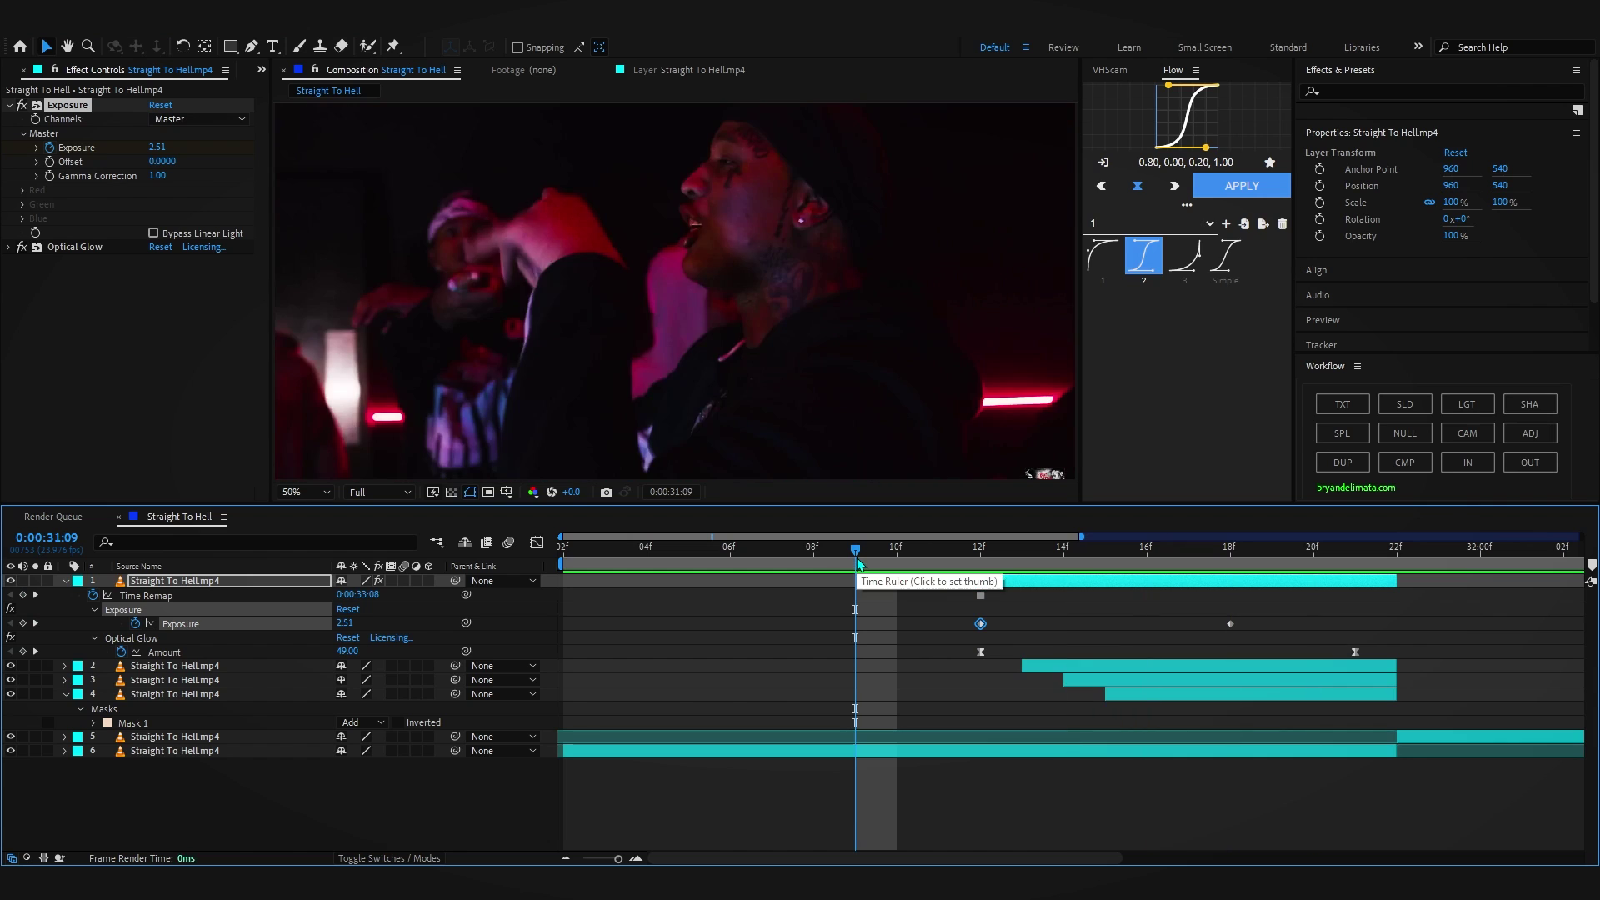
pyautogui.press('space')
pyautogui.press('space')
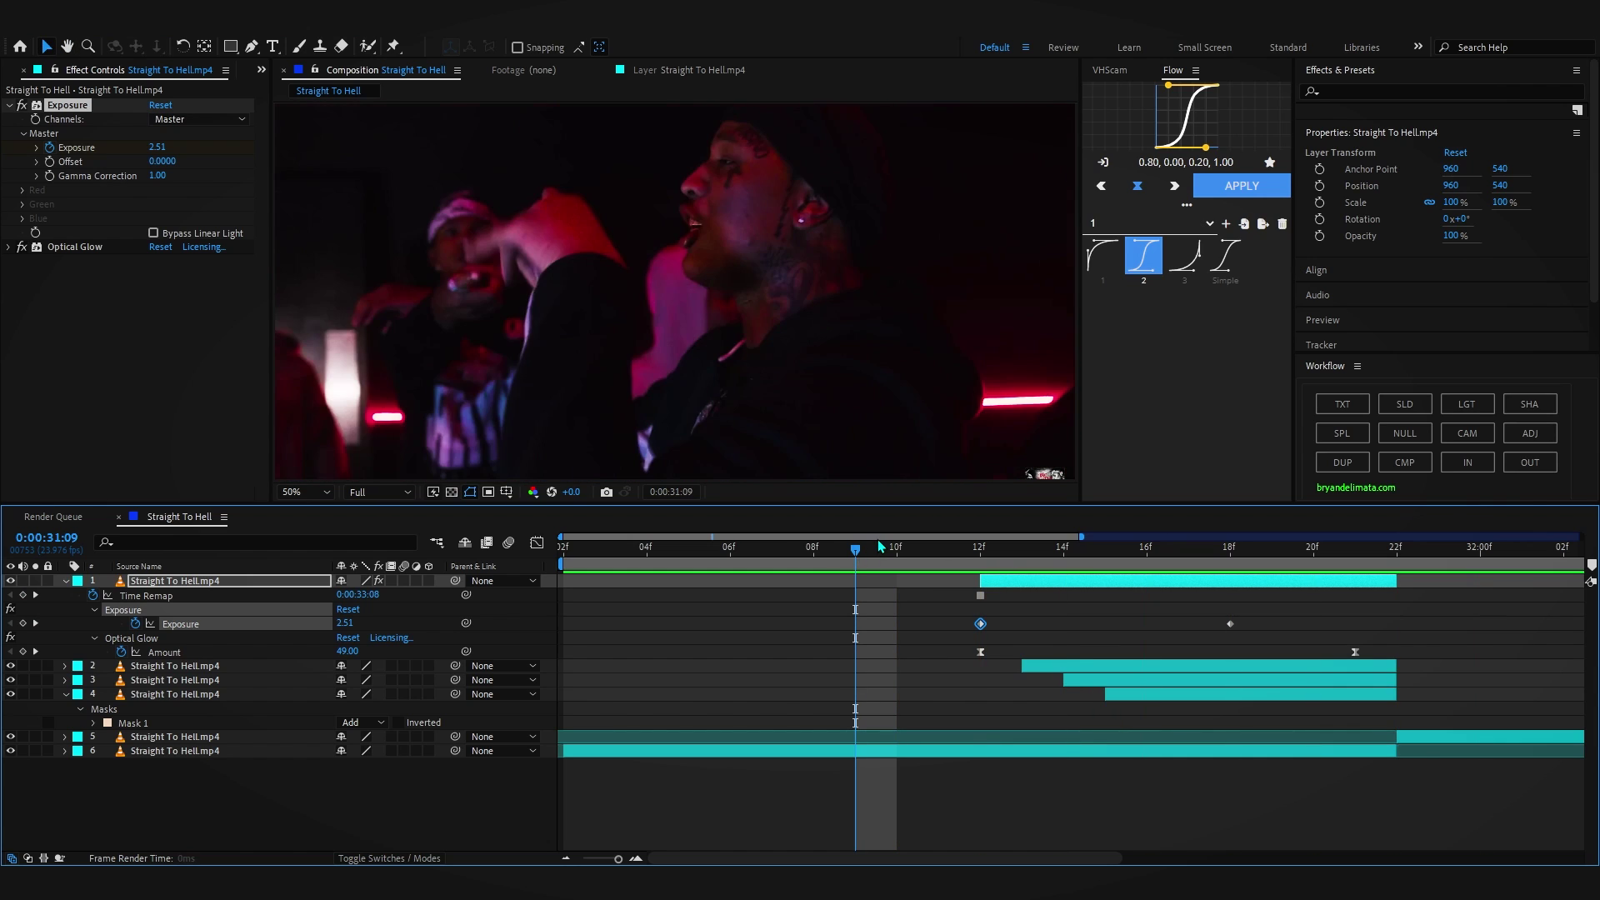
pyautogui.press('space')
pyautogui.press('space')
# Collapse the layers and stagger the cutouts two frames apart, starting layer 2 at 0:00:31:14, layer 3 at 0:00:31:16 and layer 4 at 0:00:31:18
pyautogui.moveTo(884, 560); pyautogui.dragTo(1050, 601)
pyautogui.click(1034, 666)
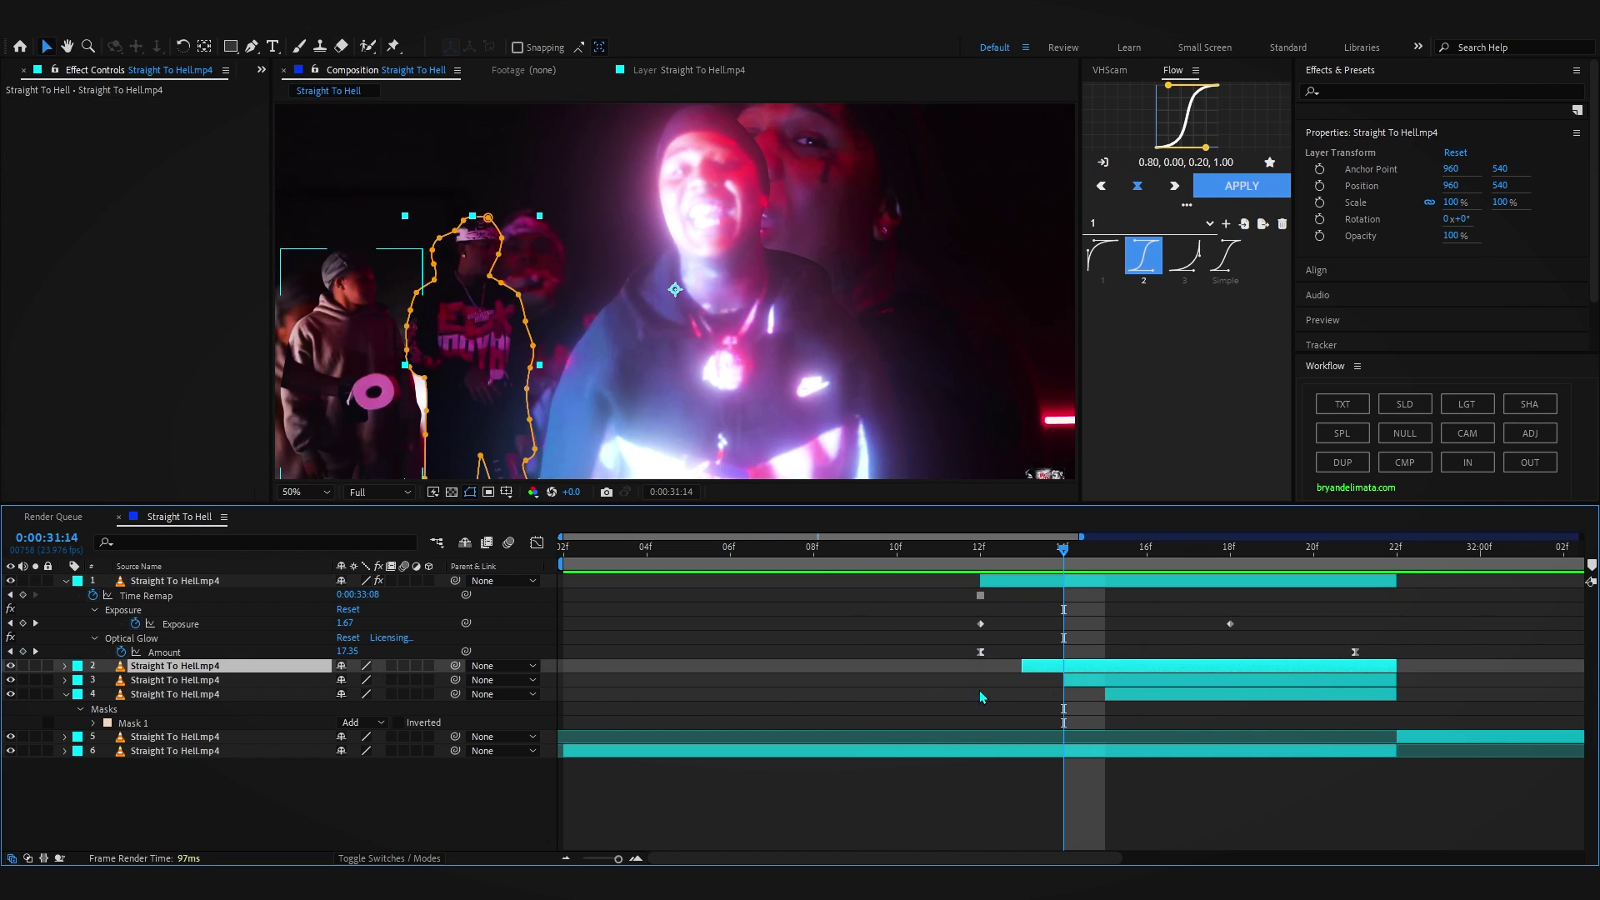
pyautogui.hotkey('ctrl', 'a')
pyautogui.click(66, 581)
pyautogui.click(133, 708)
pyautogui.click(1031, 596)
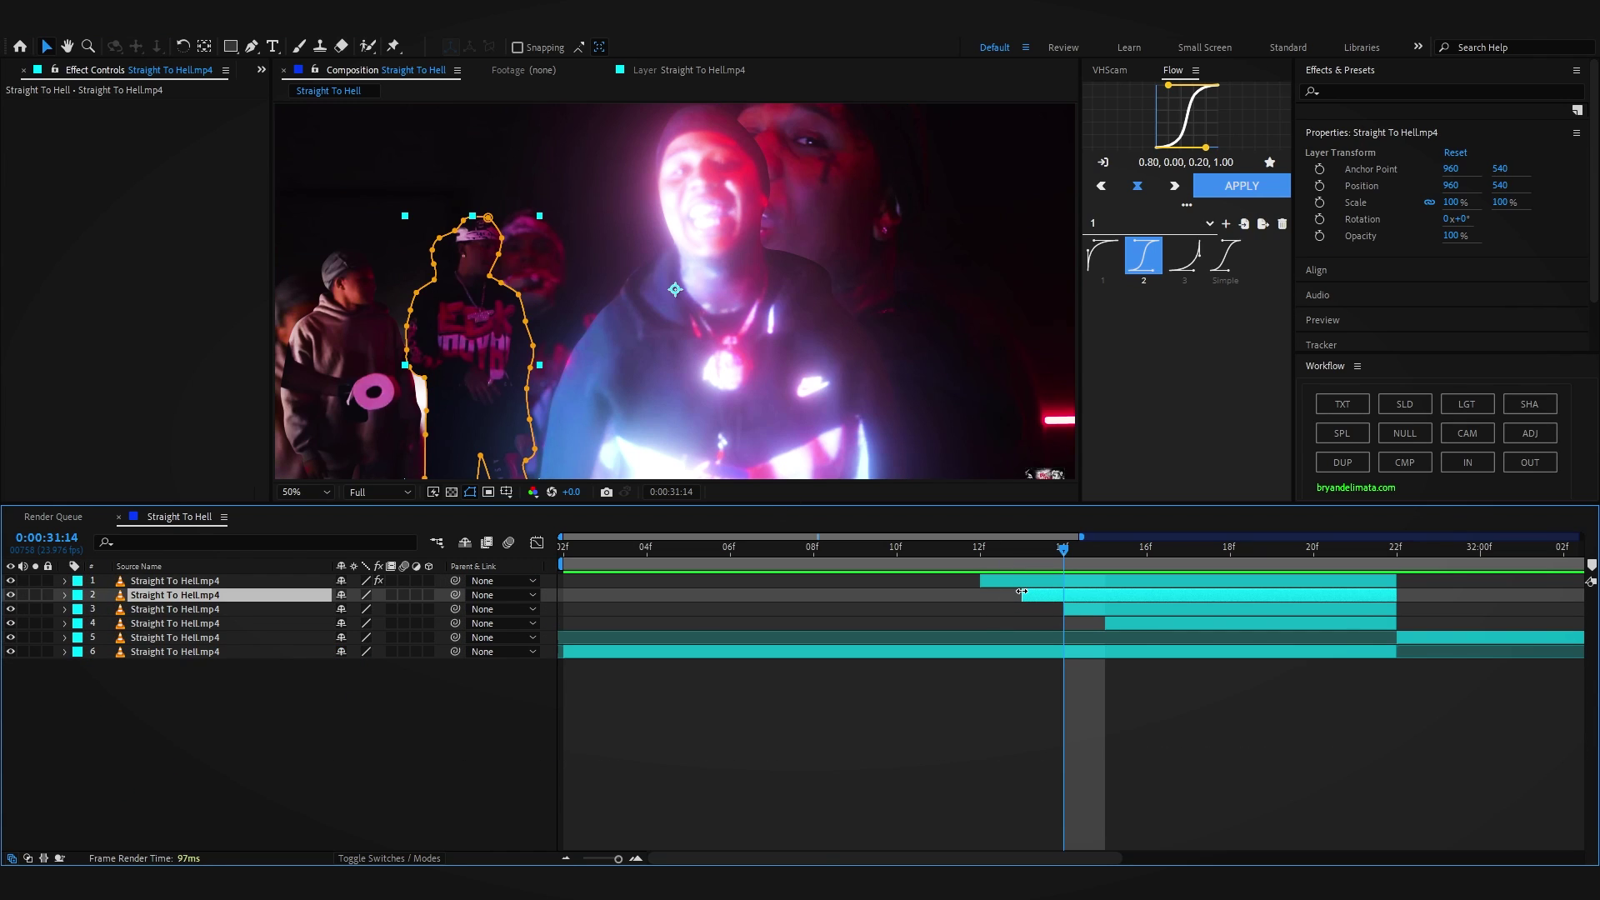
pyautogui.moveTo(1022, 592); pyautogui.dragTo(1230, 626)
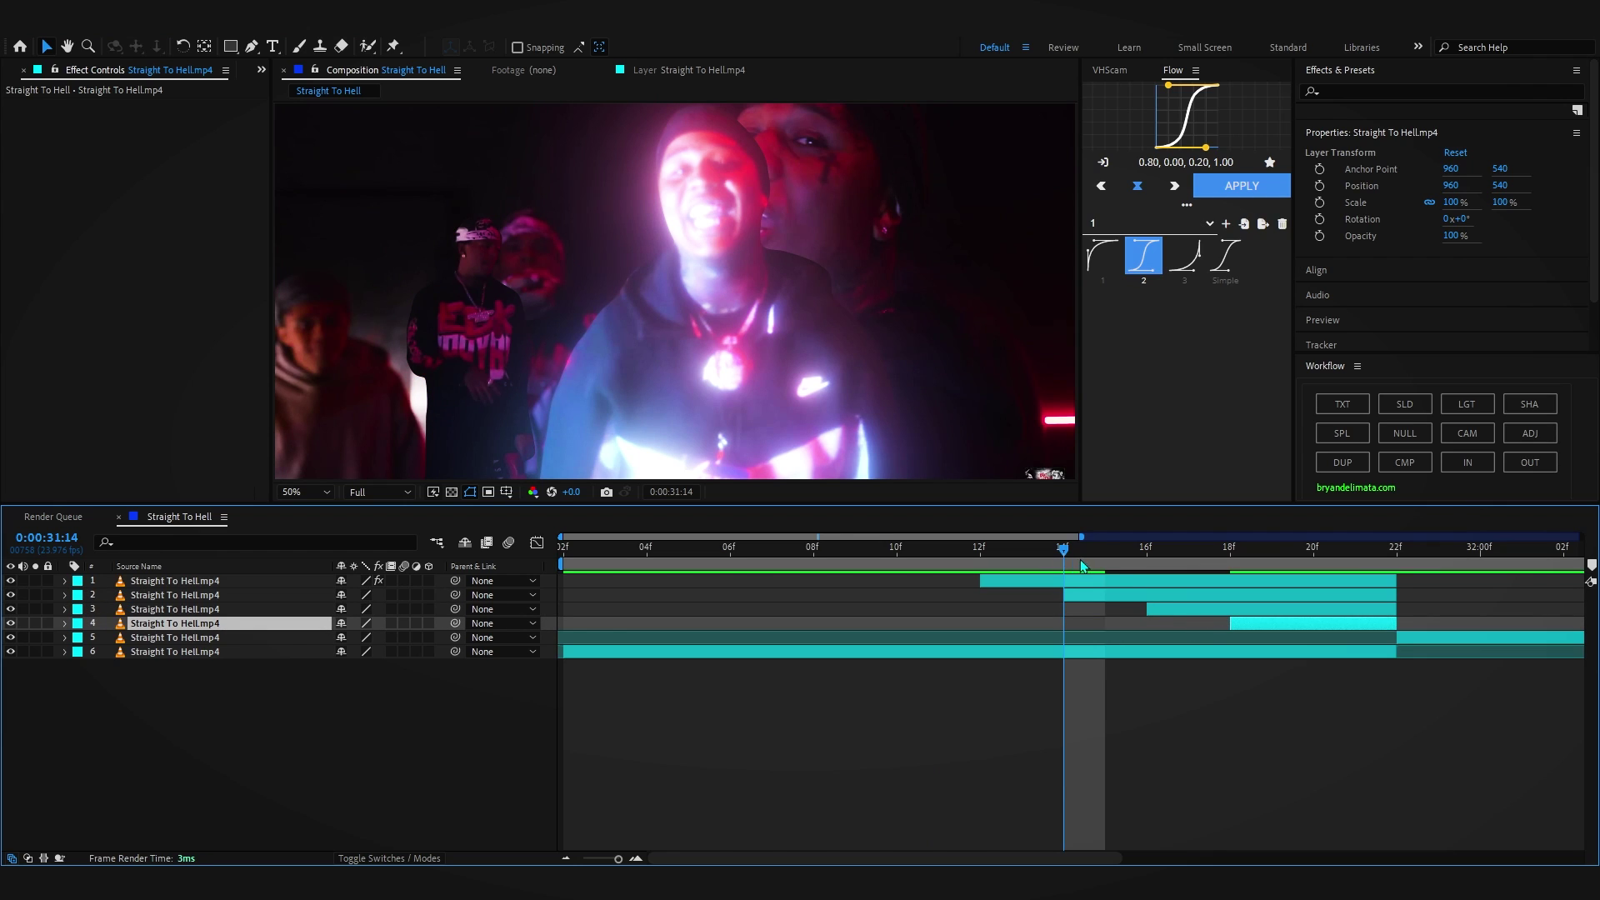
# Play back the transition to review the two-frame stagger between the cutouts
pyautogui.press('space')
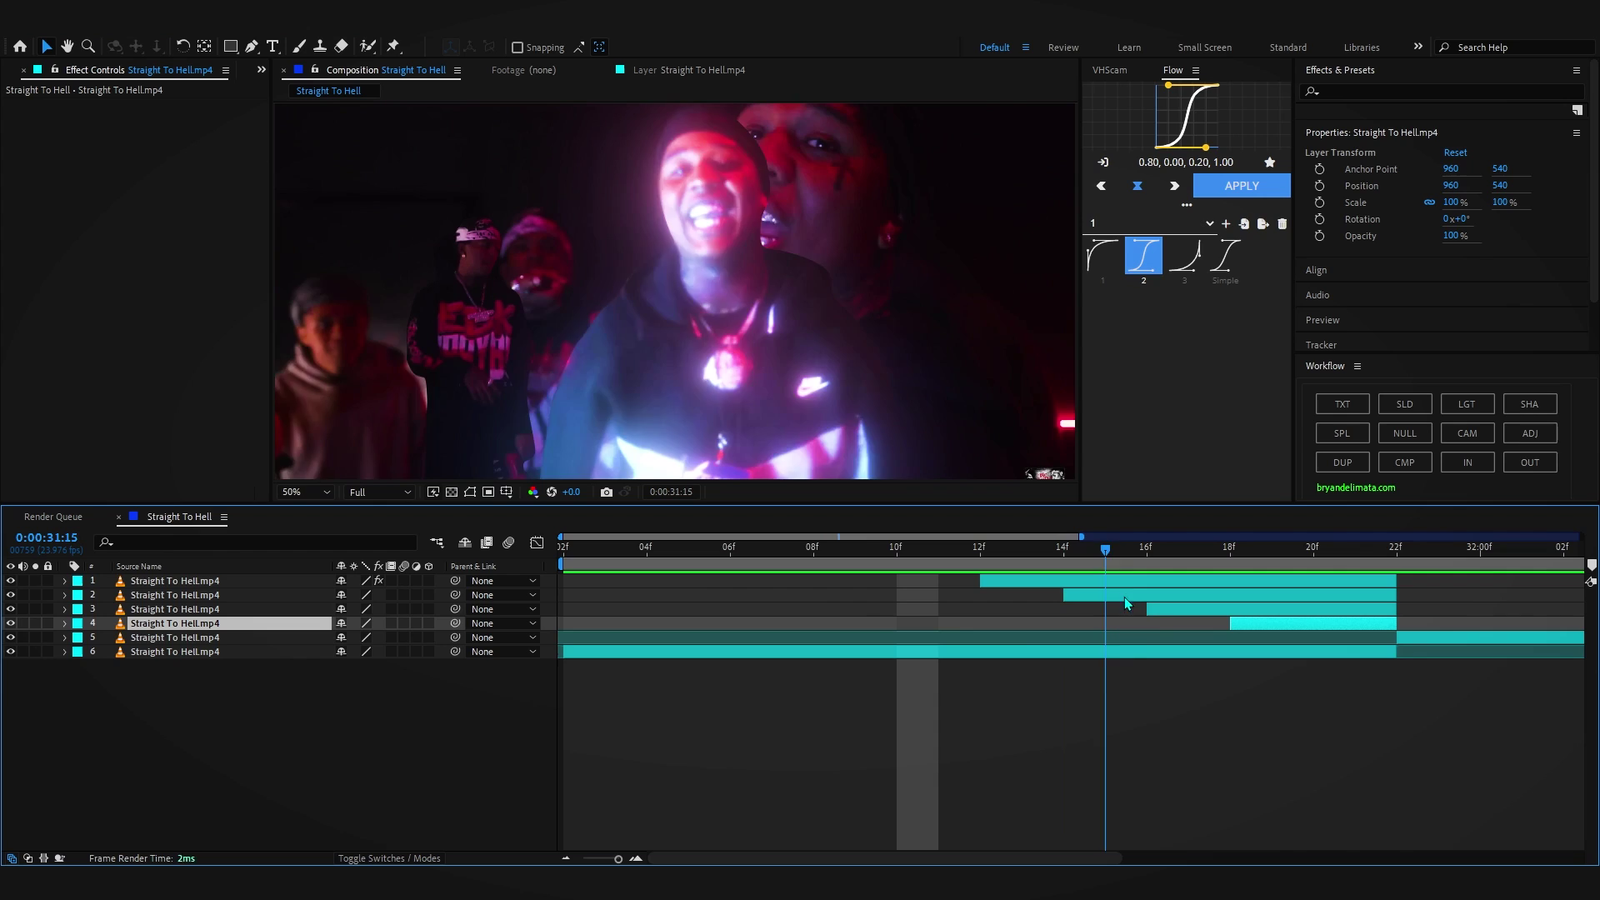
pyautogui.moveTo(1124, 597); pyautogui.dragTo(1289, 669)
pyautogui.click(1289, 669)
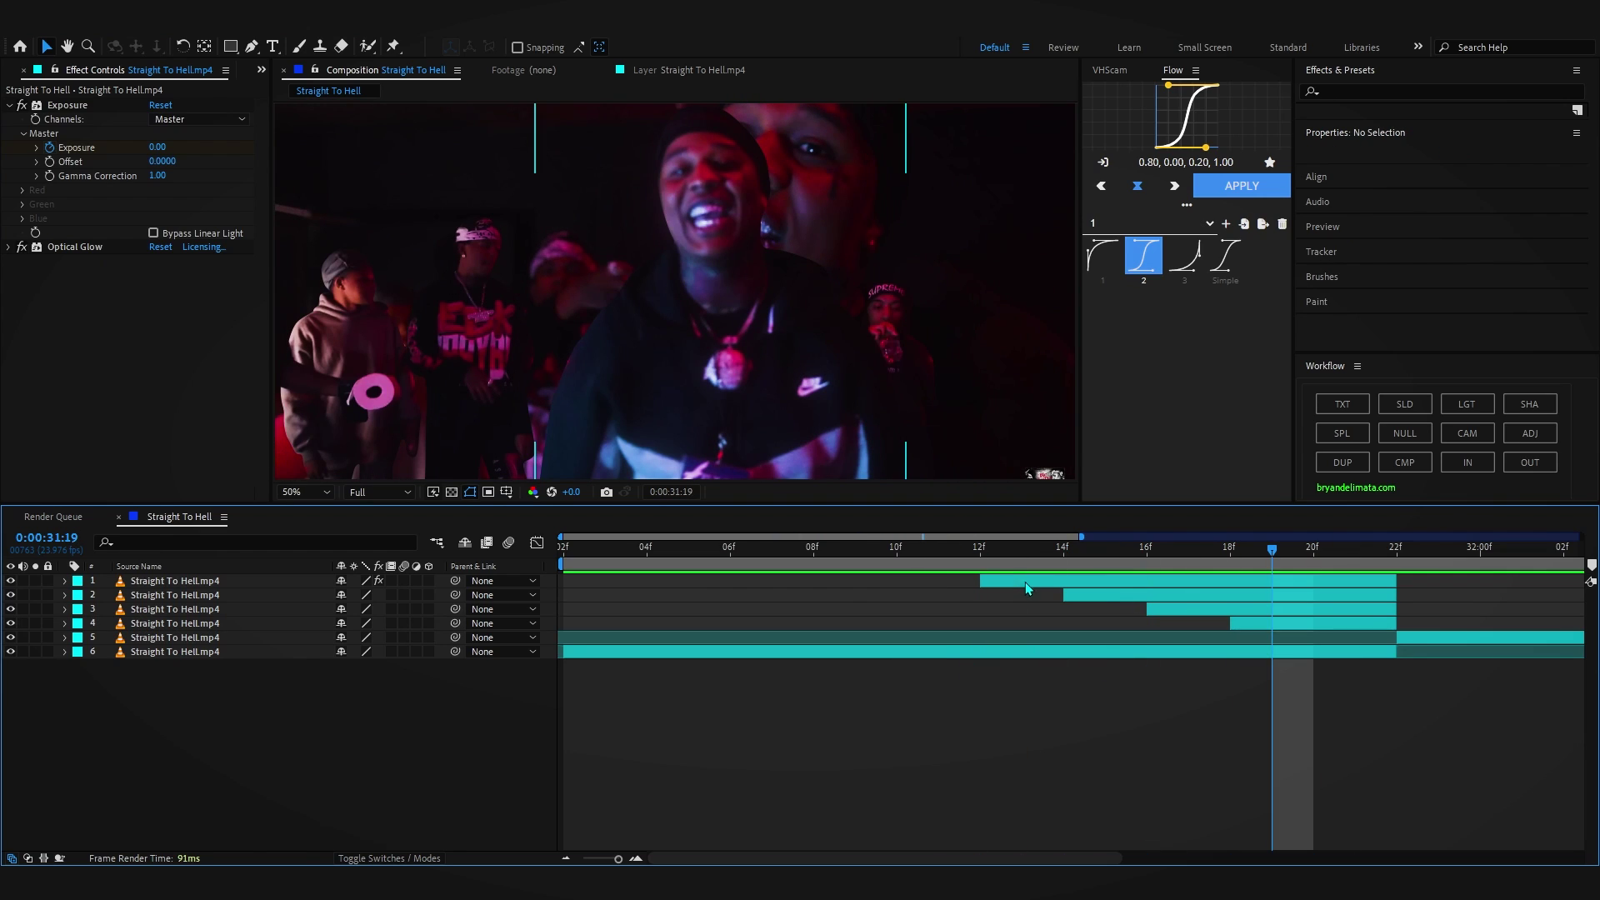
# Copy the Exposure and Optical Glow effects from layer 1 onto layer 2, starting their keyframes at 0:00:31:14
pyautogui.click(1027, 588)
pyautogui.click(1060, 548)
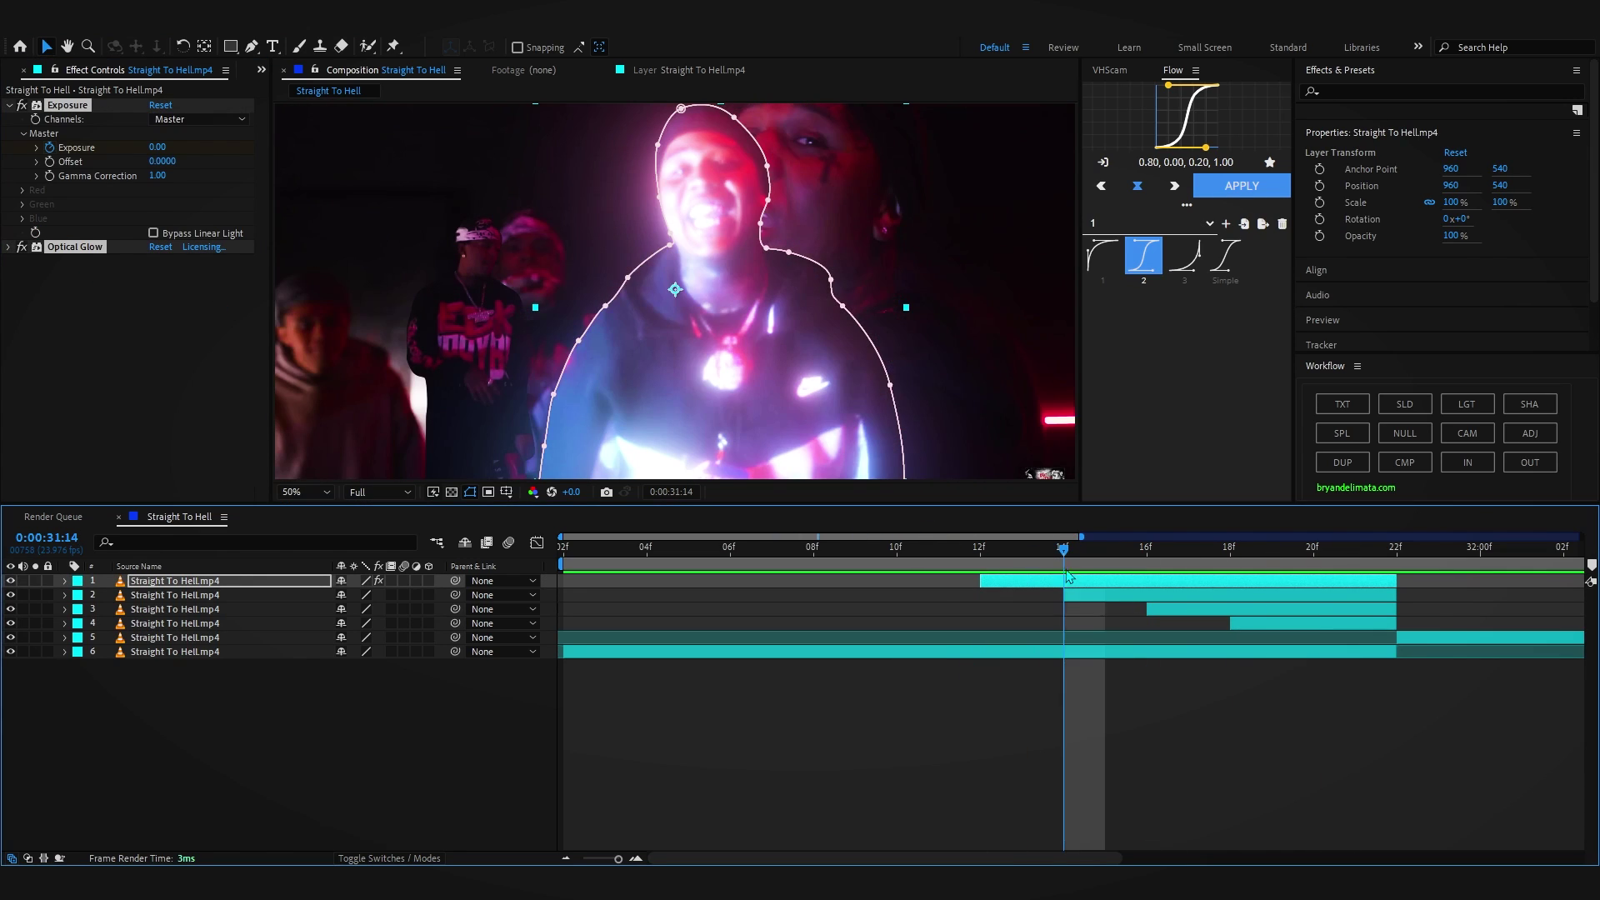
pyautogui.click(1083, 595)
pyautogui.press('pagedown')
pyautogui.press('pagedown')
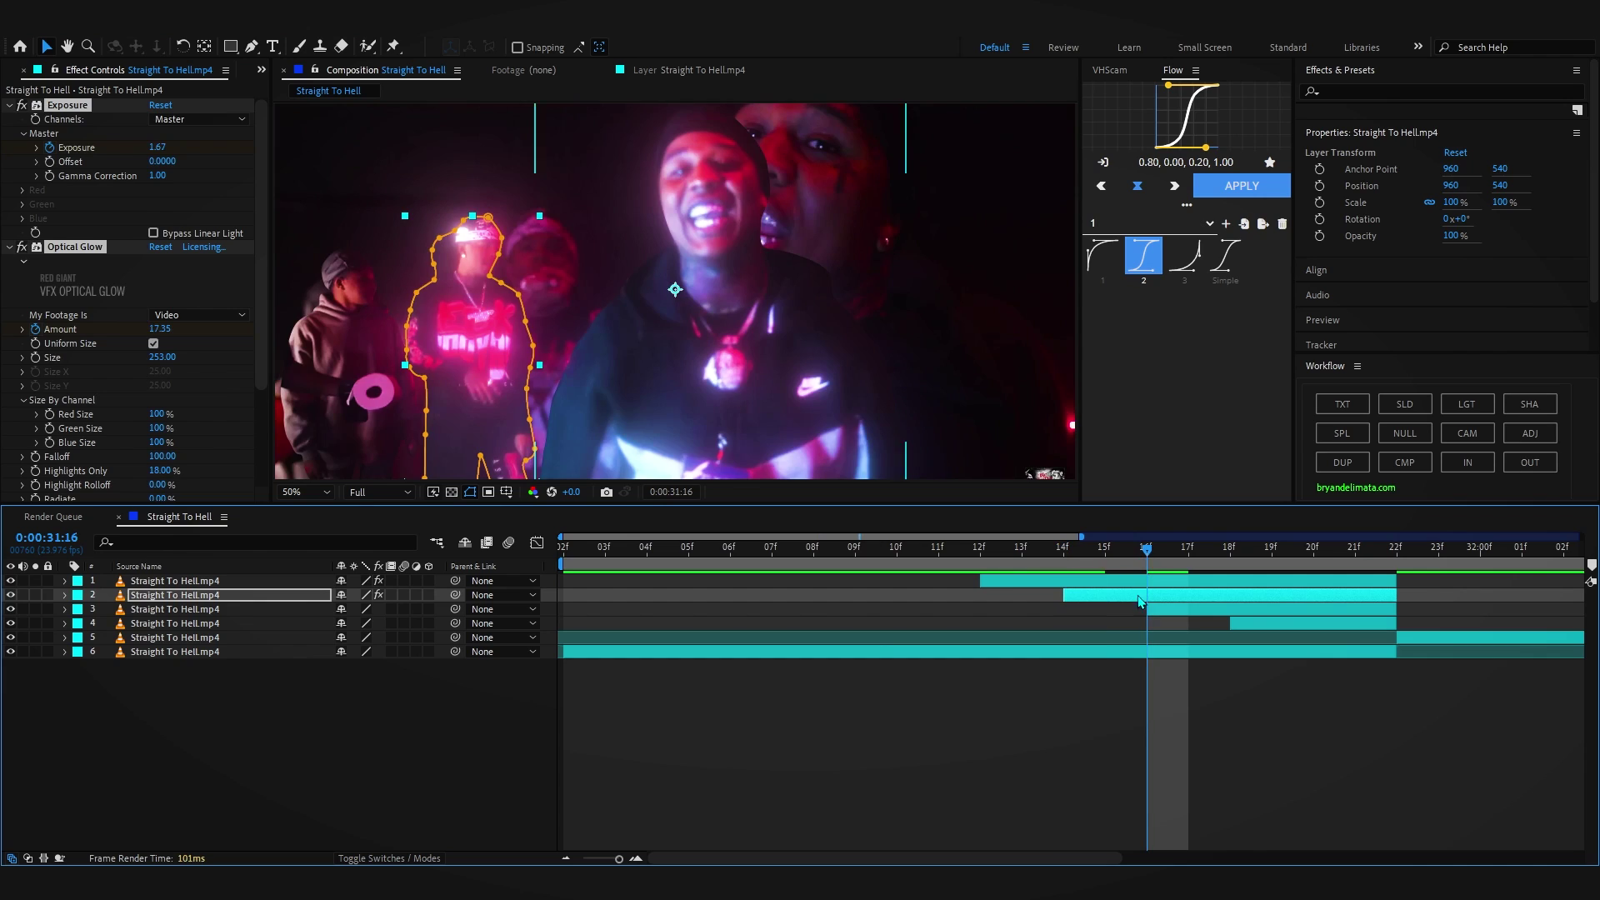
# Paste the Exposure and Optical Glow effects onto layer 3 at 0:00:31:16 and onto layer 4 at 0:00:31:18
pyautogui.click(1158, 611)
pyautogui.hotkey('ctrl', 'v')
pyautogui.press('pagedown')
pyautogui.press('pagedown')
pyautogui.click(1243, 623)
pyautogui.hotkey('ctrl', 'v')
# Play back the transition from 0:00:31:10 with the composition view set to Fit, reviewing the flashes on all cutouts
pyautogui.moveTo(1235, 550); pyautogui.dragTo(899, 571)
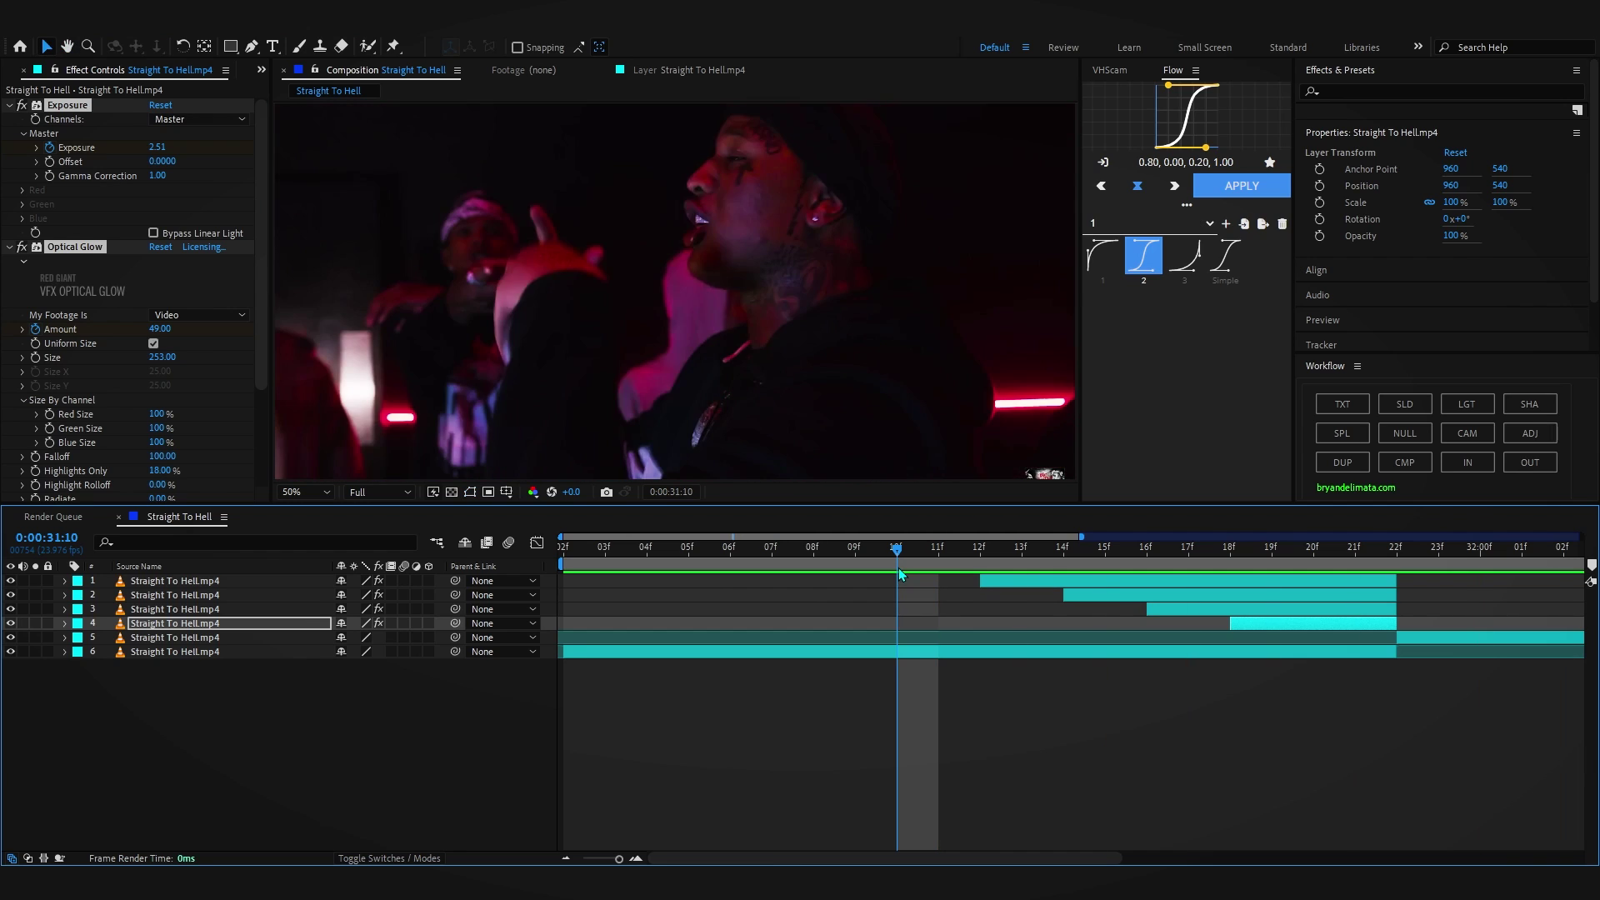
pyautogui.press('space')
pyautogui.scroll(-6, 520, 357)
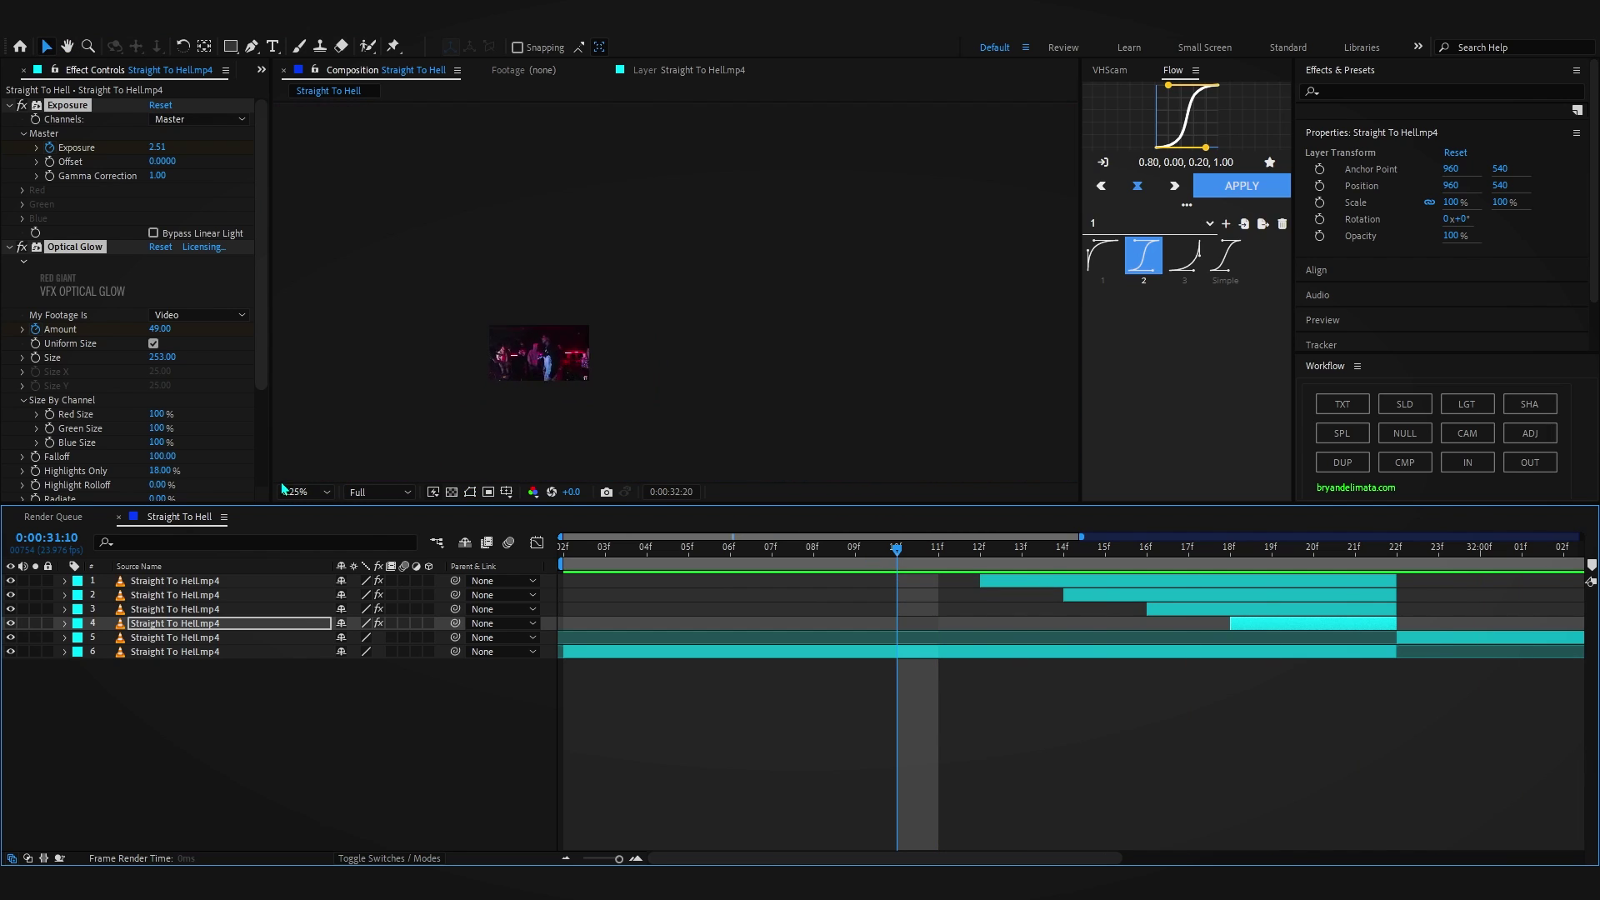
pyautogui.click(300, 491)
pyautogui.click(314, 526)
pyautogui.click(1037, 703)
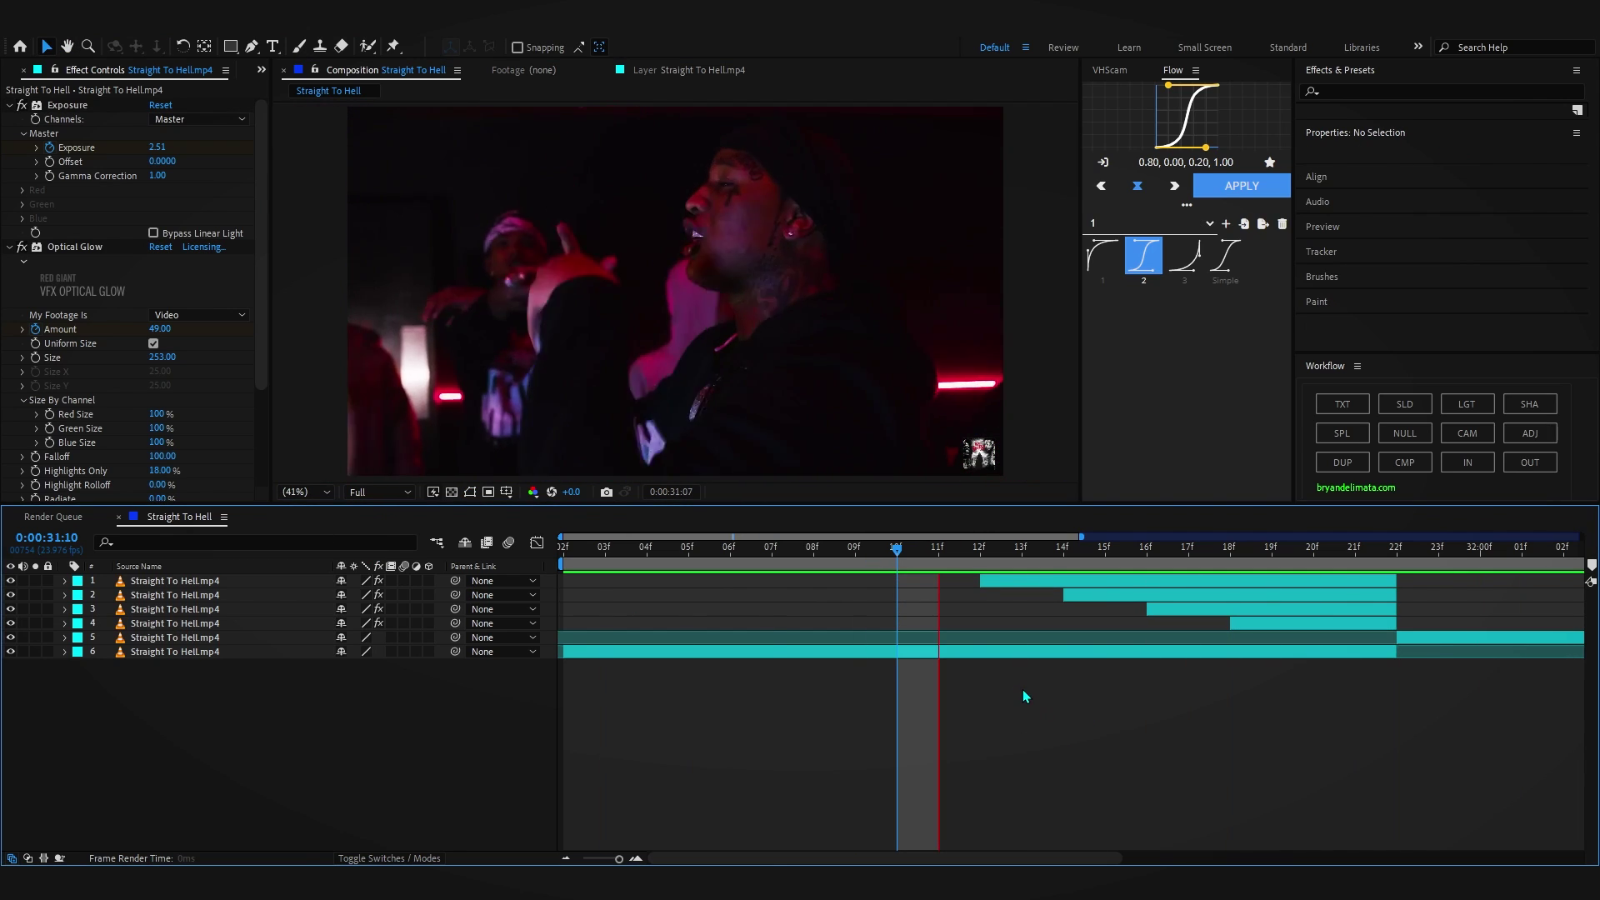
pyautogui.press('space')
# Apply the S_Shake effect to layer 1 with the current time at its first frame, 0:00:31:12
pyautogui.click(1009, 561)
pyautogui.click(1012, 580)
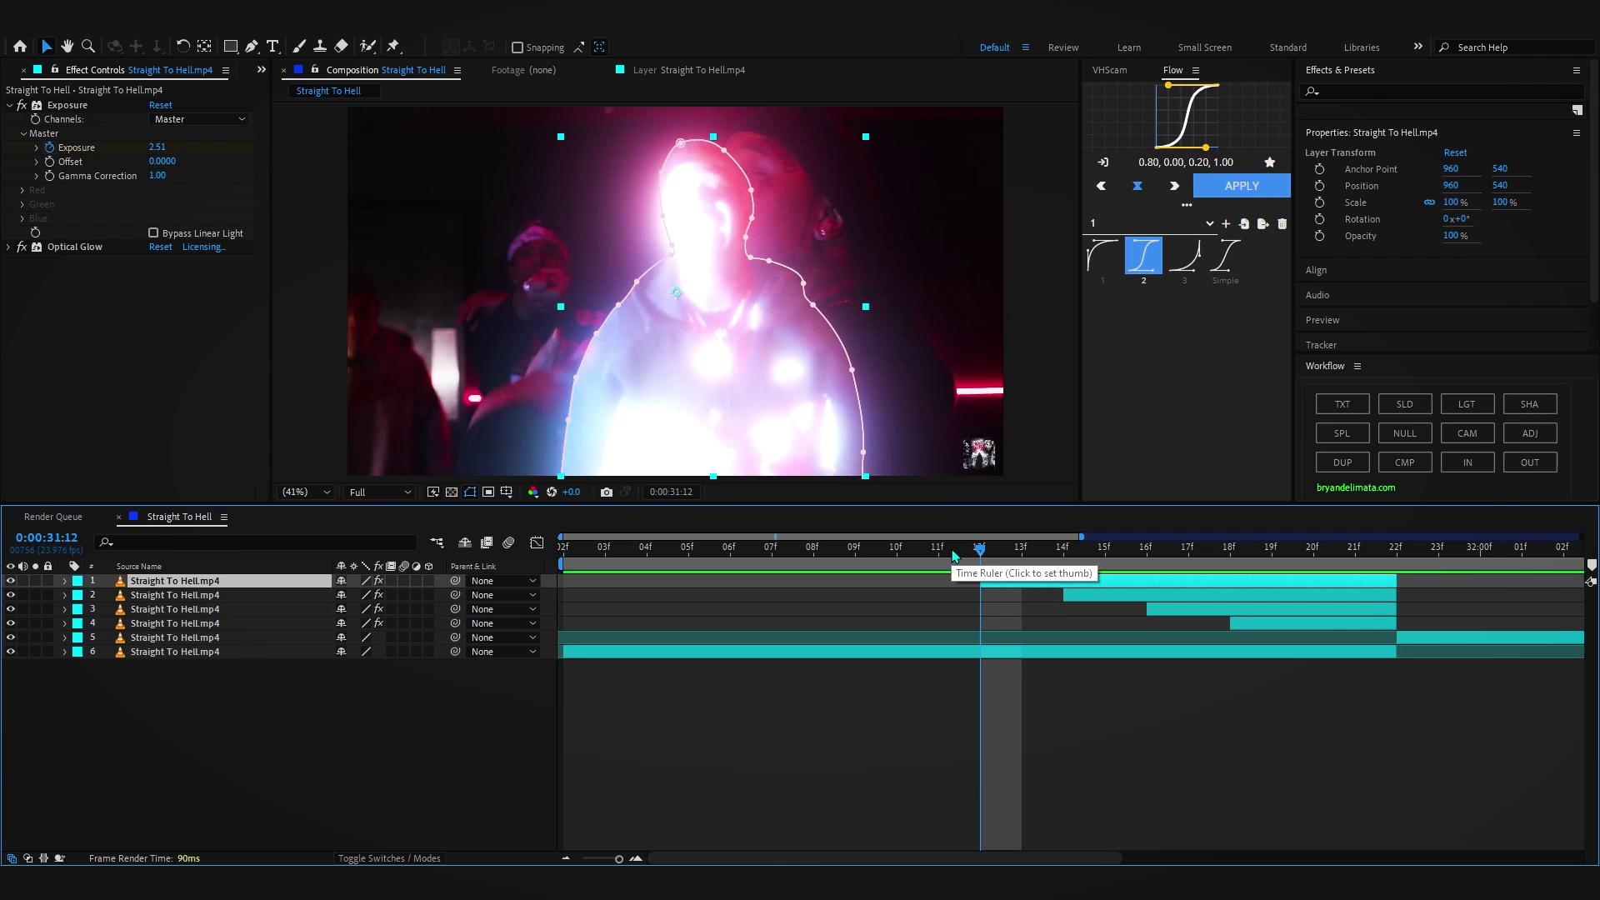
pyautogui.moveTo(987, 550); pyautogui.dragTo(963, 676)
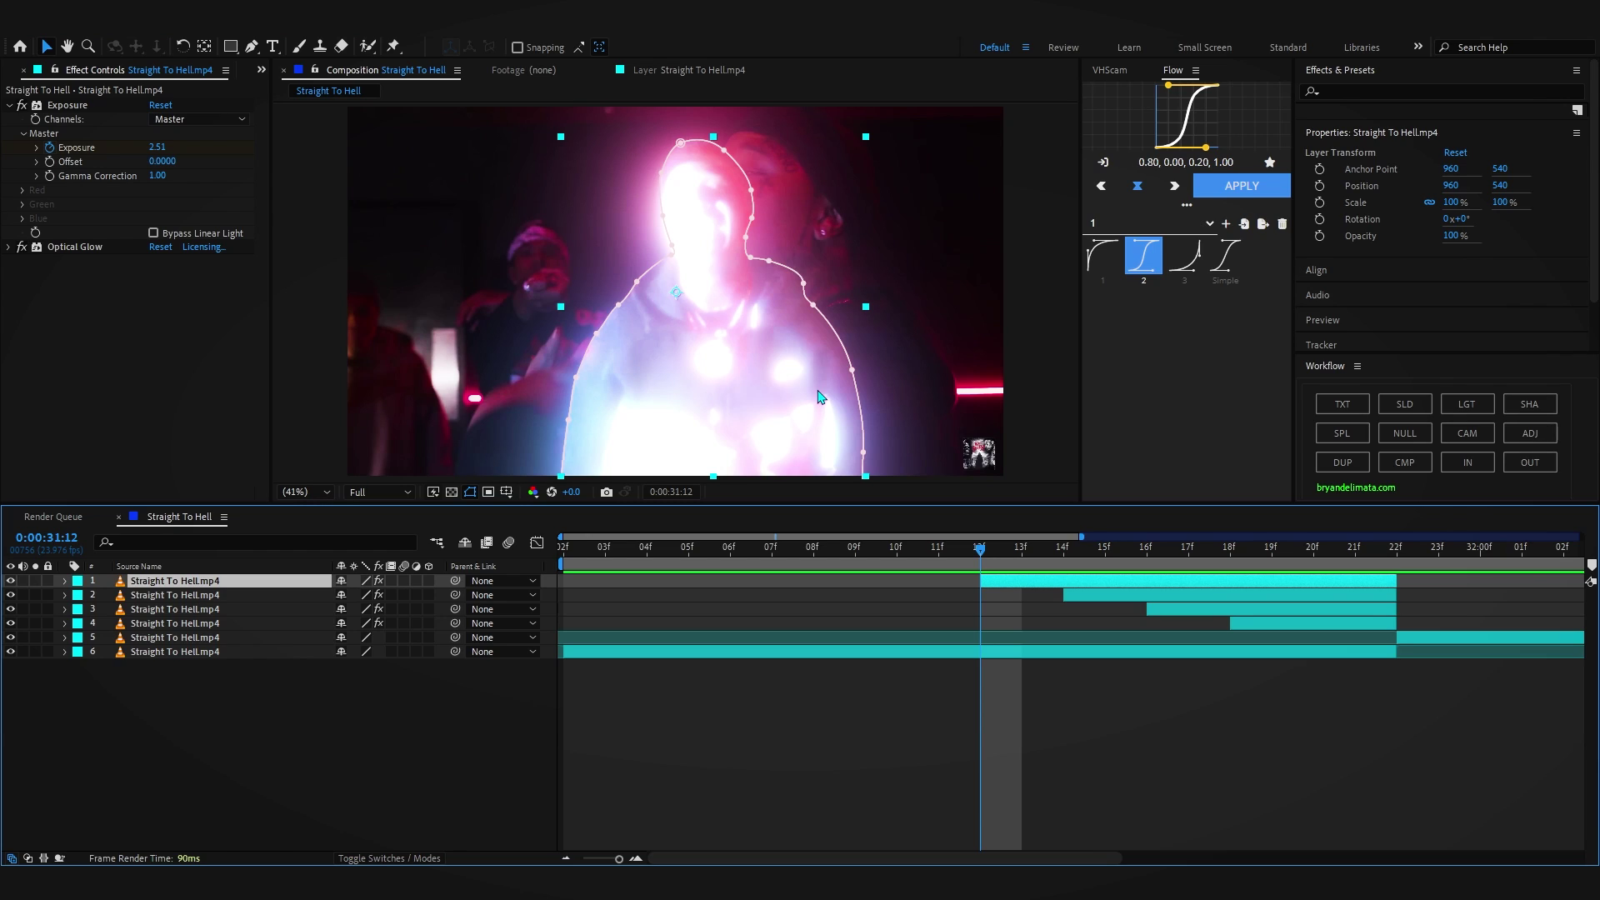
pyautogui.hotkey('ctrl', 'space')
pyautogui.write('shake')
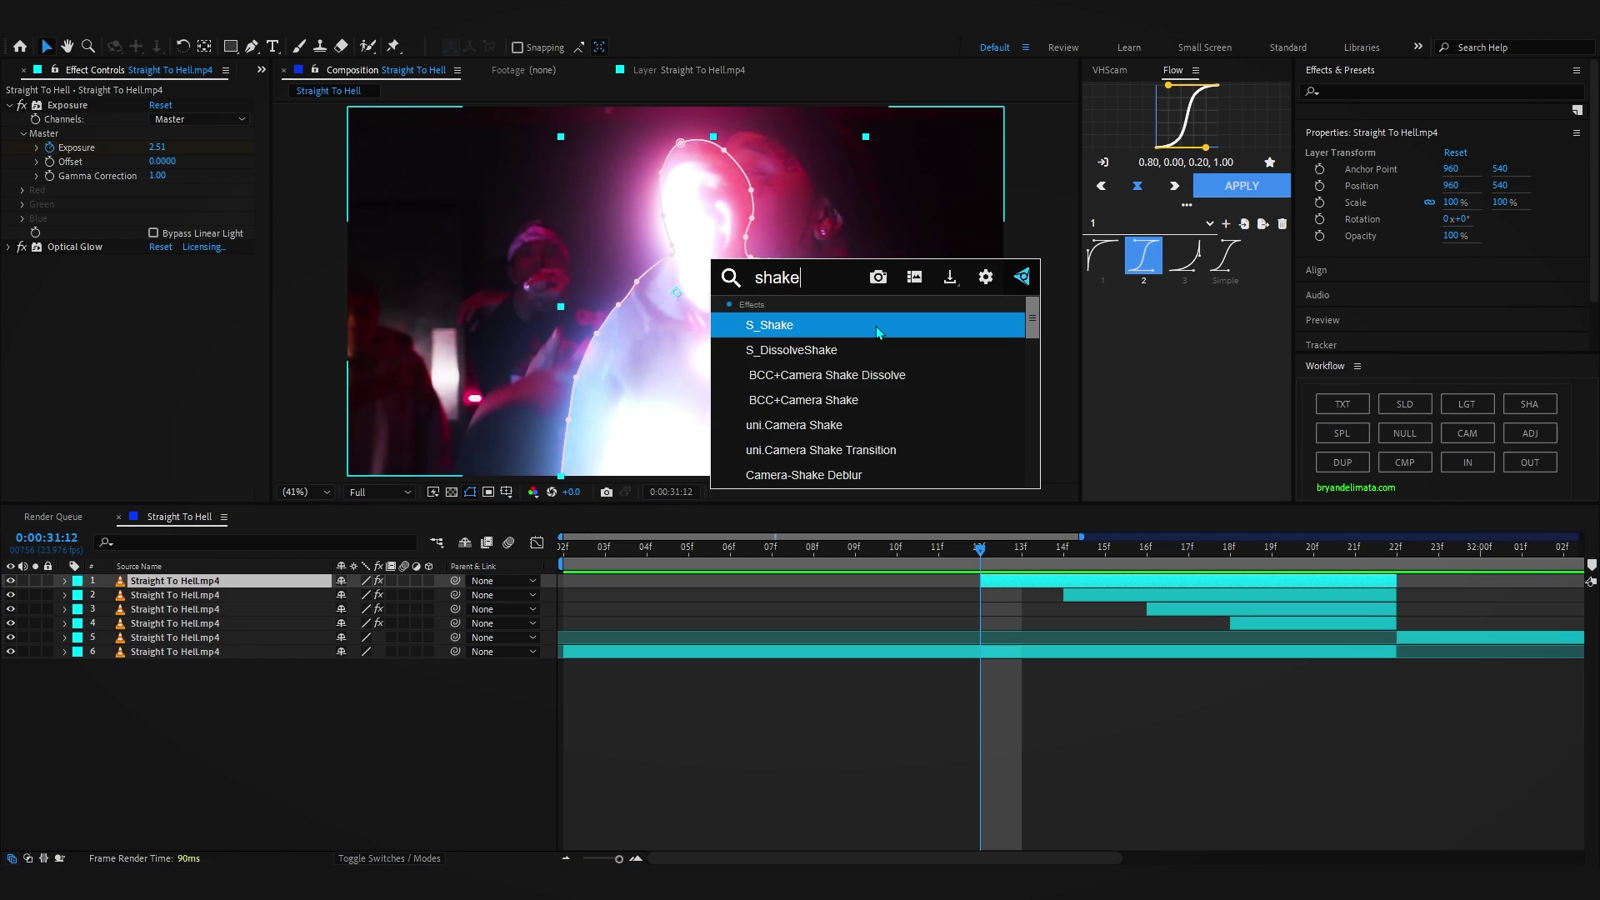
pyautogui.click(877, 326)
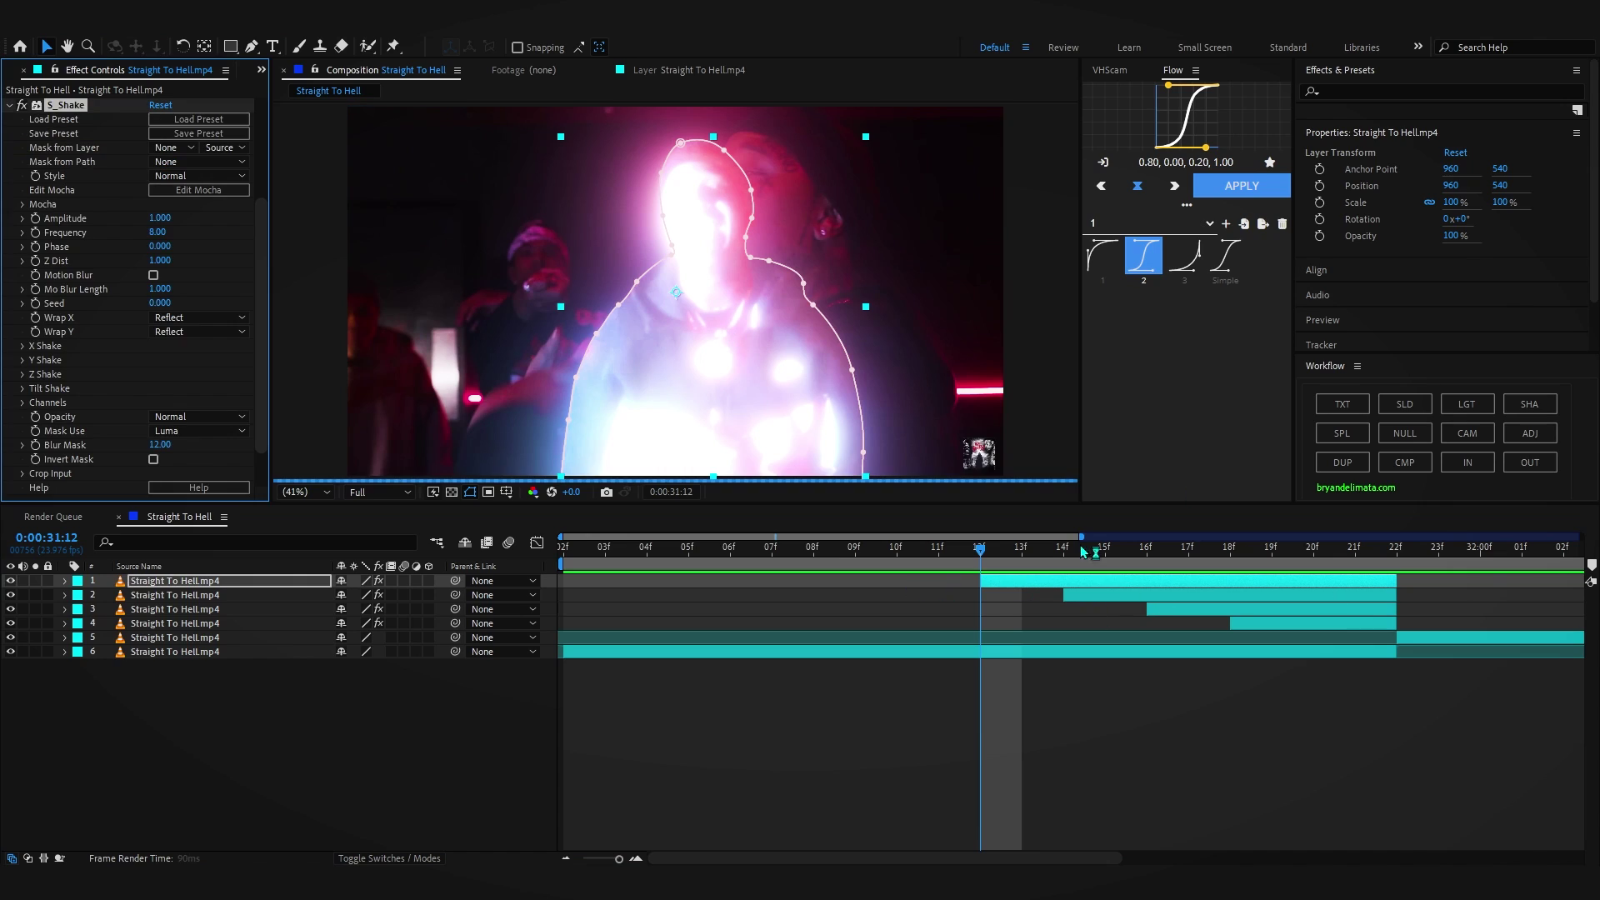
# In S_Shake, enable Motion Blur, set Frequency to 11 and keyframe Amplitude at 1 on 0:00:31:12
pyautogui.scroll(1, 102, 260)
pyautogui.click(154, 344)
pyautogui.click(159, 300)
pyautogui.write('11')
pyautogui.press('Return')
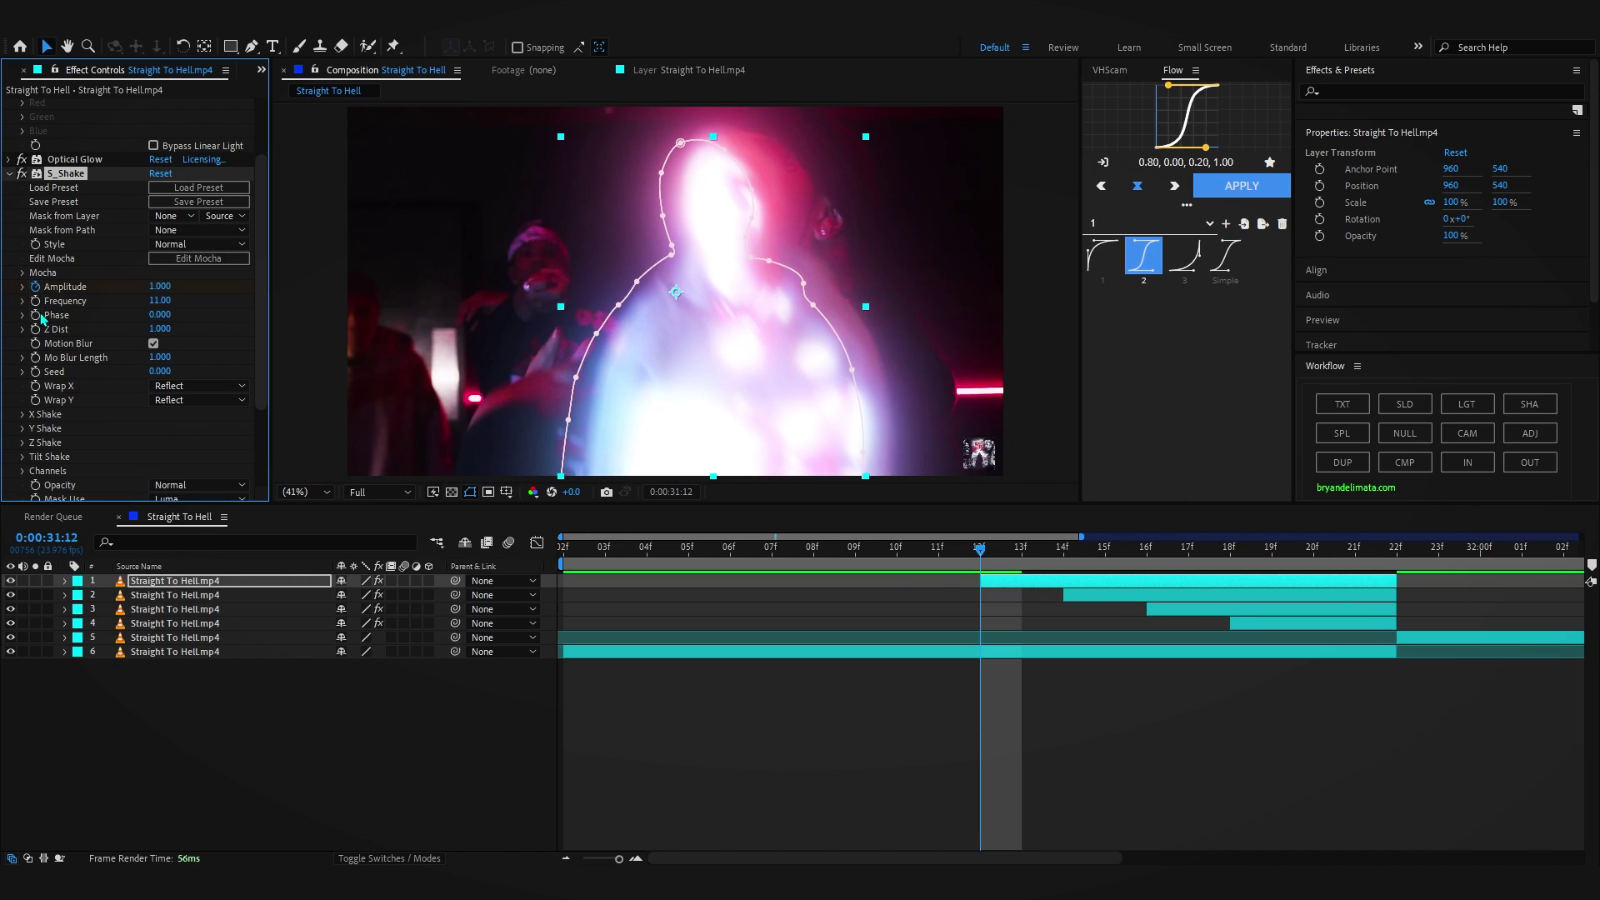
# Add an Amplitude keyframe of 0 at 0:00:31:19 and apply Easy Ease to both Amplitude keyframes
pyautogui.press('u')
pyautogui.moveTo(1032, 552); pyautogui.dragTo(1272, 550)
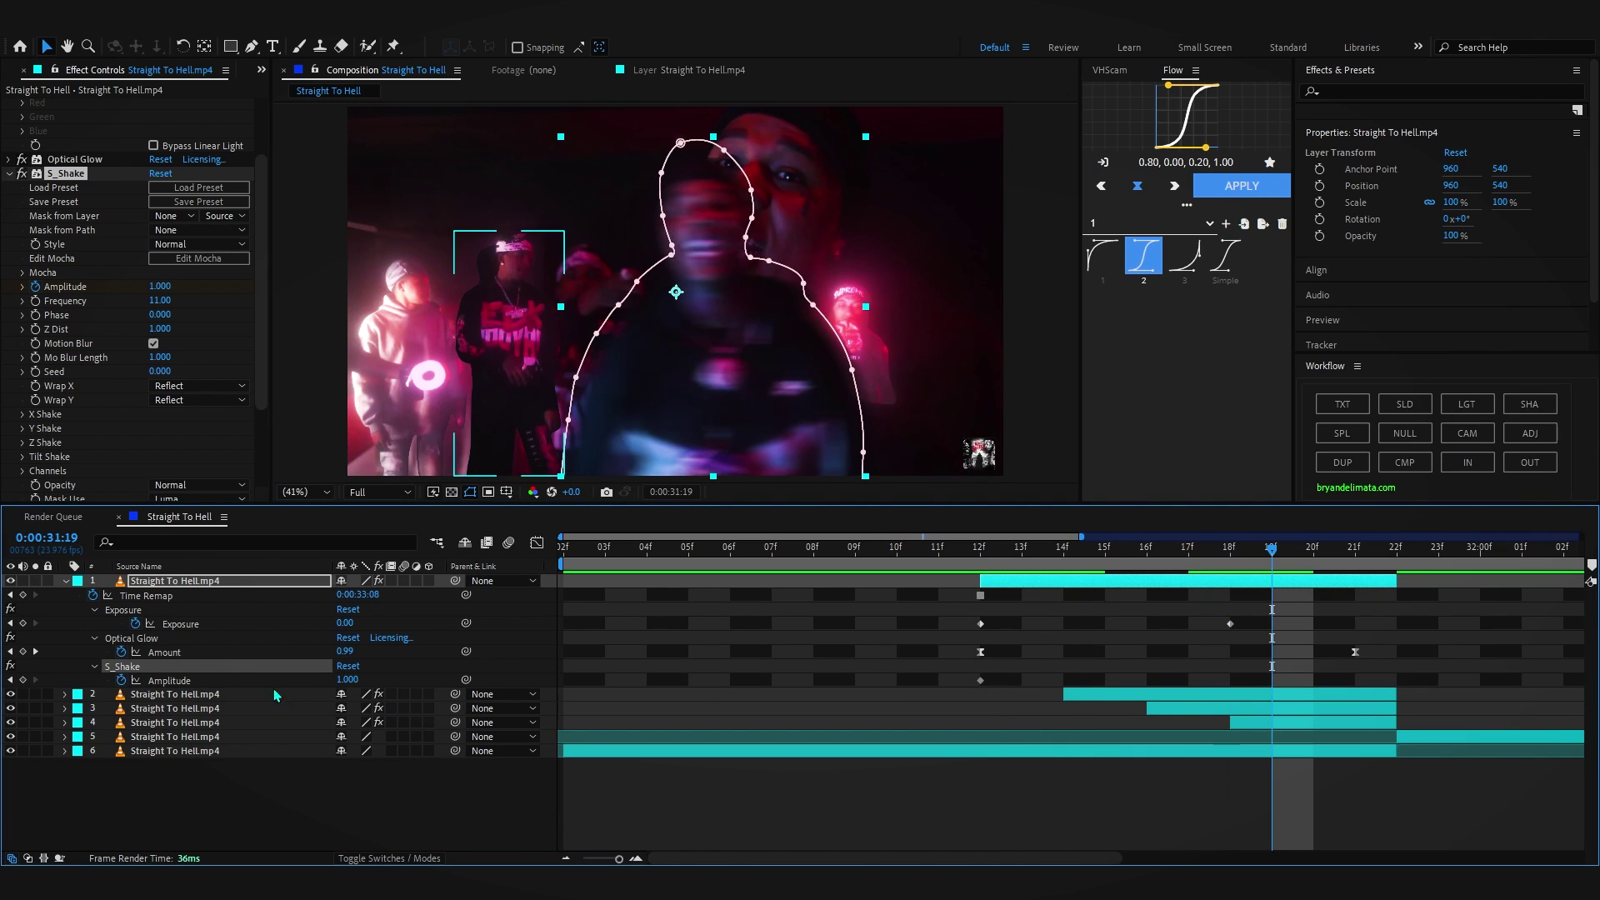
pyautogui.click(346, 680)
pyautogui.write('0')
pyautogui.moveTo(902, 685); pyautogui.dragTo(1582, 680)
pyautogui.press('F9')
# Reshape the Amplitude curve in the graph editor into a steep initial drop with a long ease-out, and play it back
pyautogui.click(536, 543)
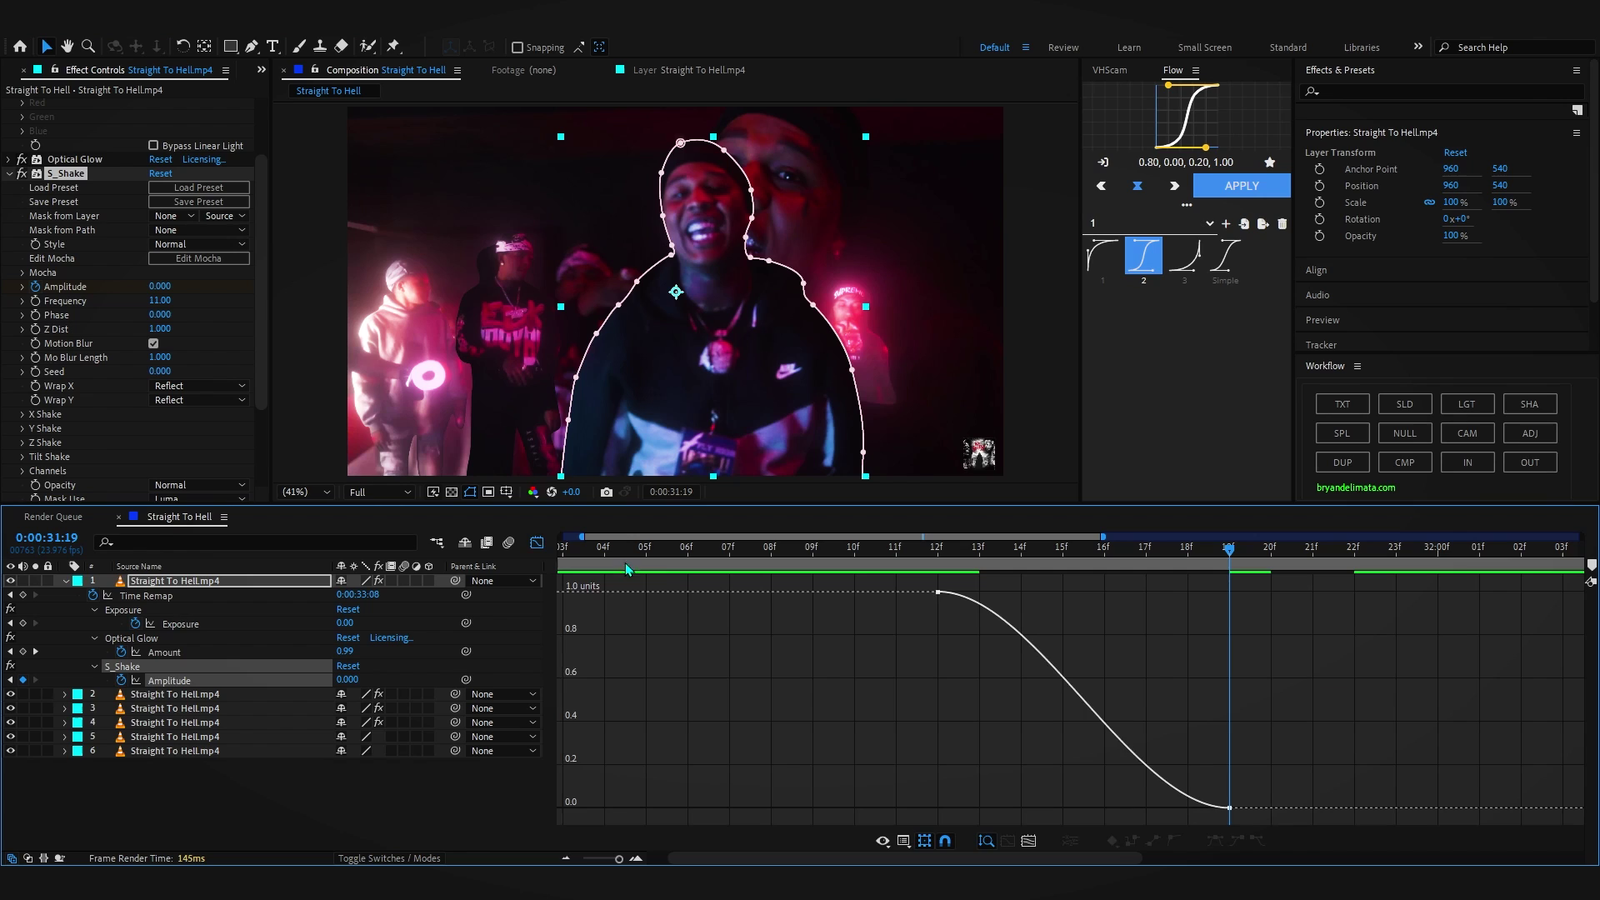
pyautogui.moveTo(1005, 594); pyautogui.dragTo(751, 722)
pyautogui.moveTo(1035, 593); pyautogui.dragTo(947, 694)
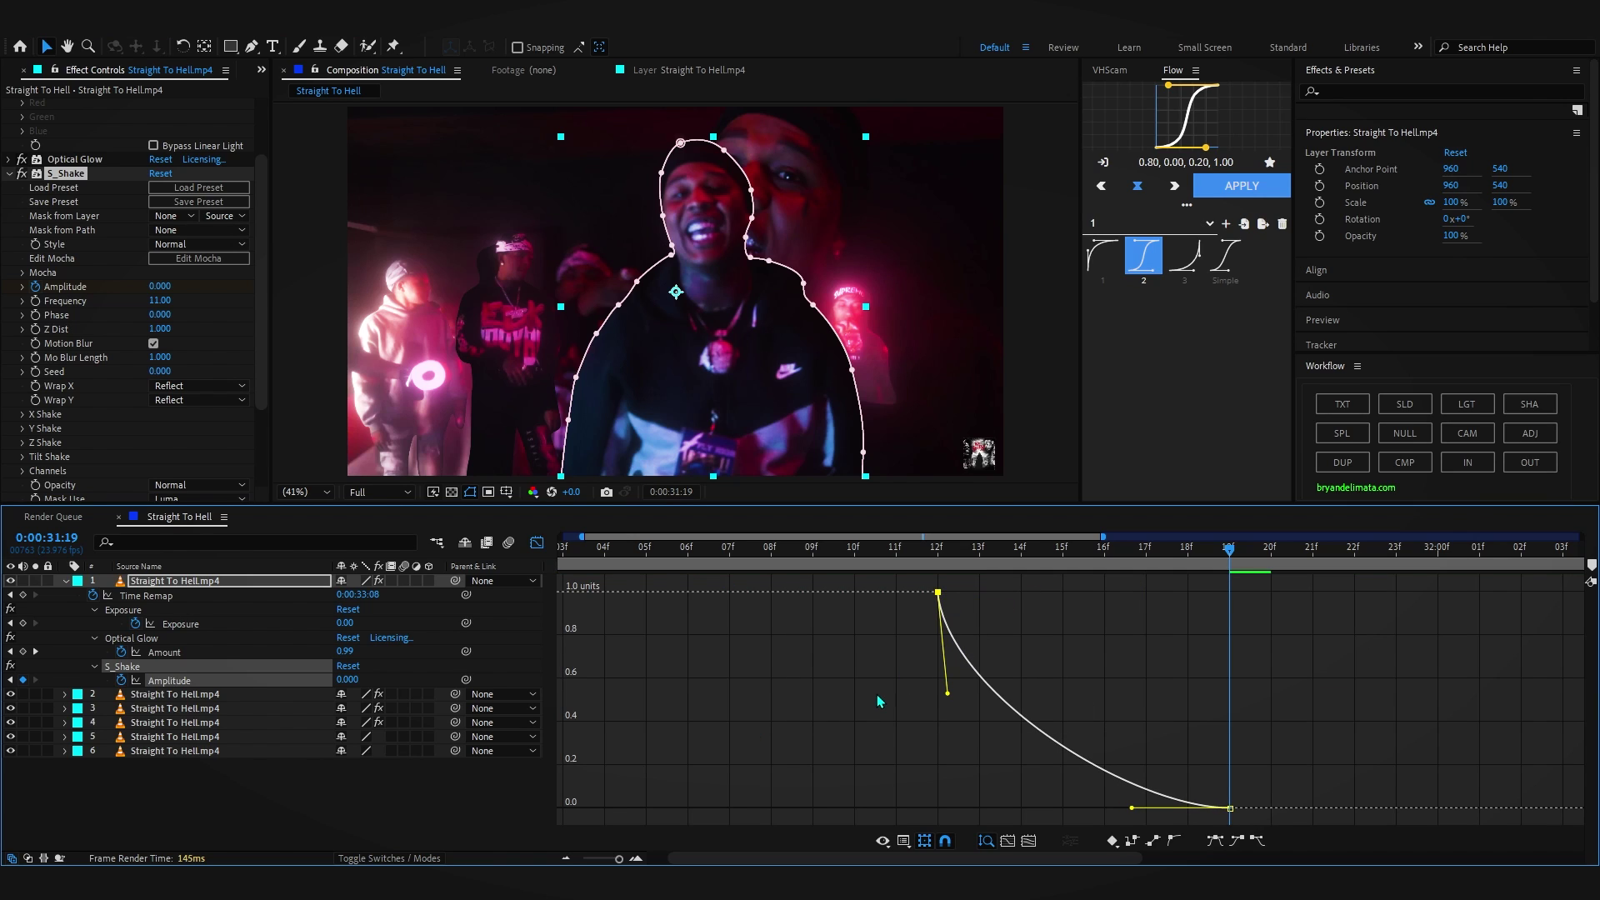
pyautogui.moveTo(937, 550); pyautogui.dragTo(1229, 667)
pyautogui.moveTo(1131, 807); pyautogui.dragTo(914, 805)
pyautogui.press('space')
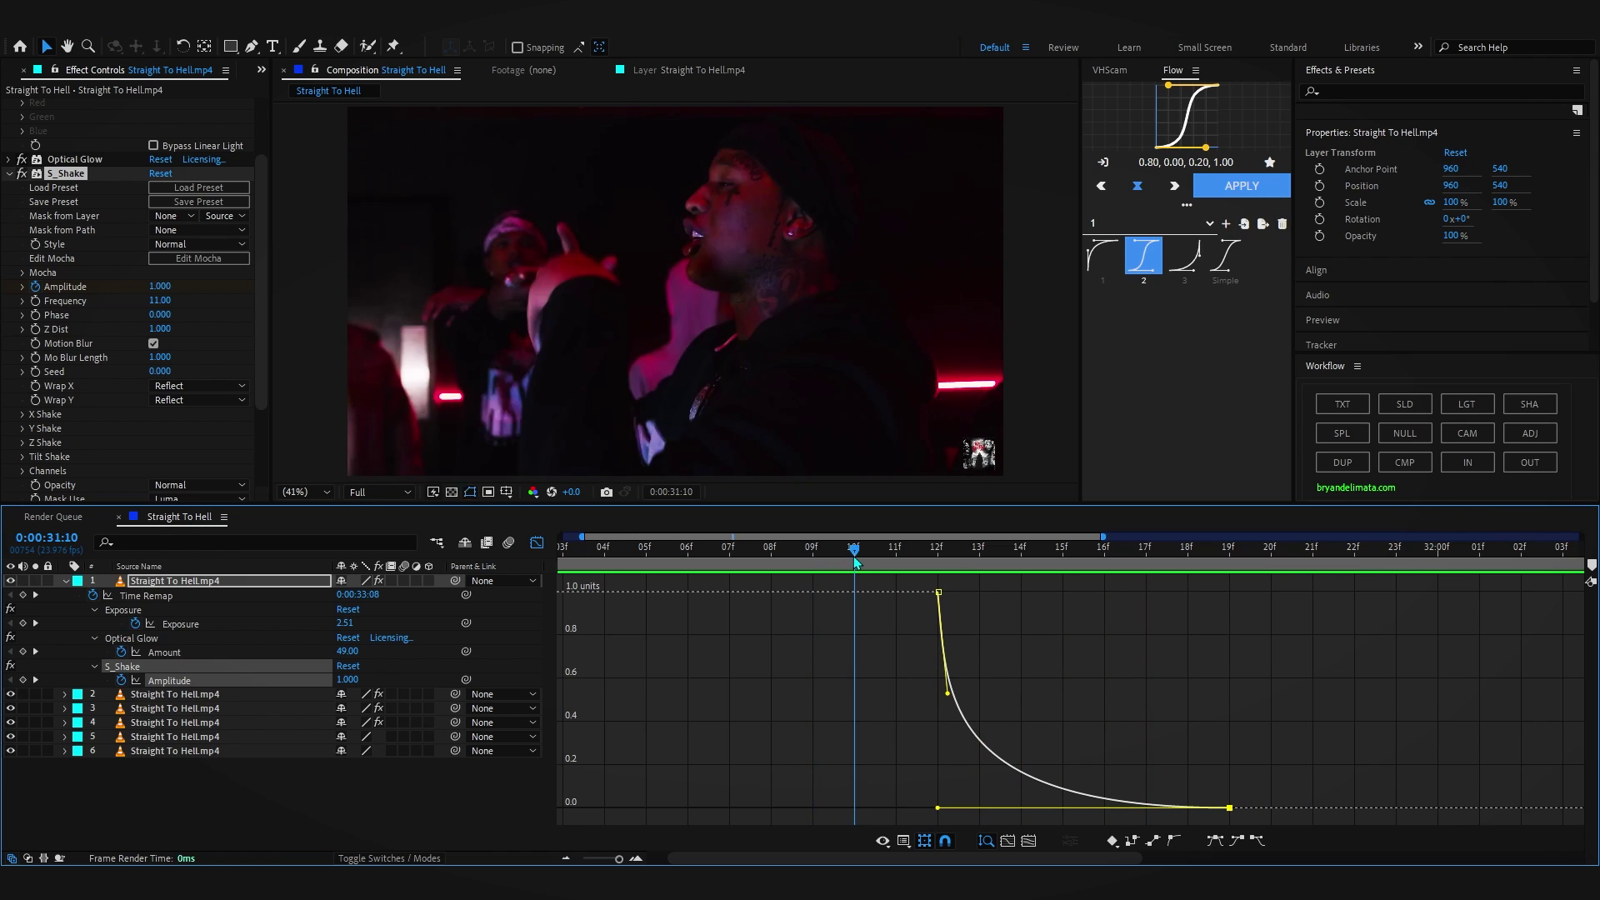
# Set the S_Shake Y Rand Amp to 226 and the X Rand Amp to 46 on layer 1
pyautogui.moveTo(879, 563); pyautogui.dragTo(975, 575)
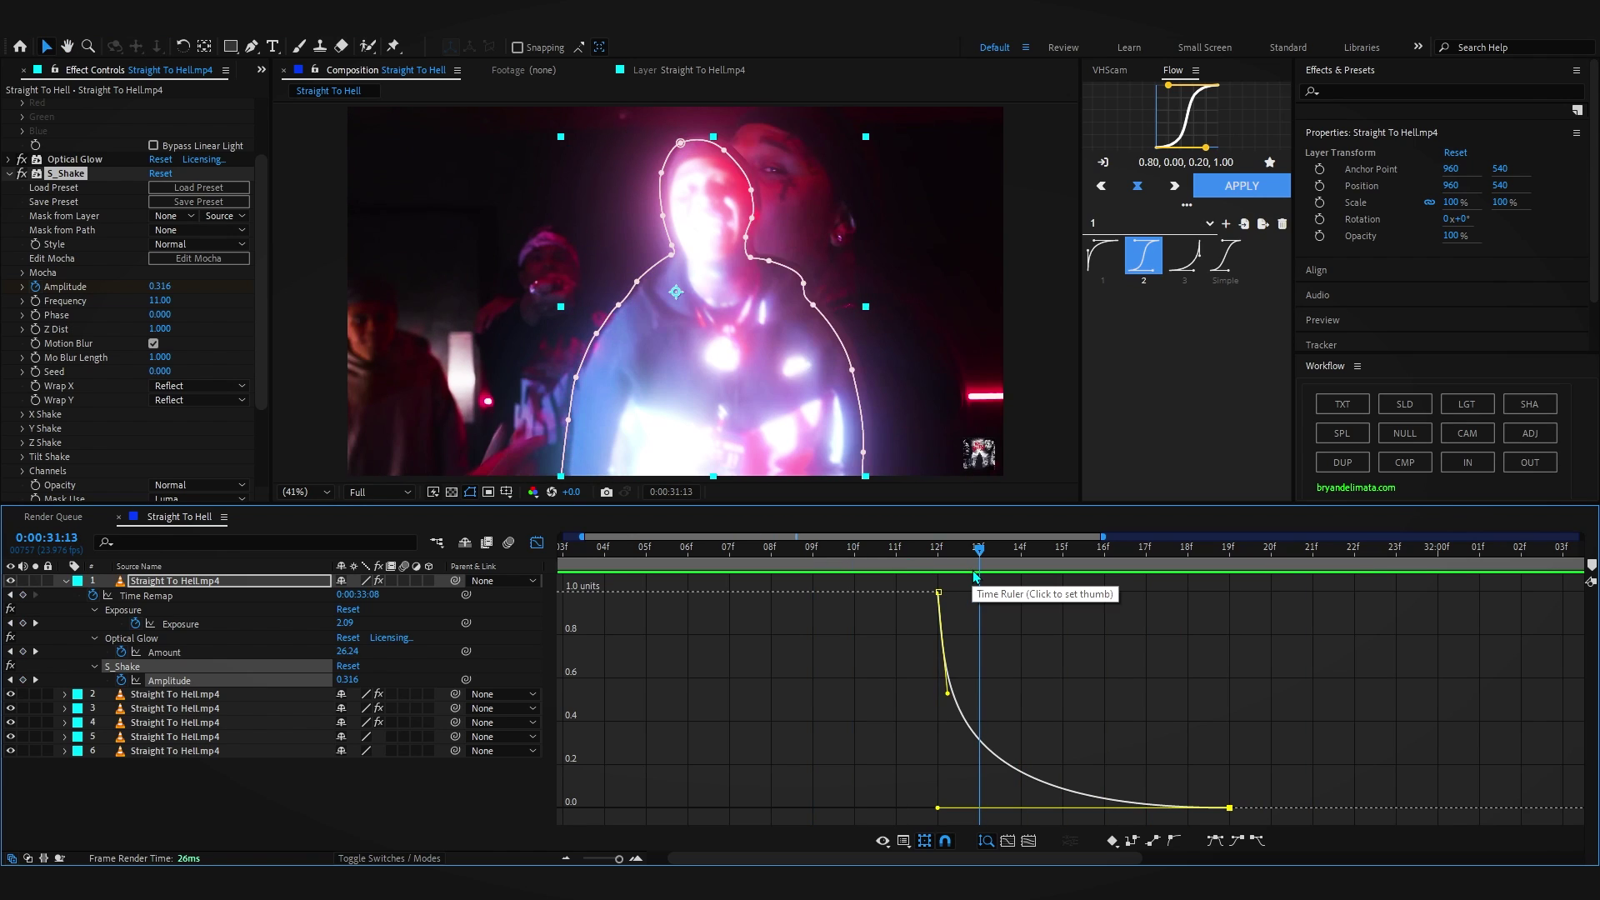
pyautogui.click(23, 414)
pyautogui.scroll(-3, 25, 413)
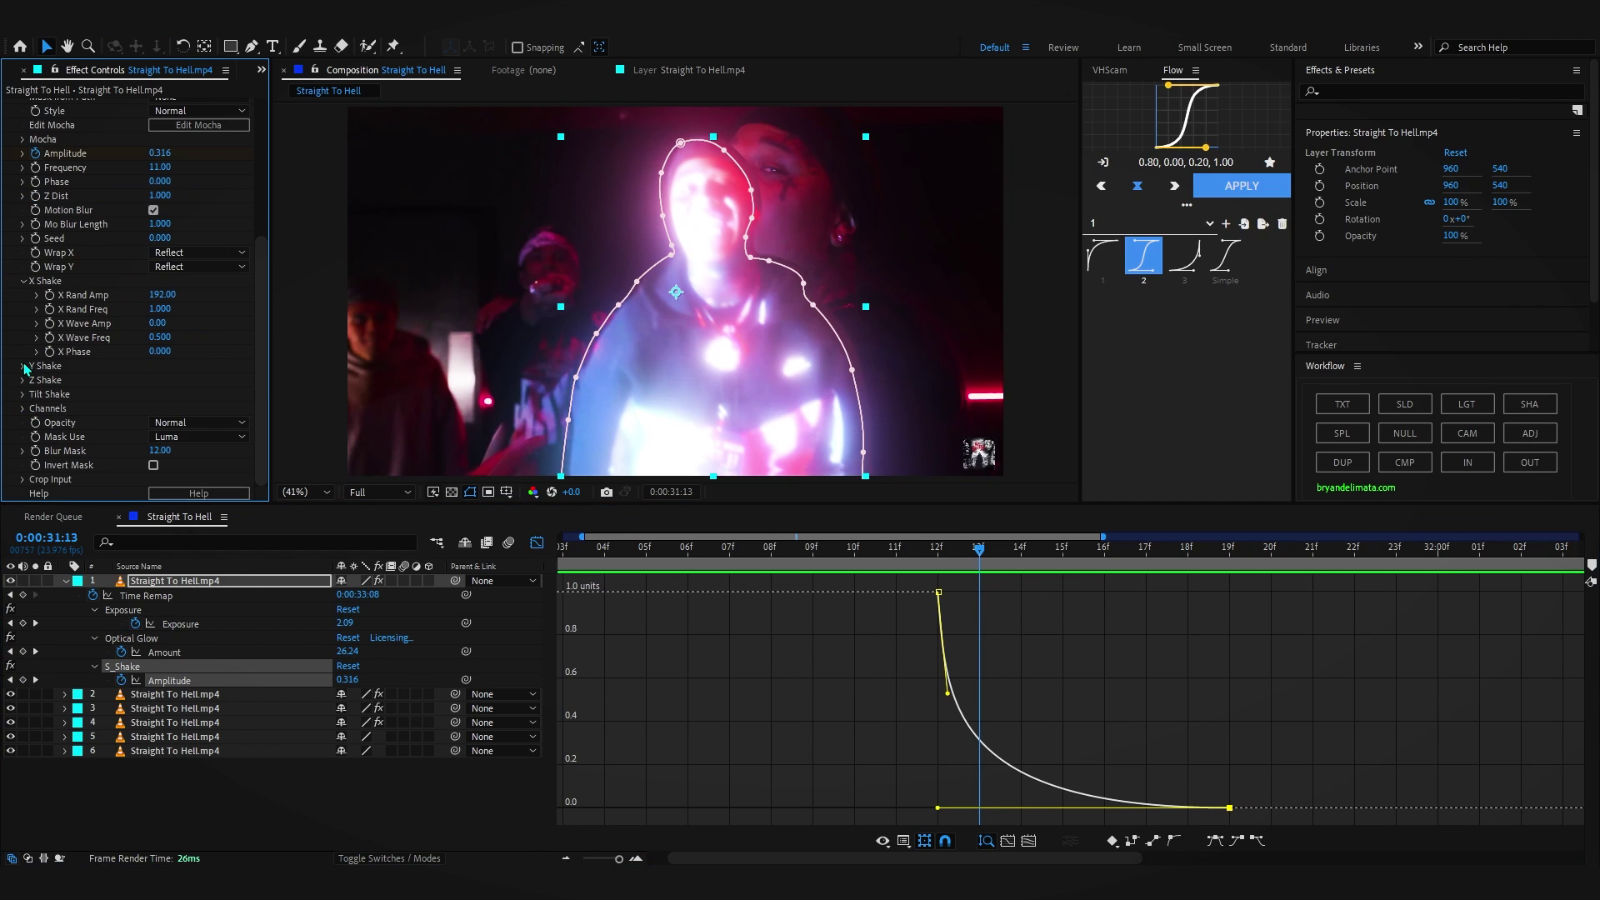
pyautogui.click(23, 366)
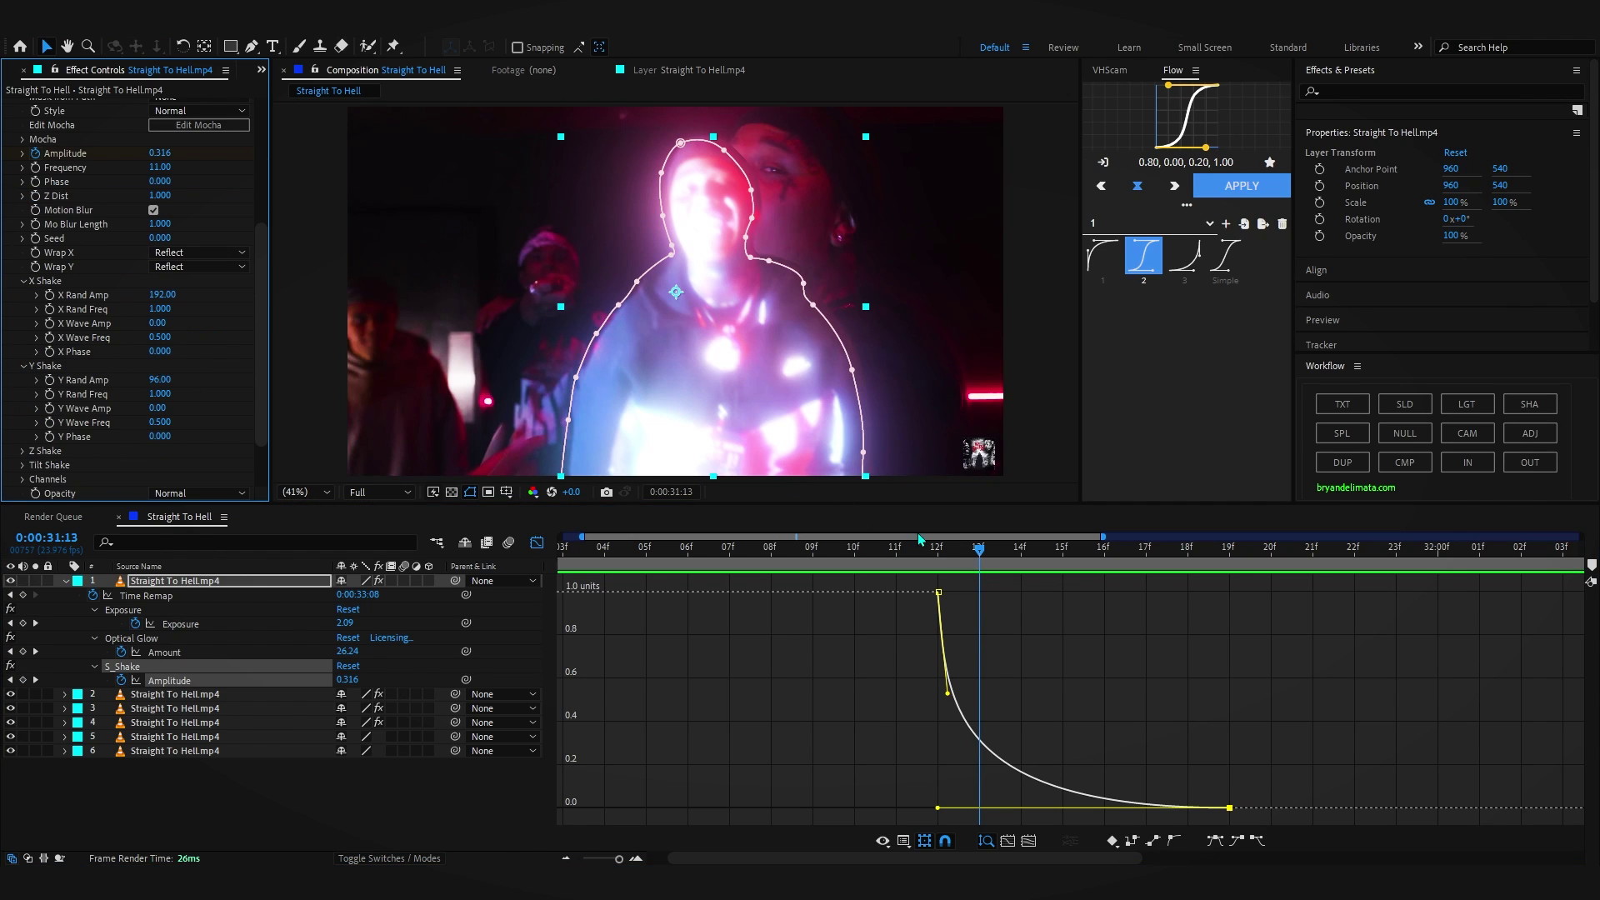
pyautogui.moveTo(158, 380); pyautogui.dragTo(267, 380)
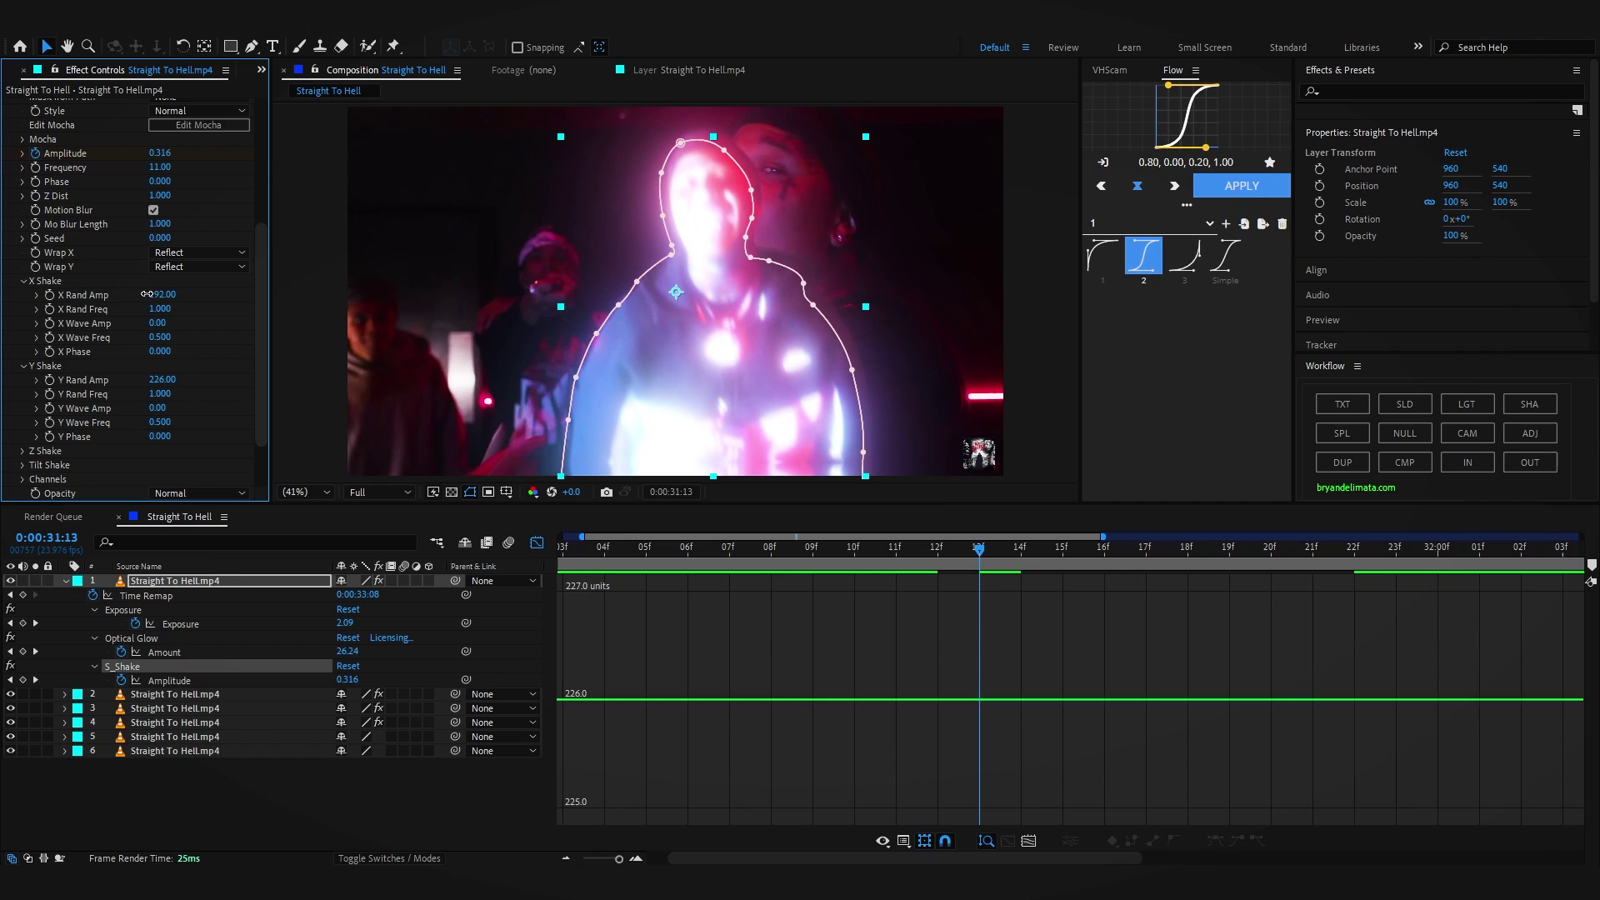
pyautogui.moveTo(152, 296); pyautogui.dragTo(31, 296)
# Play back the transition from 0:00:31:09 to review the mostly vertical shake on the main performer's cutout
pyautogui.click(935, 557)
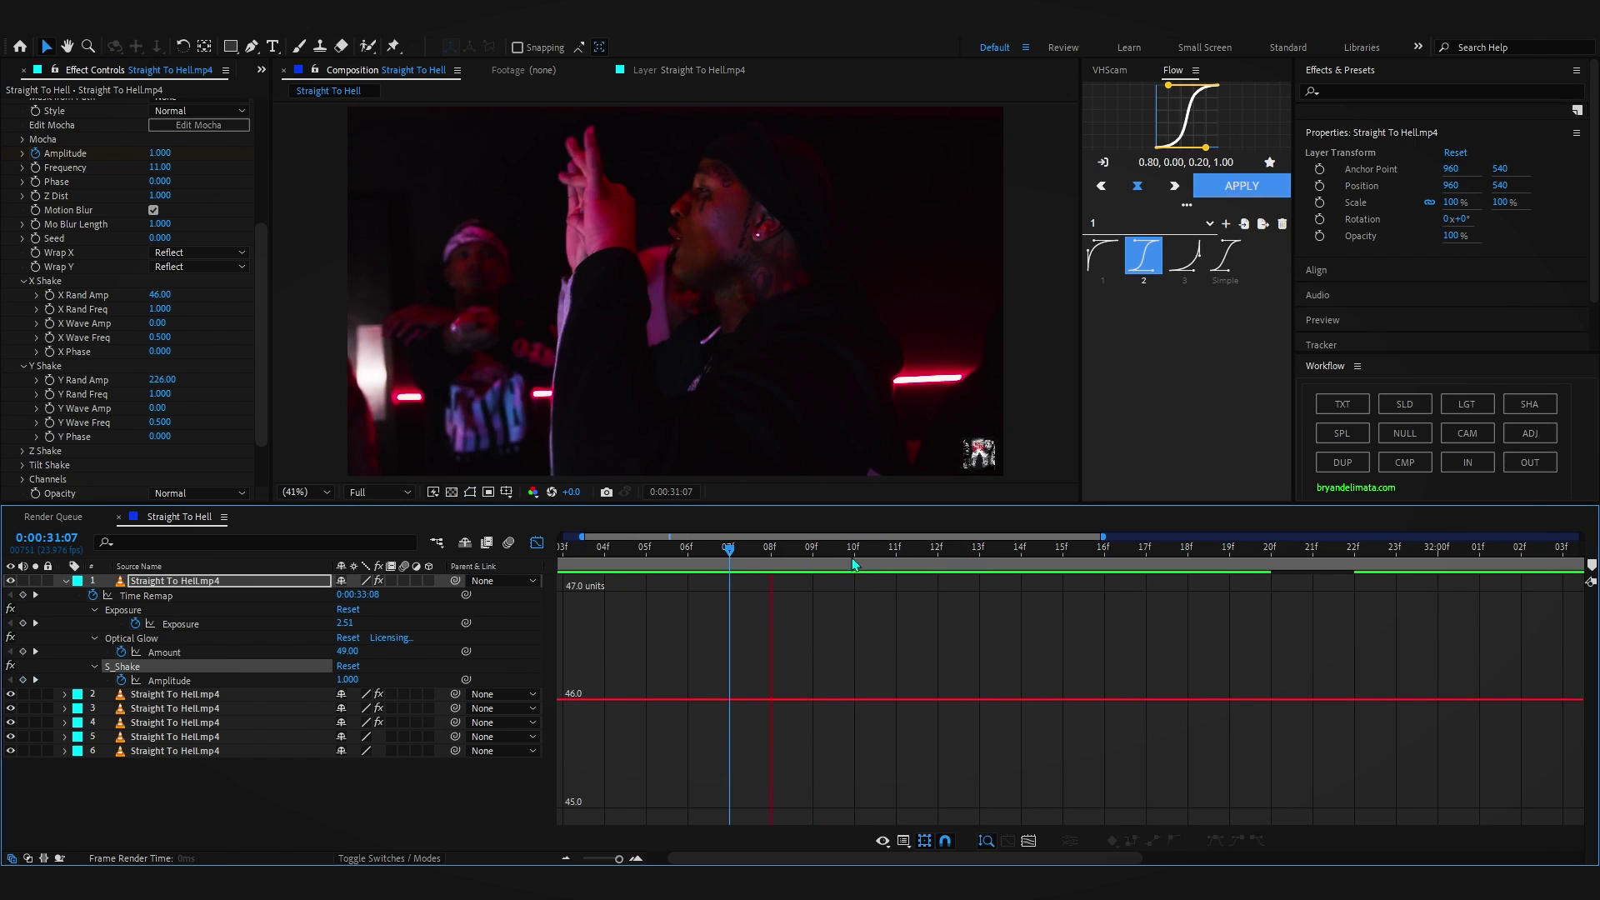
pyautogui.click(808, 548)
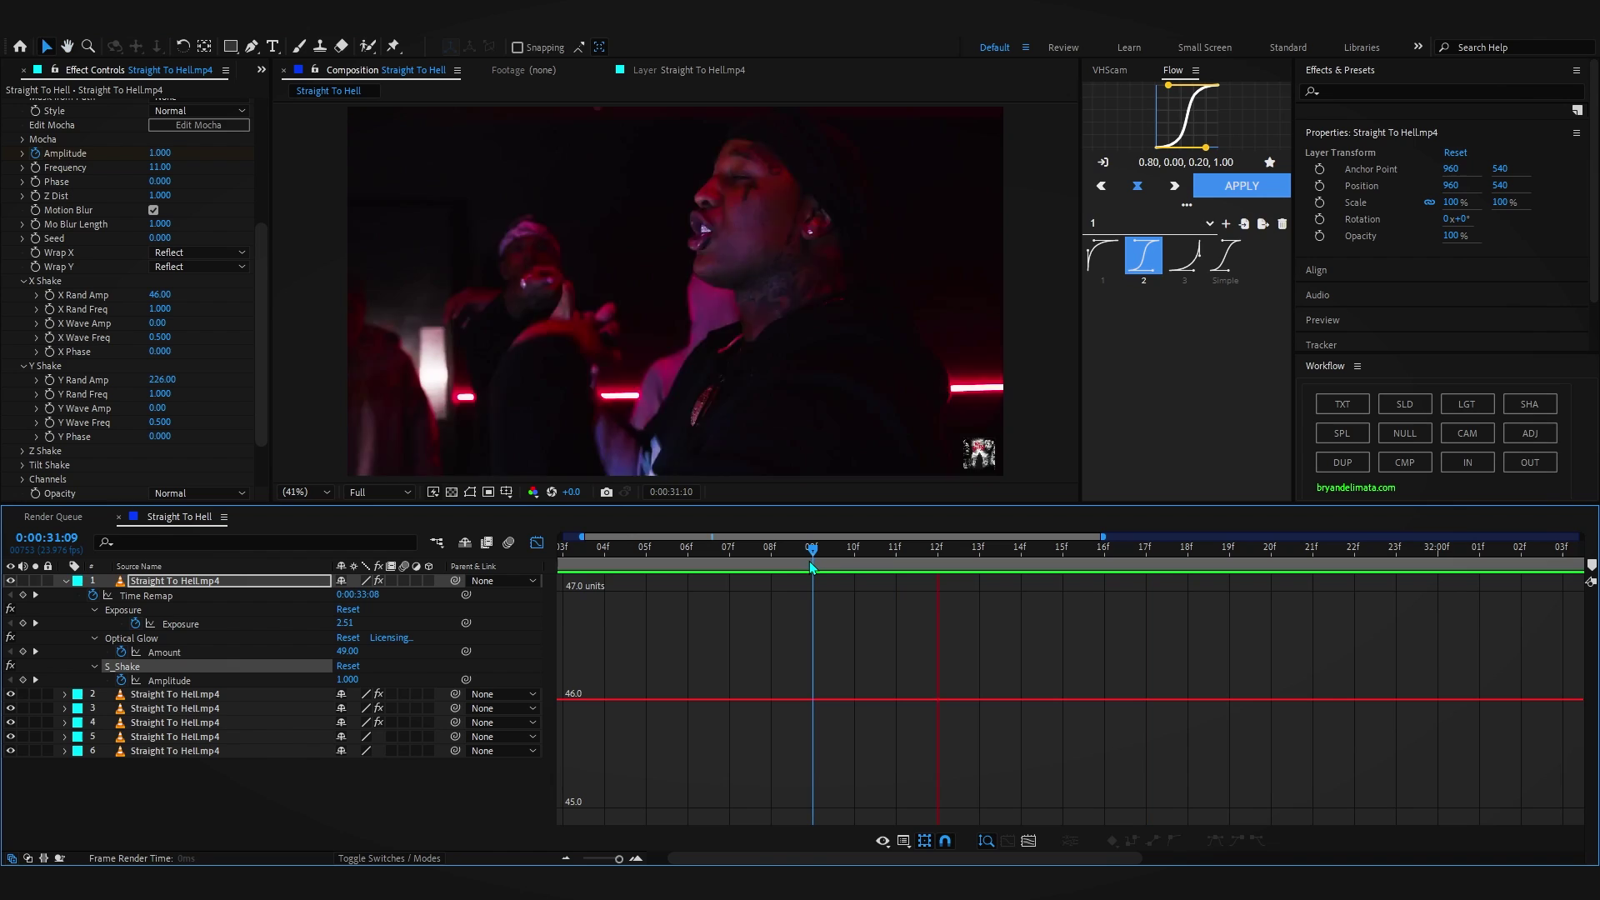
pyautogui.press('space')
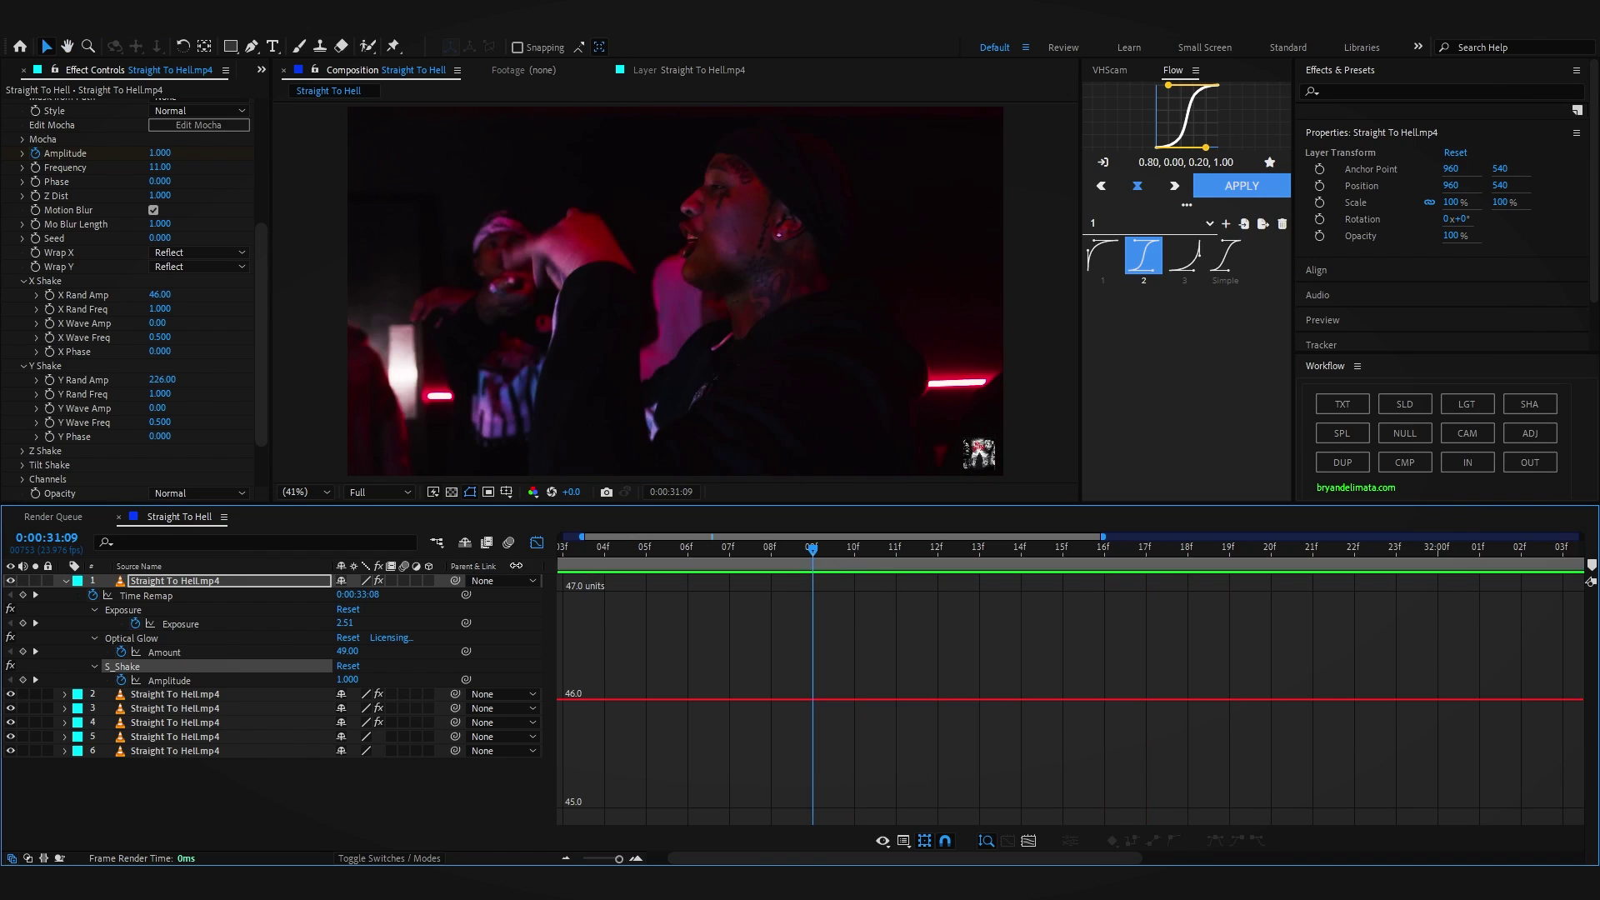
# Close the graph editor, set the S_Shake Frequency to 15 and check the shake around 0:00:31:12
pyautogui.click(536, 543)
pyautogui.click(160, 166)
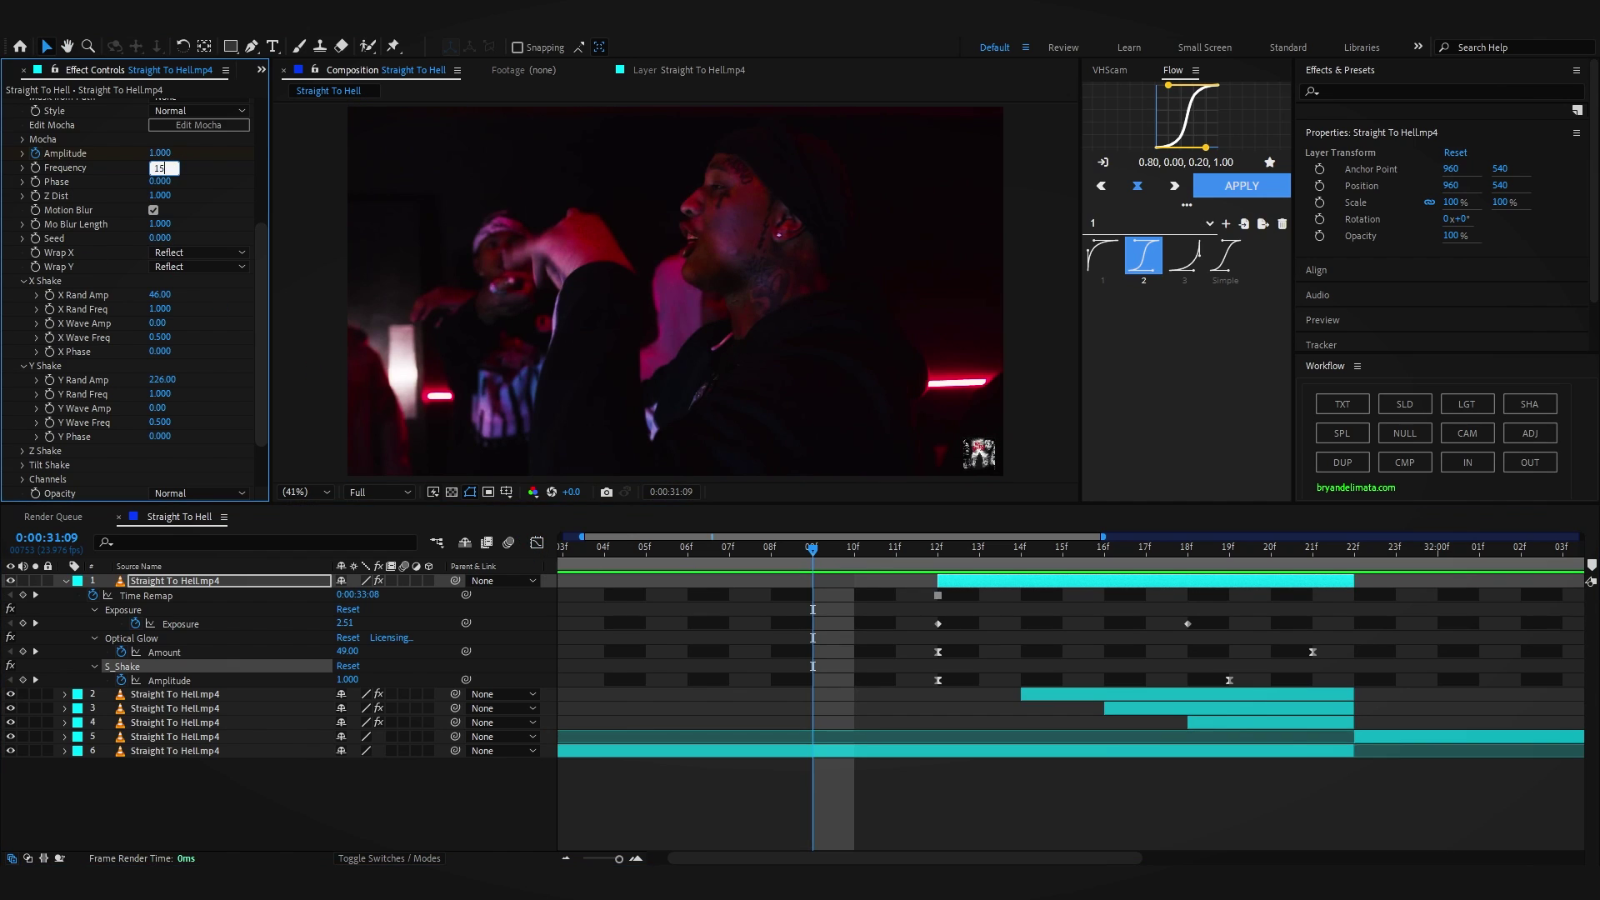
pyautogui.press('Return')
pyautogui.press('space')
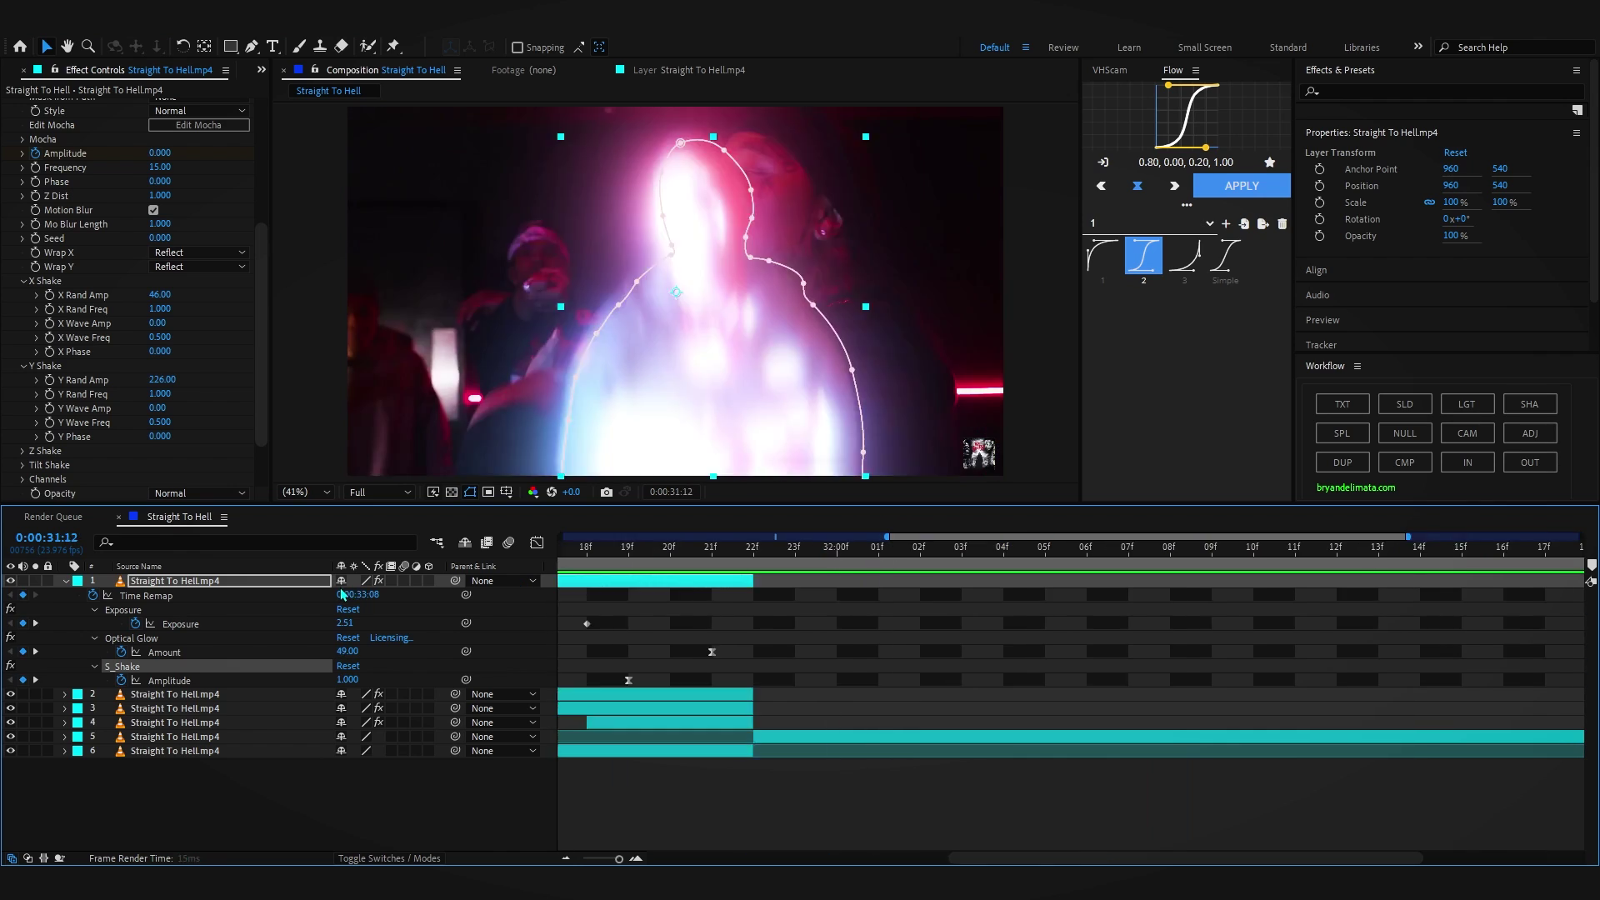
pyautogui.press('pageup')
pyautogui.press('pagedown')
pyautogui.press('pagedown')
# Copy S_Shake from layer 1 onto layer 2 at 0:00:31:14, layer 3 at 0:00:31:16 and layer 4 at 0:00:31:18
pyautogui.scroll(5, 98, 267)
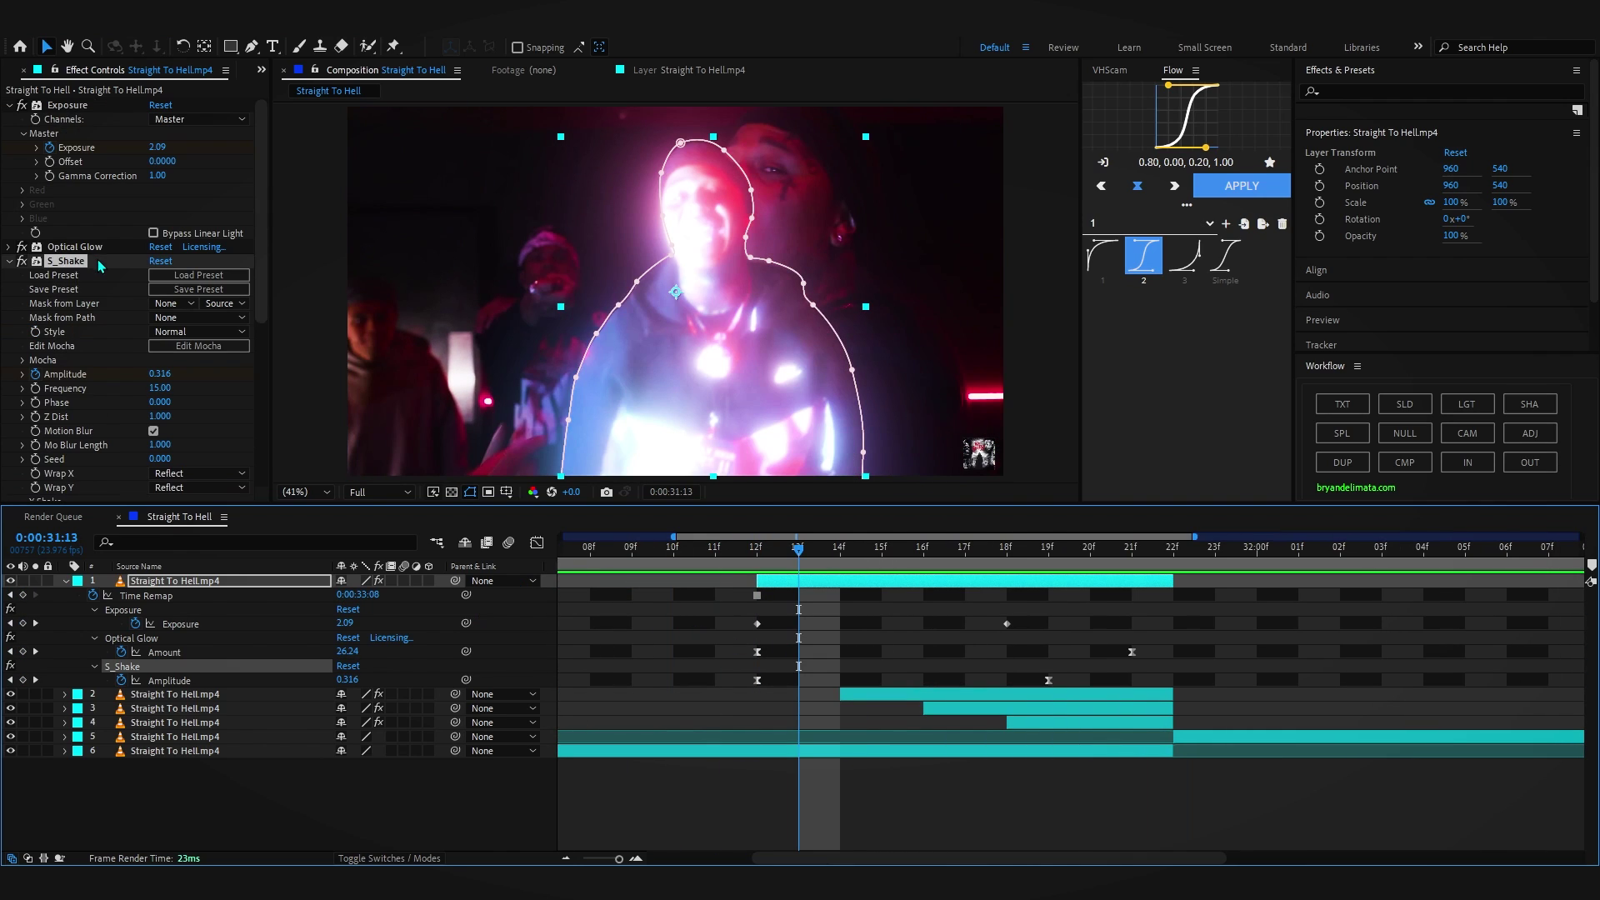
pyautogui.click(11, 260)
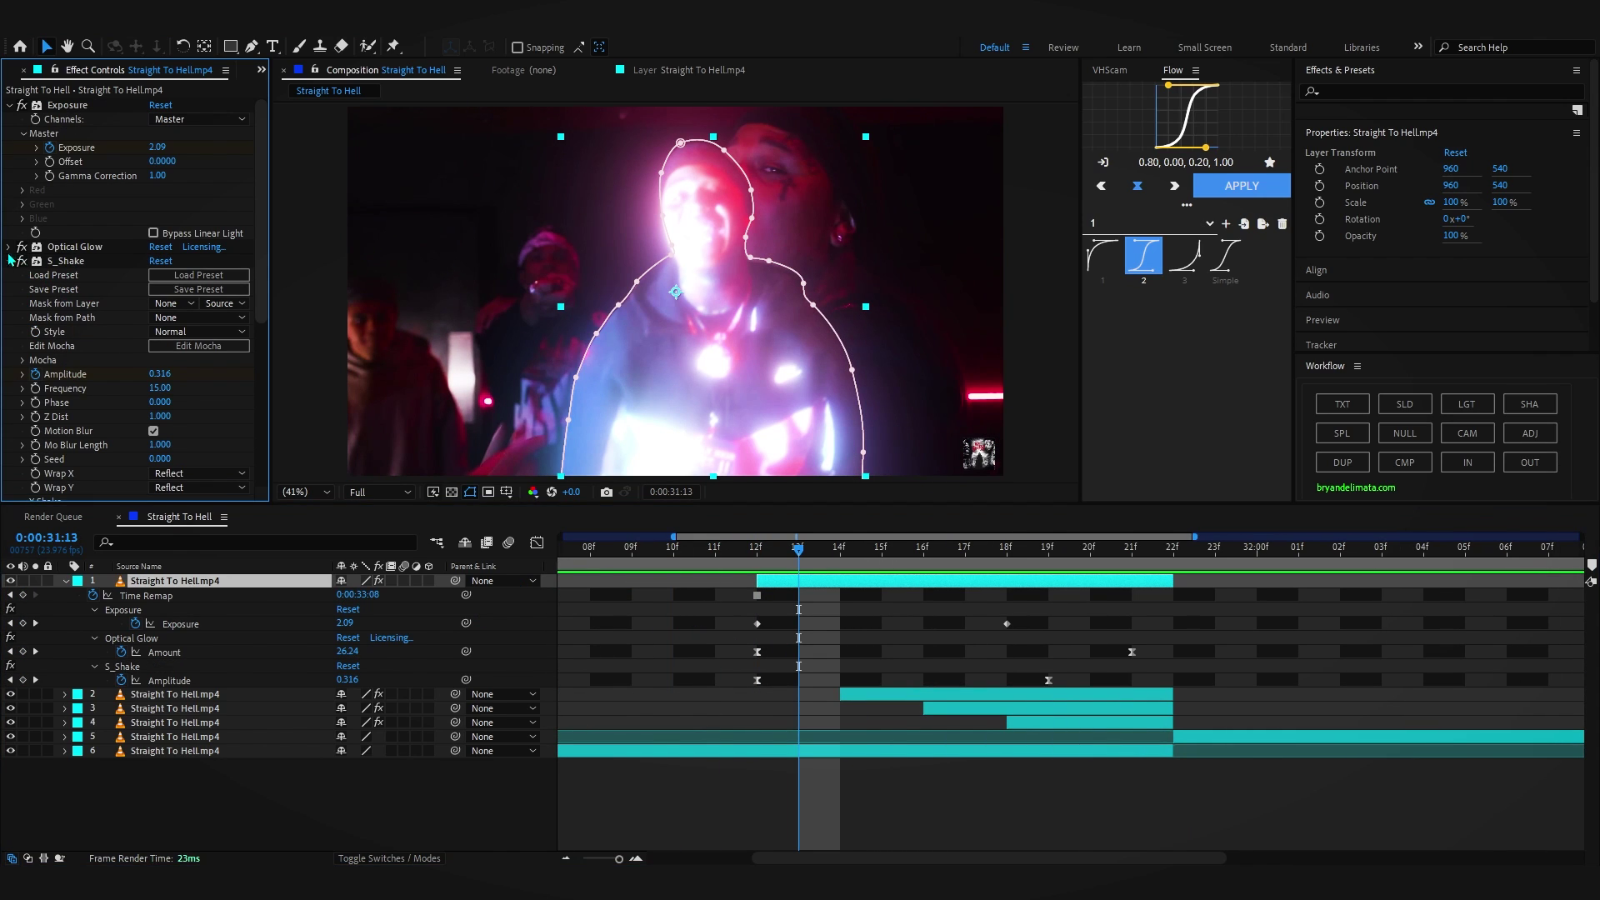
pyautogui.click(837, 553)
pyautogui.click(856, 679)
pyautogui.click(856, 693)
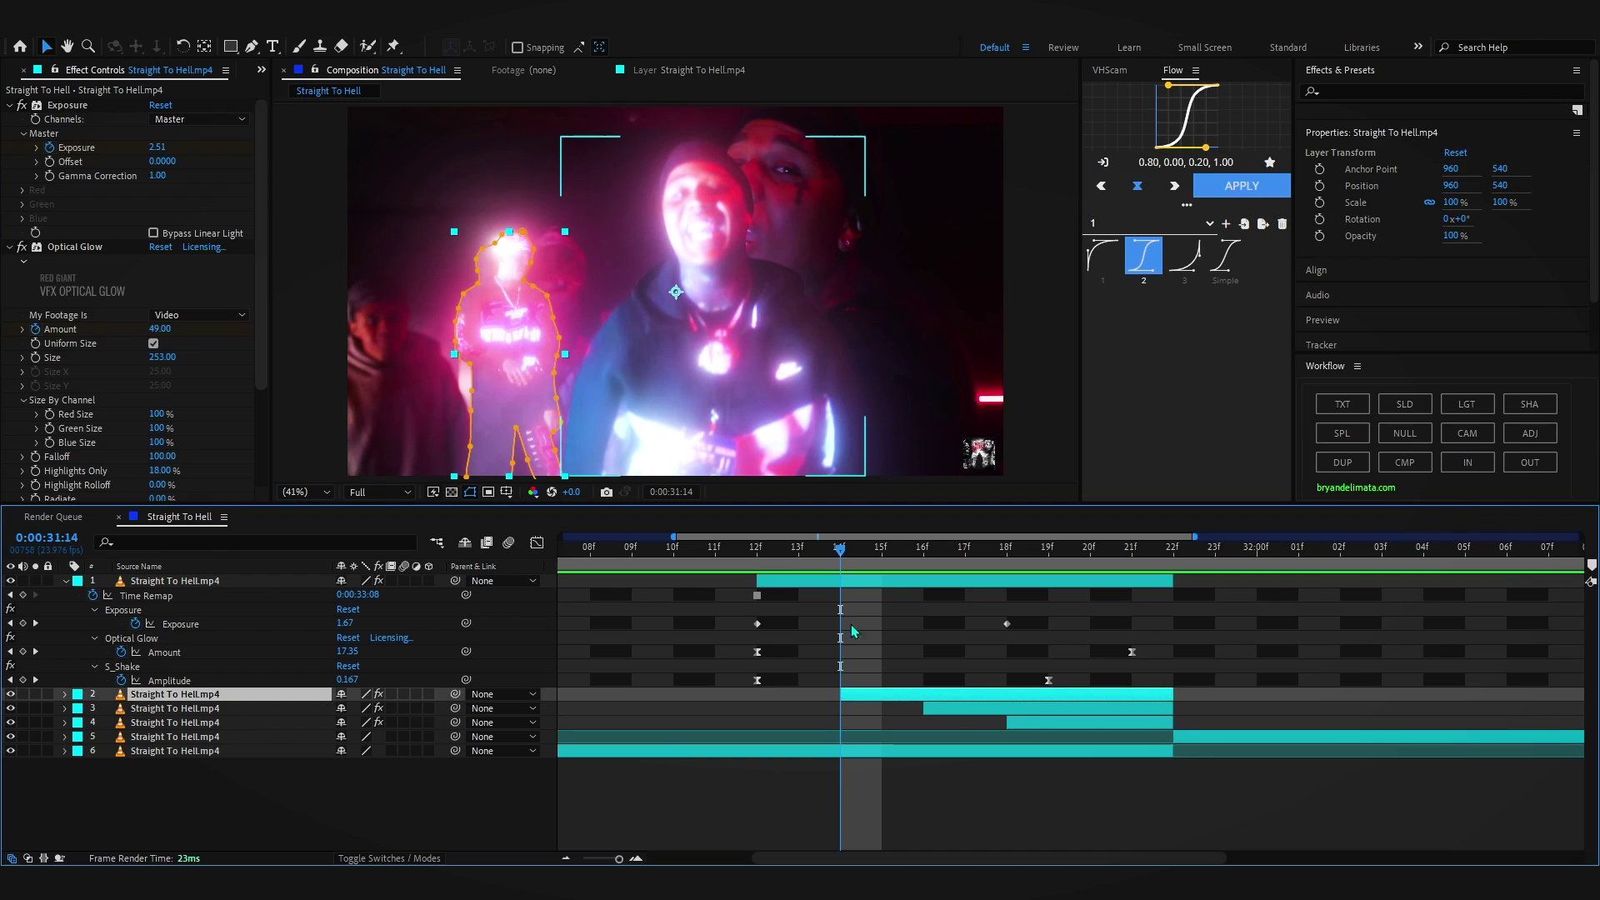
pyautogui.click(922, 561)
pyautogui.click(949, 710)
pyautogui.click(1007, 557)
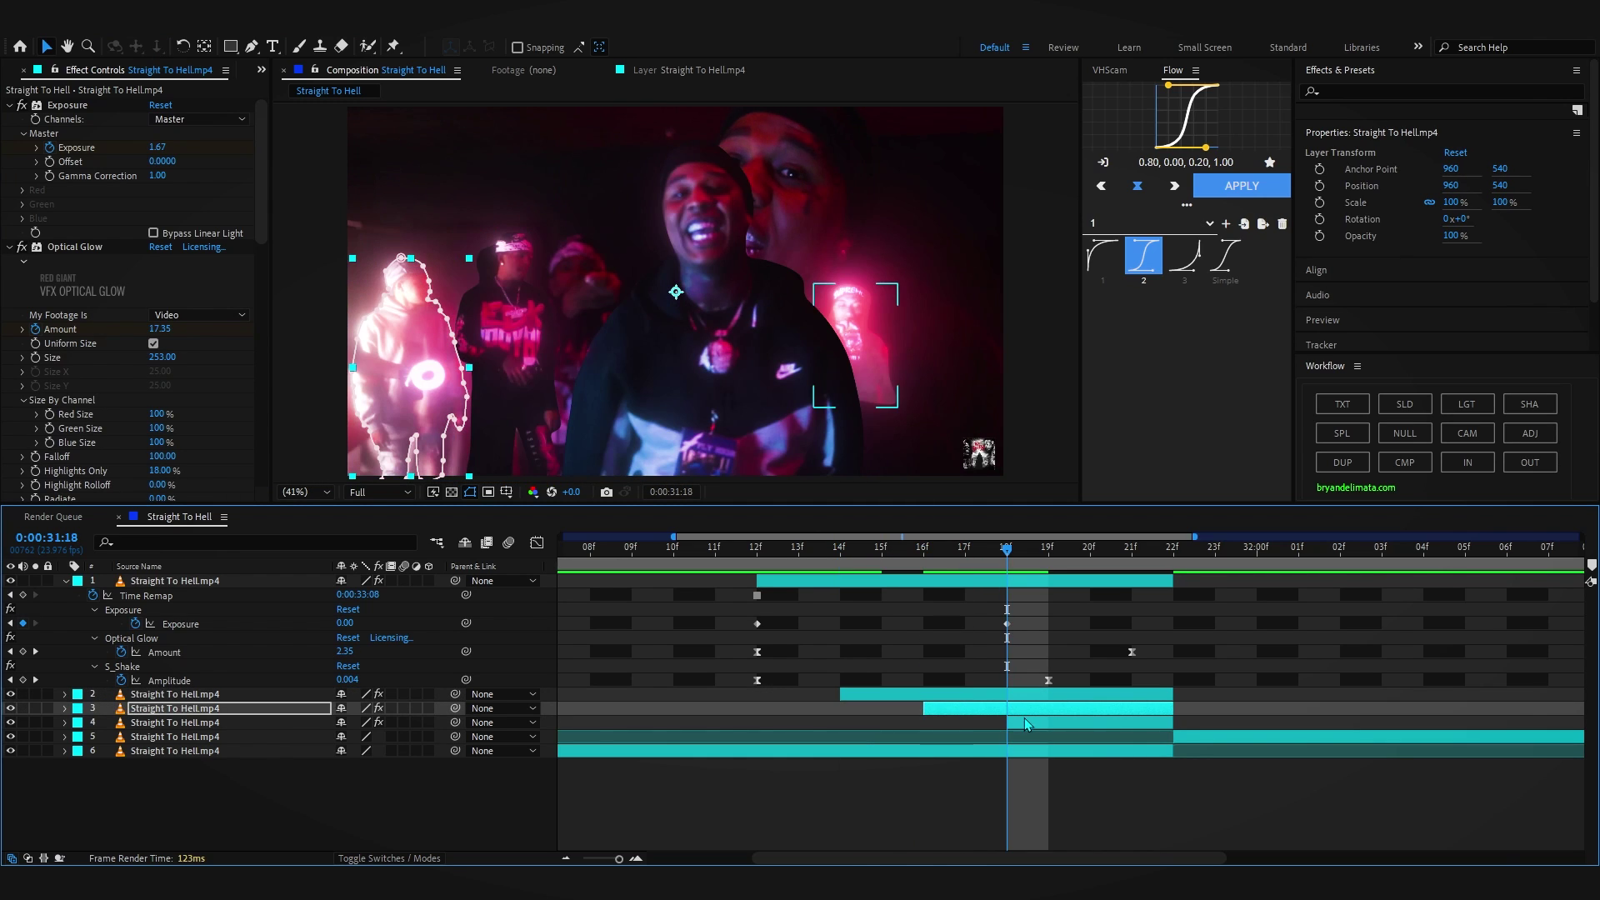
pyautogui.click(1023, 722)
# Play back the transition from 0:00:31:11 to review the shake on all four cutouts
pyautogui.press('space')
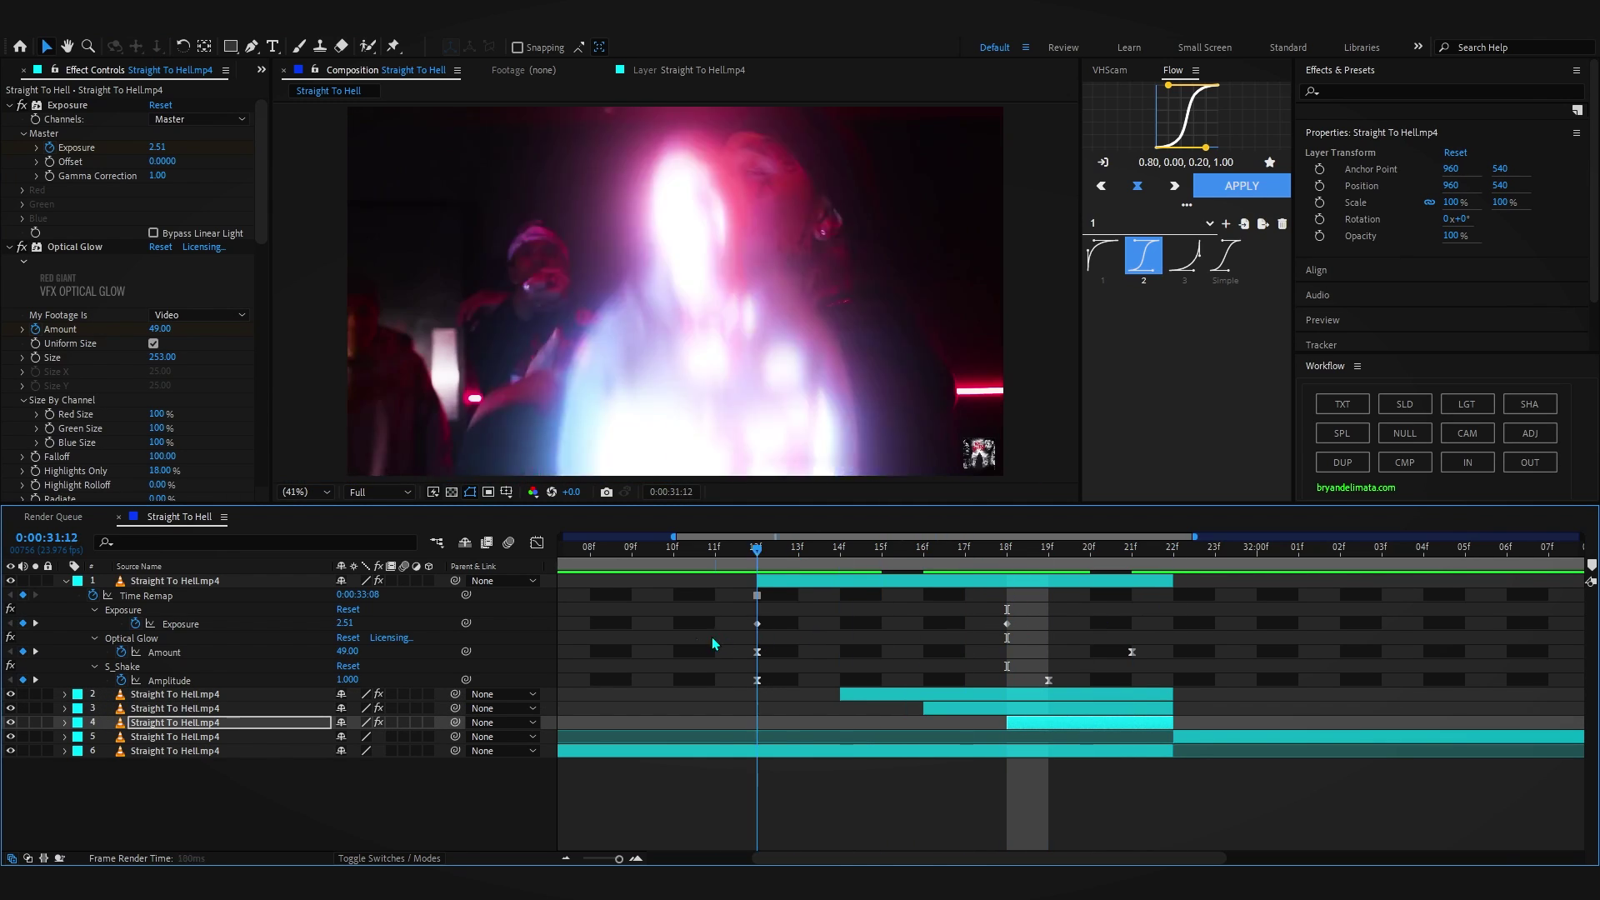
pyautogui.click(716, 551)
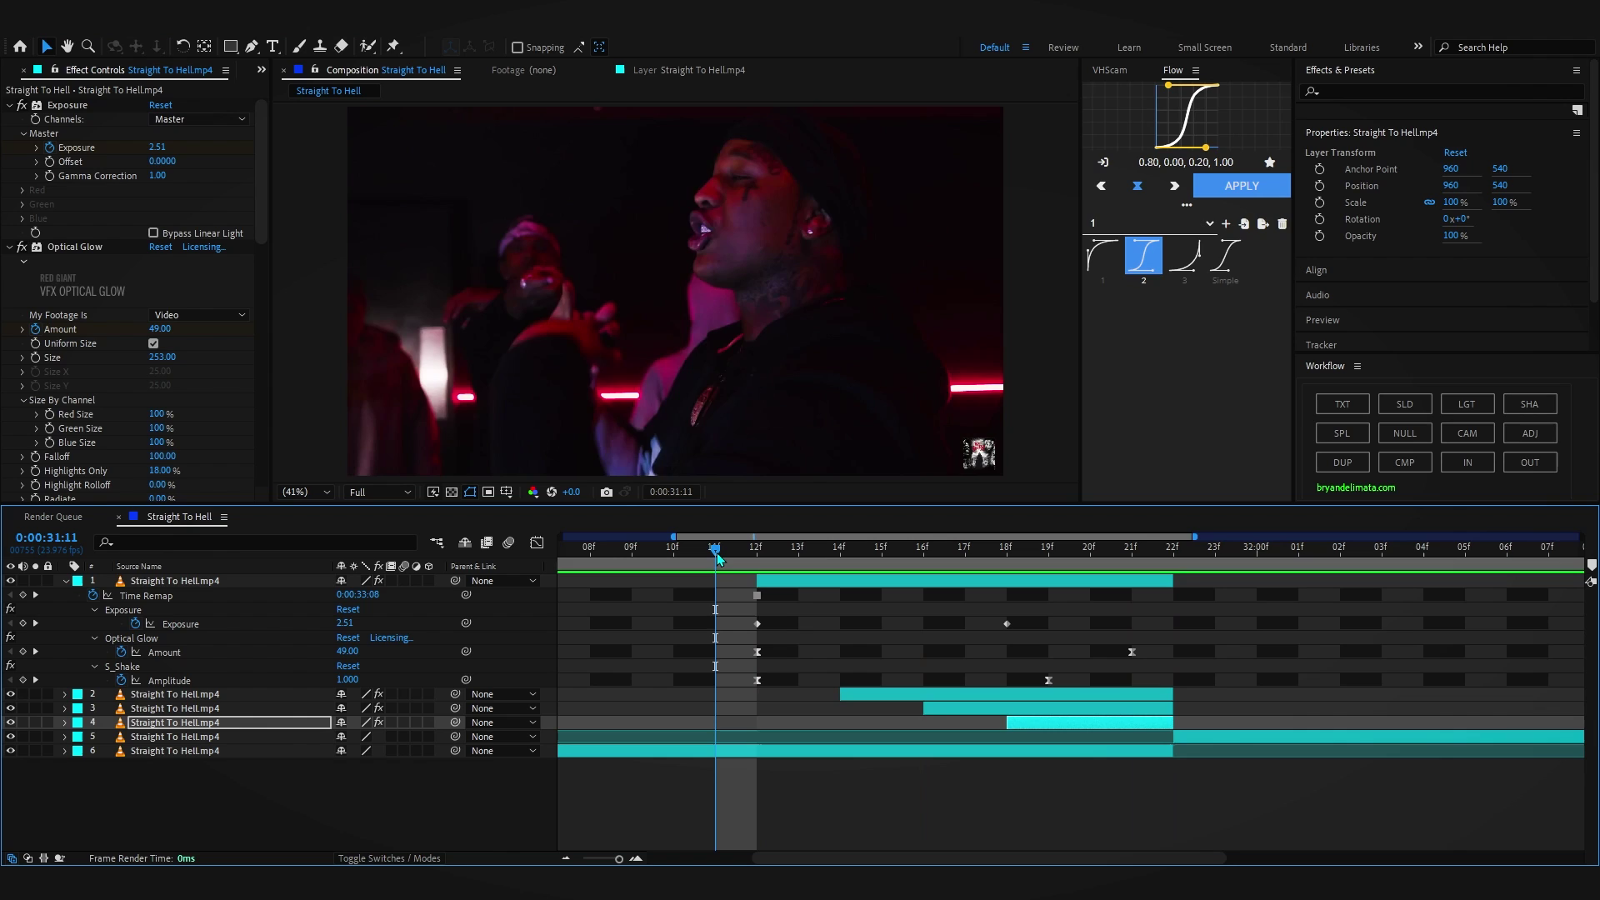
pyautogui.press('space')
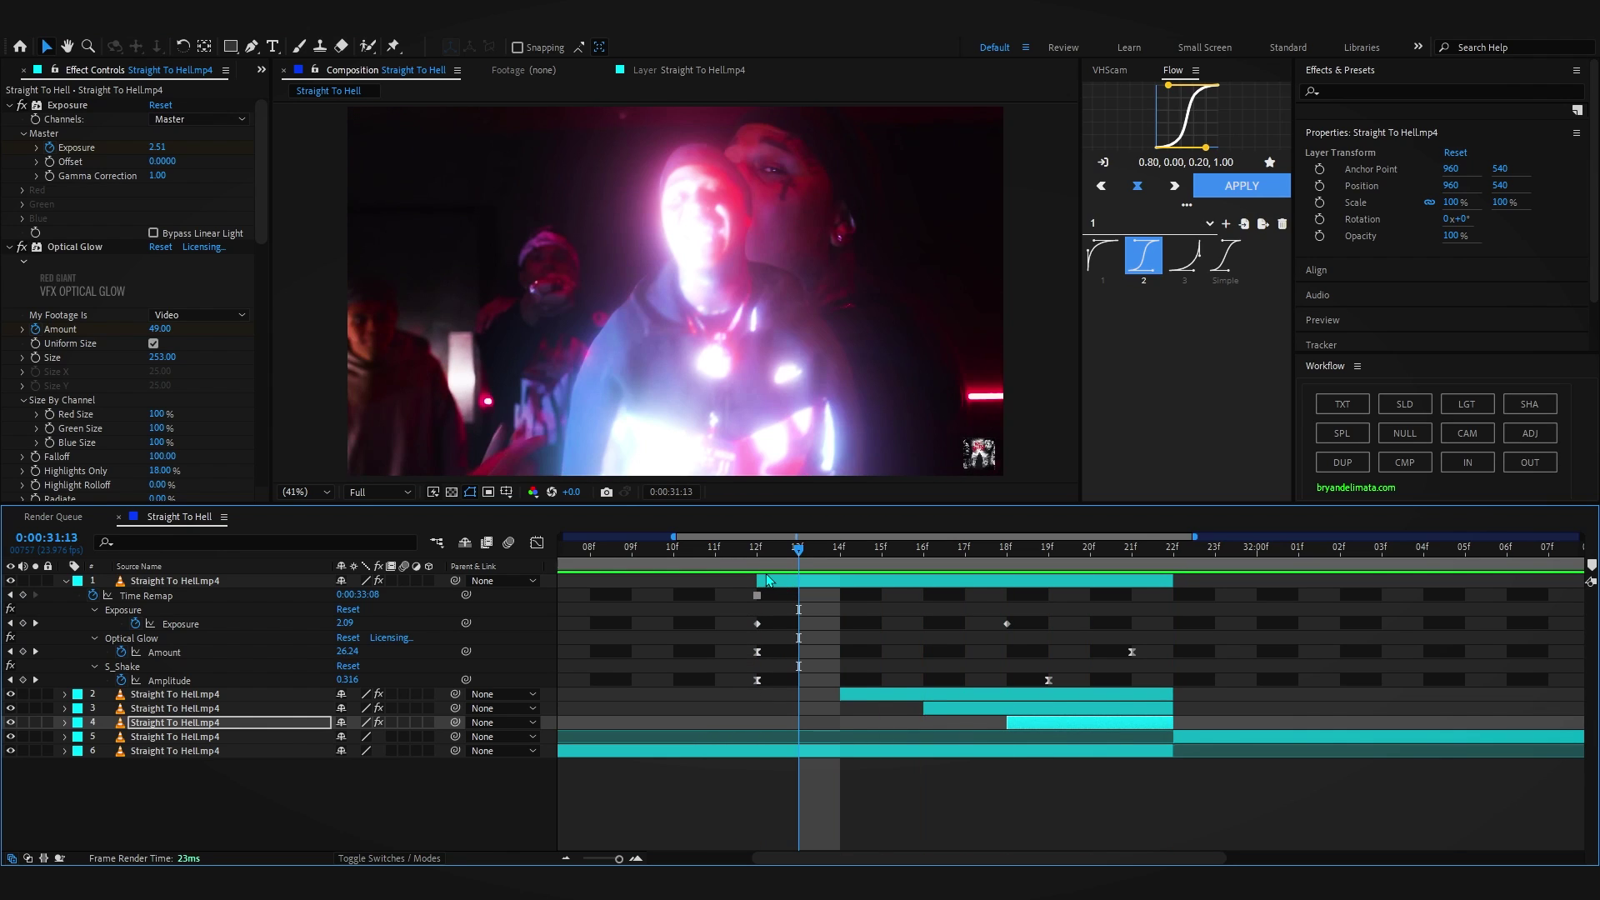
pyautogui.click(779, 788)
# Raise layer 1's Exposure keyframe at 0:00:31:12 to 3.90 and play back the brighter flash from 0:00:31:10
pyautogui.click(757, 557)
pyautogui.click(132, 637)
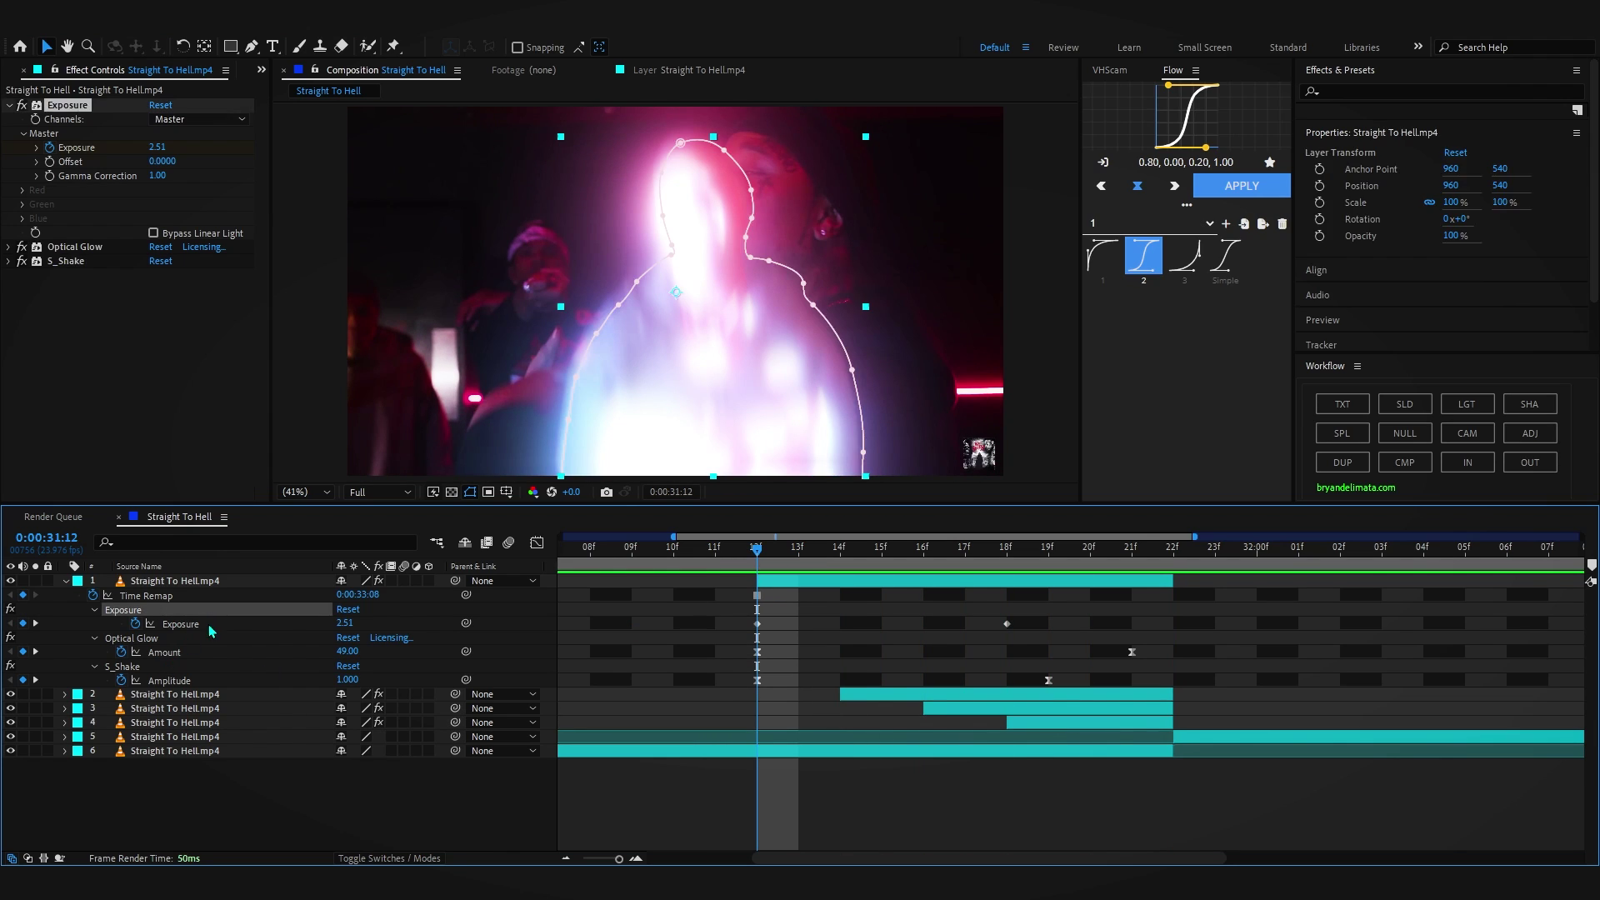
pyautogui.moveTo(416, 618); pyautogui.dragTo(443, 618)
pyautogui.moveTo(757, 556); pyautogui.dragTo(657, 560)
pyautogui.press('space')
pyautogui.press('space')
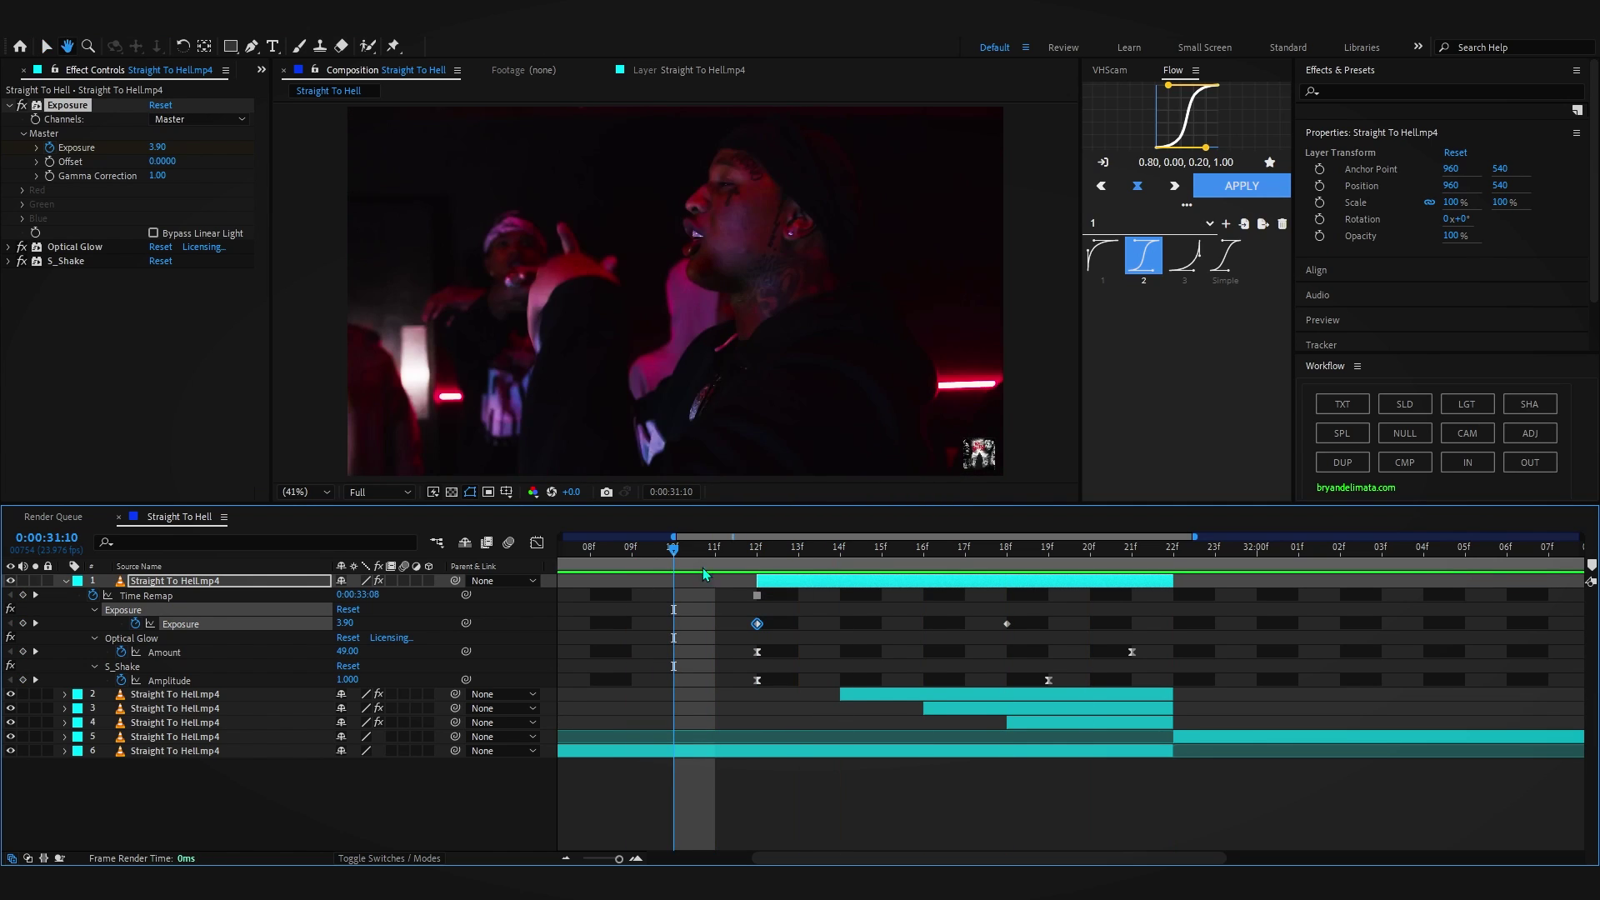
pyautogui.press('space')
# Collapse the layer properties and play back the complete transition from 0:00:31:08 through the cut at 0:00:31:22
pyautogui.moveTo(896, 596); pyautogui.dragTo(1007, 729)
pyautogui.press('space')
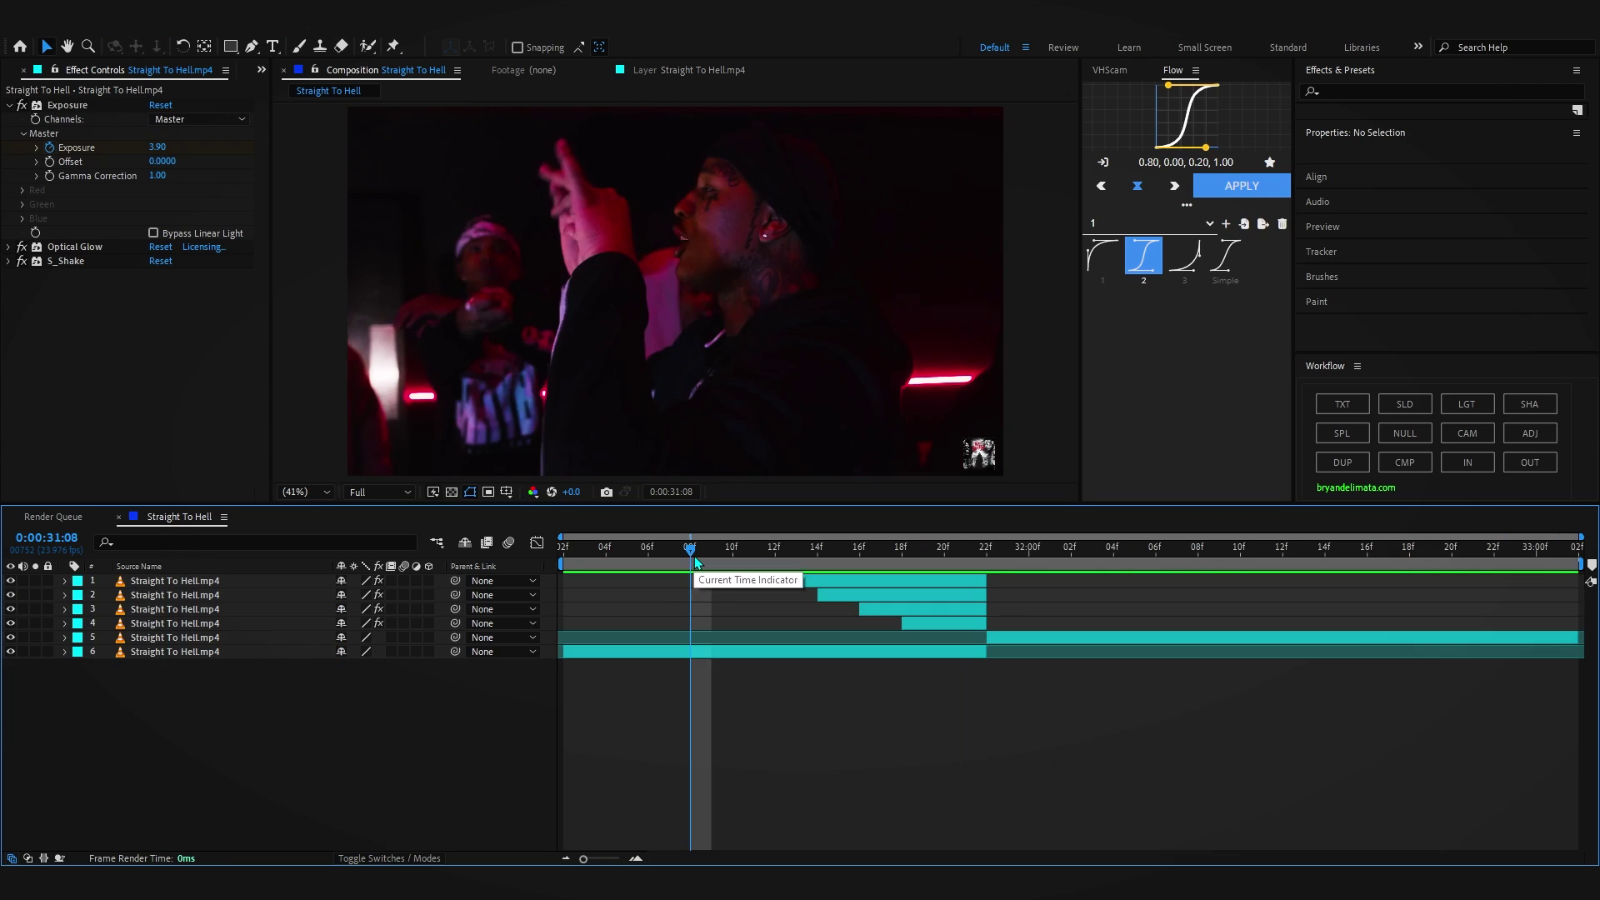
pyautogui.press('space')
pyautogui.moveTo(695, 563); pyautogui.dragTo(896, 611)
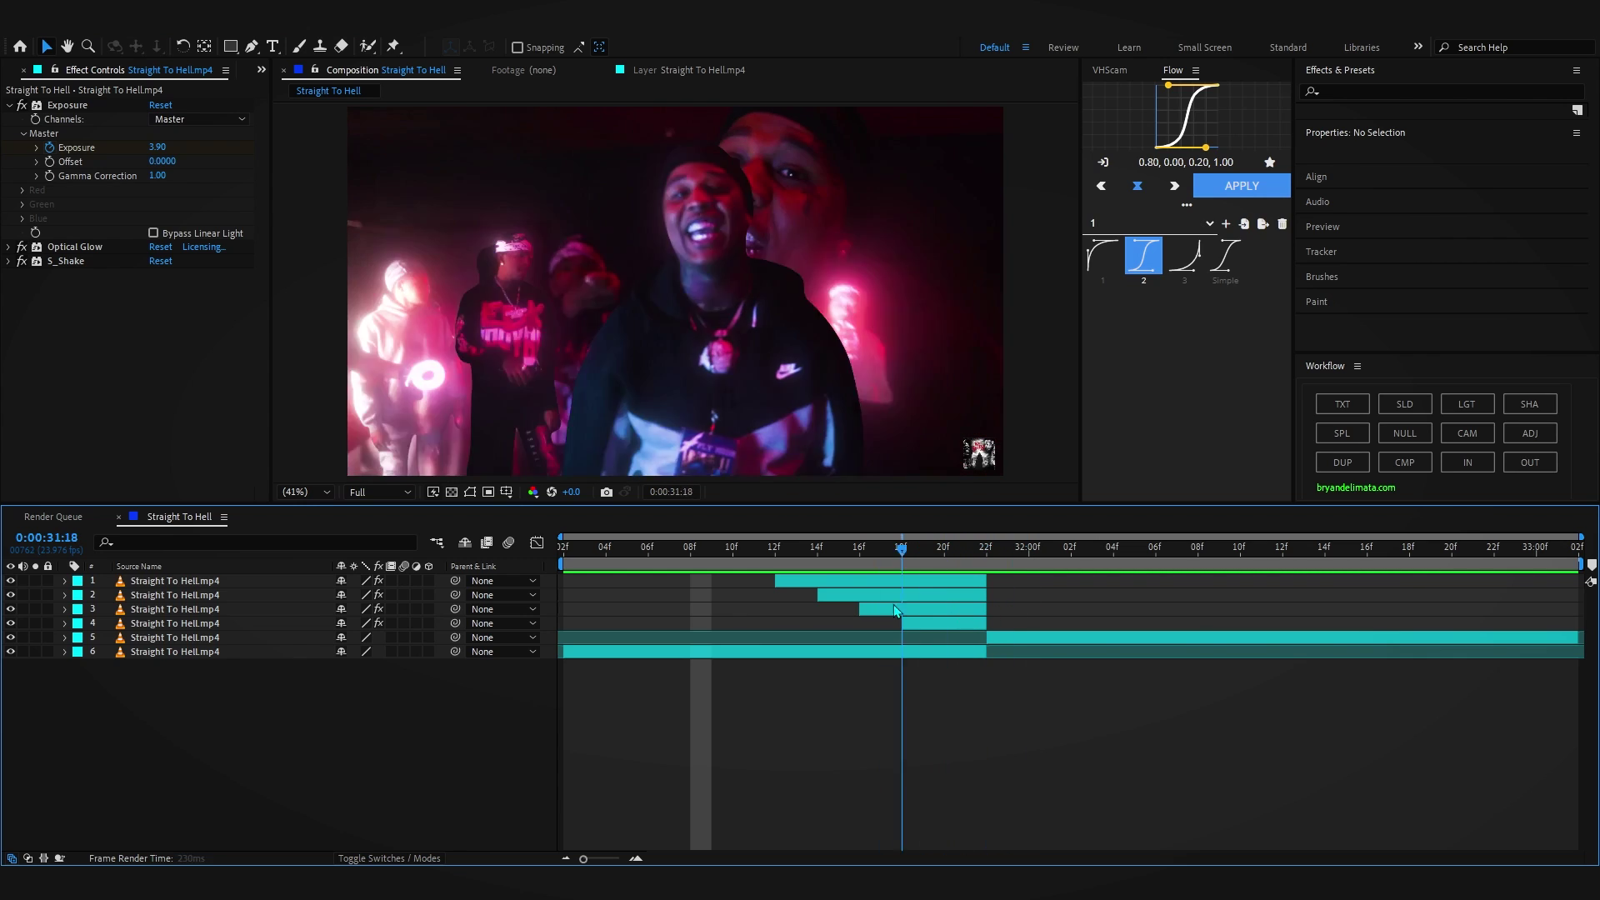
pyautogui.press('space')
pyautogui.press('space')
pyautogui.press('space')
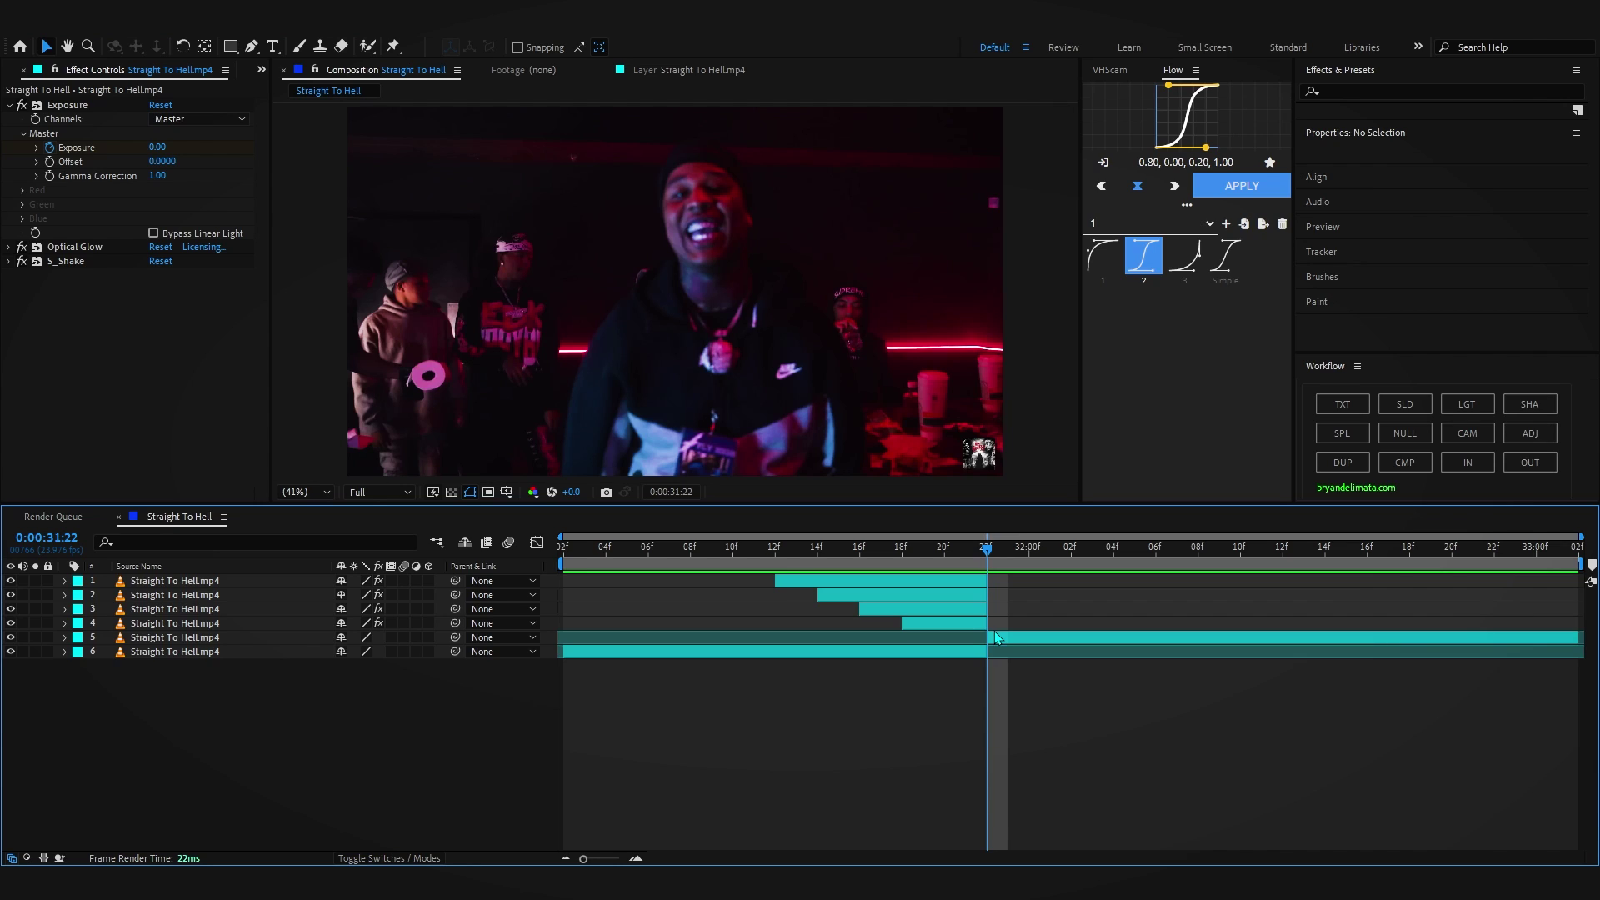
# Add an adjustment layer above all clips and trim its start to the cut at 0:00:31:22
pyautogui.rightClick(837, 705)
pyautogui.moveTo(959, 504)
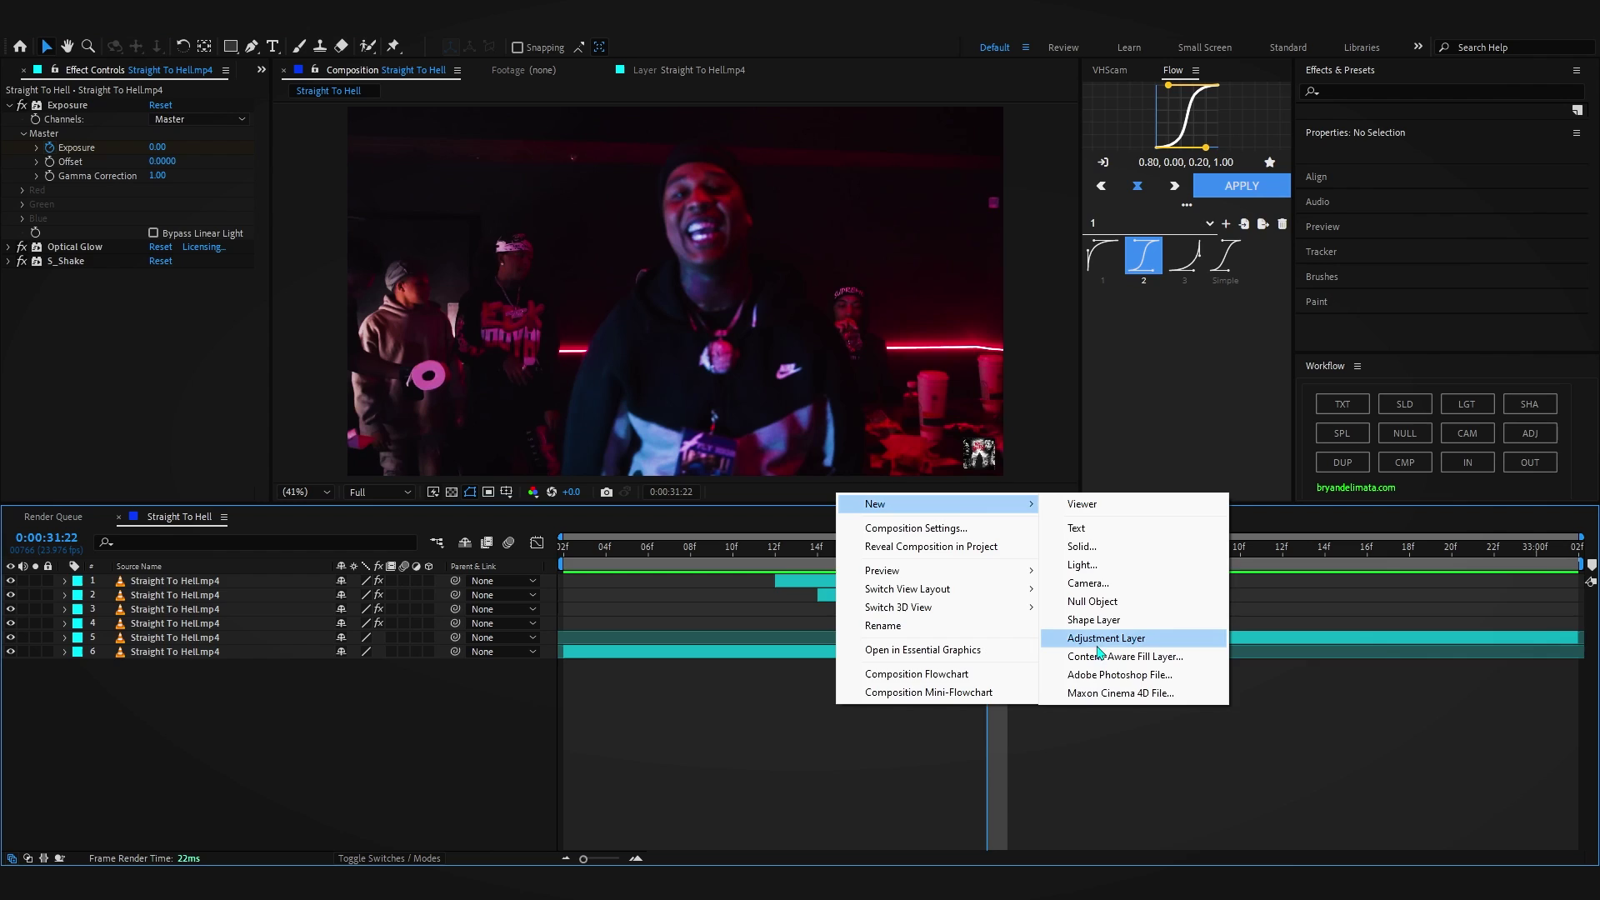
pyautogui.click(1102, 639)
pyautogui.hotkey('alt', '[')
pyautogui.moveTo(989, 550); pyautogui.dragTo(995, 697)
# Apply the BEST ONE! user preset from the Shake Pack's HD (1920x1080) folder to the adjustment layer
pyautogui.click(1387, 88)
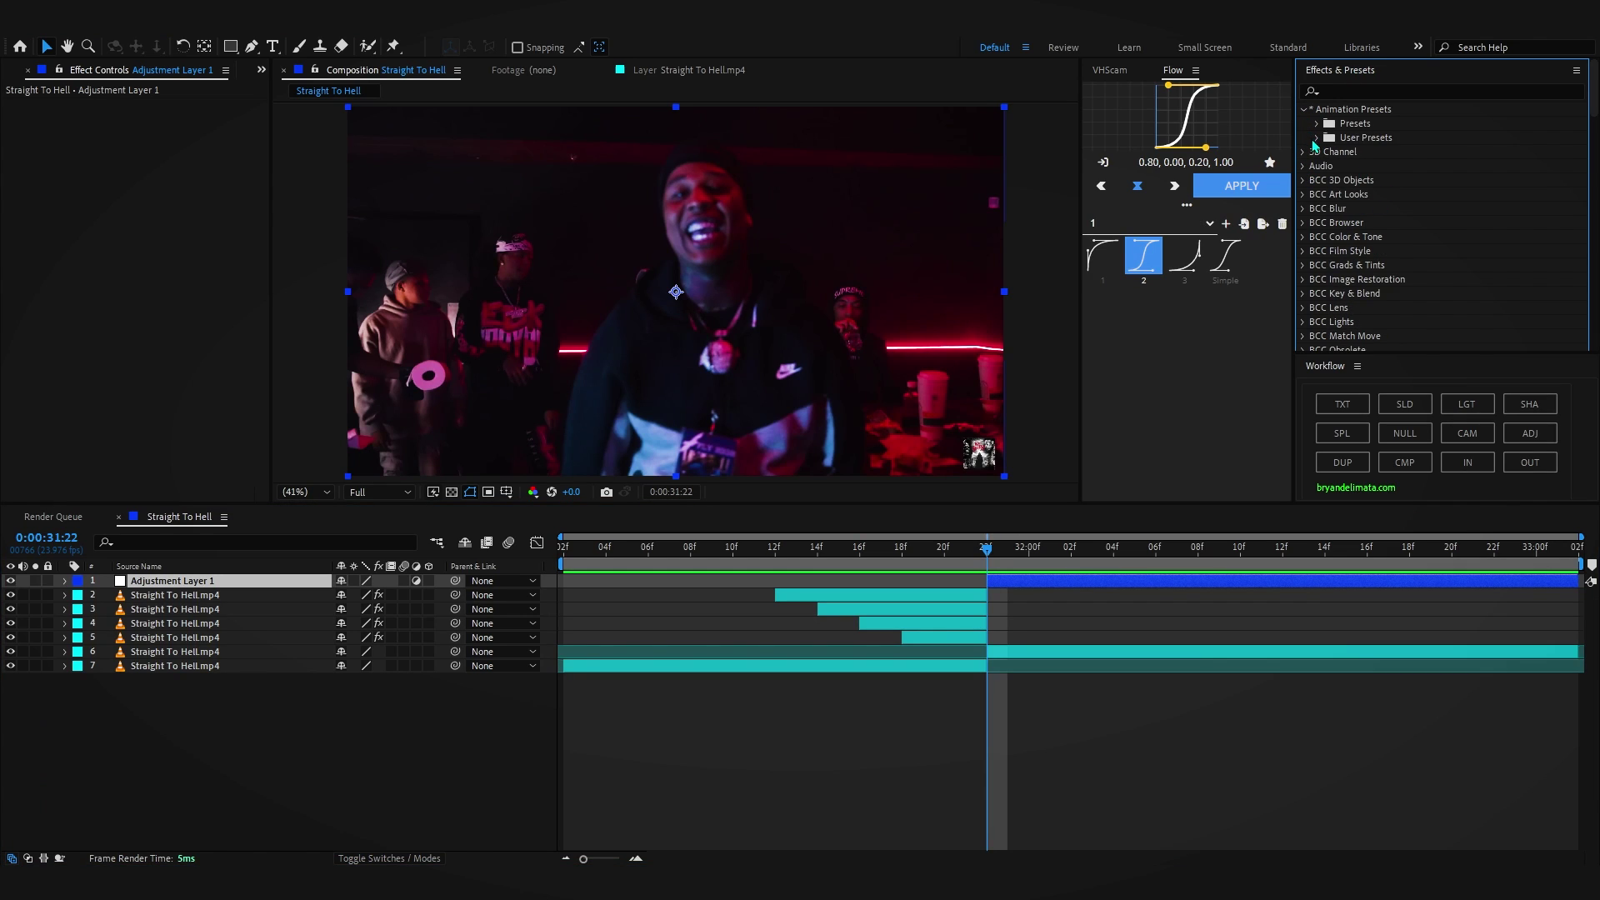
pyautogui.click(1319, 137)
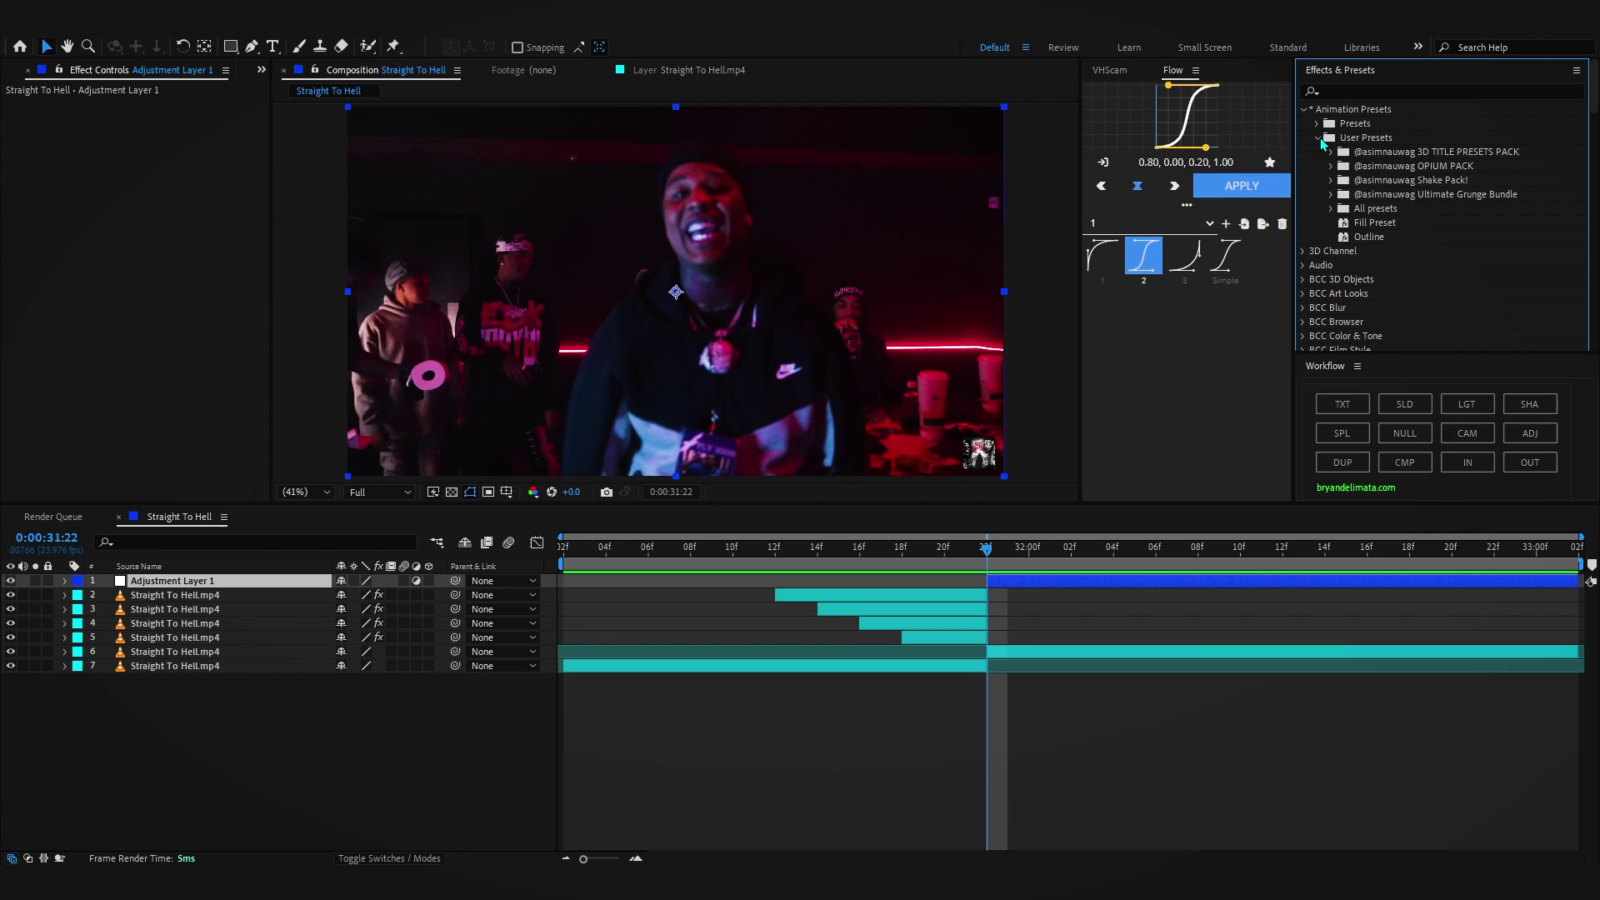
pyautogui.click(1331, 180)
pyautogui.scroll(-1, 1345, 182)
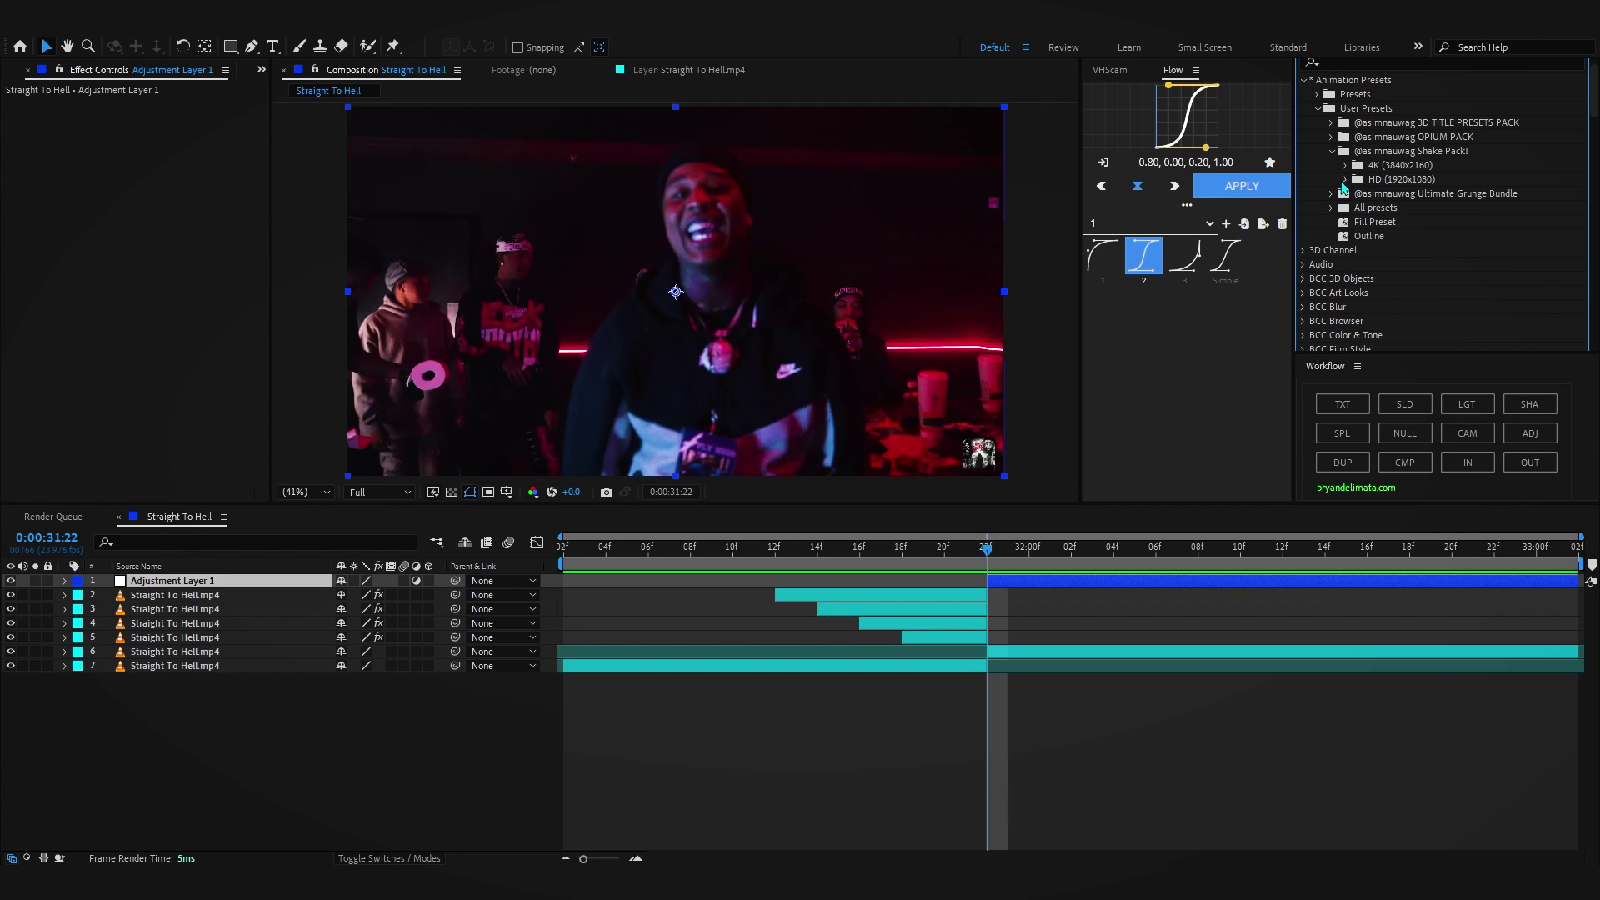
pyautogui.click(1345, 180)
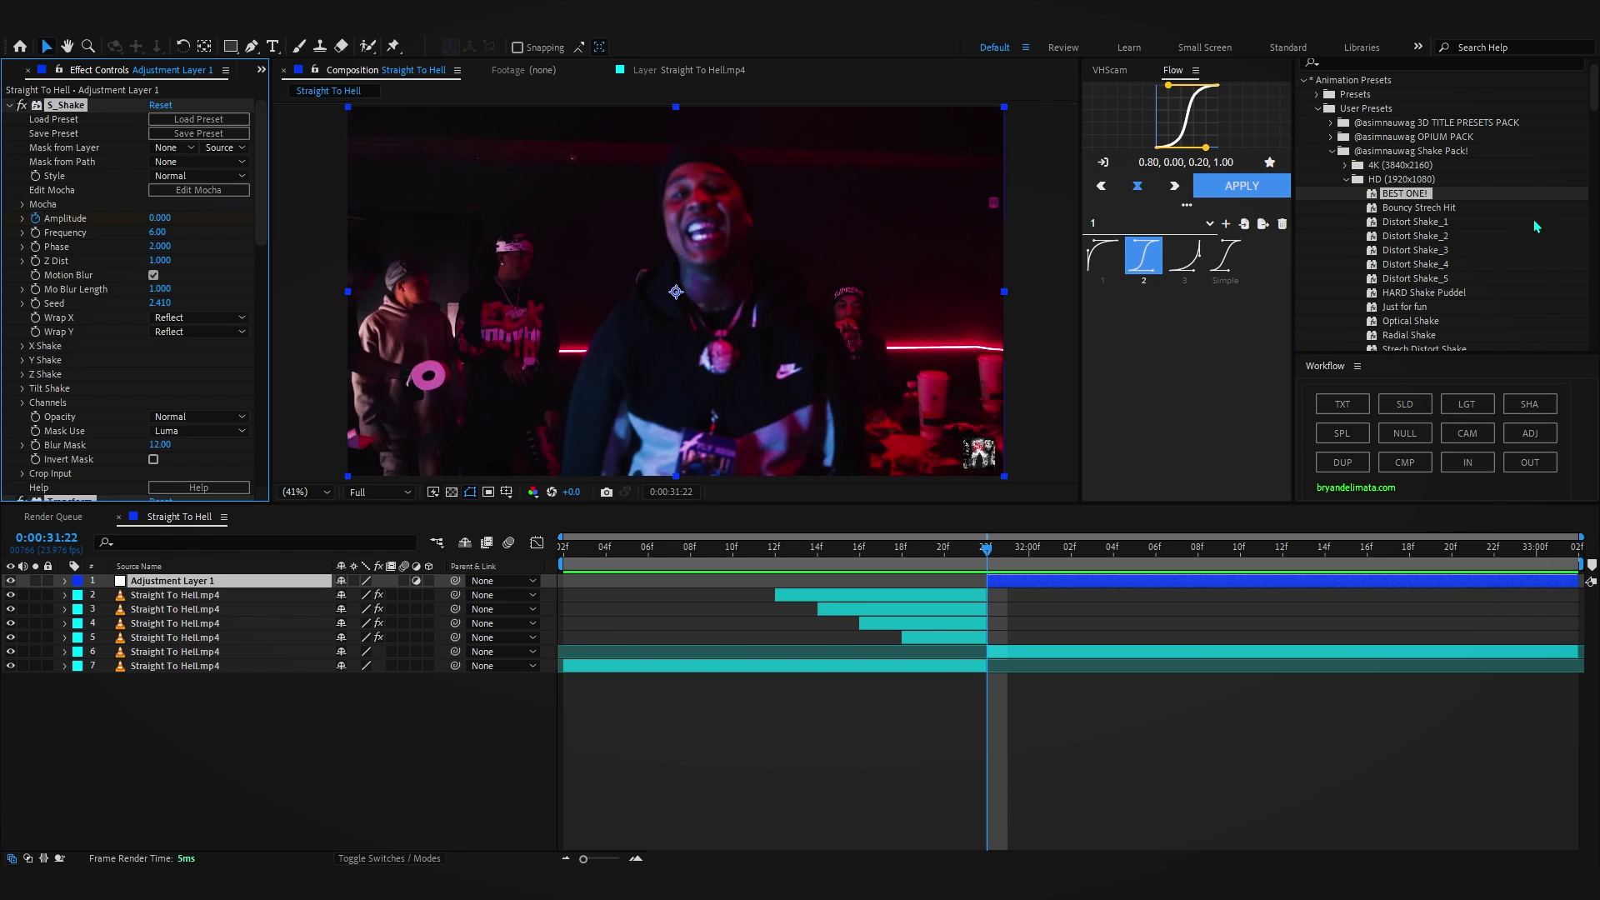
# Reveal the adjustment layer's keyframes and shift the layer so its second keyframes sit just before the cut, with its start trimmed to 0:00:31:22
pyautogui.press('u')
pyautogui.moveTo(1013, 581); pyautogui.dragTo(928, 593)
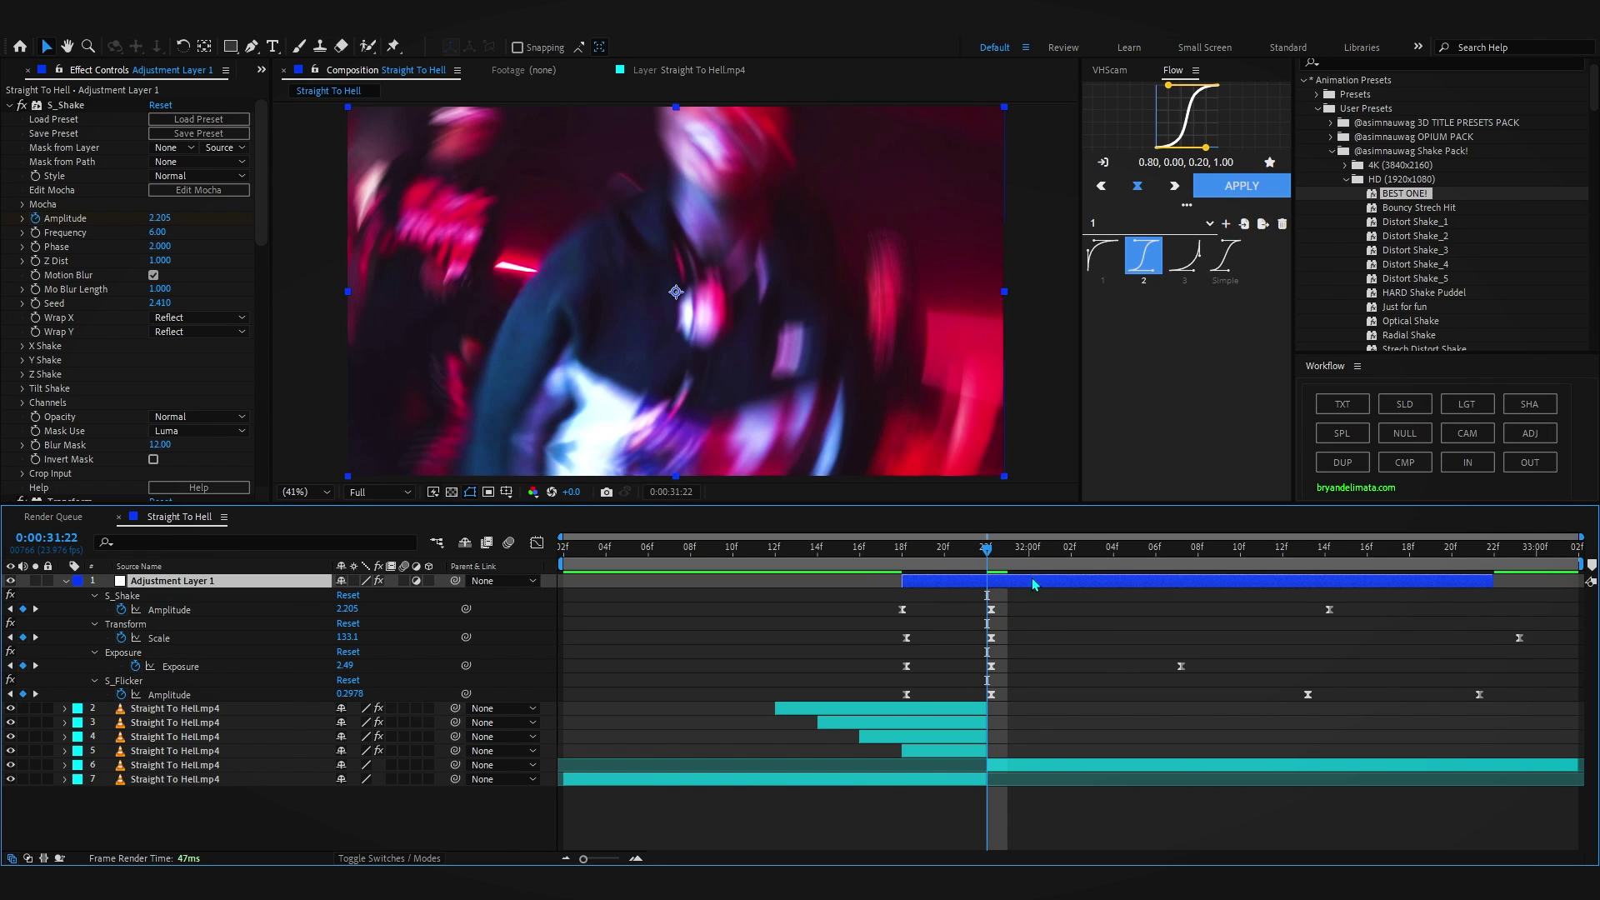
pyautogui.moveTo(1032, 581); pyautogui.dragTo(1013, 583)
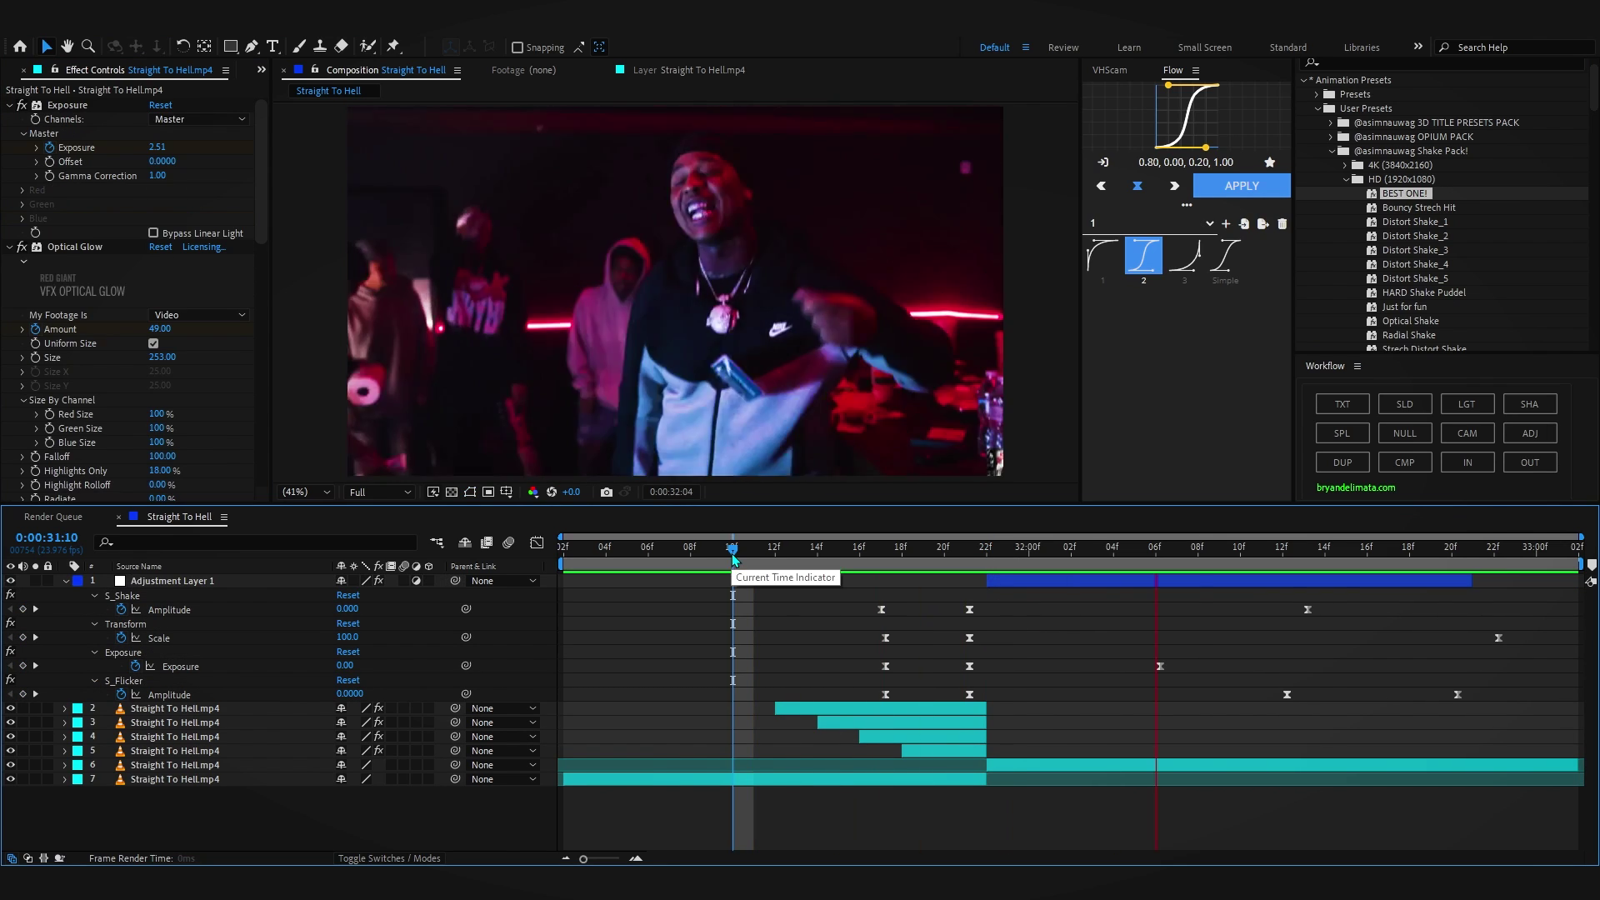
# Play back the transition from 0:00:31:10 and 0:00:31:04 to review the preset shake after the cut
pyautogui.press('space')
pyautogui.press('space')
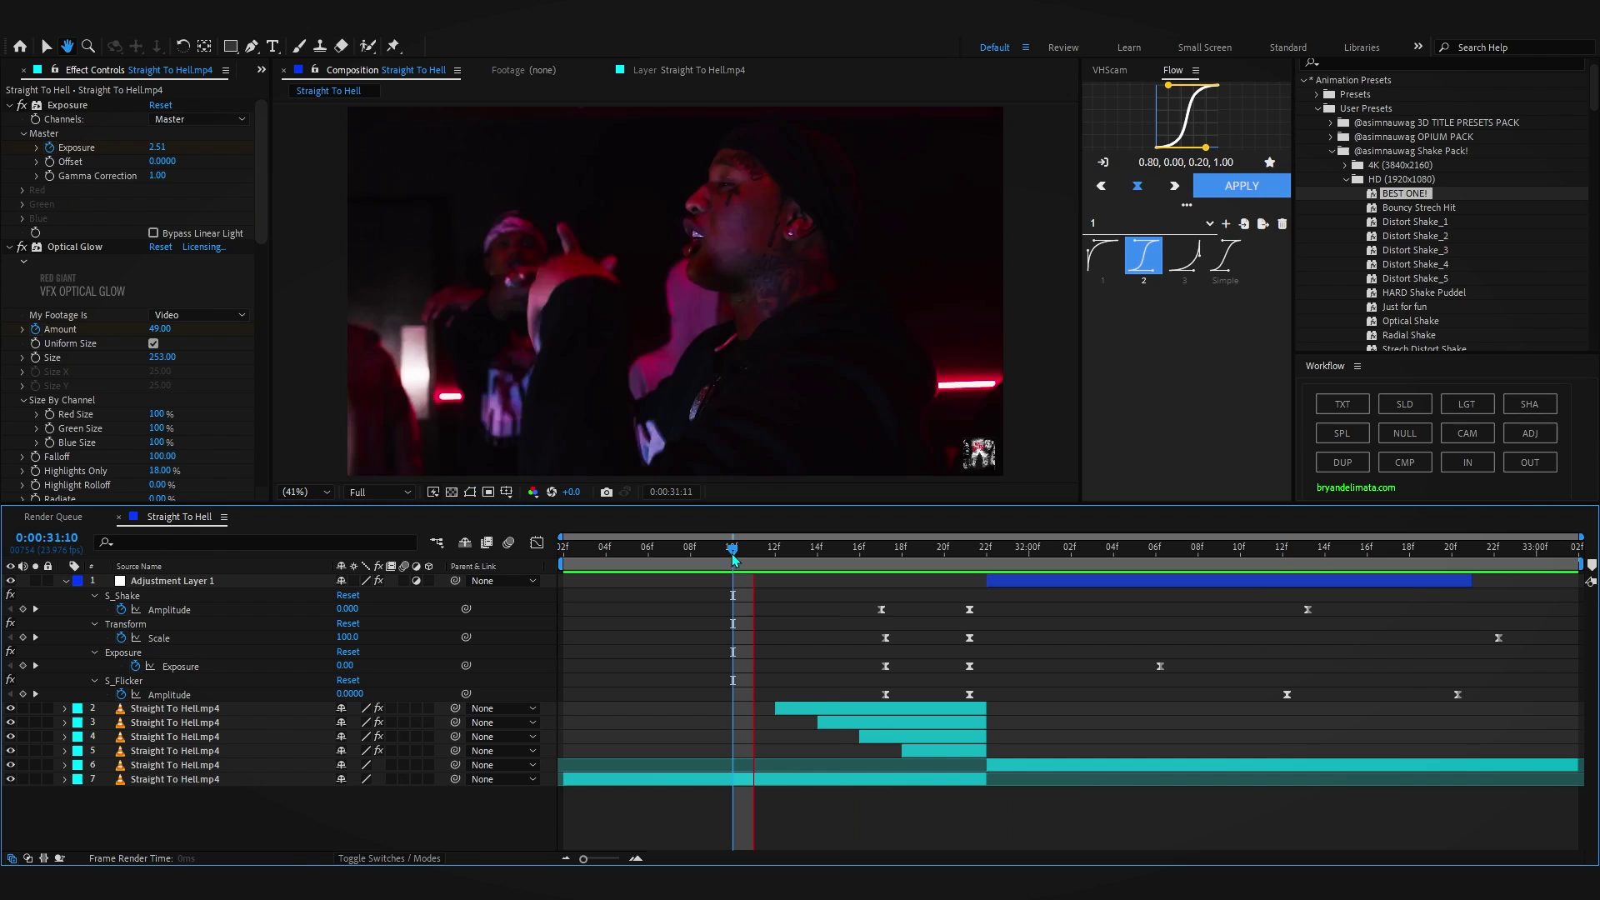
pyautogui.press('space')
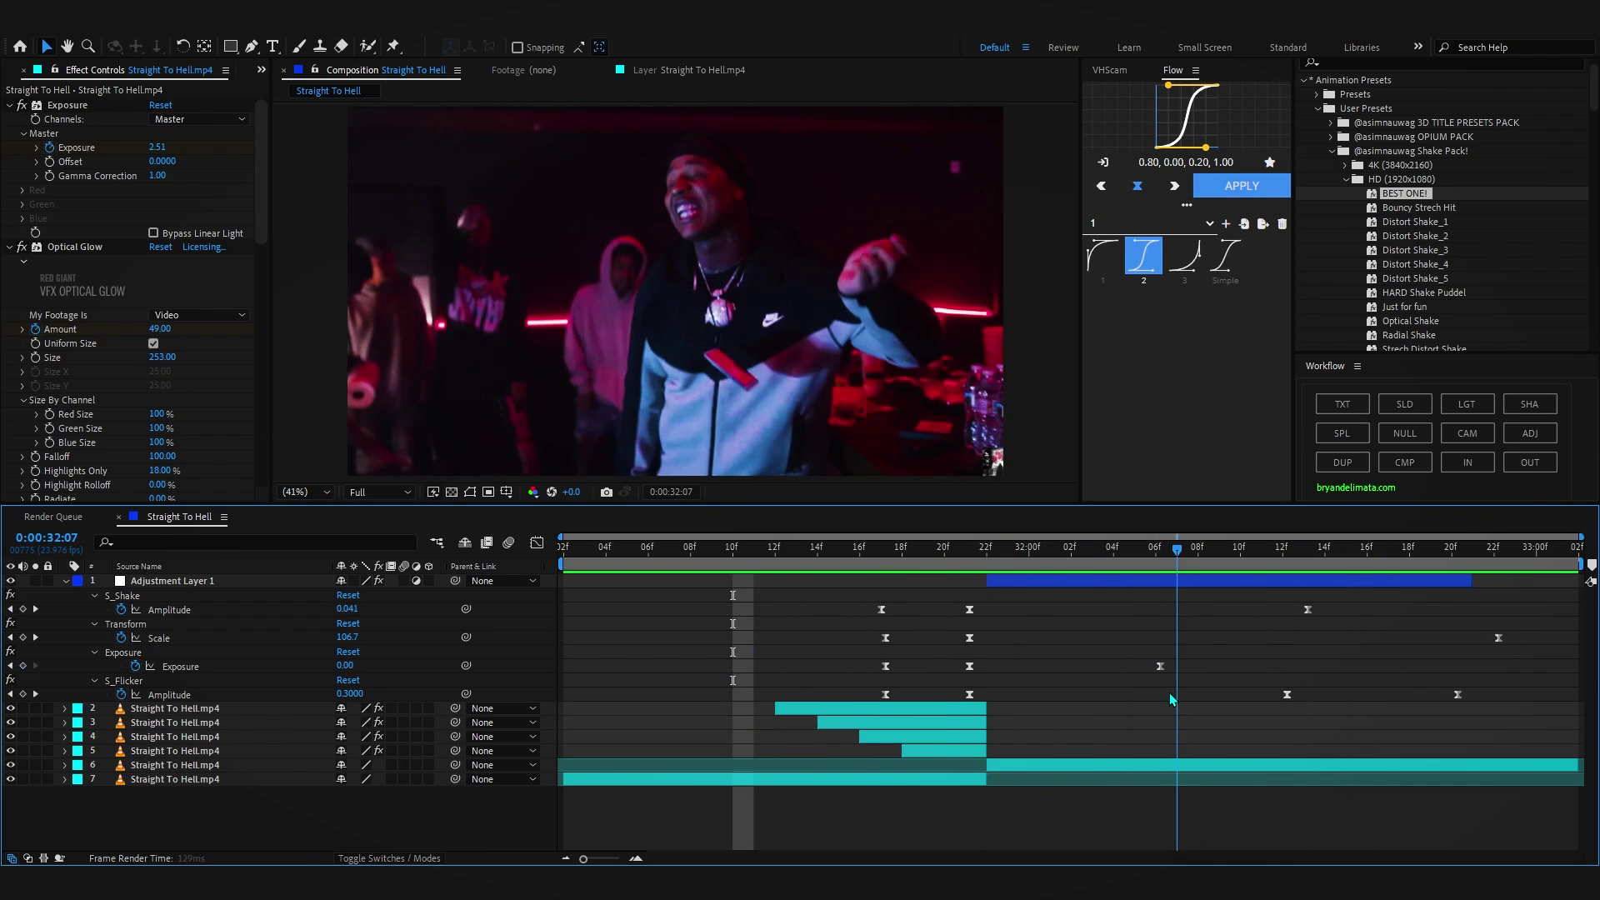
pyautogui.moveTo(1171, 700); pyautogui.dragTo(612, 824)
pyautogui.press('space')
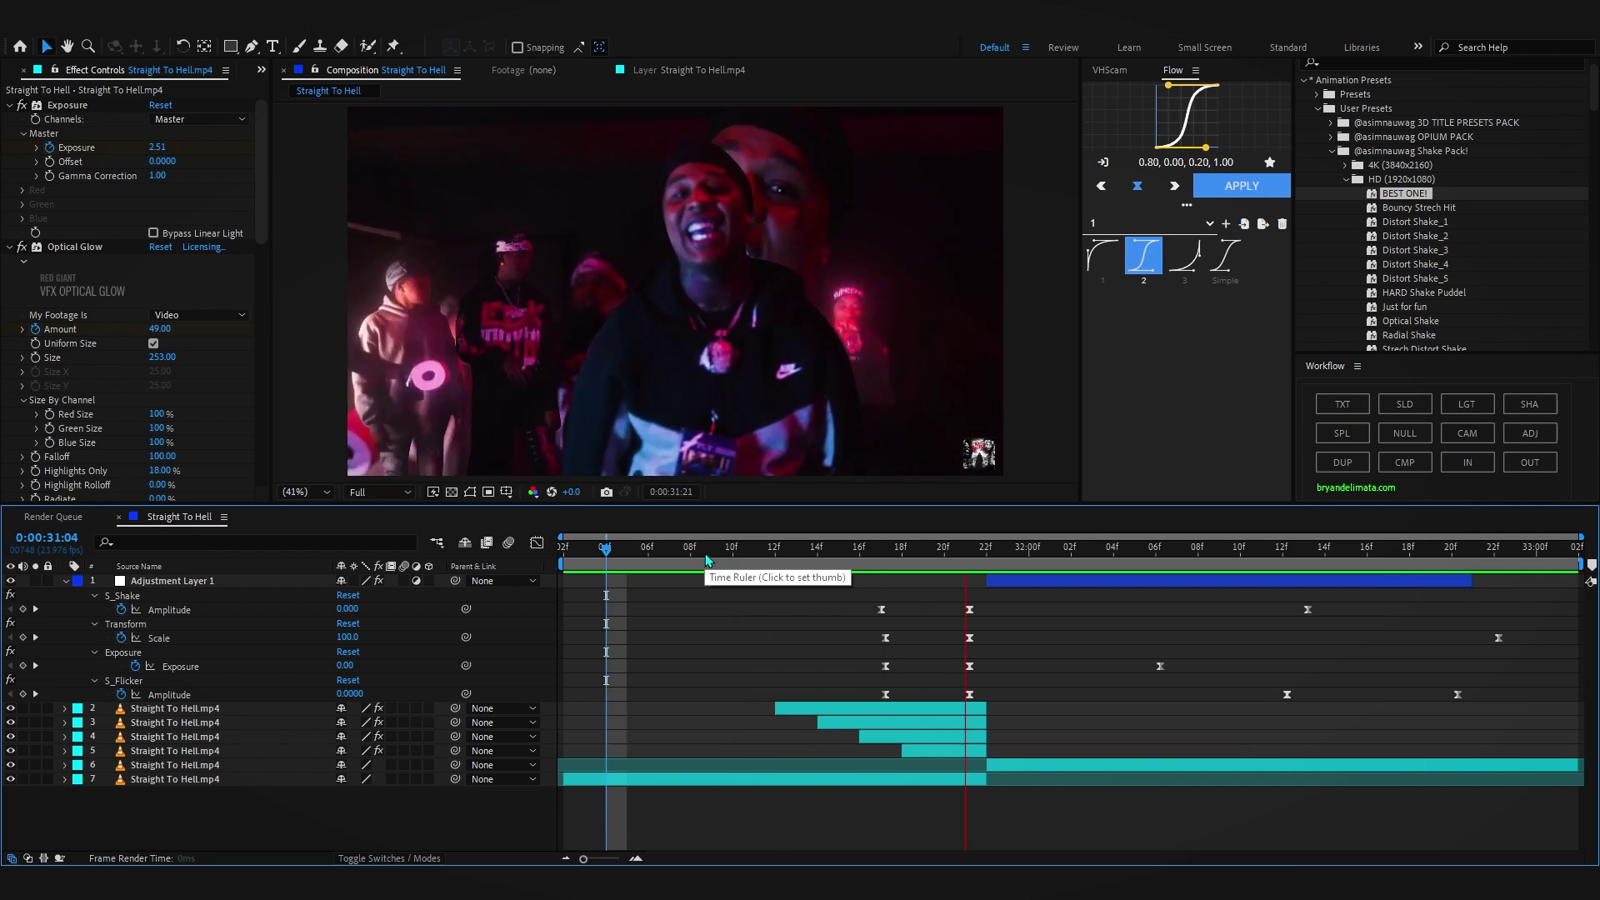
pyautogui.click(710, 557)
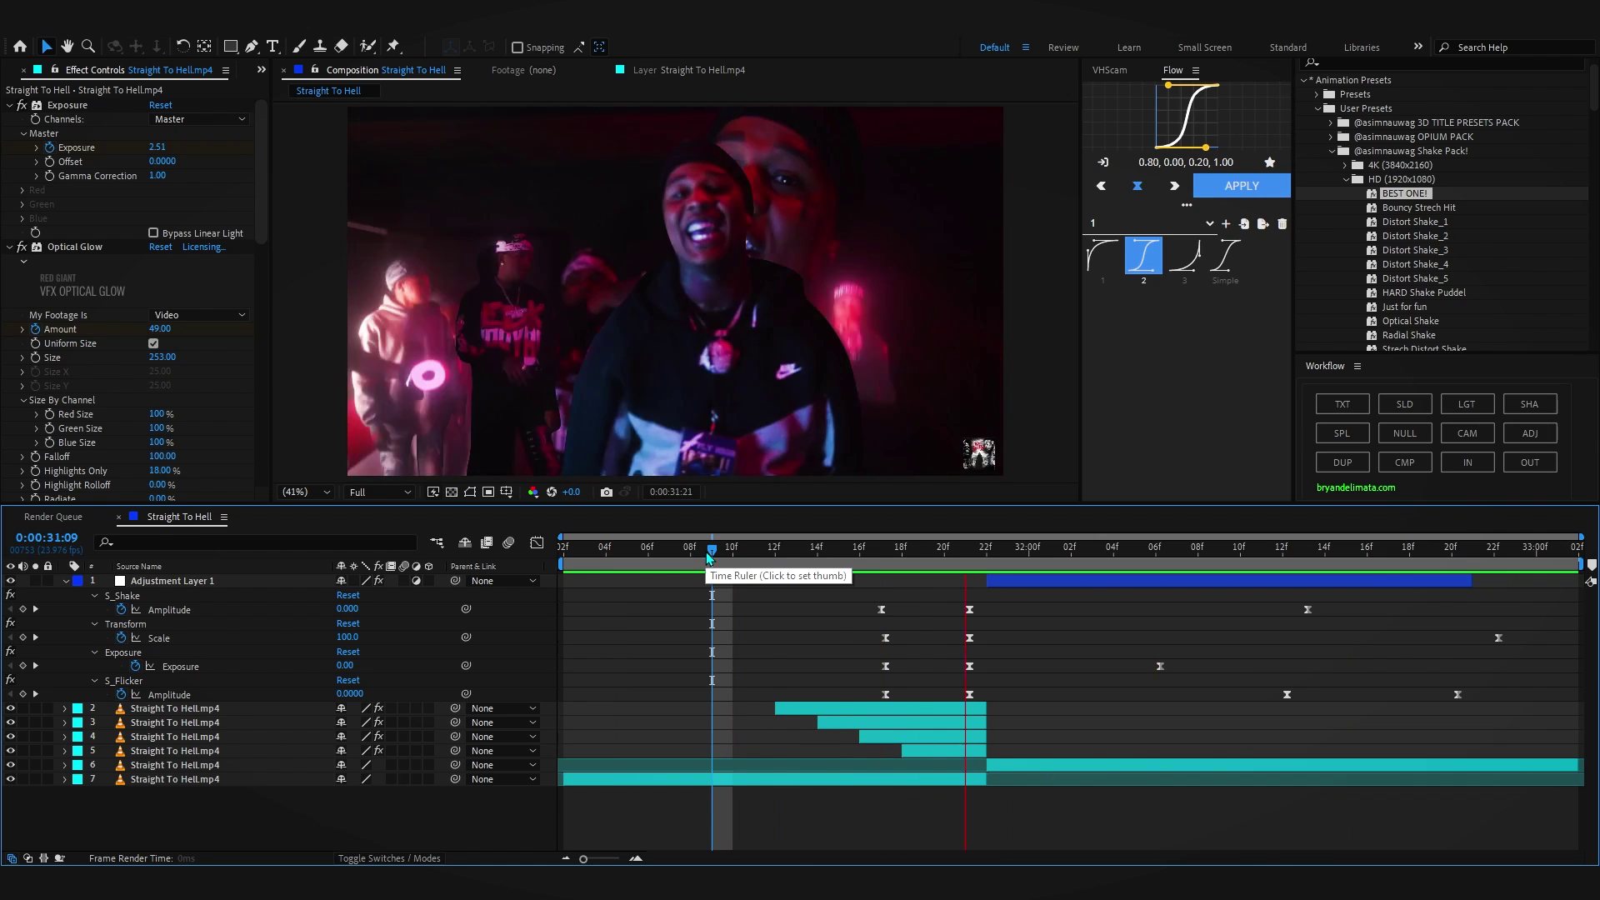
# Collapse the adjustment layer's effects and add Optical Glow to it with the playhead at 0:00:31:22
pyautogui.click(1018, 583)
pyautogui.click(1000, 555)
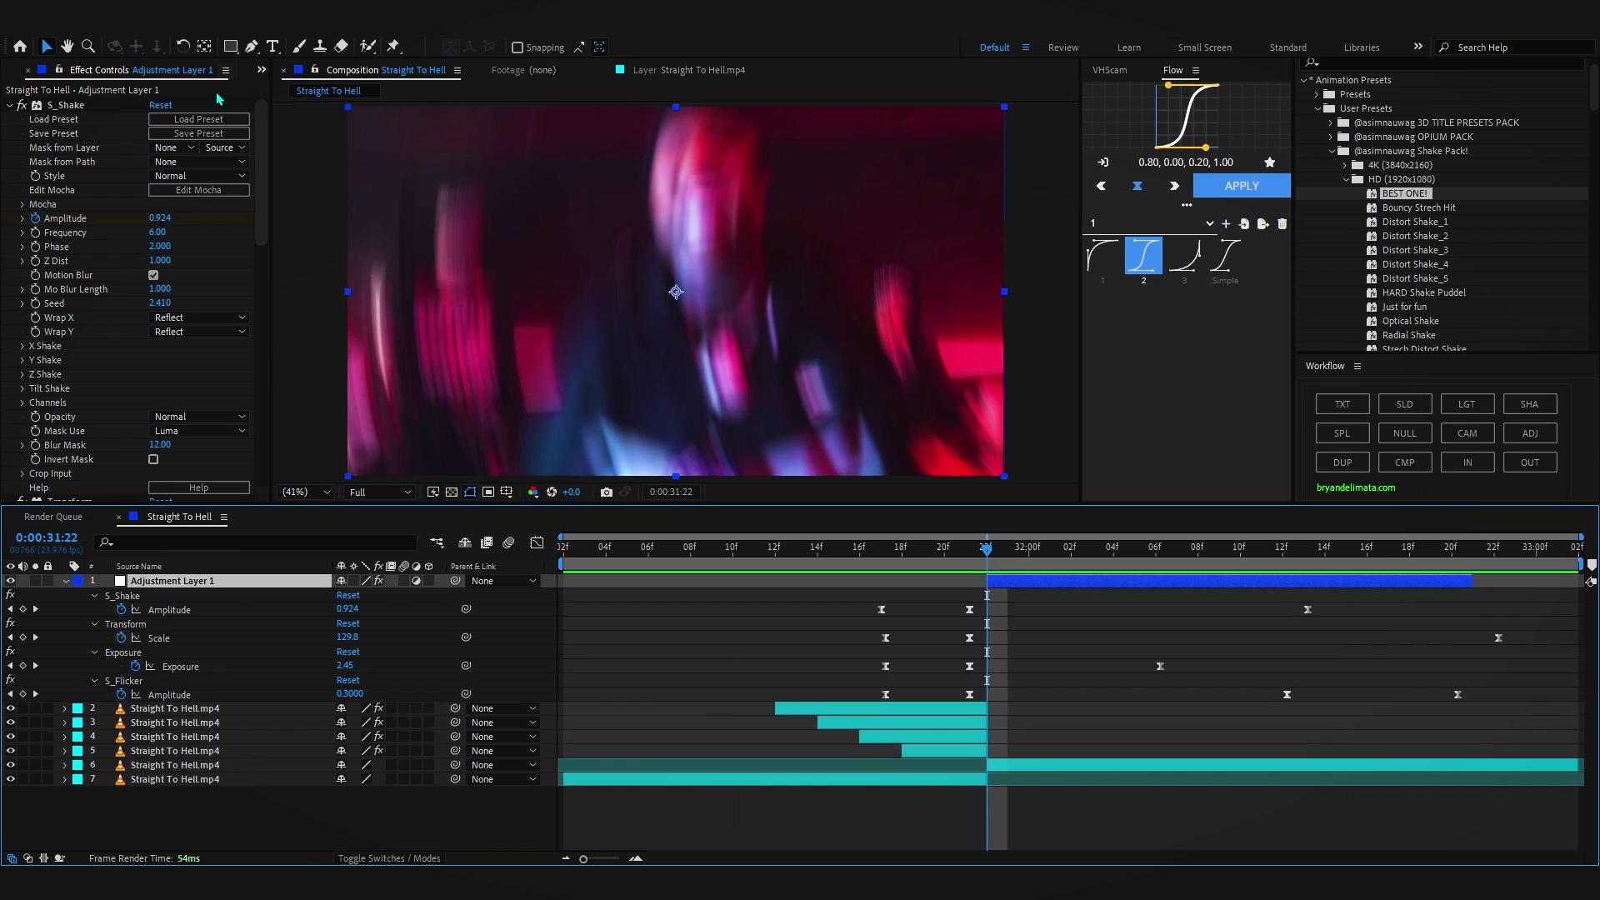
pyautogui.click(118, 123)
pyautogui.hotkey('ctrl', 'a')
pyautogui.hotkey('ctrl', '`')
pyautogui.click(187, 221)
pyautogui.hotkey('ctrl', 'space')
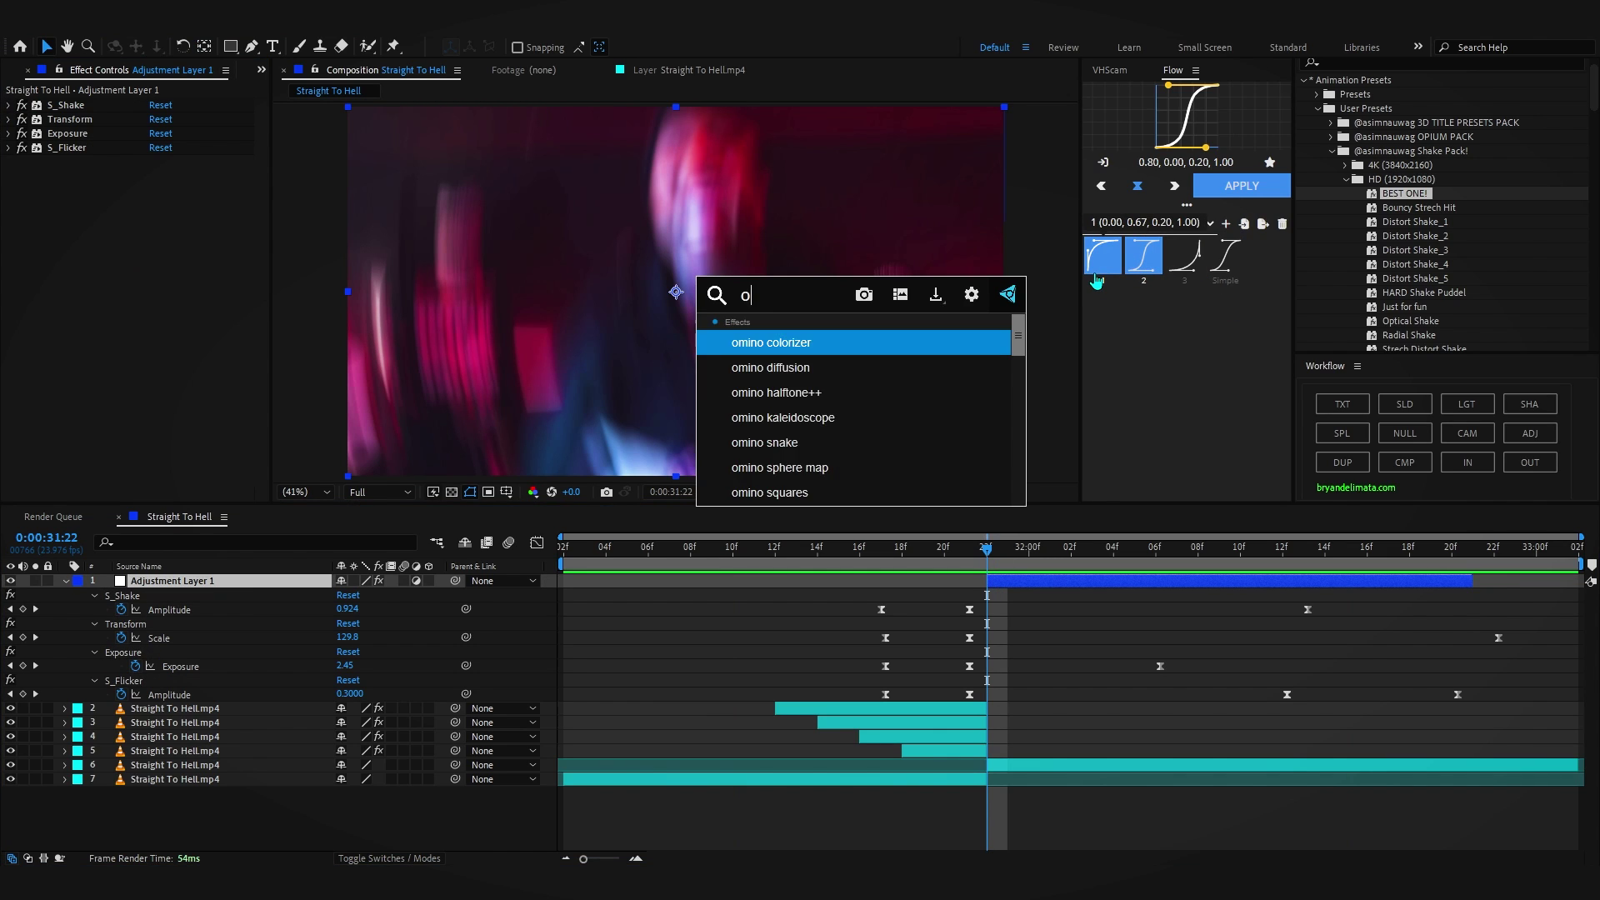
pyautogui.click(855, 335)
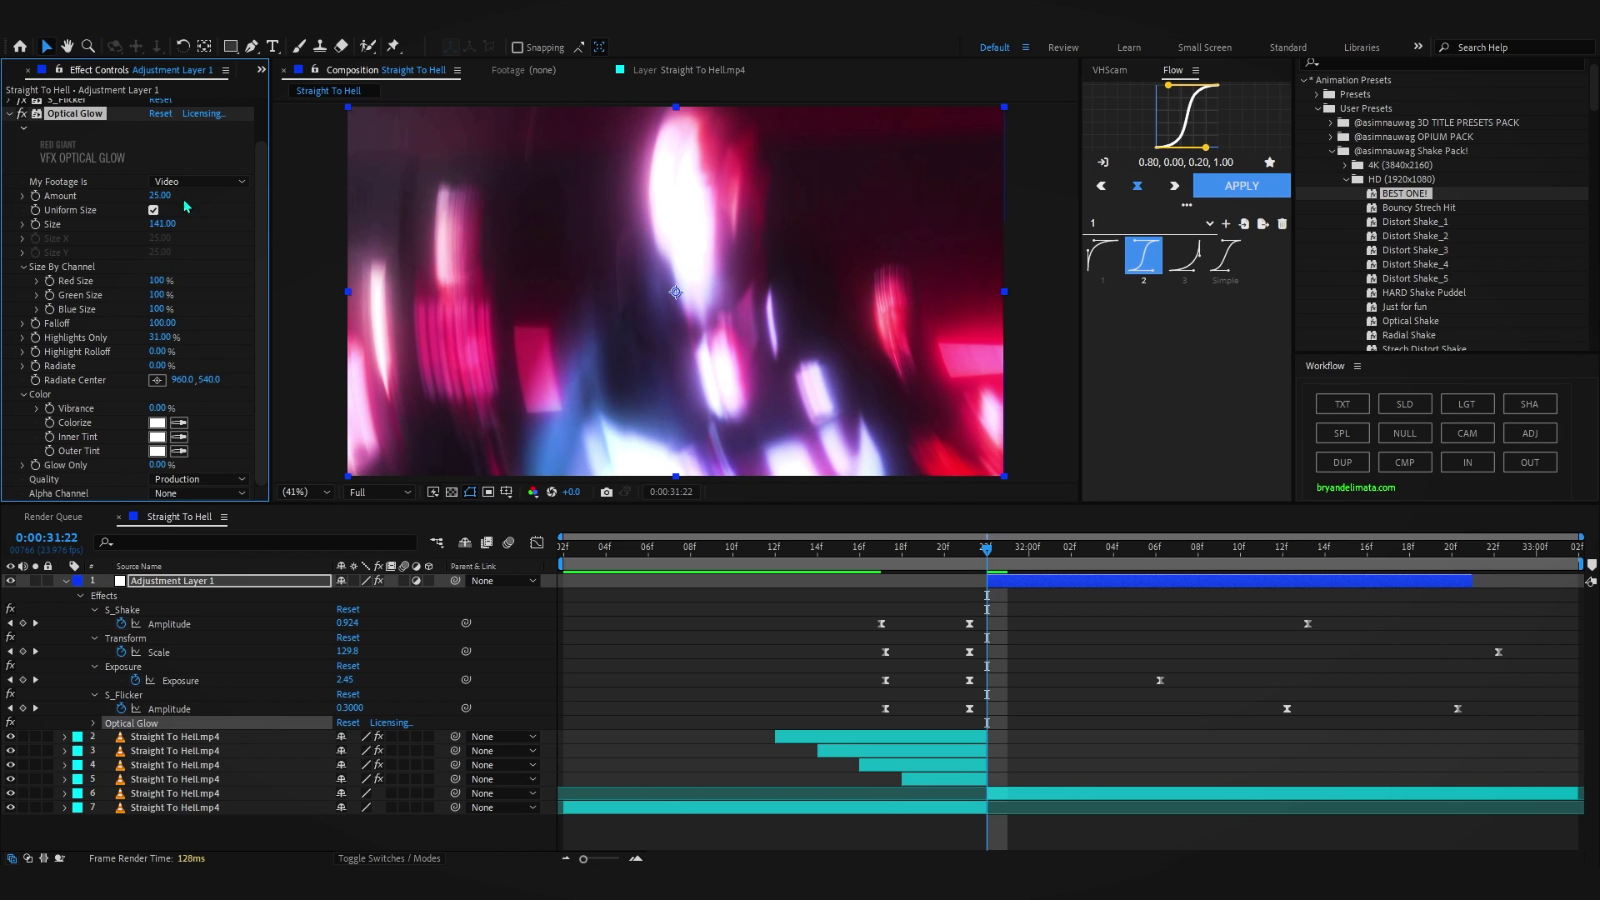
# Keyframe the adjustment layer's Optical Glow Amount from 54 at 0:00:31:22 to 0 at 0:00:32:10 and play back the fade
pyautogui.moveTo(164, 195); pyautogui.dragTo(184, 197)
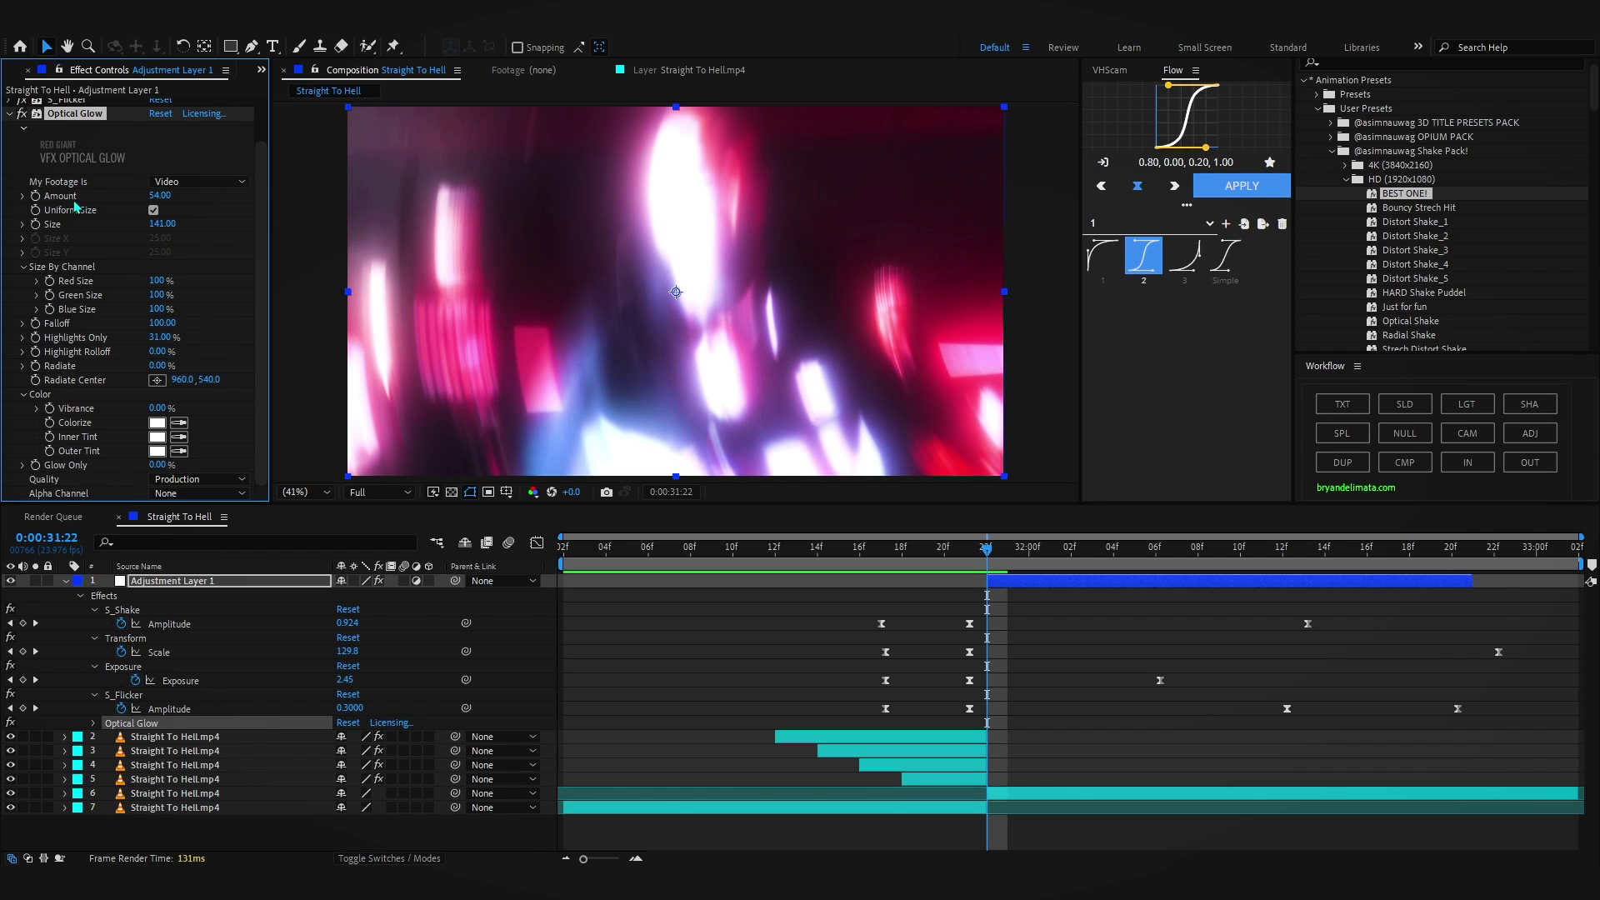
pyautogui.moveTo(991, 547); pyautogui.dragTo(1242, 554)
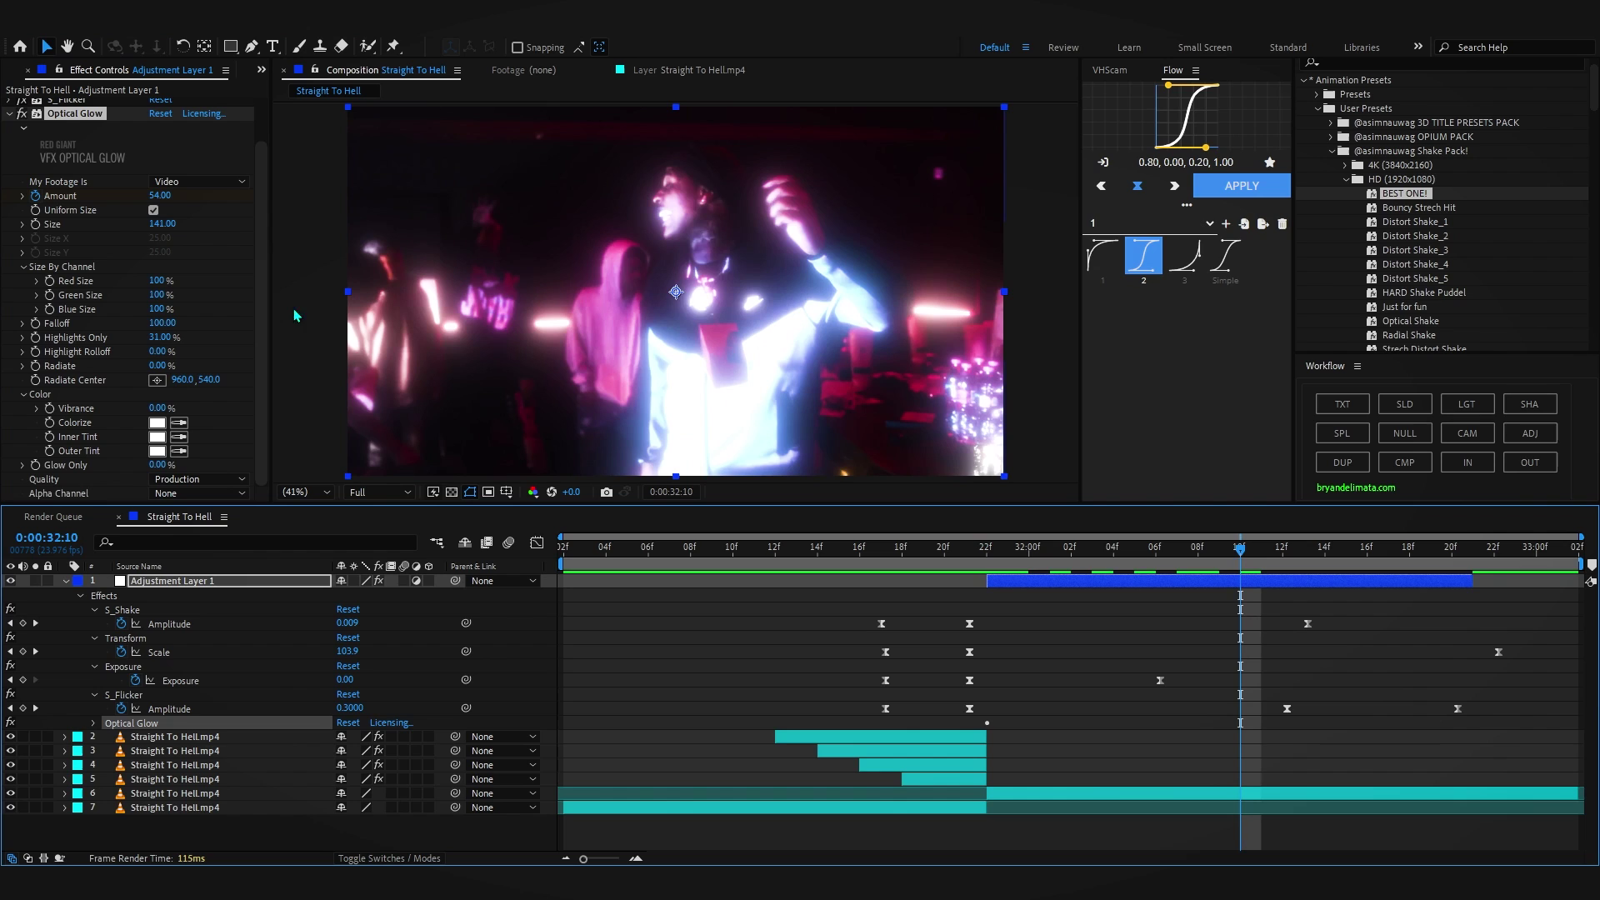
pyautogui.moveTo(158, 197); pyautogui.dragTo(100, 198)
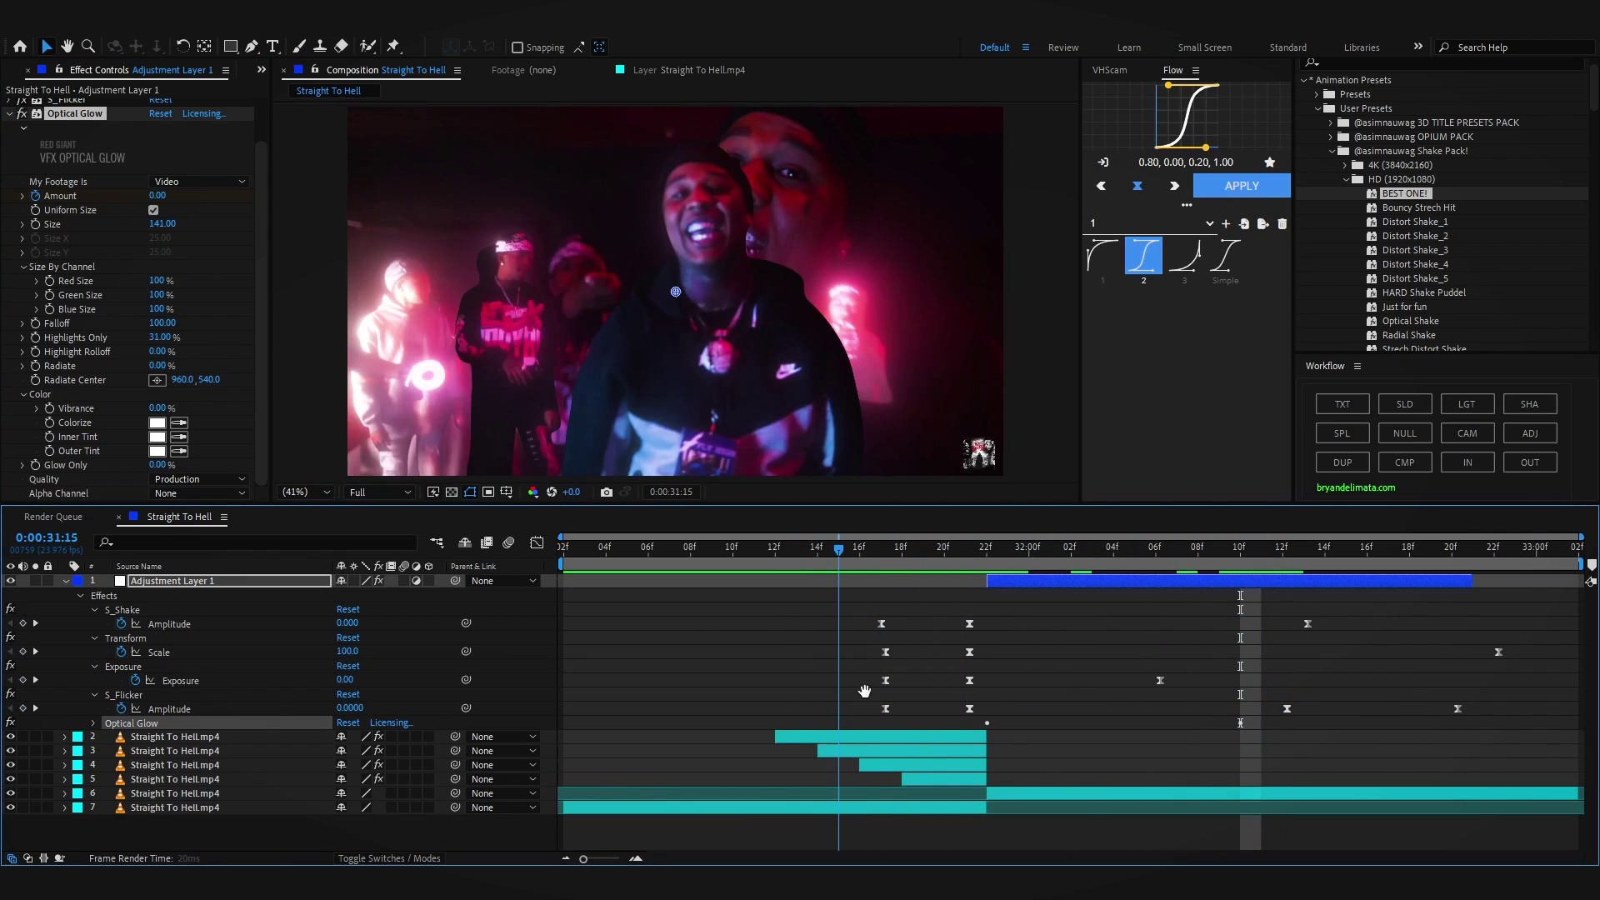
pyautogui.click(920, 551)
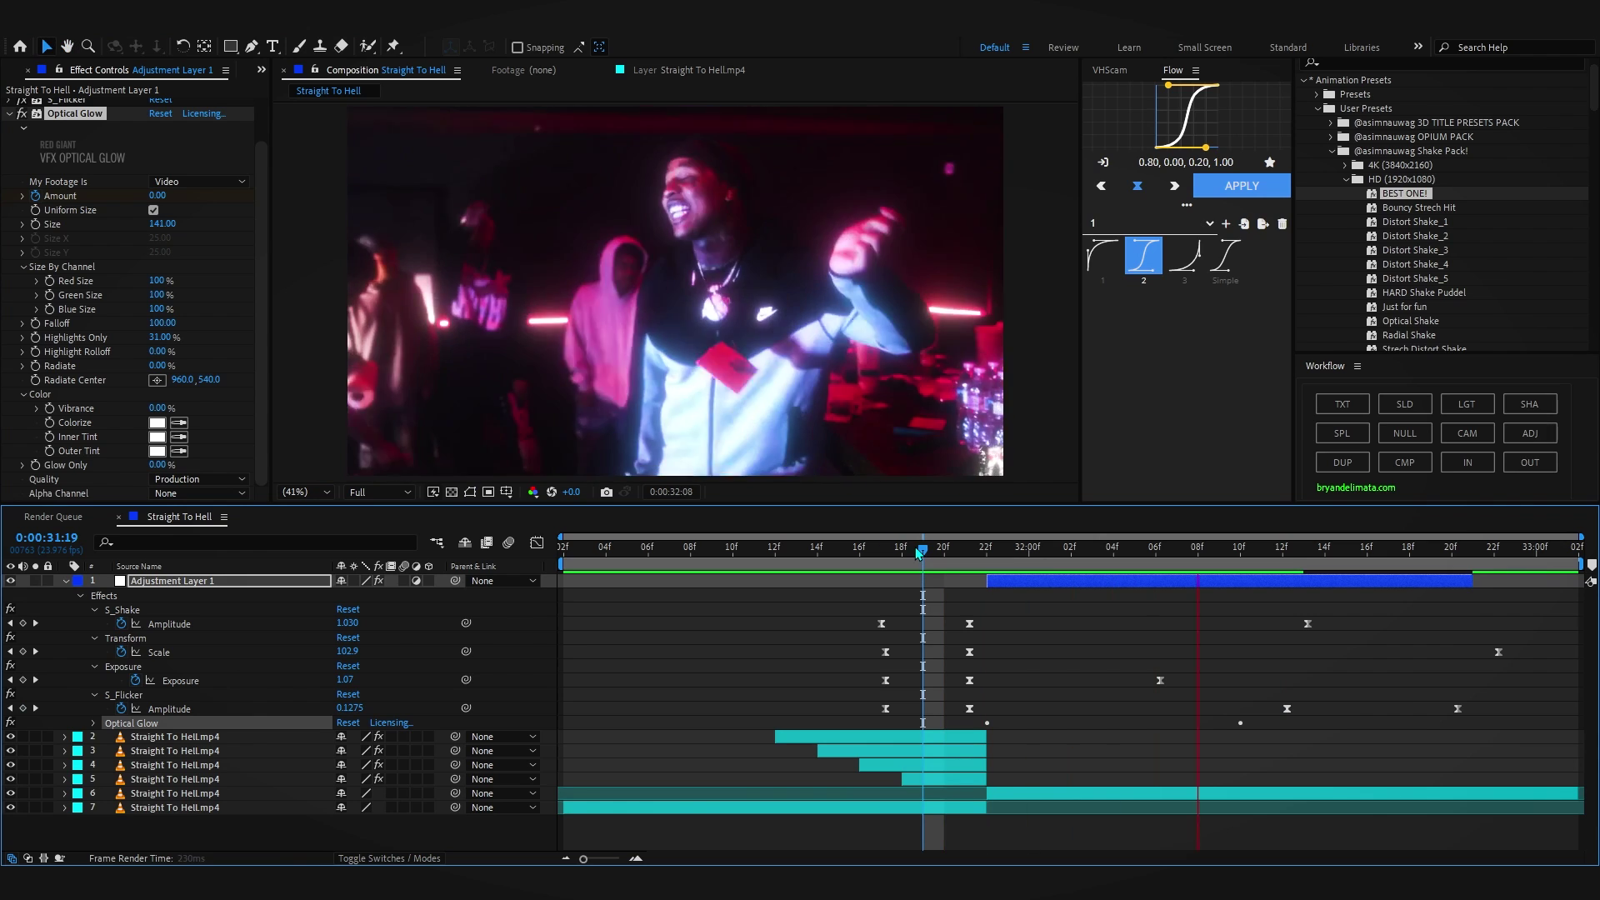
pyautogui.click(1492, 550)
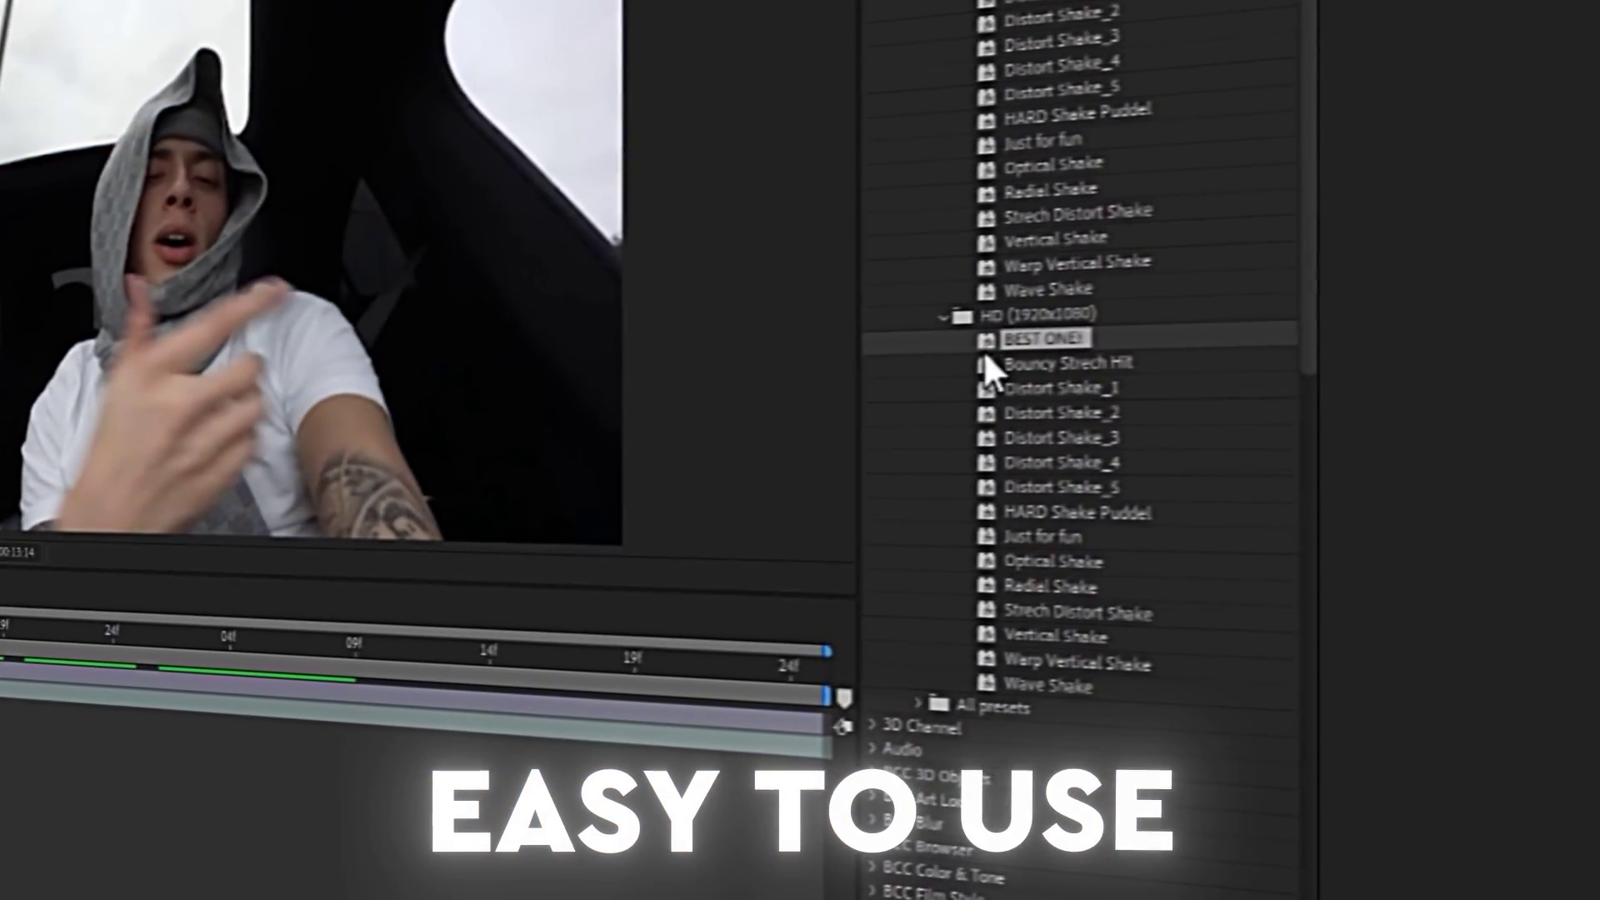
# Apply the HD BEST ONE! shake preset to the top layer of the car-clip composition, reveal its keyframes and box-select them
pyautogui.moveTo(988, 354); pyautogui.dragTo(643, 525)
pyautogui.press('u')
pyautogui.moveTo(1594, 548); pyautogui.dragTo(1334, 651)
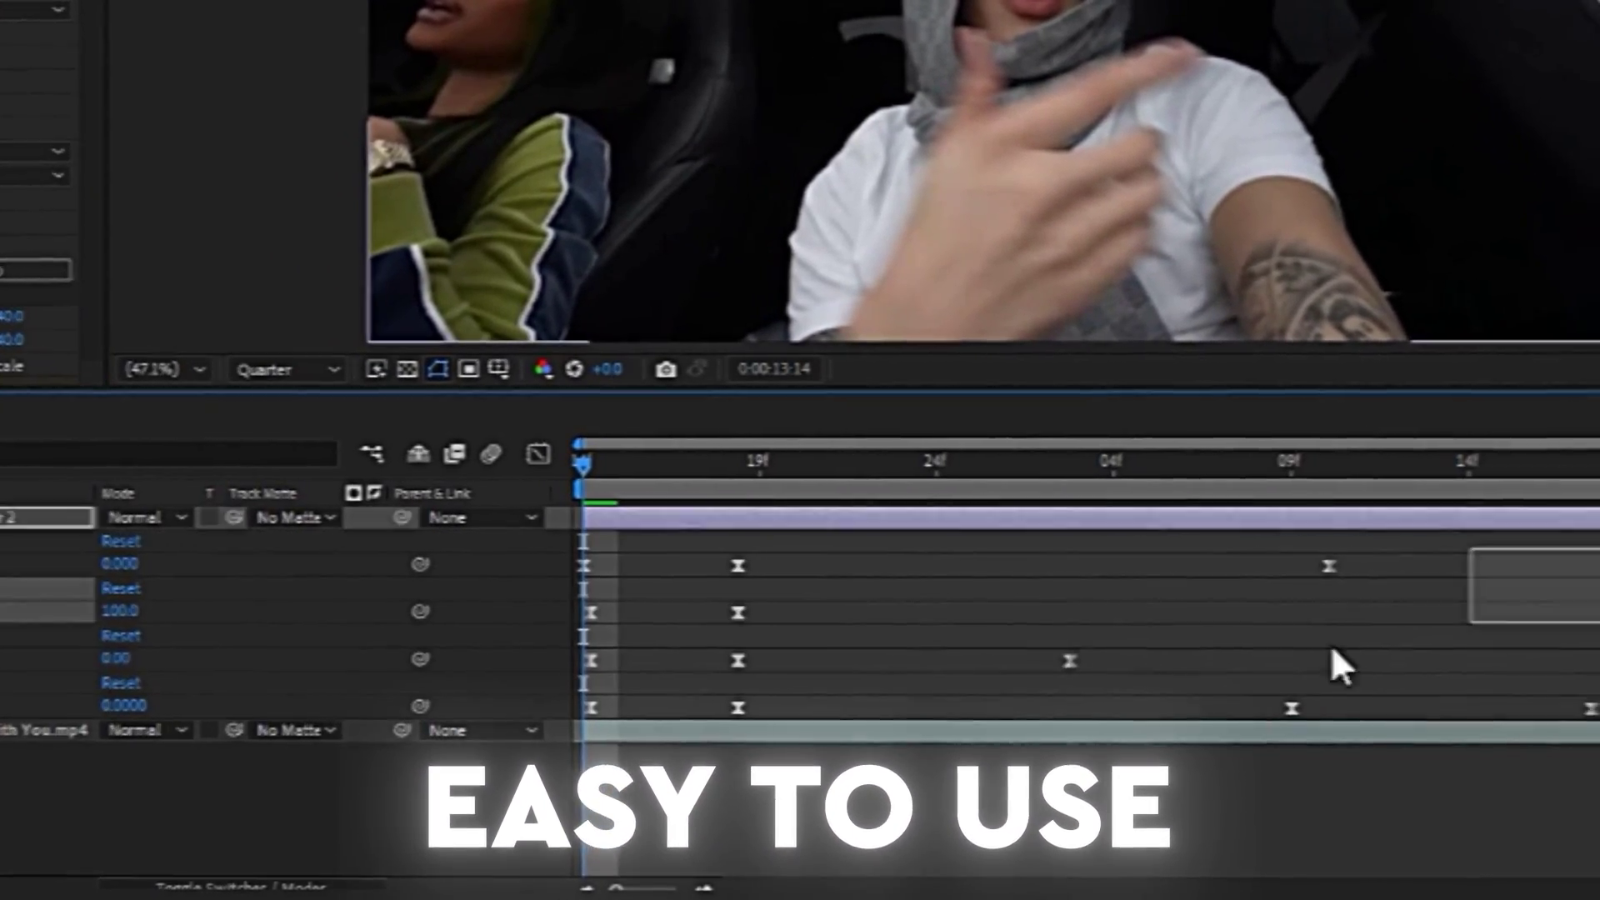